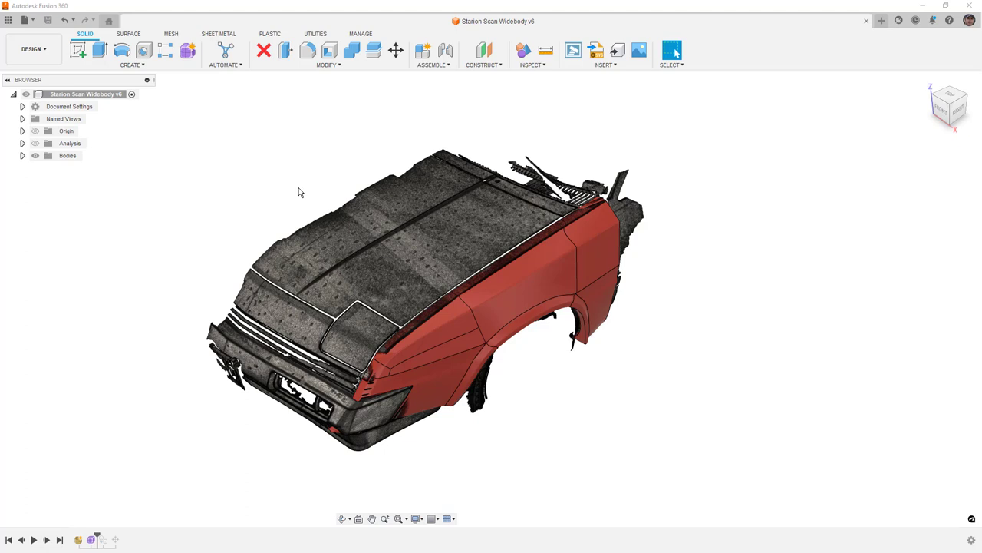
# - Examine the red fender surface against the car scan in front and right side views, with and without visible edges
pyautogui.keyDown('shift'); pyautogui.moveTo(498, 347); pyautogui.dragTo(514, 323, button='middle'); pyautogui.keyUp('shift')
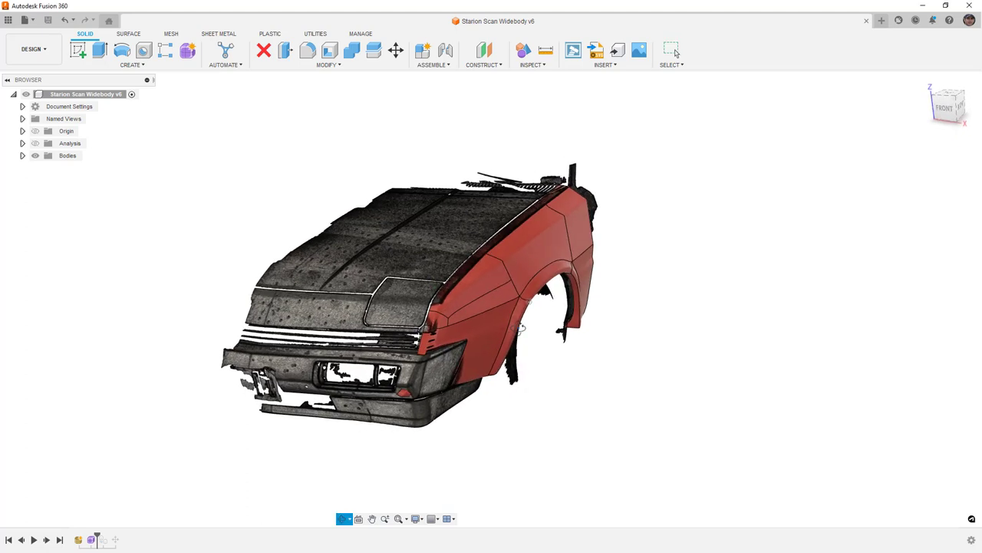
pyautogui.click(946, 109)
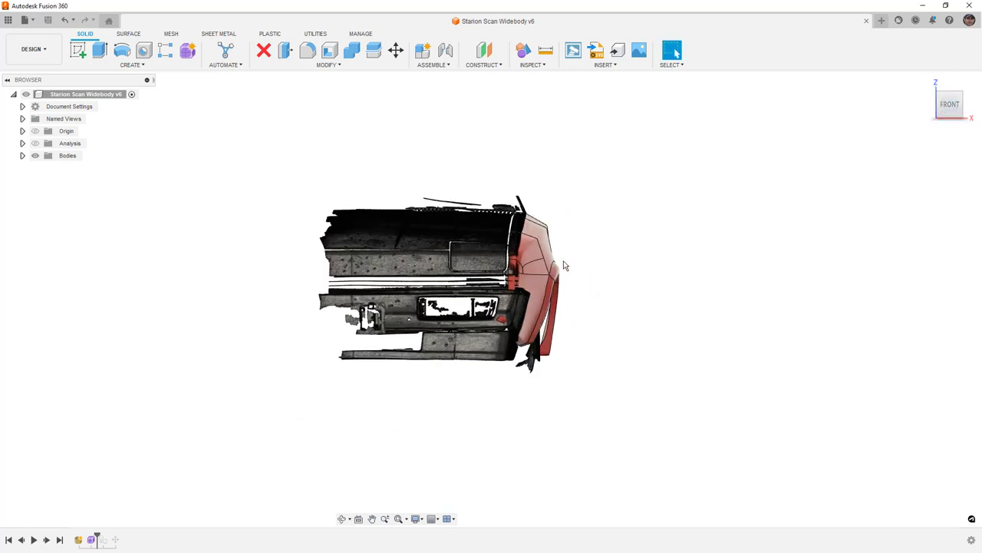
pyautogui.scroll(5, 547, 275)
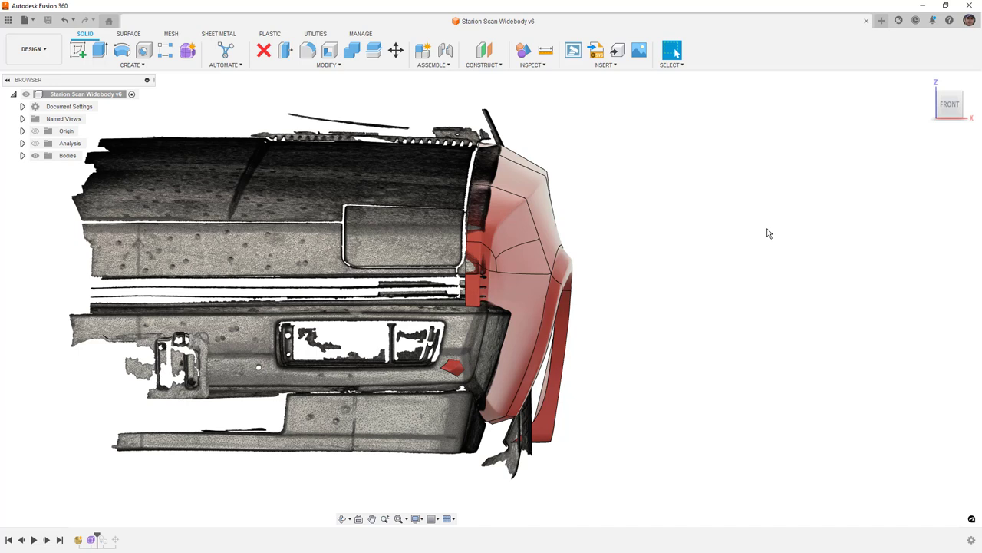
pyautogui.keyDown('shift'); pyautogui.moveTo(784, 261); pyautogui.dragTo(698, 273, button='middle'); pyautogui.keyUp('shift')
pyautogui.click(952, 108)
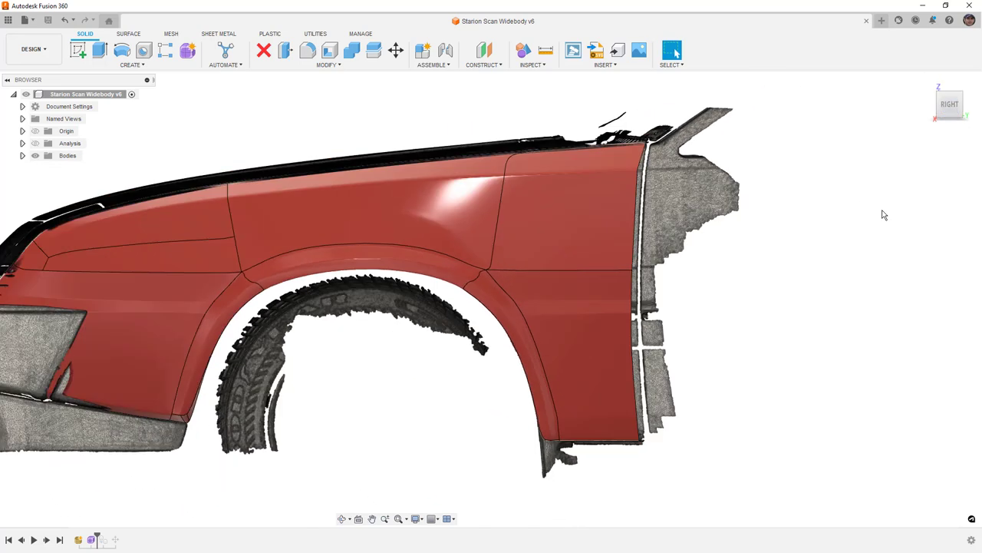
pyautogui.scroll(-3, 857, 244)
pyautogui.scroll(-1, 857, 249)
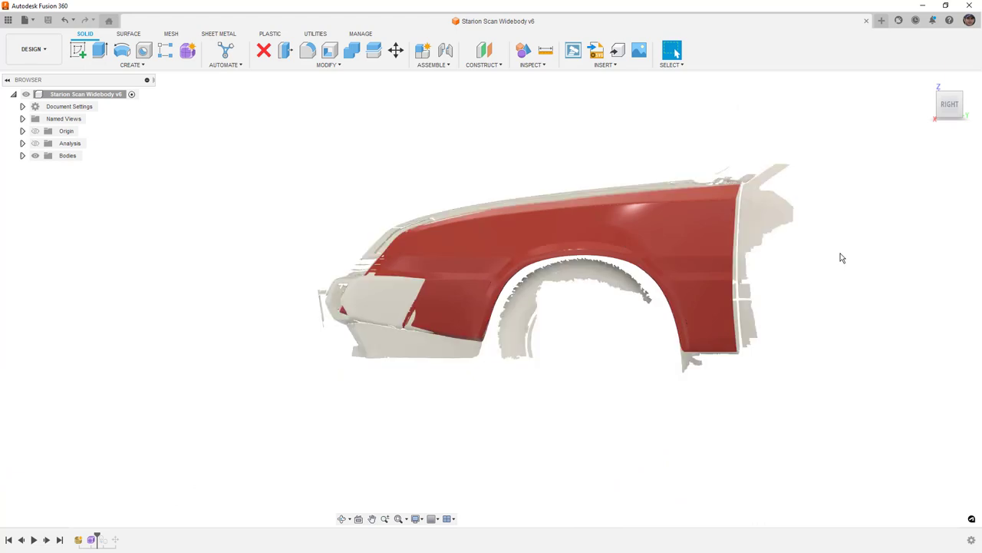
pyautogui.scroll(2, 473, 291)
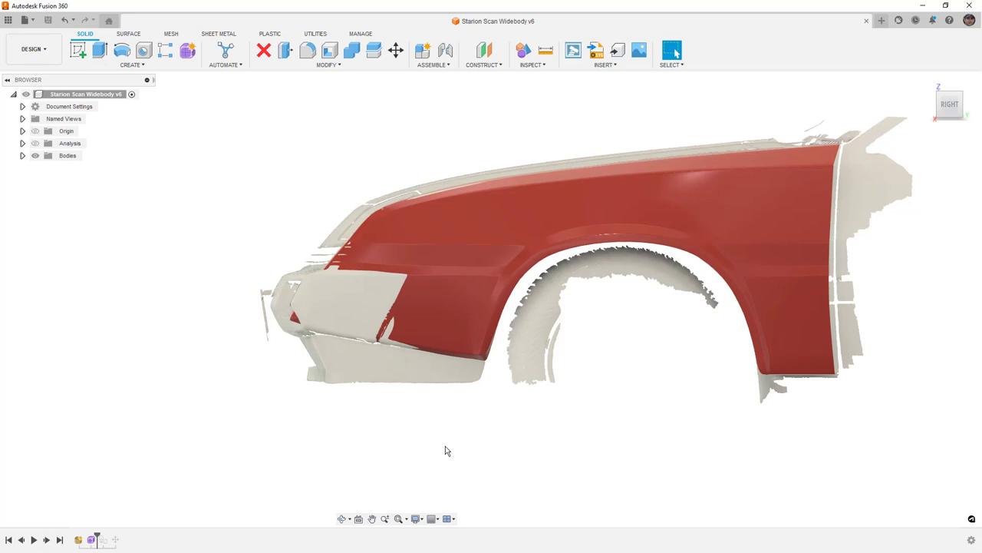
pyautogui.hotkey('ctrl', '6')
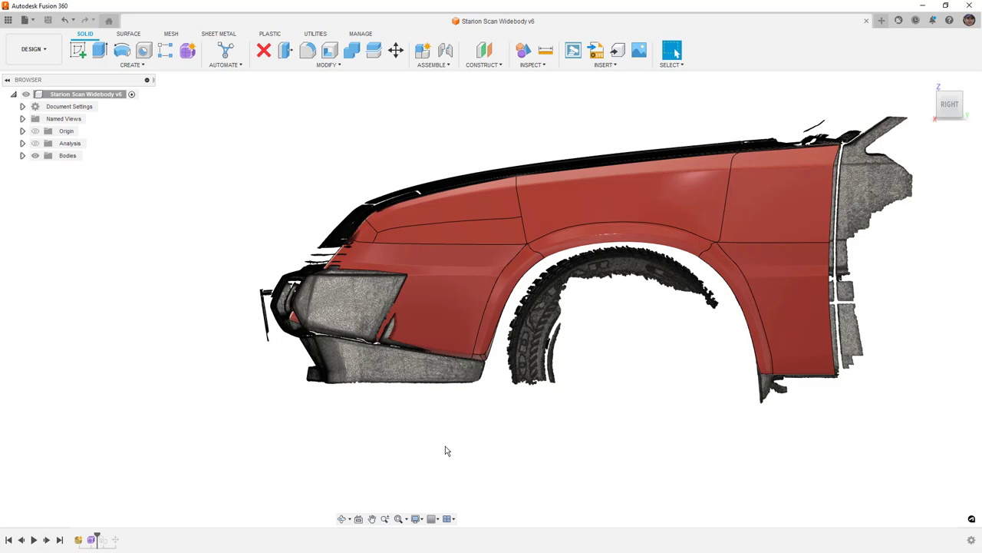
# - Inspect the fender's side panels and the upper surface along the hood gap for how they follow the scan
pyautogui.keyDown('shift'); pyautogui.moveTo(507, 414); pyautogui.dragTo(558, 418, button='middle'); pyautogui.keyUp('shift')
pyautogui.moveTo(617, 410); pyautogui.dragTo(485, 415, button='middle')
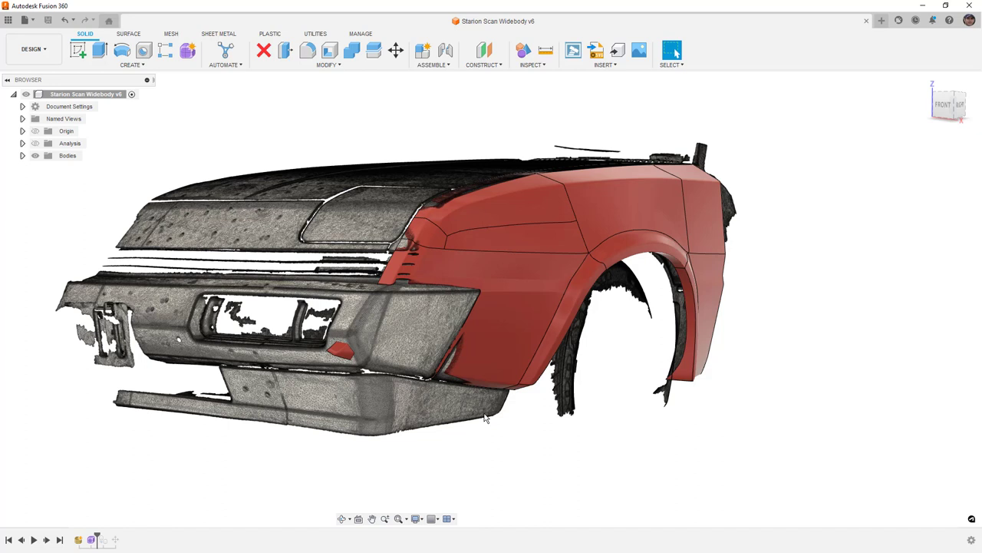
pyautogui.keyDown('shift'); pyautogui.moveTo(665, 358); pyautogui.dragTo(602, 351, button='middle'); pyautogui.keyUp('shift')
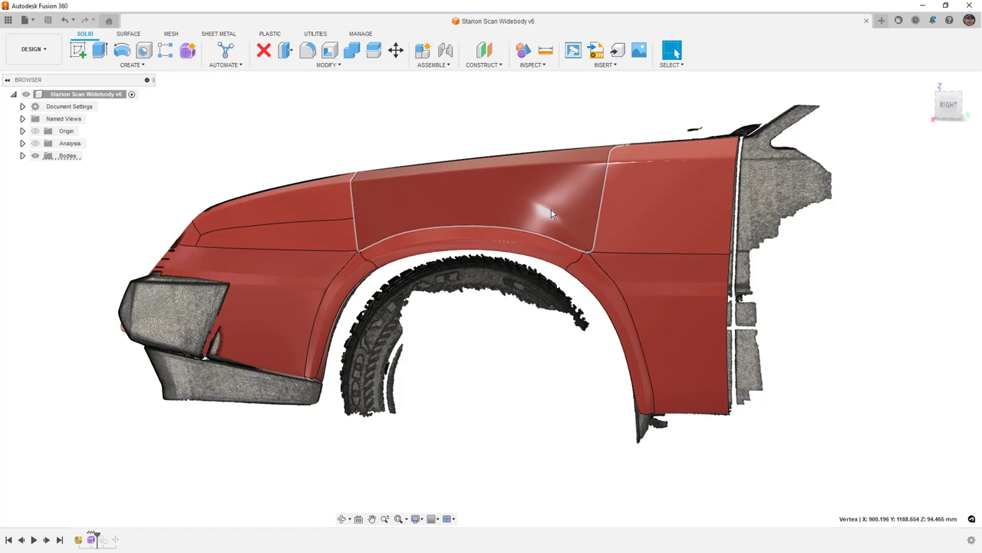
pyautogui.scroll(-2, 552, 210)
pyautogui.keyDown('shift'); pyautogui.moveTo(510, 295); pyautogui.dragTo(587, 295, button='middle'); pyautogui.keyUp('shift')
pyautogui.scroll(1, 564, 221)
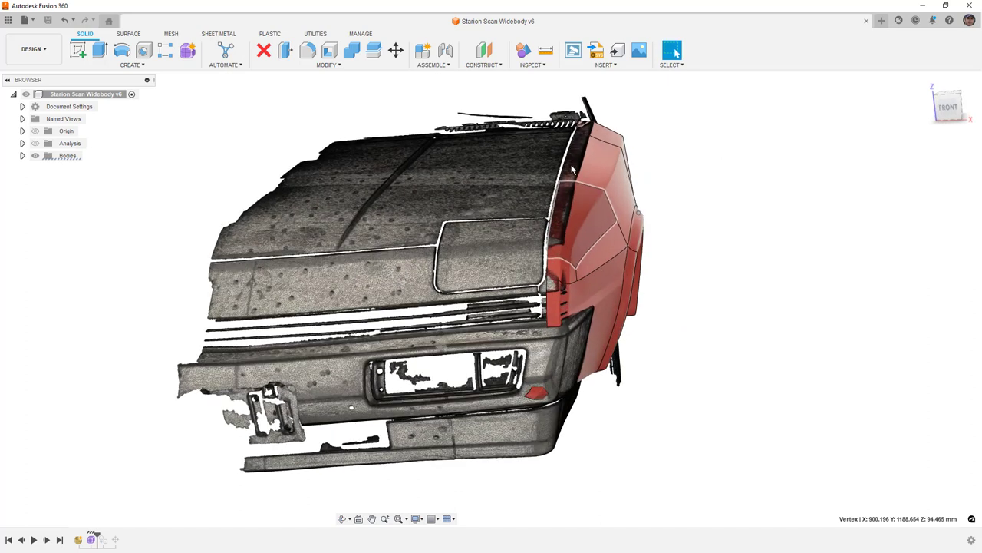
pyautogui.keyDown('shift'); pyautogui.moveTo(566, 242); pyautogui.dragTo(589, 234, button='middle'); pyautogui.keyUp('shift')
pyautogui.scroll(3, 574, 261)
pyautogui.scroll(3, 592, 213)
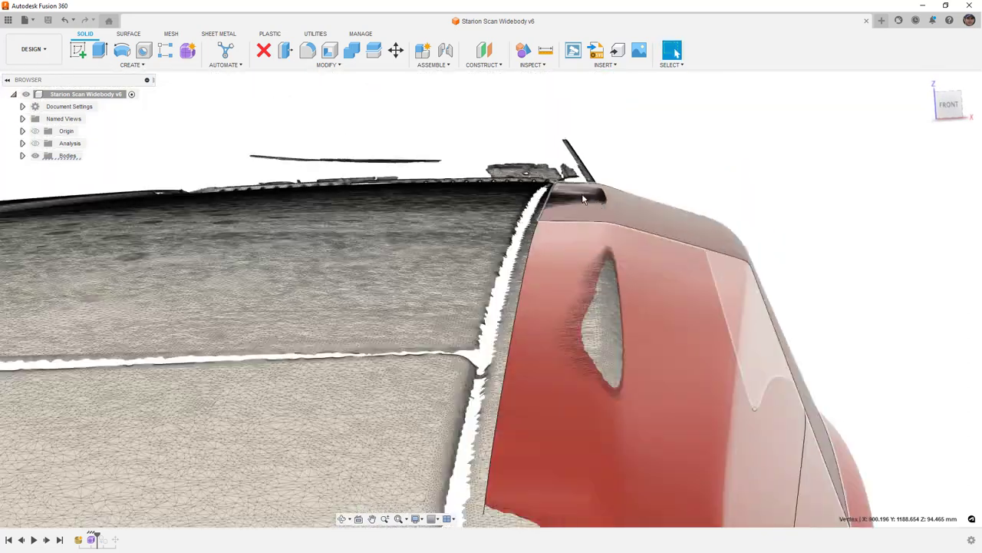
pyautogui.scroll(2, 589, 194)
pyautogui.keyDown('shift'); pyautogui.moveTo(589, 198); pyautogui.dragTo(485, 263, button='middle'); pyautogui.keyUp('shift')
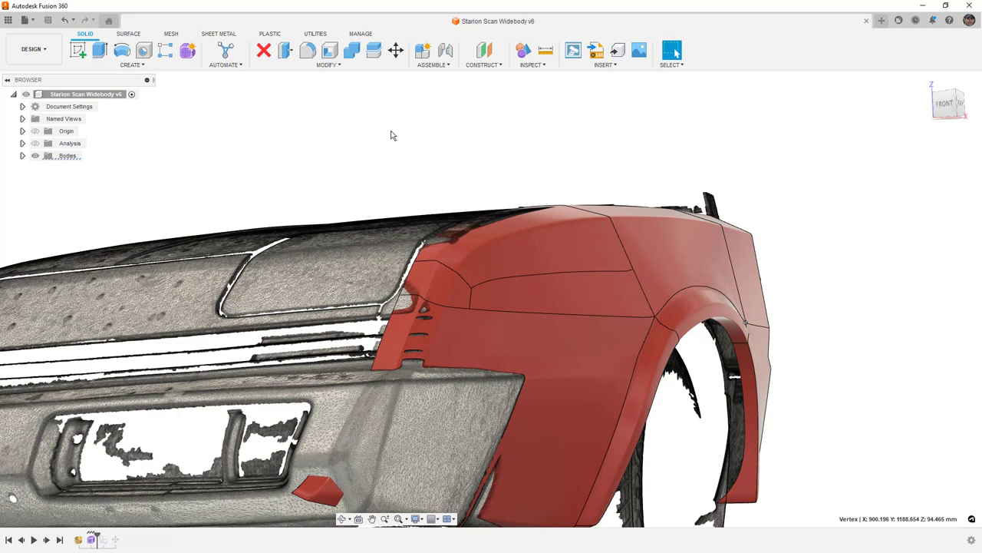
# - Examine the fender's front corner beside the headlight cover, the wheel arch and the rear edge against the scan
pyautogui.scroll(2, 448, 255)
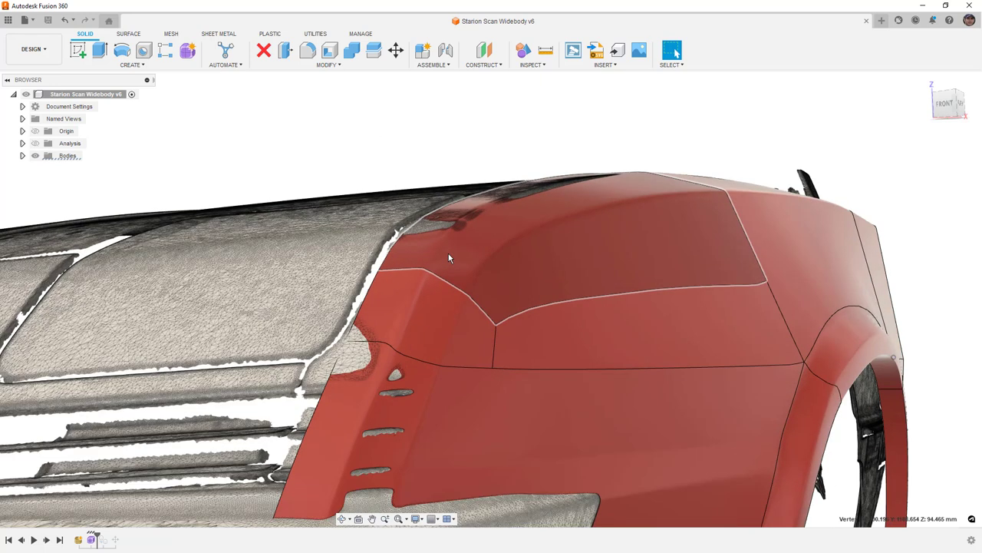
pyautogui.scroll(2, 449, 256)
pyautogui.keyDown('shift'); pyautogui.moveTo(435, 249); pyautogui.dragTo(539, 252, button='middle'); pyautogui.keyUp('shift')
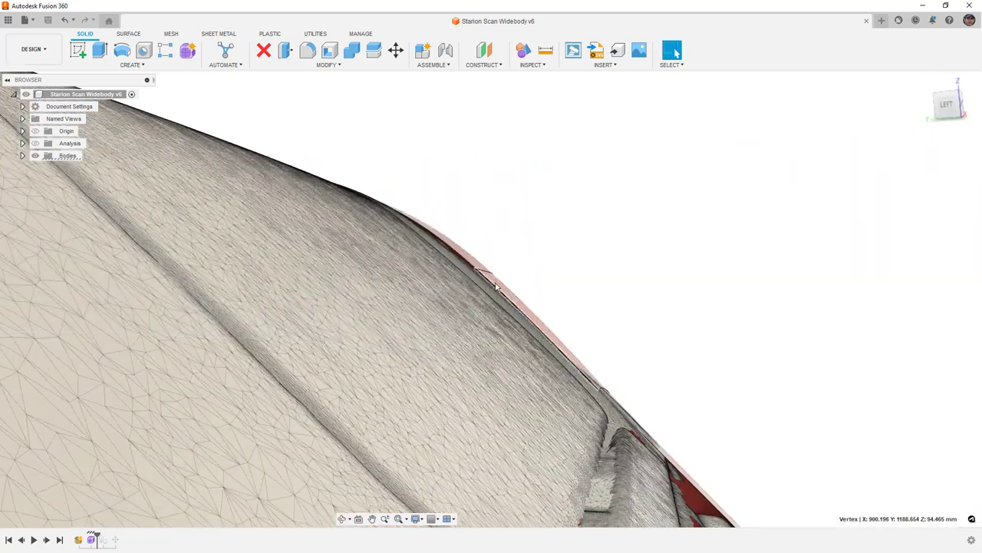
pyautogui.scroll(-2, 495, 284)
pyautogui.keyDown('shift'); pyautogui.moveTo(495, 282); pyautogui.dragTo(446, 271, button='middle'); pyautogui.keyUp('shift')
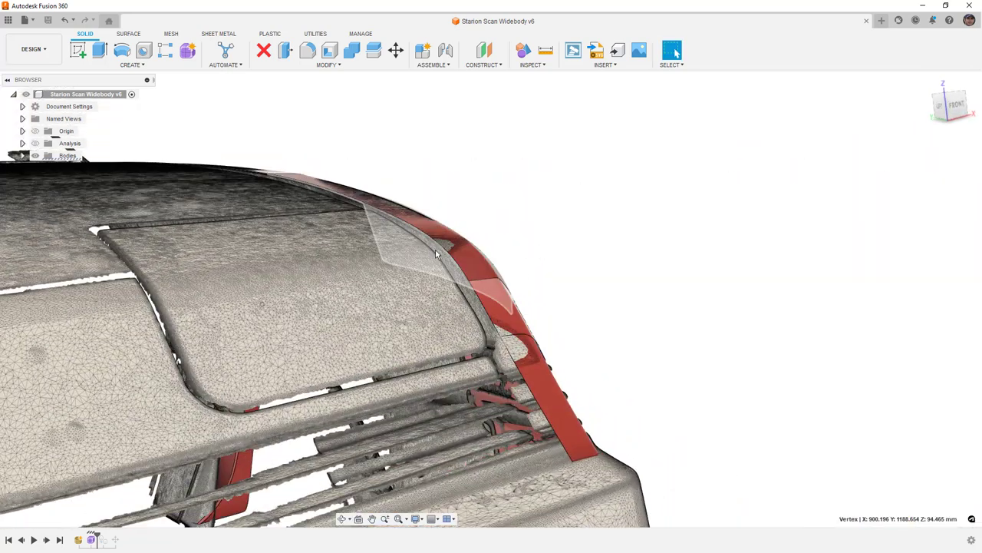
pyautogui.keyDown('shift'); pyautogui.moveTo(506, 293); pyautogui.dragTo(452, 342, button='middle'); pyautogui.keyUp('shift')
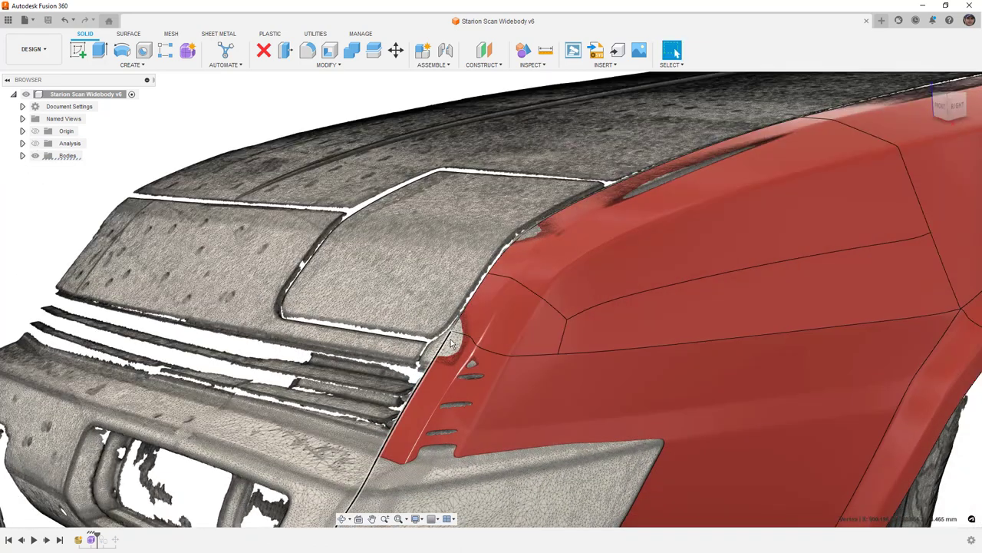
pyautogui.scroll(-5, 452, 342)
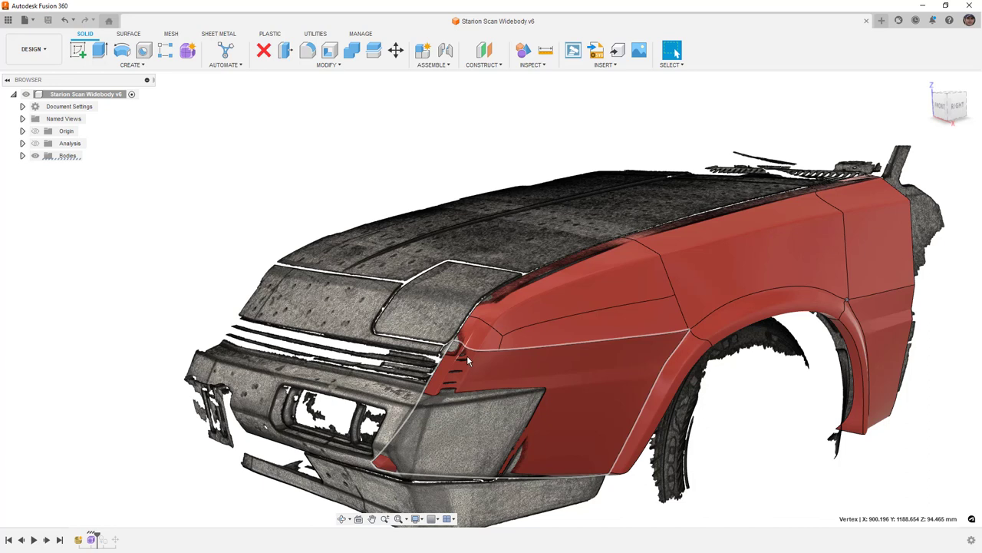
pyautogui.moveTo(605, 324); pyautogui.dragTo(385, 330, button='middle')
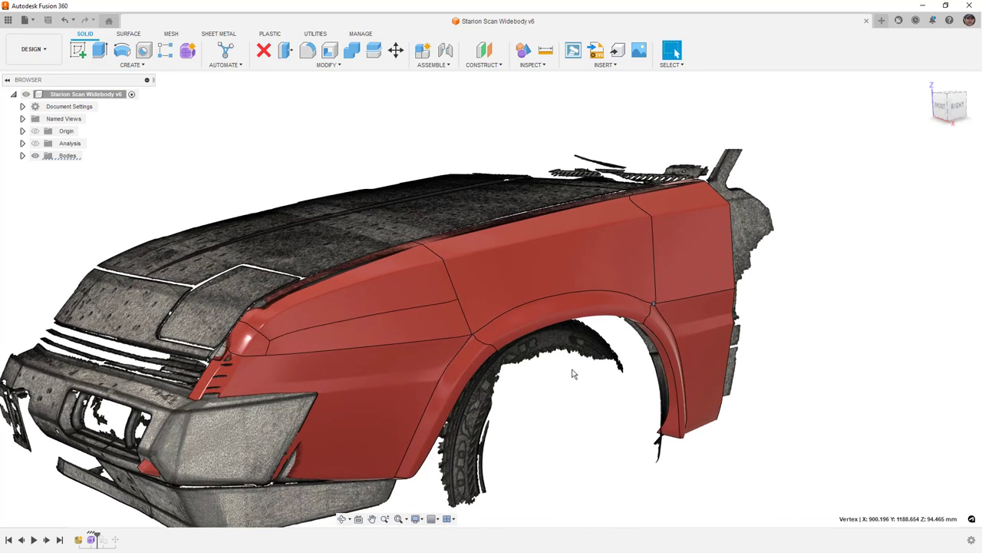
pyautogui.scroll(3, 572, 375)
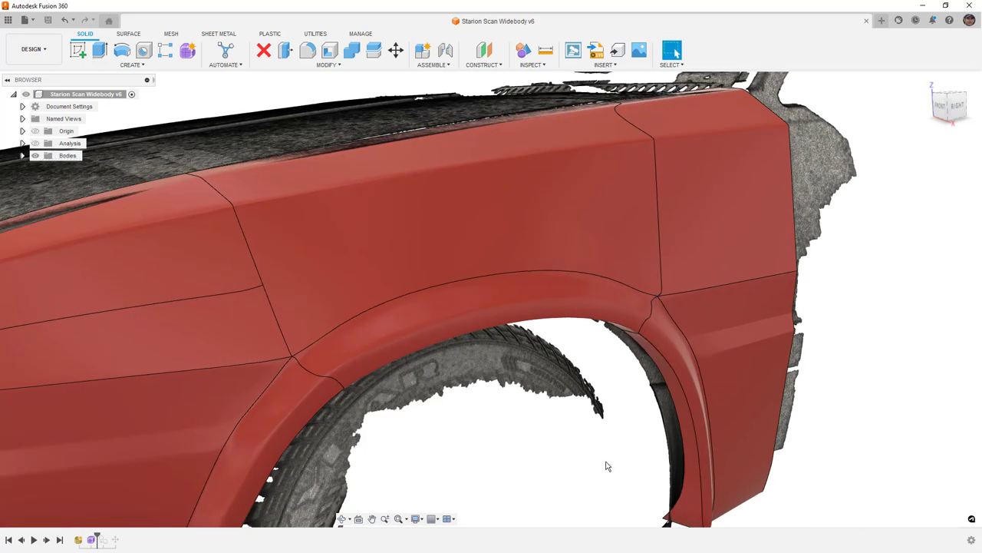
pyautogui.scroll(-3, 604, 463)
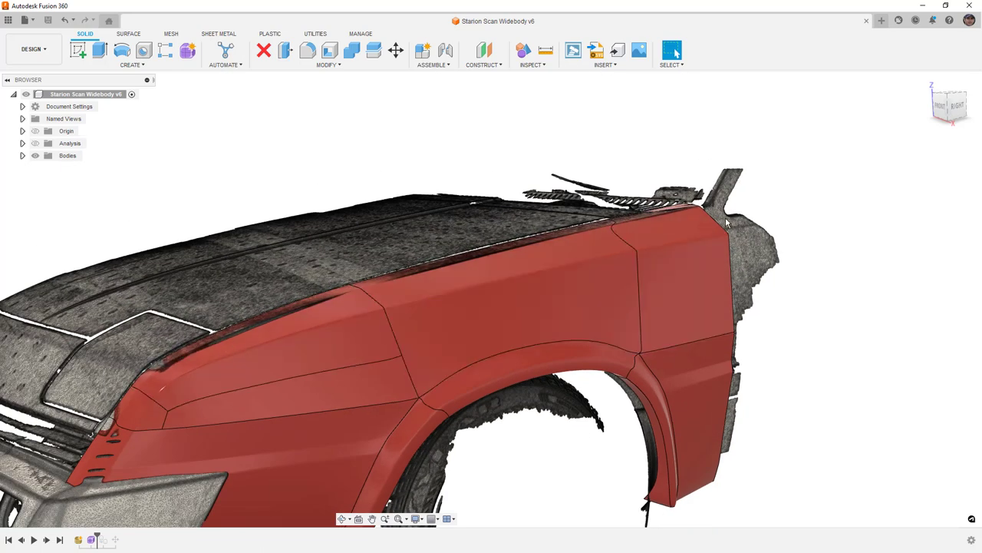
pyautogui.scroll(-3, 727, 223)
pyautogui.moveTo(707, 293); pyautogui.dragTo(702, 261, button='middle')
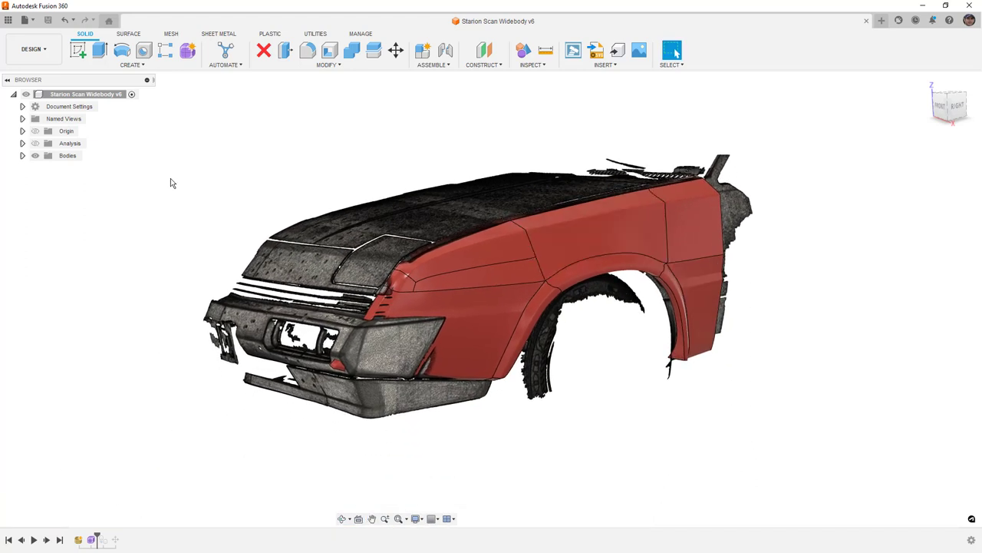
# - Hide the Full Fender With Arch body and open the fender's form feature for editing
pyautogui.click(22, 156)
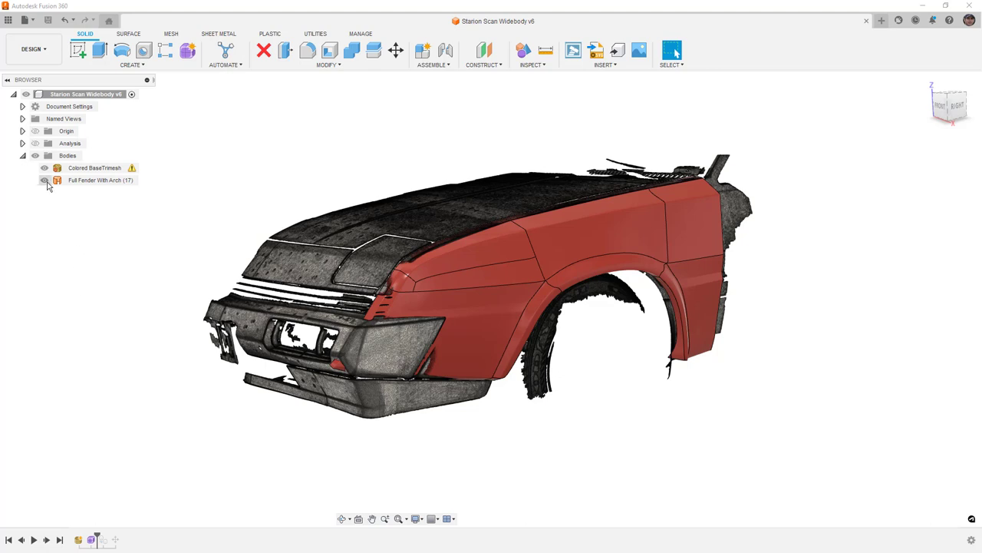
pyautogui.click(44, 180)
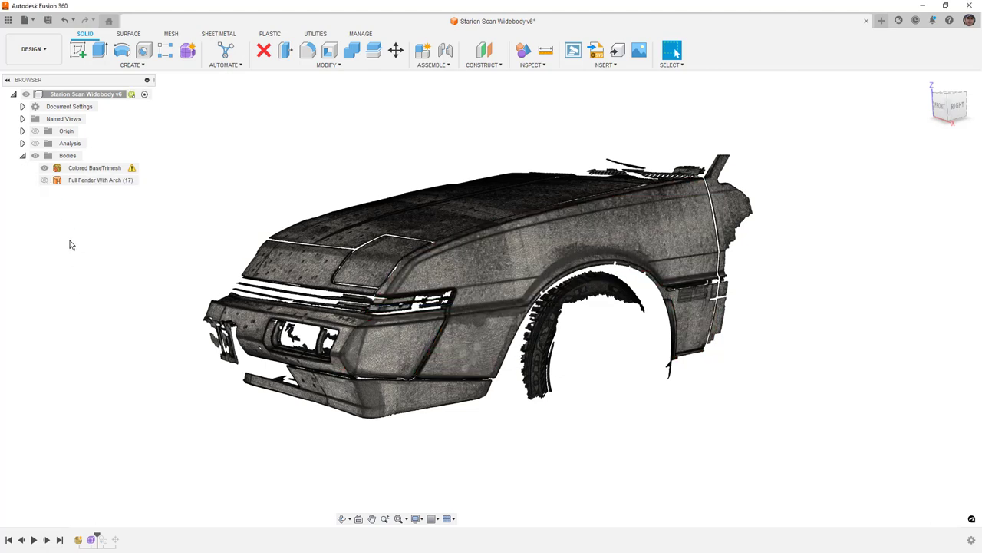
pyautogui.doubleClick(91, 540)
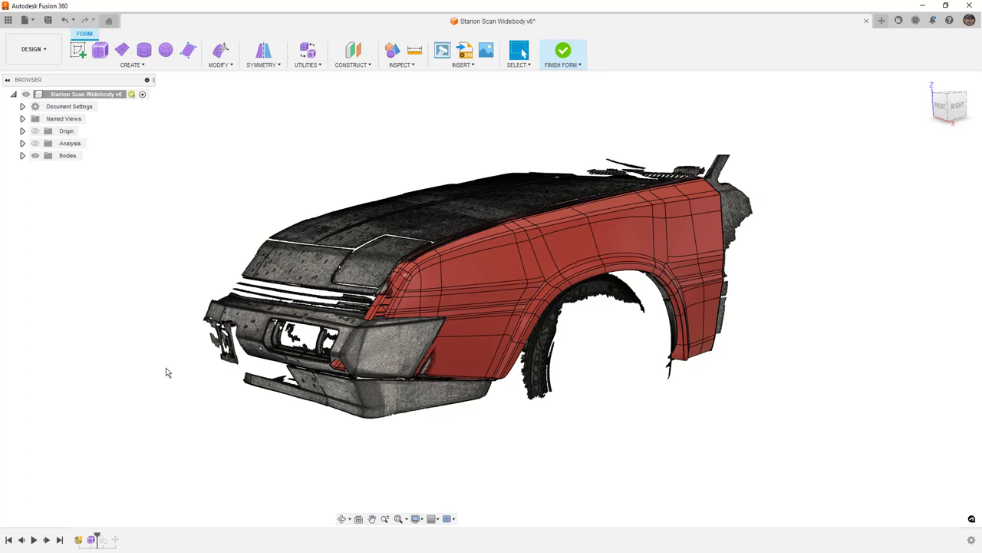
# - Switch the fender form to box display at its front upper corner and clear the face selection
pyautogui.scroll(4, 439, 268)
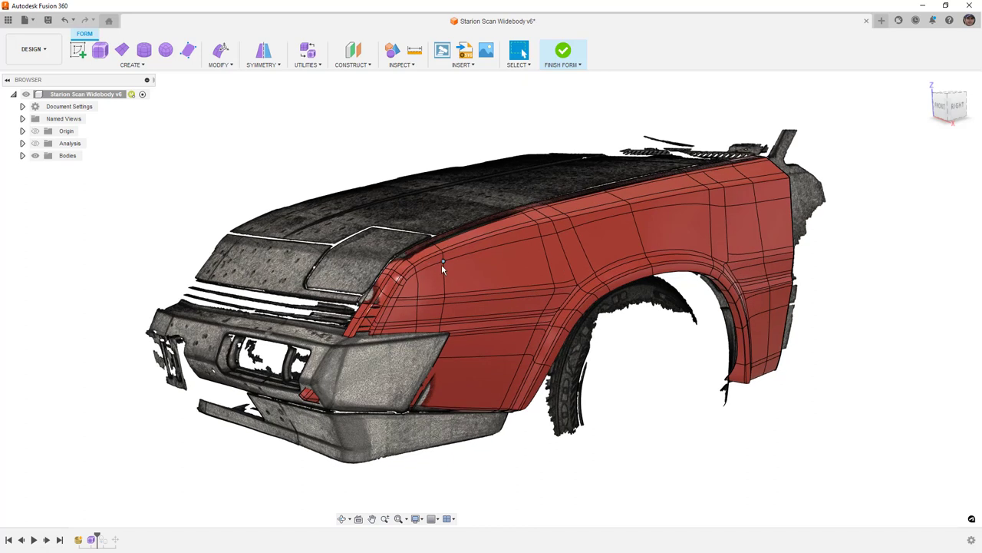
pyautogui.scroll(2, 441, 264)
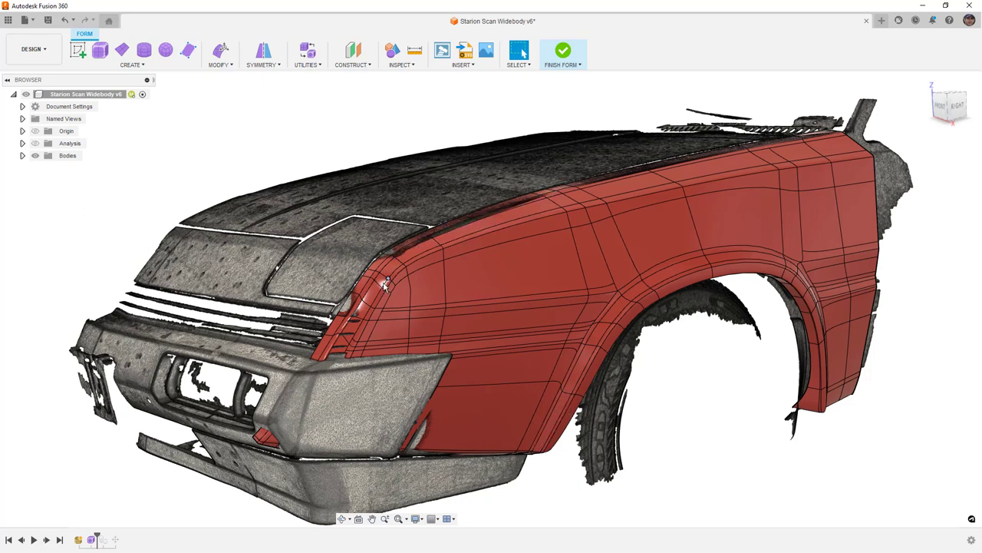
pyautogui.scroll(8, 390, 282)
pyautogui.keyDown('shift'); pyautogui.moveTo(453, 304); pyautogui.dragTo(469, 280, button='middle'); pyautogui.keyUp('shift')
pyautogui.click(464, 256)
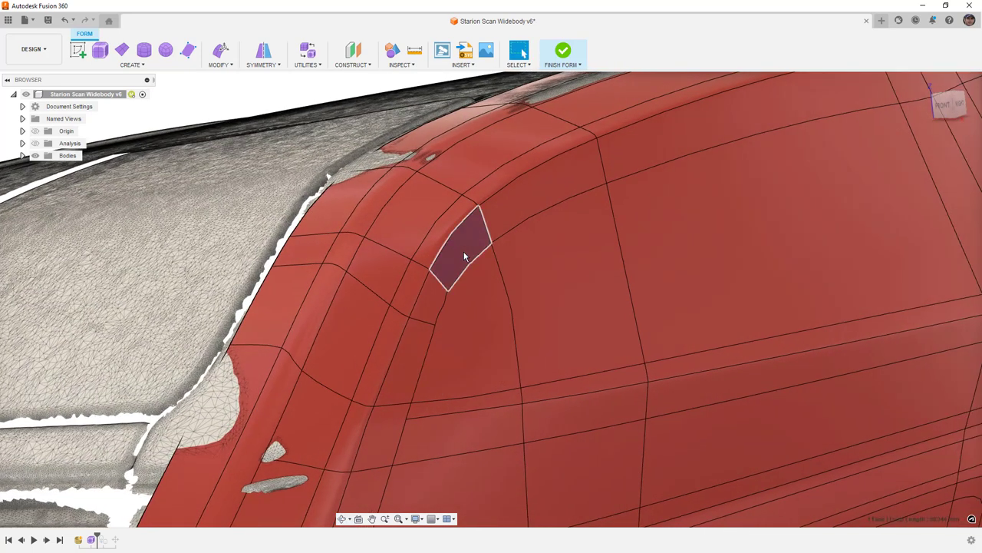
pyautogui.hotkey('alt', '1')
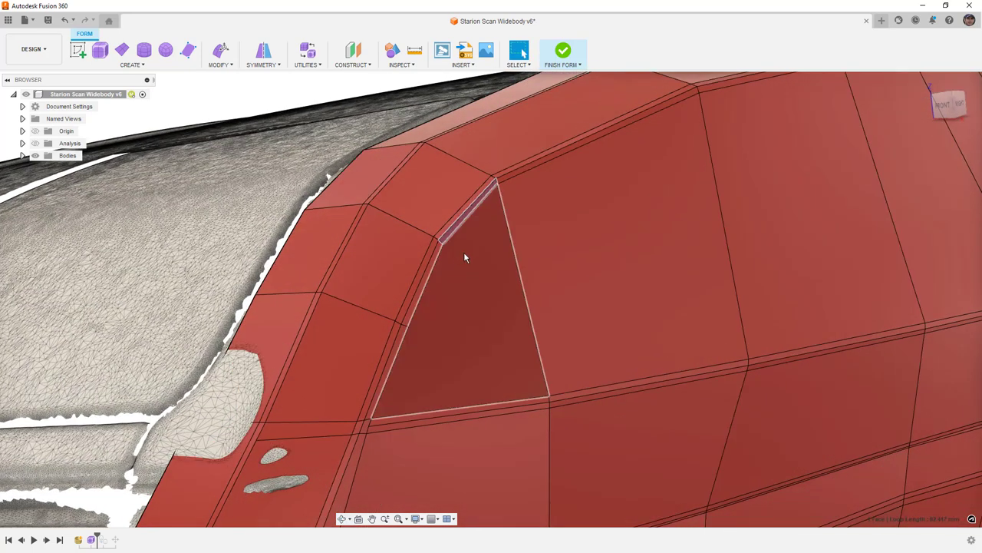
pyautogui.scroll(-5, 458, 258)
pyautogui.keyDown('shift'); pyautogui.moveTo(458, 259); pyautogui.dragTo(424, 265, button='middle'); pyautogui.keyUp('shift')
pyautogui.press('Escape')
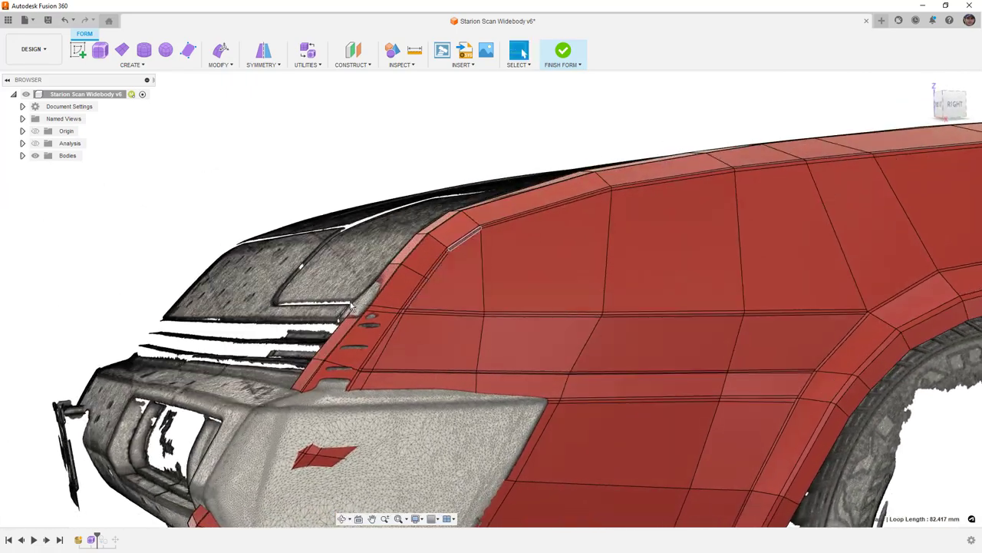
# - Start Edit Form at the fender's front inner edge and review the selection filters, including Select Through
pyautogui.scroll(5, 344, 292)
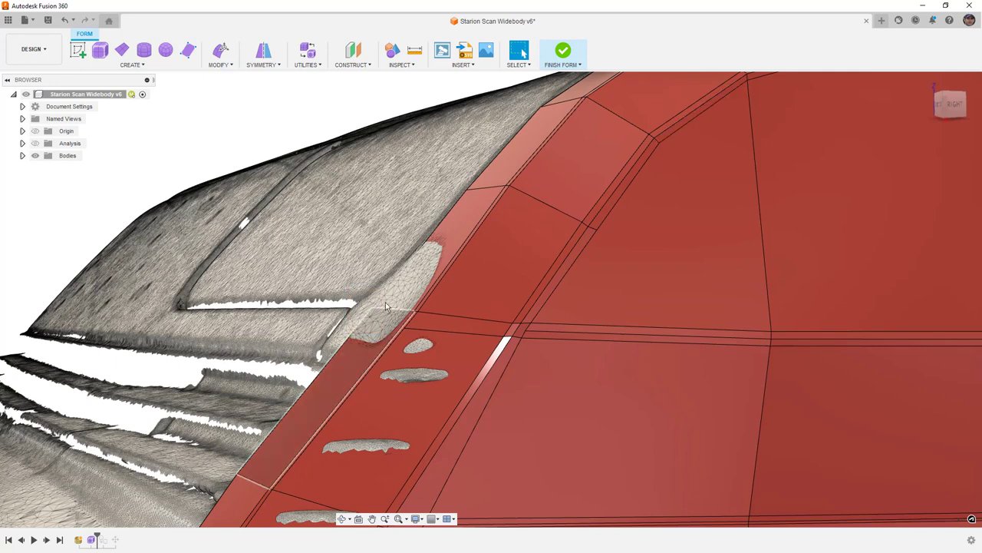
pyautogui.click(221, 50)
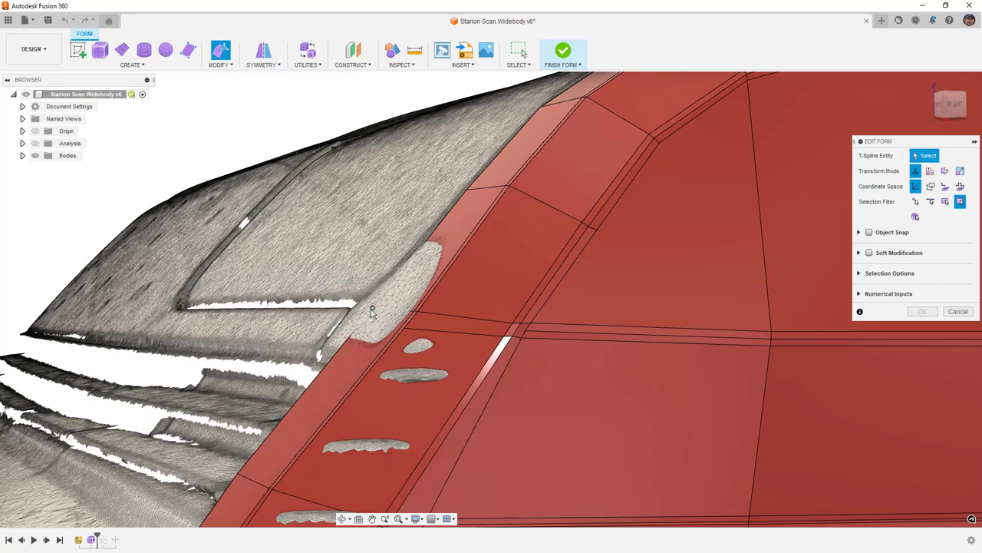
pyautogui.click(526, 66)
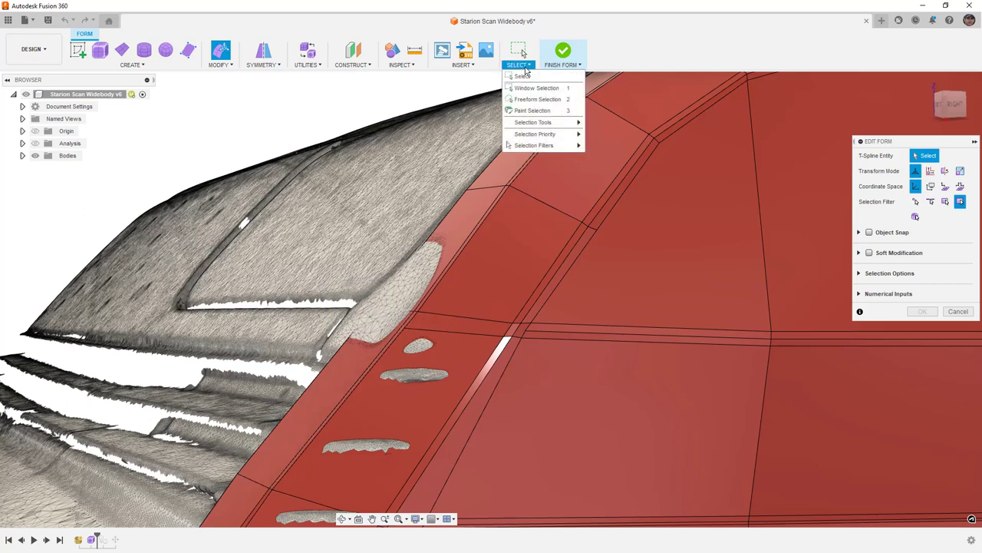
pyautogui.moveTo(549, 145)
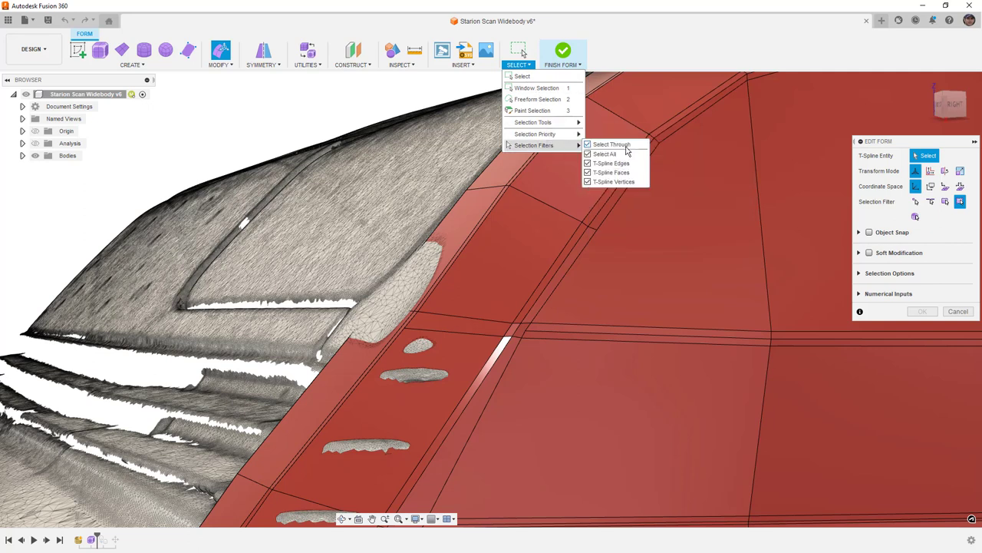
pyautogui.click(344, 97)
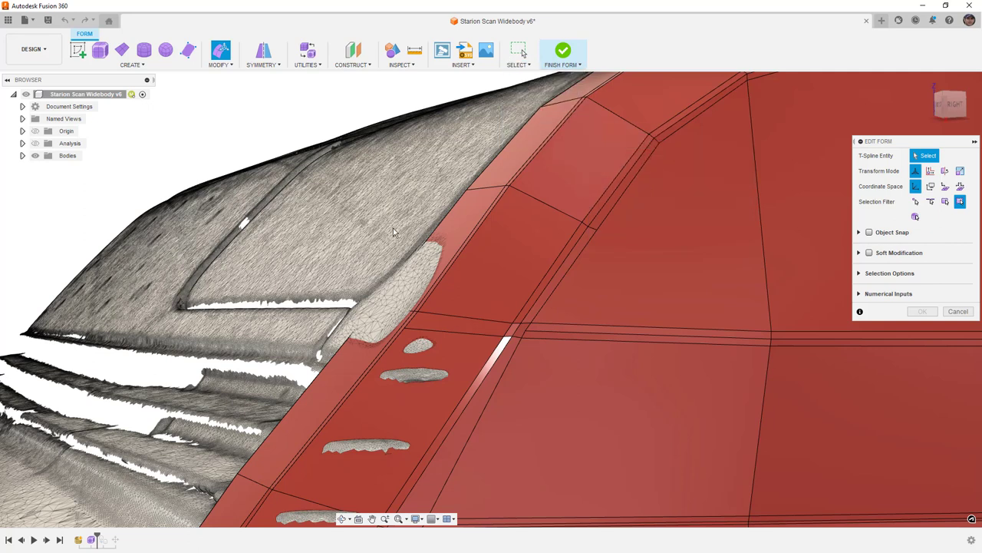
# - Hide the Colored BaseTrimesh scan and select the vertex it covers on the fender's front inner edge
pyautogui.click(22, 155)
pyautogui.click(44, 168)
pyautogui.moveTo(347, 284); pyautogui.dragTo(380, 322)
pyautogui.click(363, 300)
pyautogui.click(374, 308)
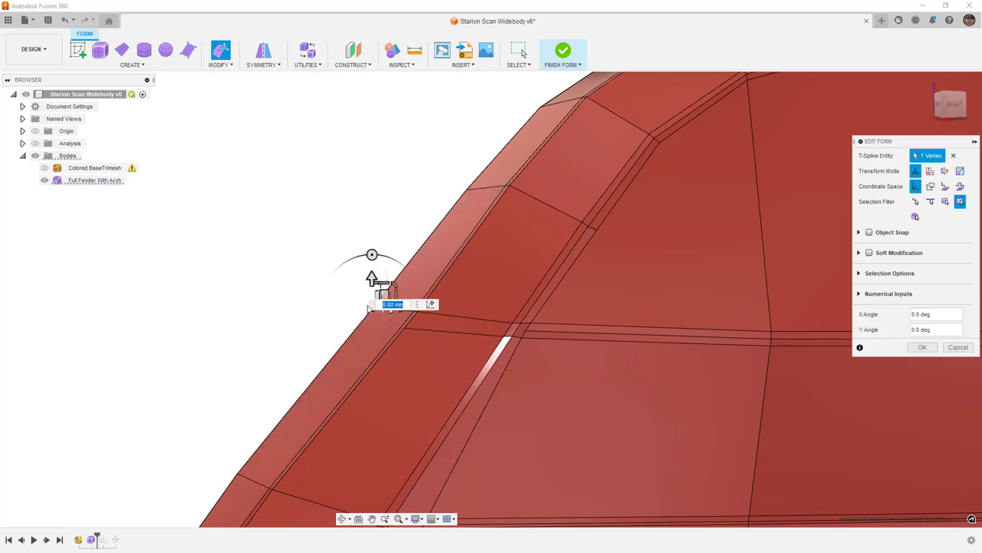
# - Clear the vertex selection and window-select the face and edges of the front inner lip using the All selection filter
pyautogui.click(336, 286)
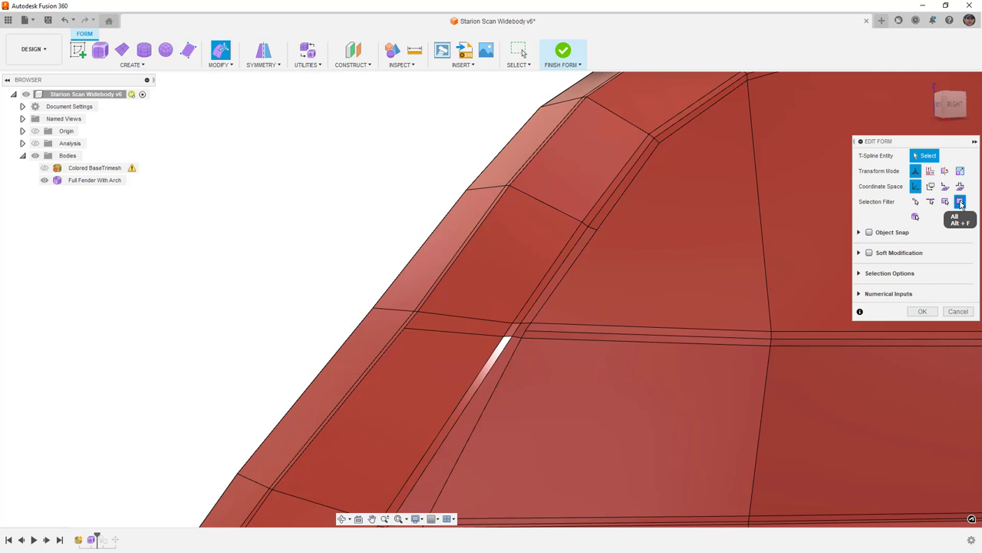
pyautogui.moveTo(348, 178); pyautogui.dragTo(512, 317)
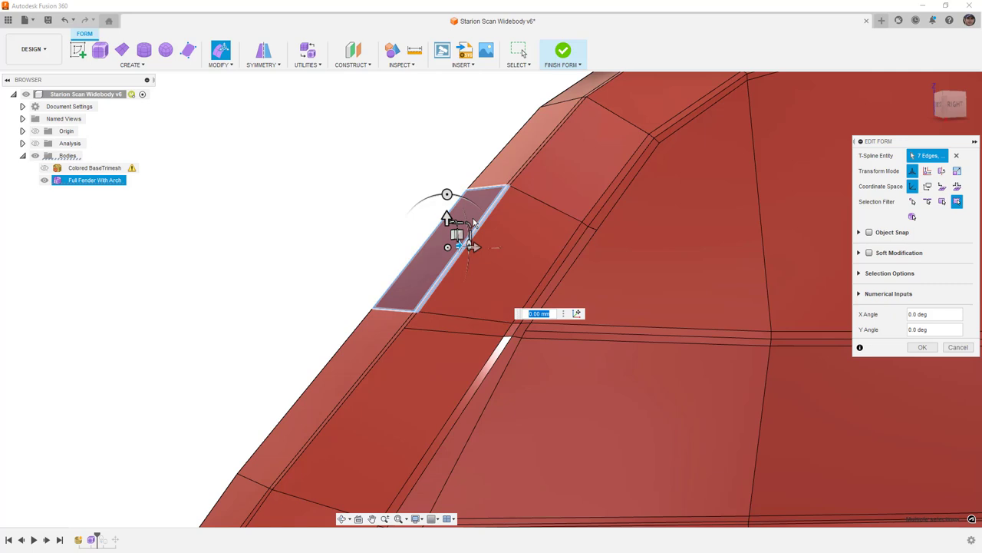
pyautogui.scroll(4, 507, 188)
pyautogui.scroll(-1, 508, 187)
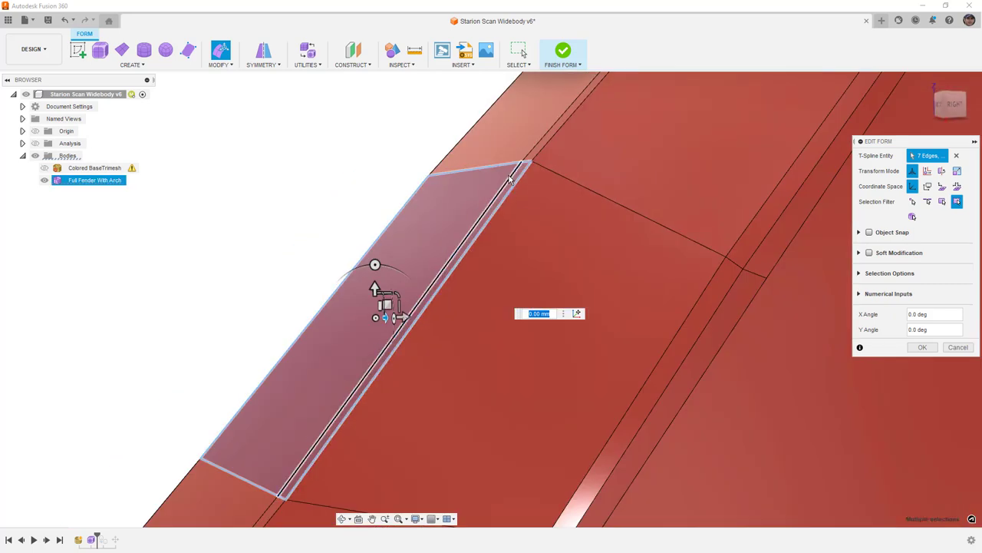
pyautogui.scroll(-3, 514, 180)
# - Limit the selection filter to vertices, select the corner vertex on the lip's outer border, and clear the selection
pyautogui.click(360, 309)
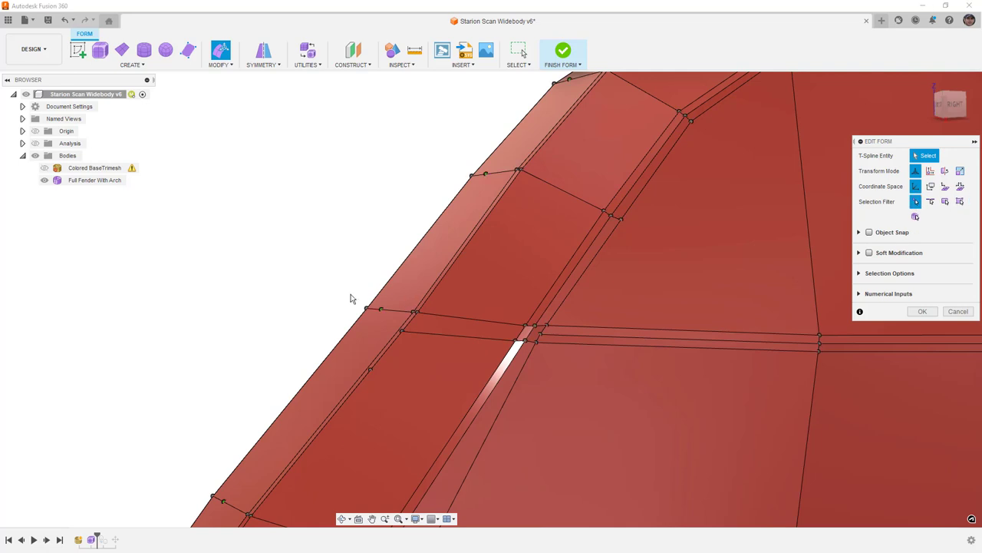
pyautogui.click(384, 330)
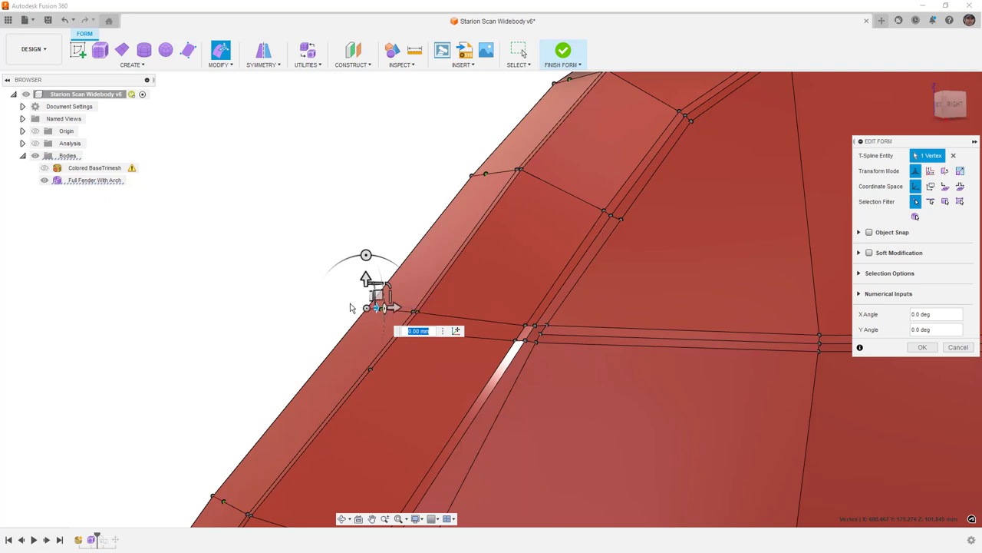
pyautogui.click(354, 209)
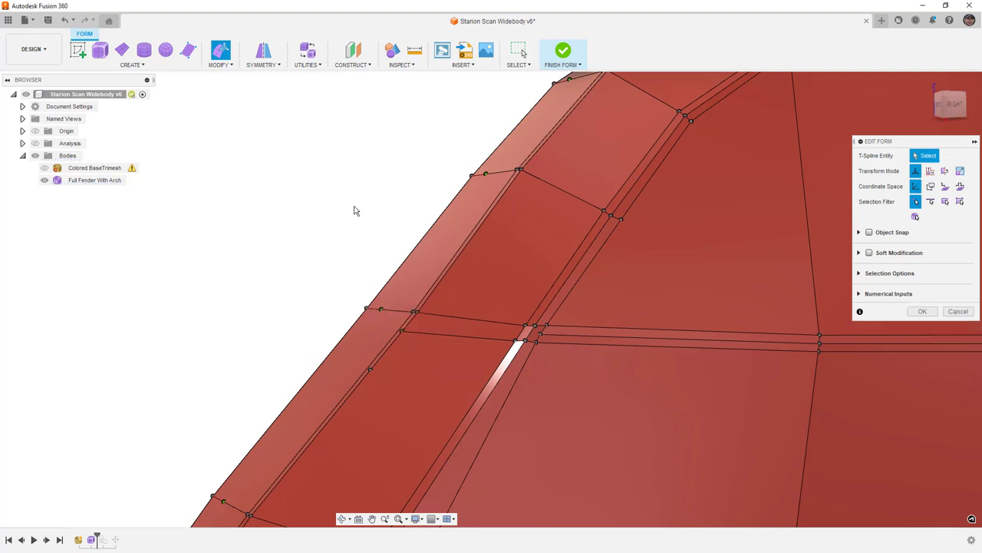
# - Try moving a tangency handle on the front lip up about 8 mm, compare the shape in smooth display, and undo the move
pyautogui.keyDown('shift'); pyautogui.moveTo(403, 218); pyautogui.dragTo(461, 198, button='middle'); pyautogui.keyUp('shift')
pyautogui.scroll(3, 471, 192)
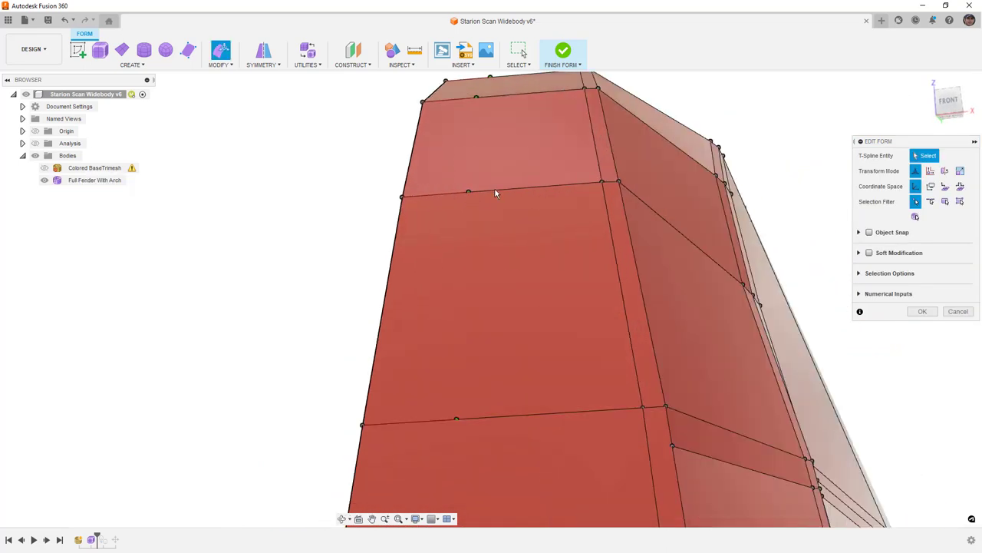
pyautogui.click(468, 193)
pyautogui.moveTo(480, 178); pyautogui.dragTo(458, 132)
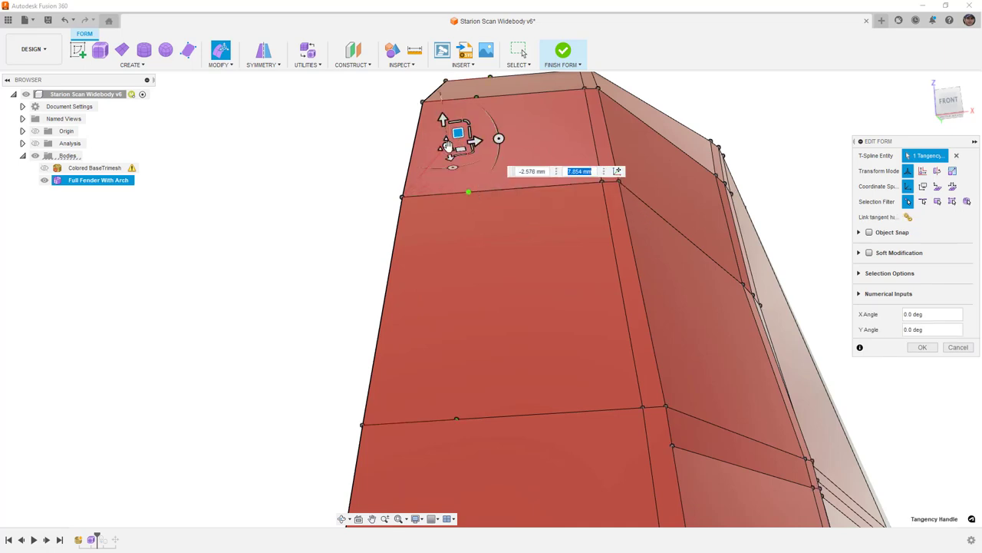
pyautogui.hotkey('alt', '3')
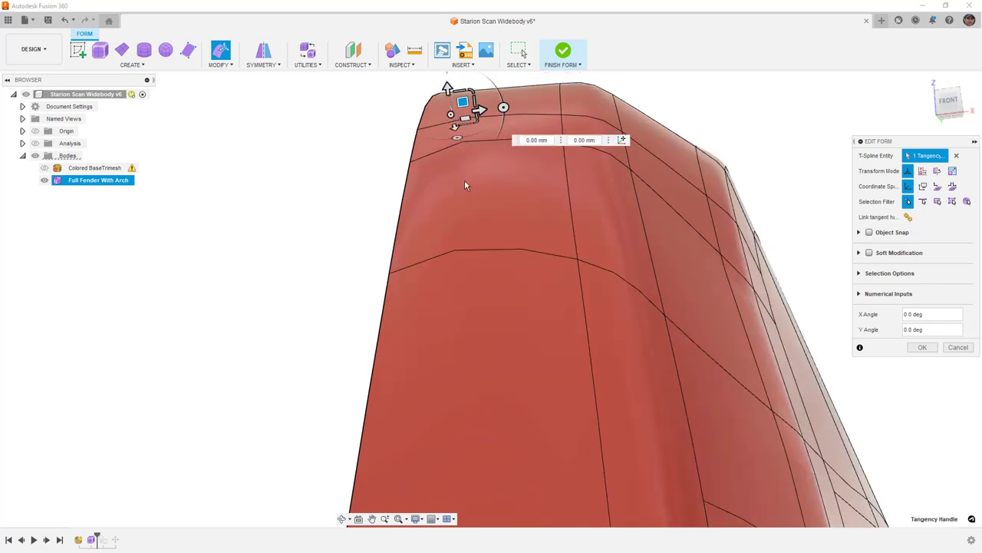
pyautogui.press('ctrl')
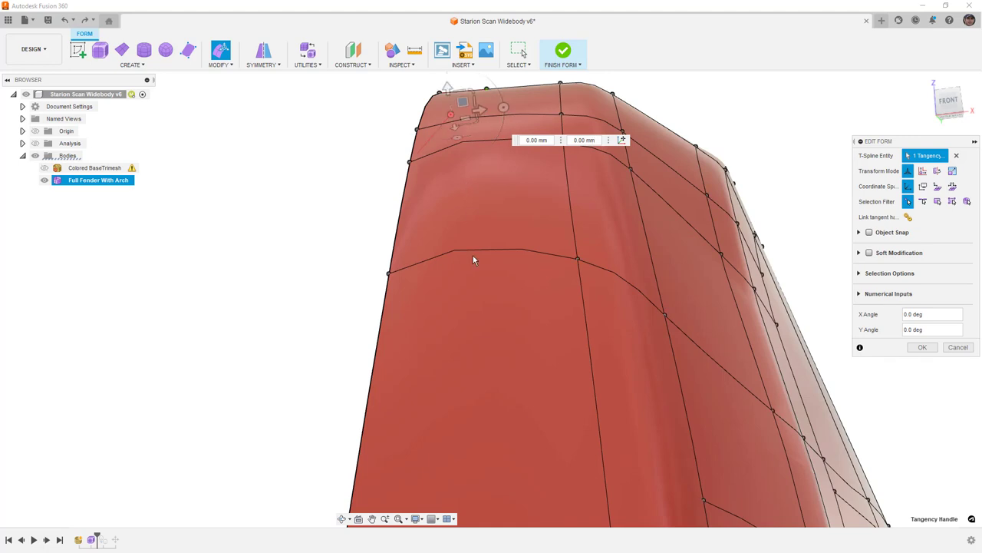
pyautogui.hotkey('ctrl', 'z')
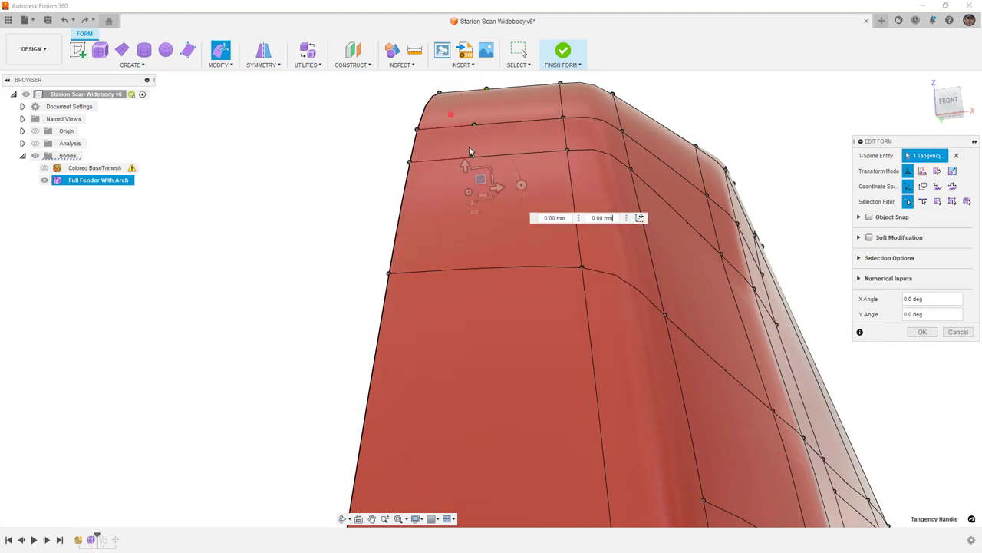
# - Set the selection filter to All and show the Colored BaseTrimesh scan again around the fender's front inner edge
pyautogui.click(953, 201)
pyautogui.scroll(-6, 465, 176)
pyautogui.keyDown('shift'); pyautogui.moveTo(473, 260); pyautogui.dragTo(86, 224, button='middle'); pyautogui.keyUp('shift')
pyautogui.click(45, 168)
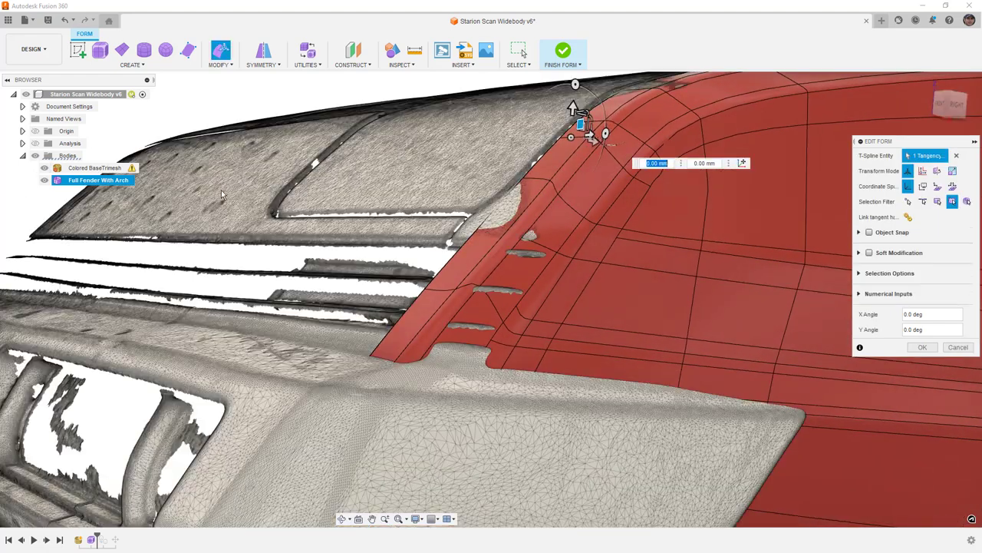
pyautogui.keyDown('shift'); pyautogui.moveTo(495, 230); pyautogui.dragTo(446, 226, button='middle'); pyautogui.keyUp('shift')
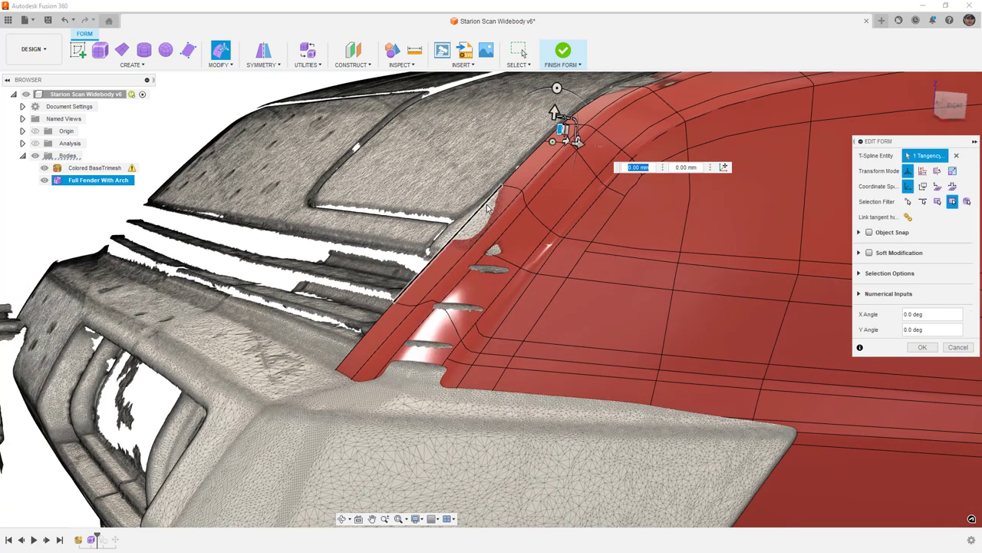
pyautogui.scroll(2, 469, 233)
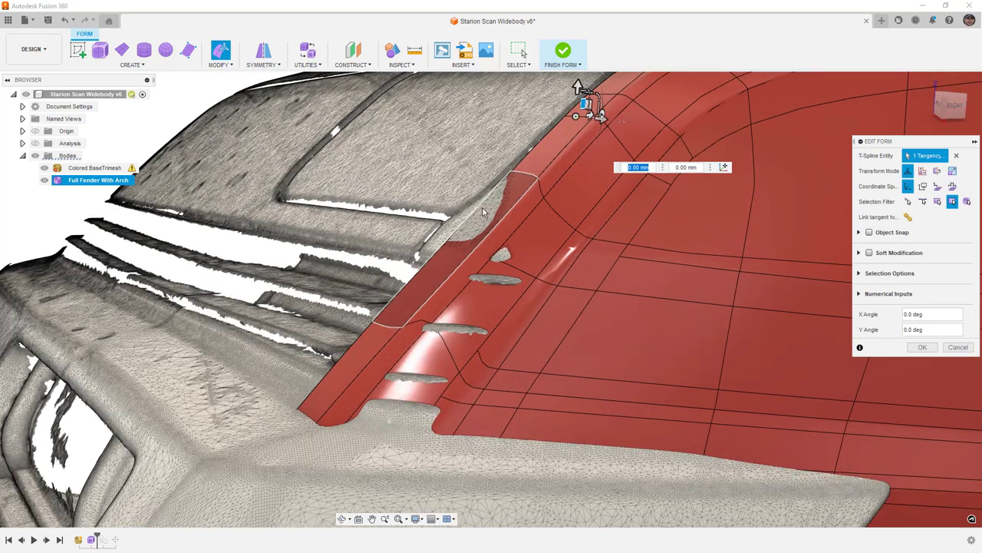
# - Select the lip vertex beside the exposed scan patch, compare its position in box and smooth display, and close Edit Form
pyautogui.click(509, 174)
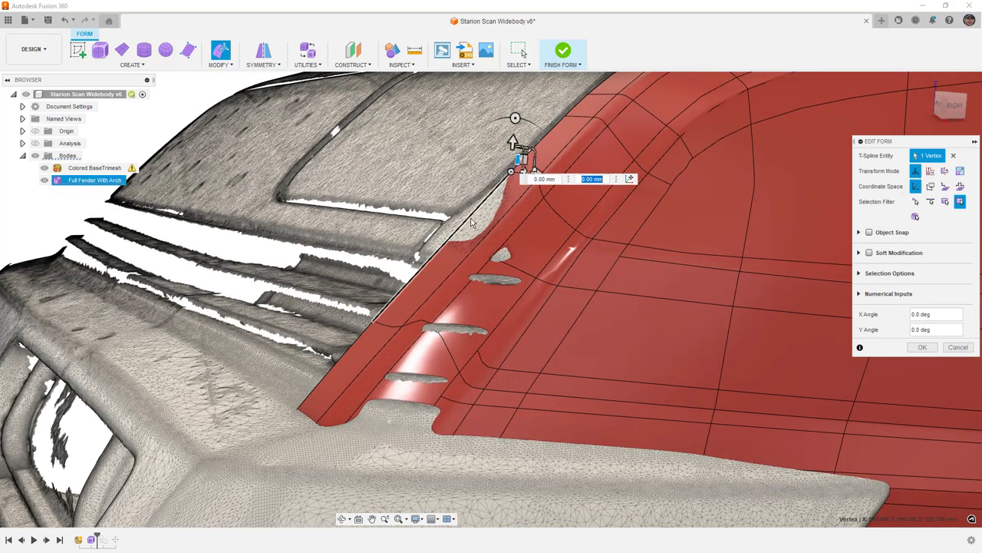
pyautogui.hotkey('alt', '1')
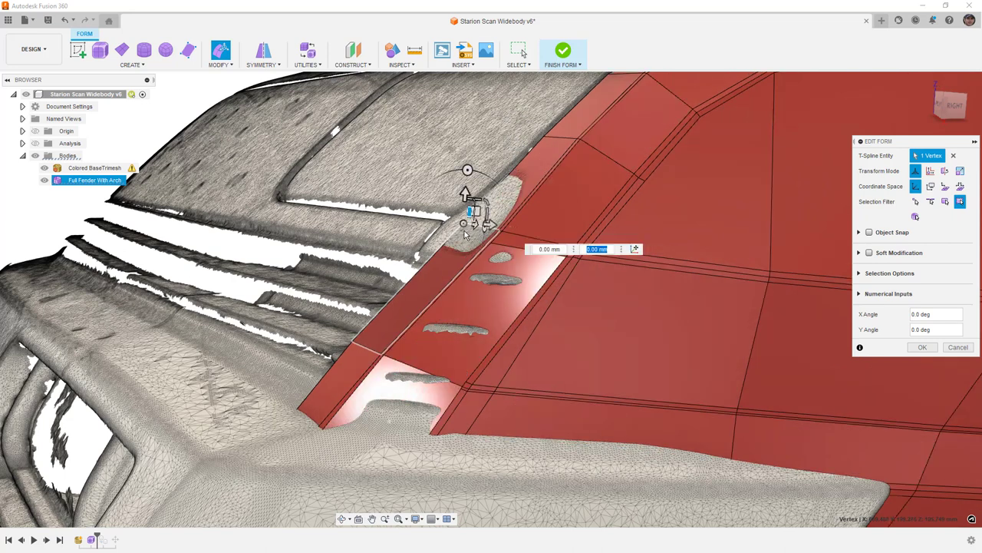
pyautogui.hotkey('alt', '3')
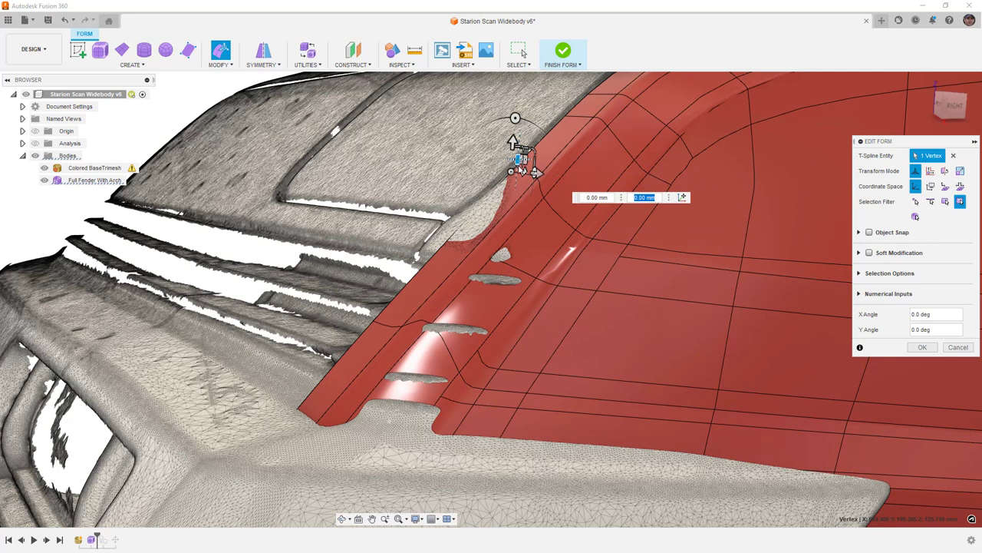
pyautogui.hotkey('alt', '1')
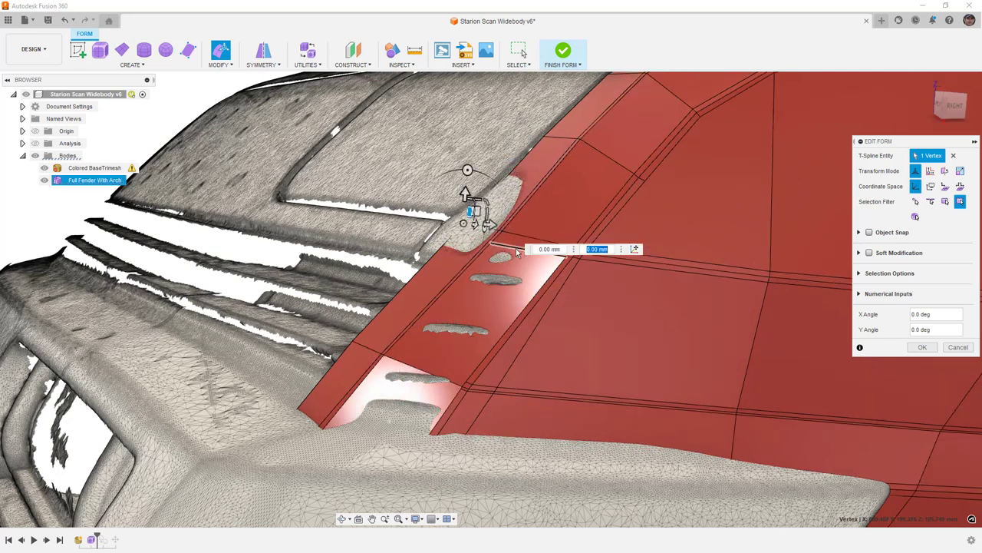
pyautogui.scroll(2, 493, 245)
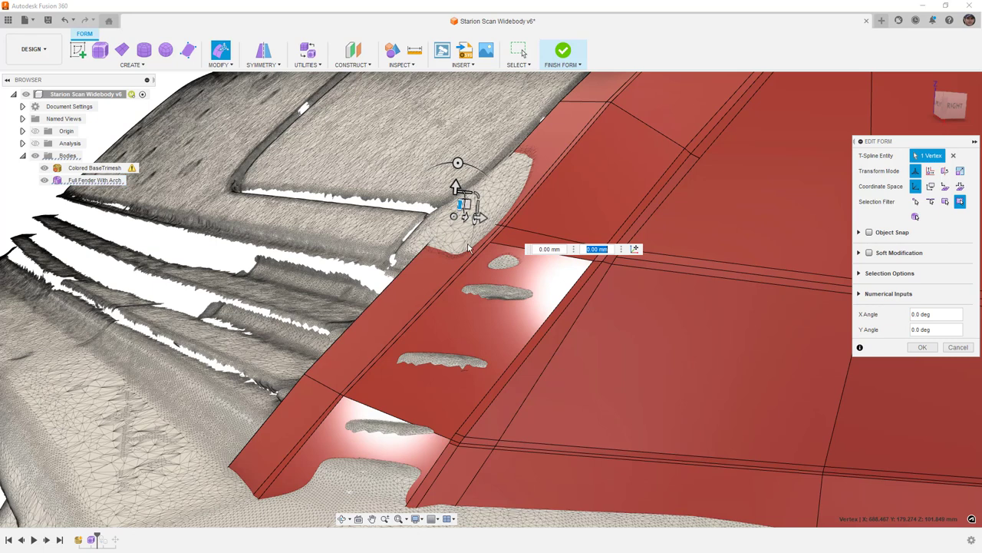
pyautogui.click(923, 347)
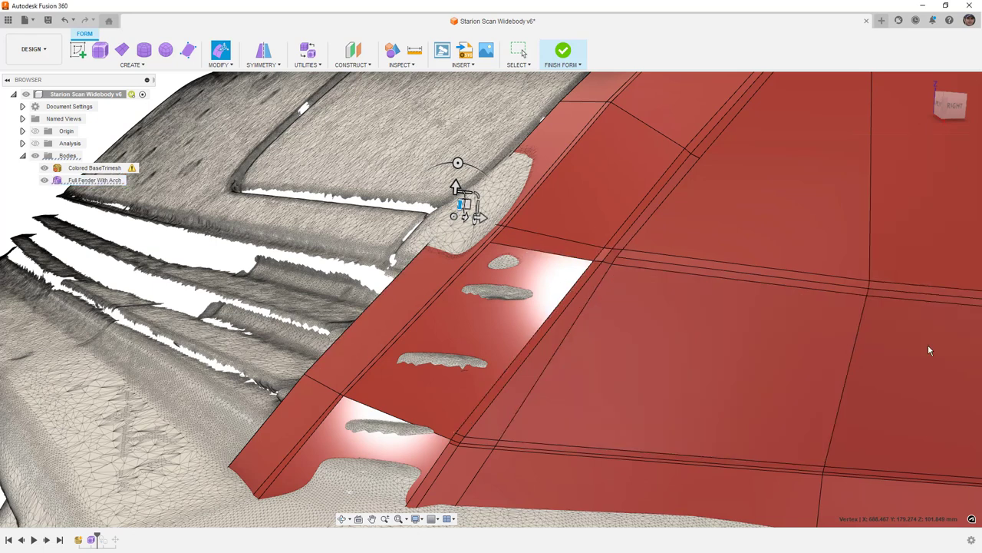
# - Use Insert Point to extend the edge ending at the lip's inner loop across to its outer border, and examine it in smooth display
pyautogui.click(219, 63)
pyautogui.click(229, 121)
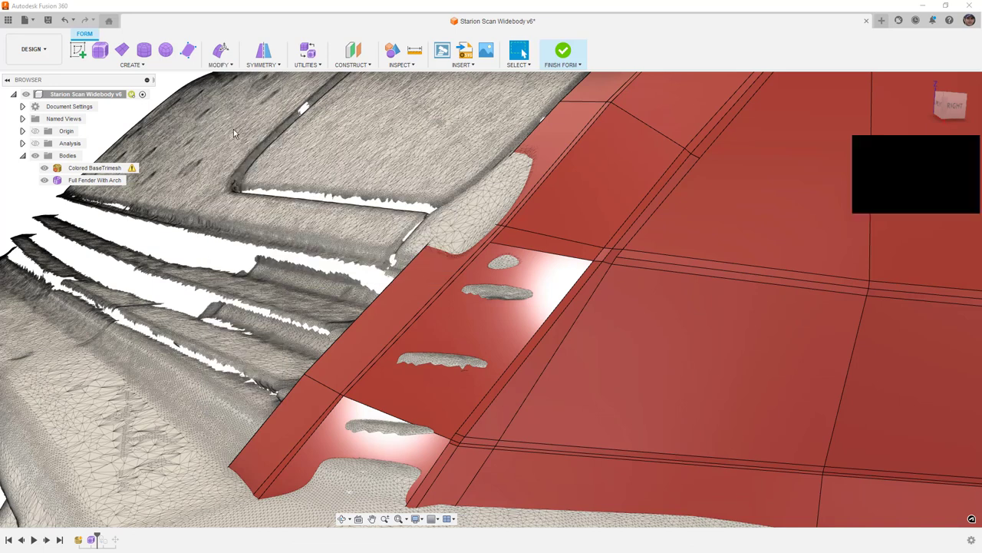
pyautogui.click(434, 238)
pyautogui.press('Return')
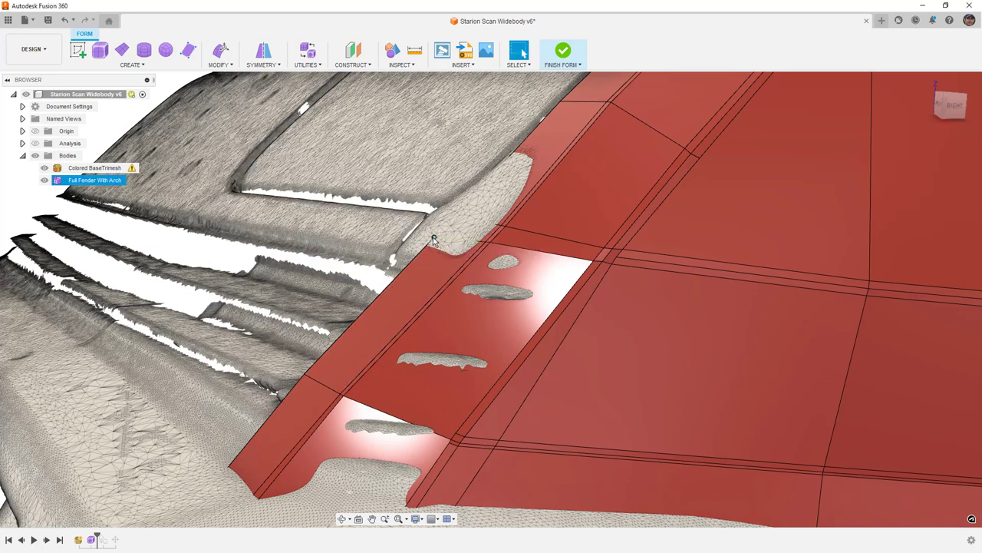
pyautogui.hotkey('alt', '3')
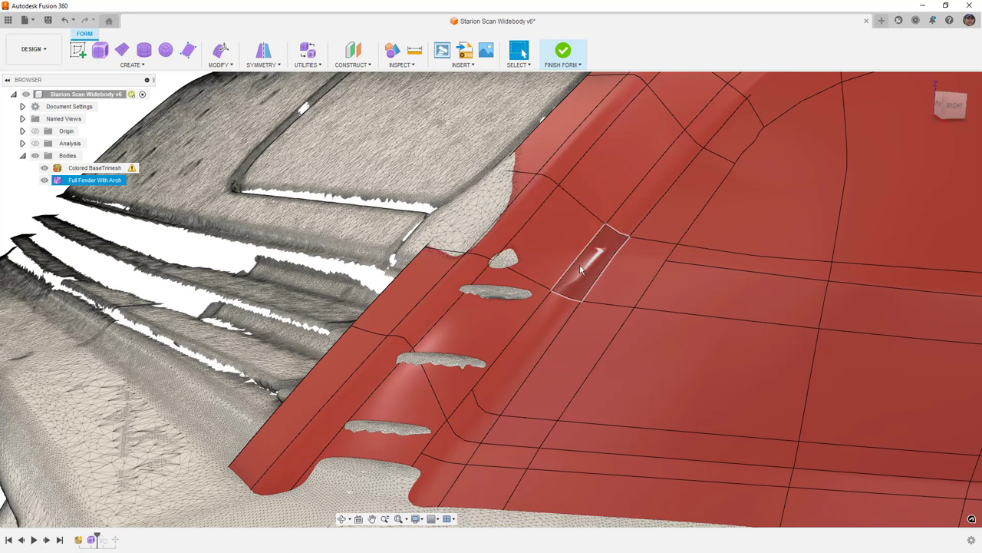
pyautogui.moveTo(588, 266)
pyautogui.keyDown('shift'); pyautogui.mouseDown(button='middle')
pyautogui.moveTo(562, 263)
pyautogui.moveTo(594, 266)
pyautogui.moveTo(597, 278)
pyautogui.moveTo(587, 281)
pyautogui.moveTo(579, 266)
pyautogui.moveTo(595, 265)
pyautogui.moveTo(598, 274)
pyautogui.mouseUp(button='middle'); pyautogui.keyUp('shift')
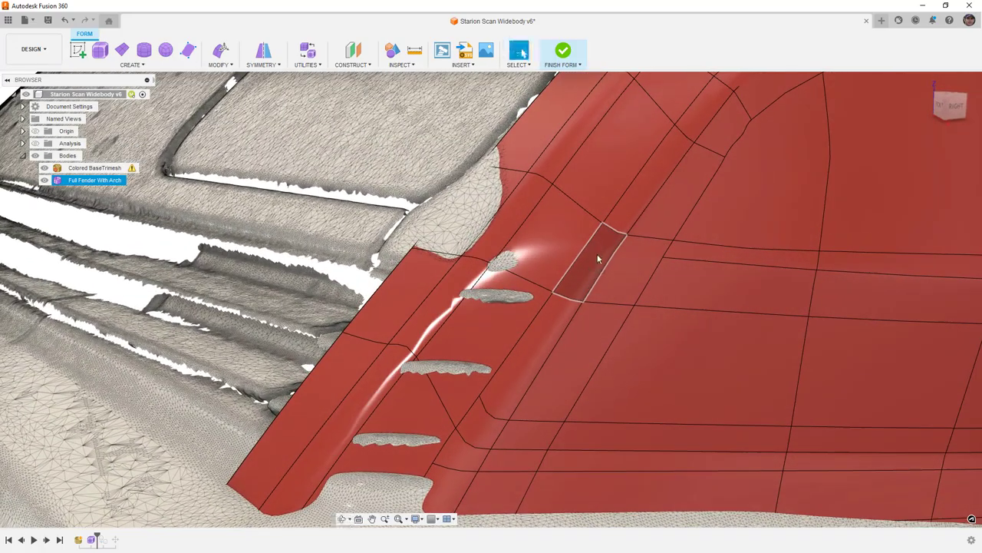
# - In box display, use Insert Point to split the narrow face strip behind the front lip lengthwise, and return to smooth display
pyautogui.hotkey('alt', '1')
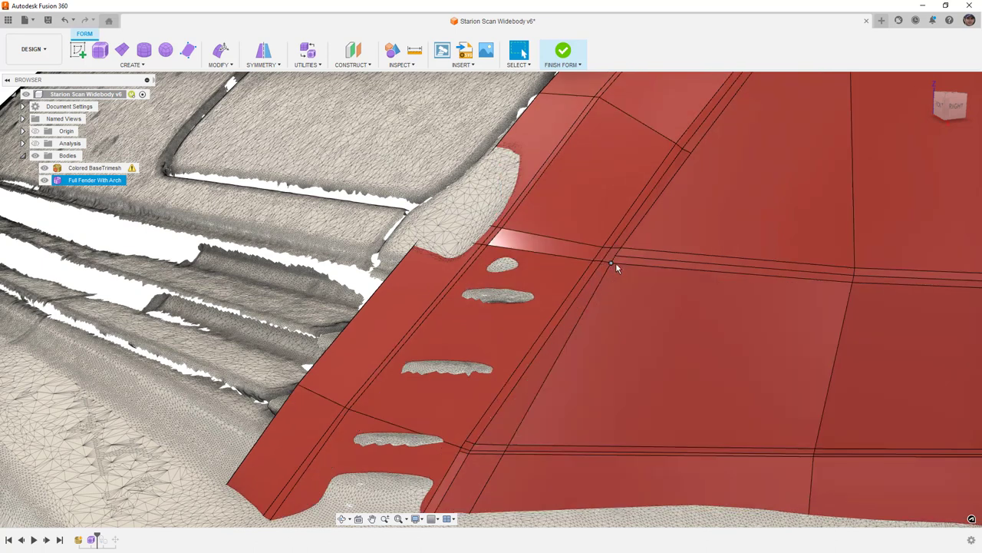
pyautogui.click(219, 63)
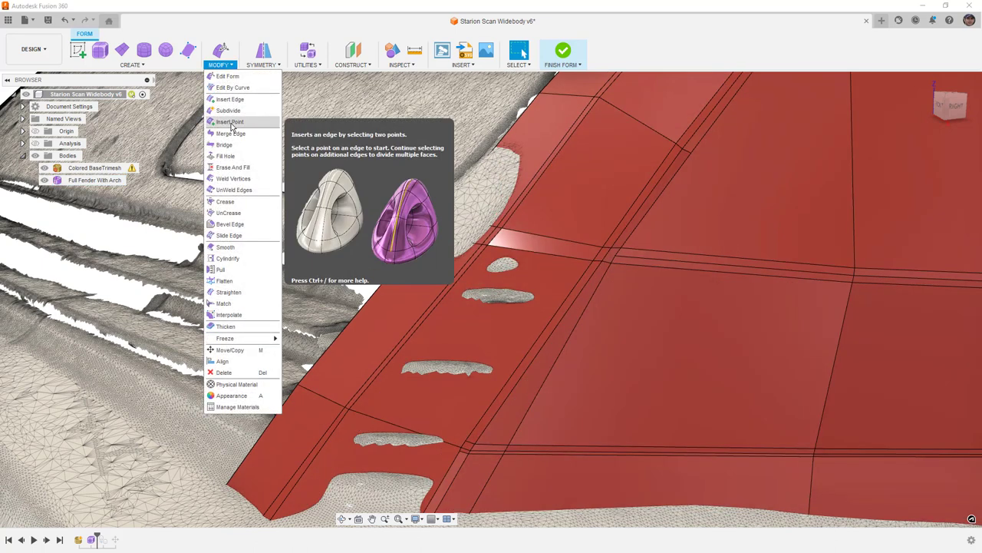
pyautogui.click(230, 115)
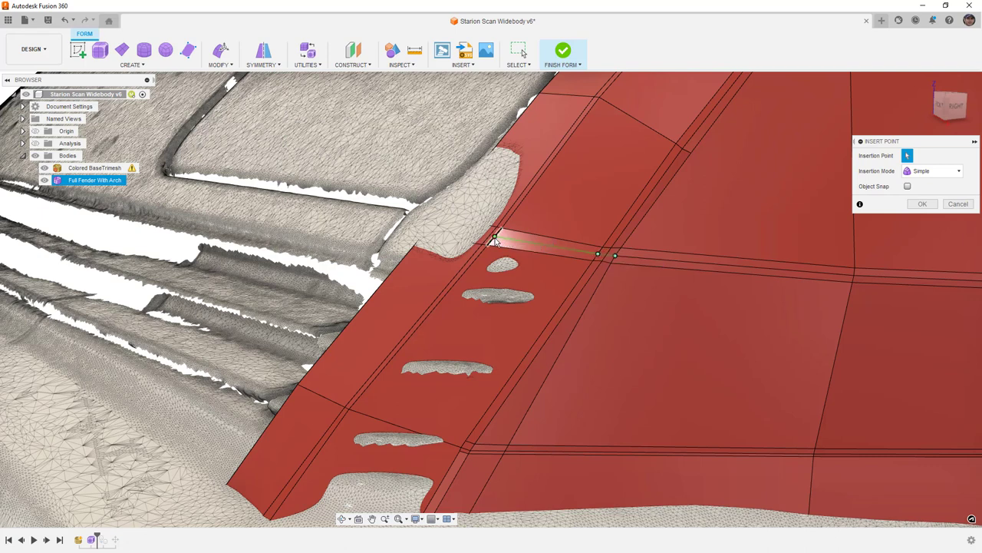
pyautogui.press('Return')
pyautogui.hotkey('alt', '3')
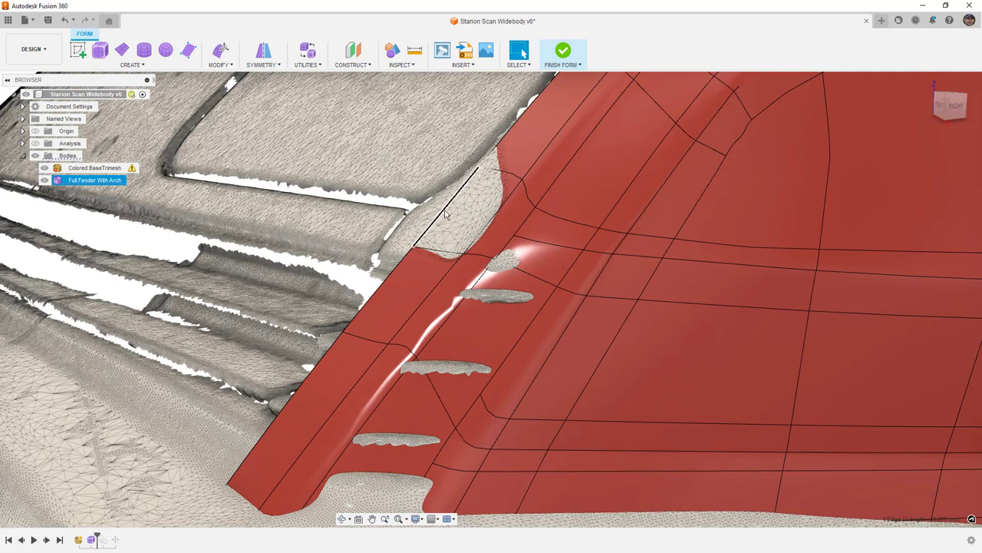
# - Use Edit Form to shift the lip edge beside the exposed scan patch slightly toward the fender, and undo the last small move
pyautogui.click(444, 210)
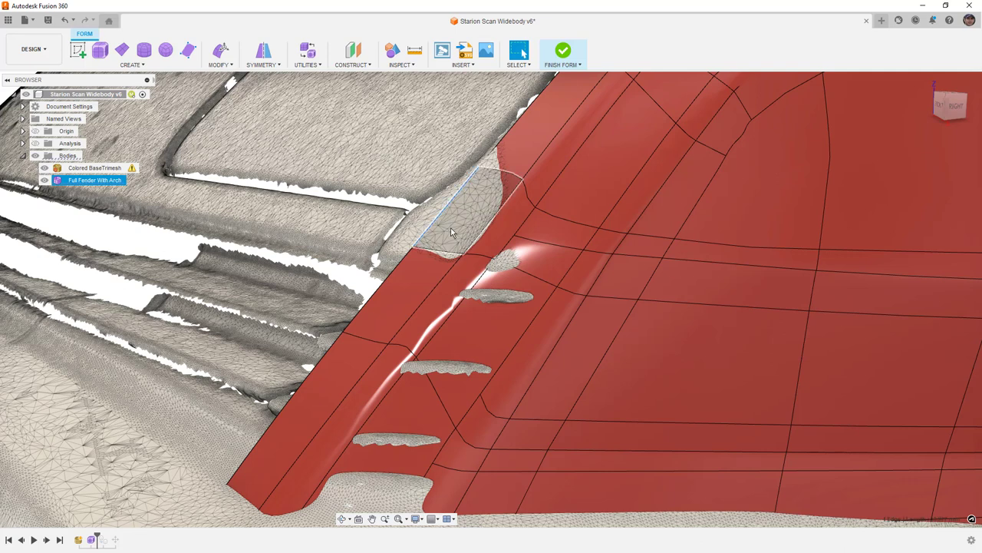
pyautogui.click(216, 53)
pyautogui.moveTo(327, 205)
pyautogui.keyDown('shift'); pyautogui.mouseDown(button='middle')
pyautogui.moveTo(313, 211)
pyautogui.moveTo(323, 212)
pyautogui.mouseUp(button='middle'); pyautogui.keyUp('shift')
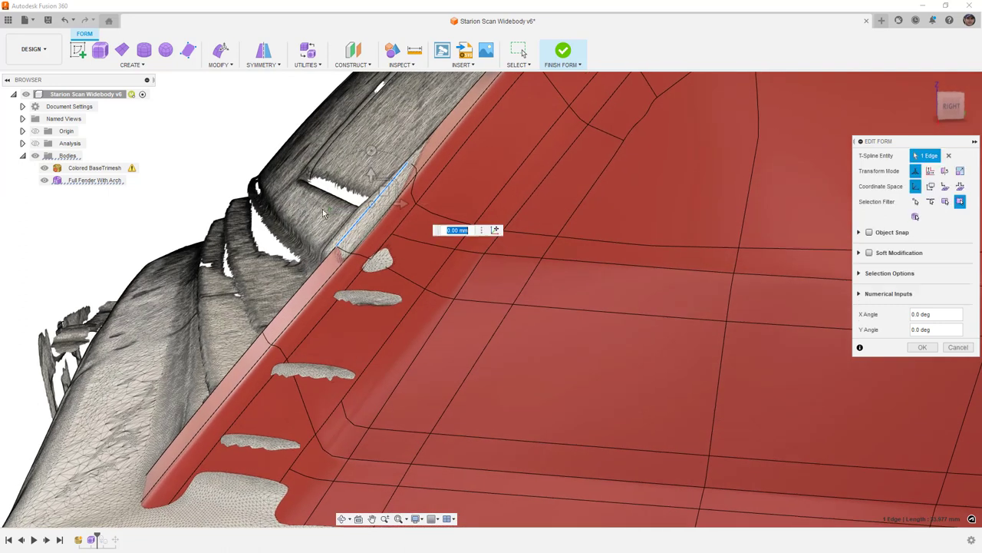
pyautogui.moveTo(387, 193)
pyautogui.mouseDown()
pyautogui.moveTo(376, 191)
pyautogui.moveTo(394, 200)
pyautogui.mouseUp()
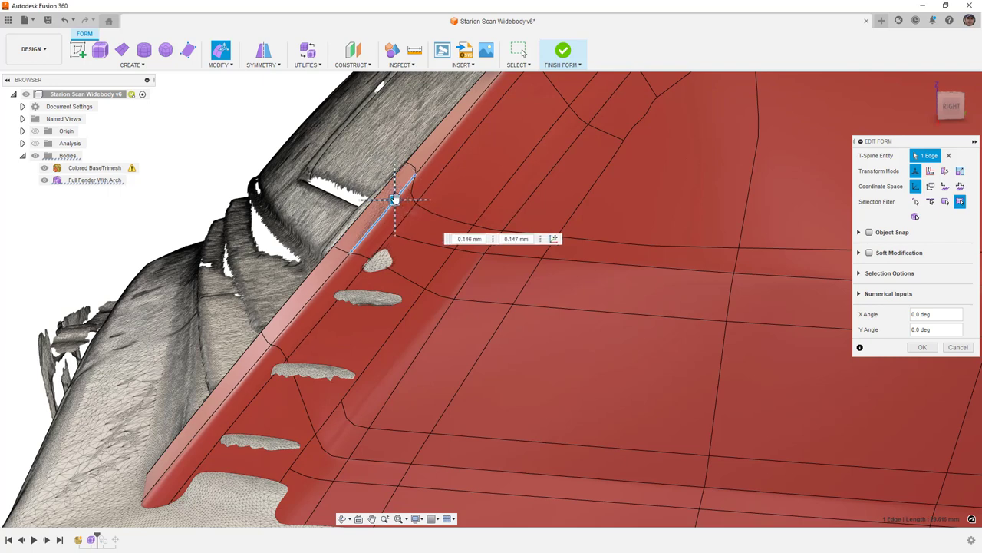
pyautogui.moveTo(394, 200); pyautogui.dragTo(395, 199)
pyautogui.hotkey('ctrl', 'z')
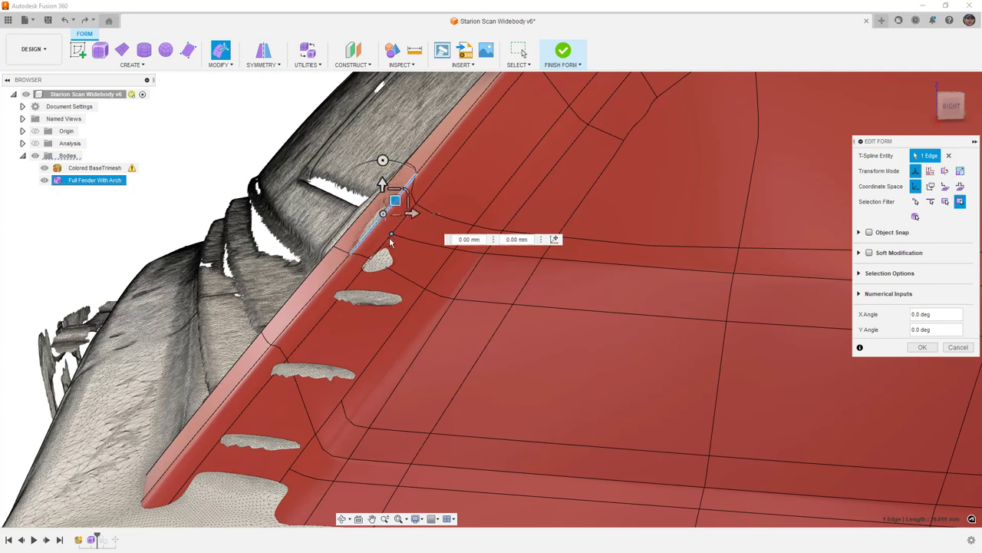
# - Add the two adjoining inner lip edges to the edge selection in box display, and shift all three about 0.37 mm forward in smooth display
pyautogui.hotkey('alt', '1')
pyautogui.scroll(5, 366, 230)
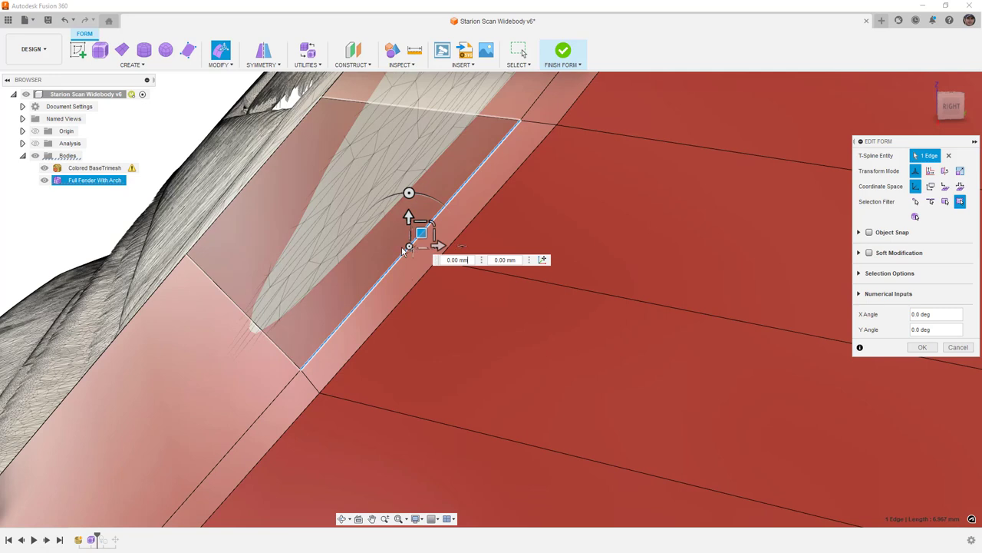
pyautogui.keyDown('shift'); pyautogui.click(489, 204); pyautogui.keyUp('shift')
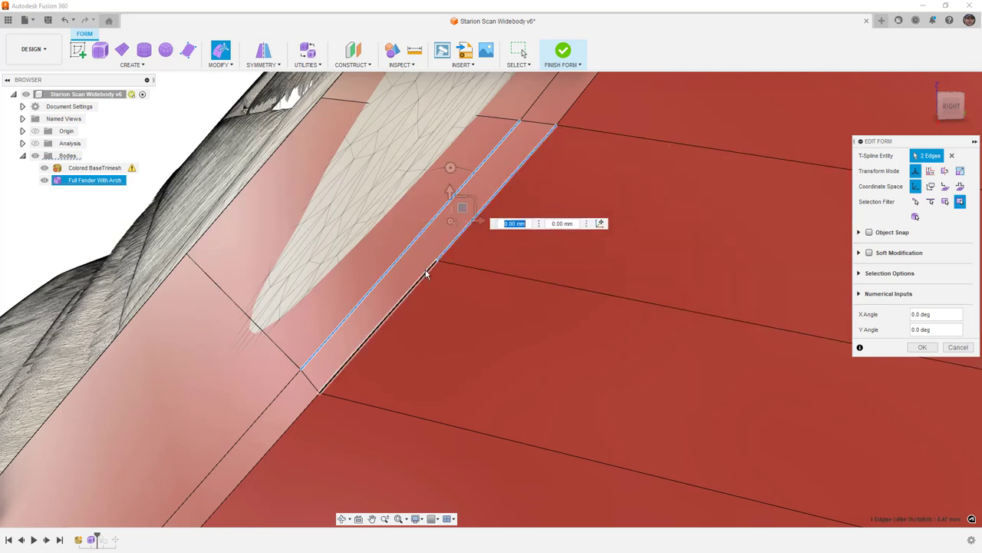
pyautogui.keyDown('shift'); pyautogui.click(426, 276); pyautogui.keyUp('shift')
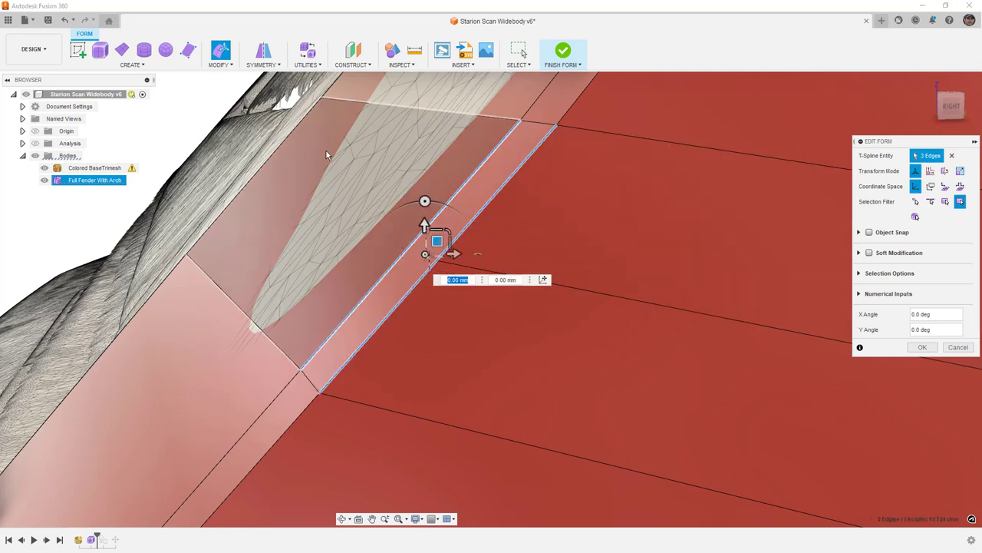
pyautogui.scroll(-4, 325, 153)
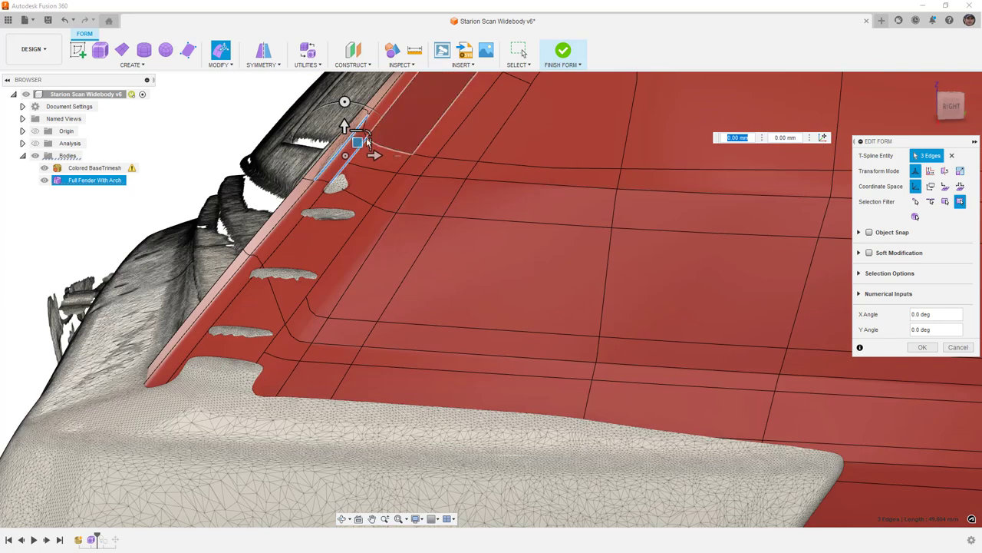
pyautogui.scroll(1, 354, 144)
pyautogui.moveTo(356, 146); pyautogui.dragTo(353, 148)
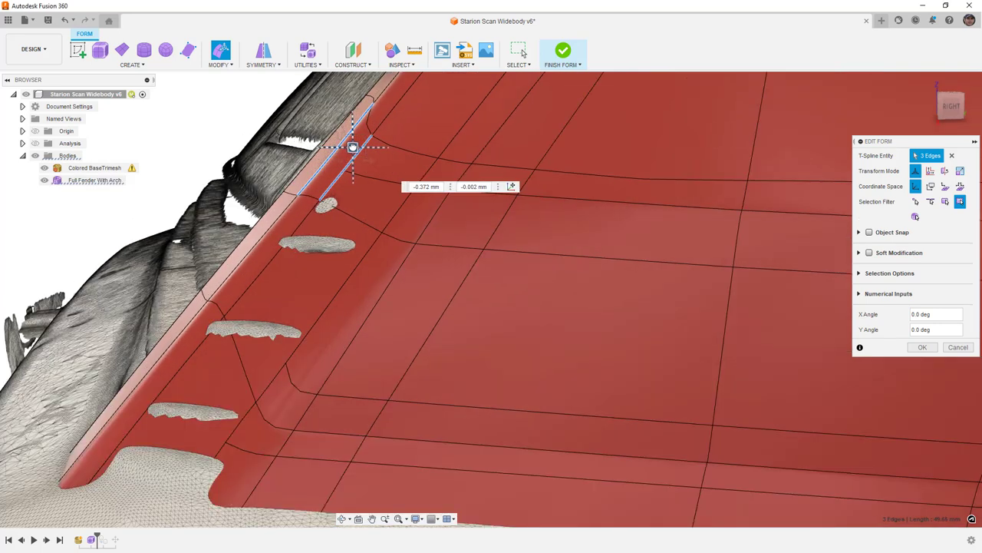
# - From the front in box display, select only the lip's border edge at its upper end and raise it about 0.8 mm, then deselect it
pyautogui.scroll(-4, 331, 192)
pyautogui.keyDown('shift'); pyautogui.moveTo(330, 193); pyautogui.dragTo(415, 171, button='middle'); pyautogui.keyUp('shift')
pyautogui.moveTo(371, 121); pyautogui.dragTo(446, 270, button='middle')
pyautogui.keyDown('shift'); pyautogui.moveTo(415, 220); pyautogui.dragTo(411, 267, button='middle'); pyautogui.keyUp('shift')
pyautogui.scroll(2, 427, 285)
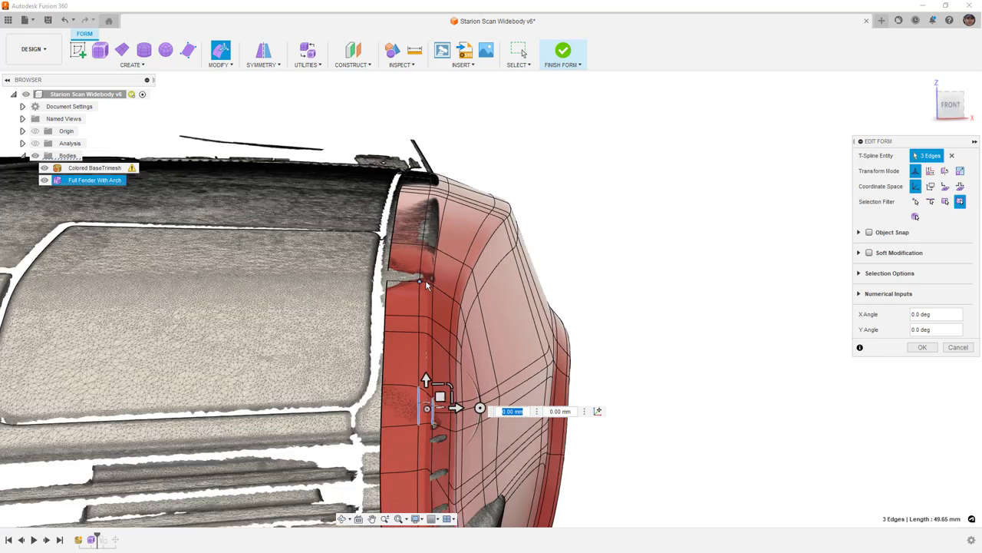
pyautogui.scroll(1, 427, 286)
pyautogui.hotkey('alt', '1')
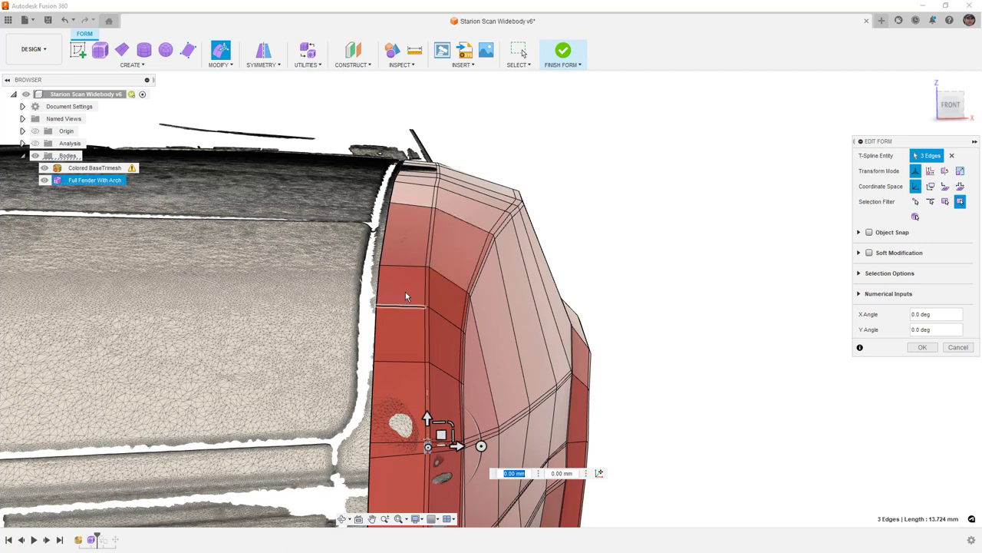
pyautogui.click(558, 165)
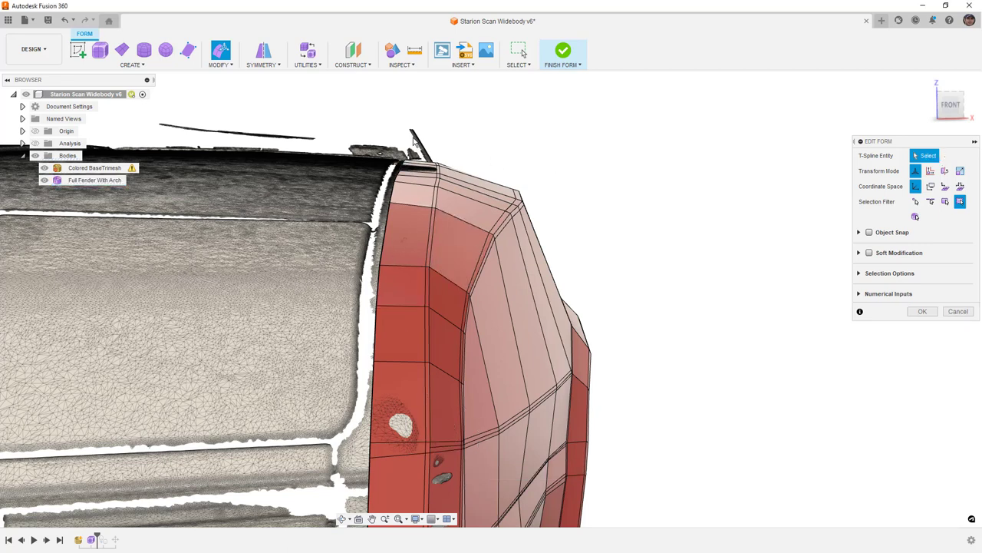
pyautogui.scroll(5, 414, 143)
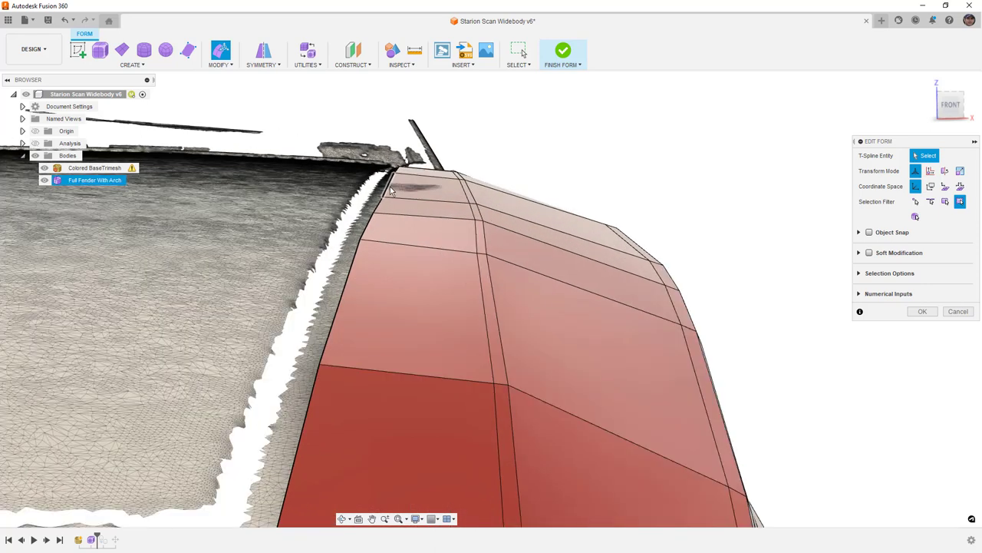
pyautogui.click(390, 189)
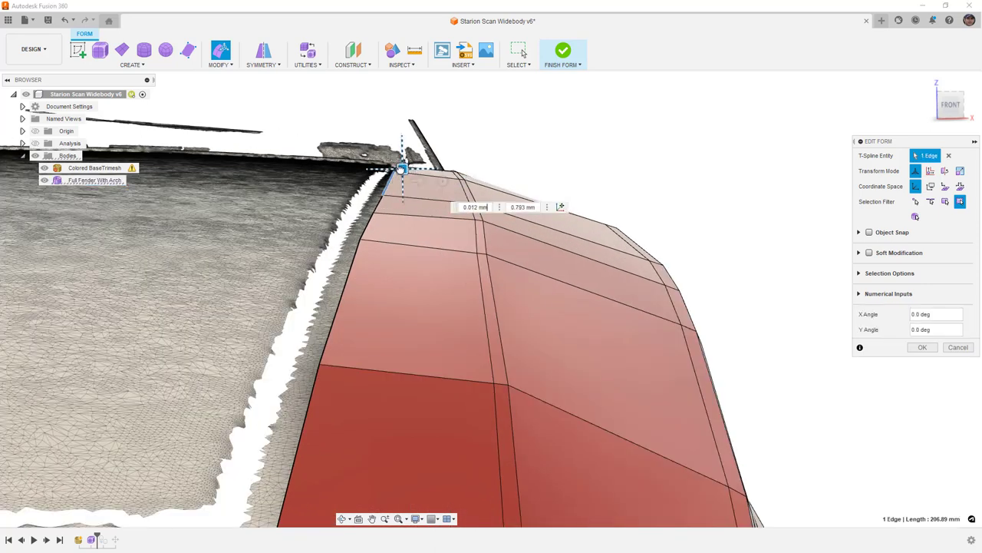
pyautogui.moveTo(403, 168); pyautogui.dragTo(402, 167)
pyautogui.click(582, 201)
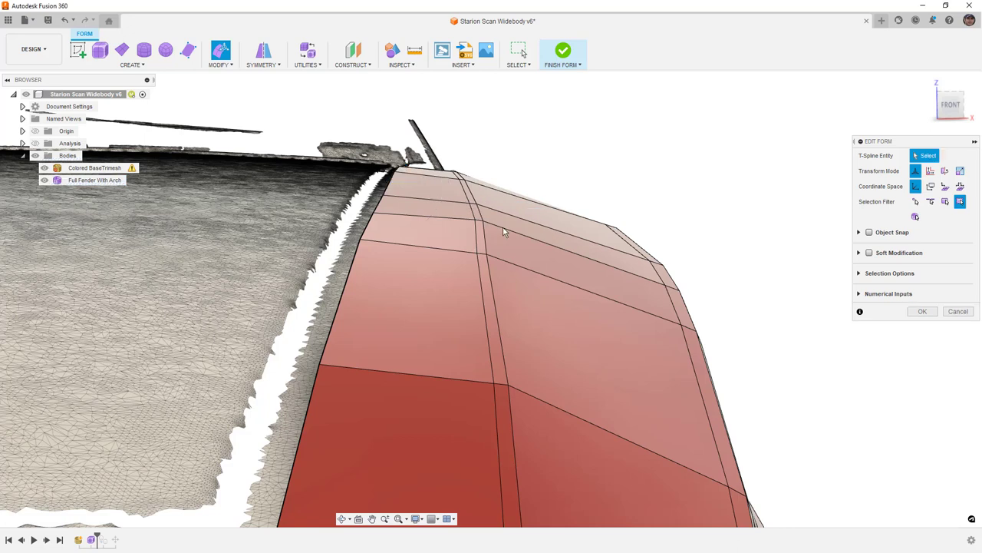
# - Move the short edge across the narrow strip near the lip's upper end about 0.39 mm inward and 1 mm down, and check in smooth display
pyautogui.scroll(3, 484, 222)
pyautogui.click(478, 222)
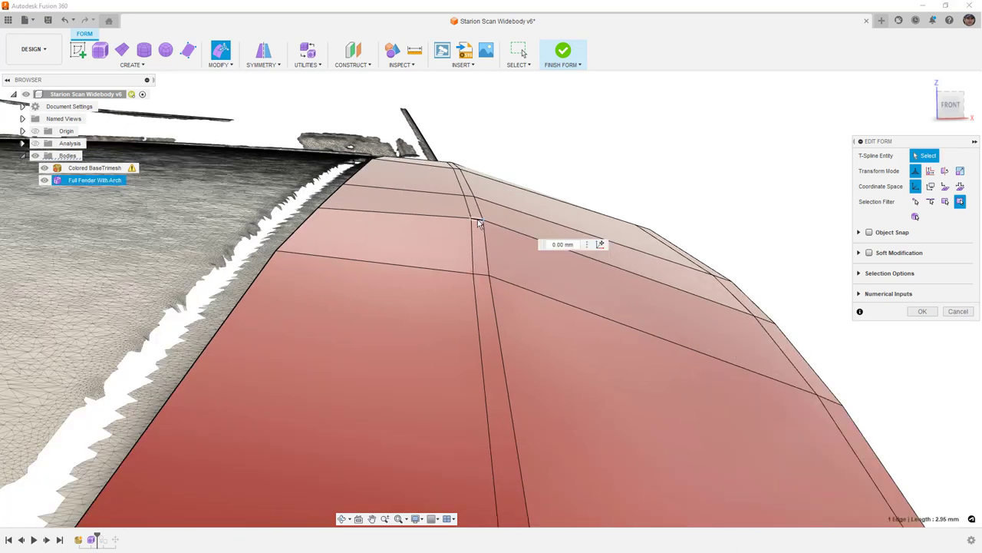
pyautogui.moveTo(491, 208); pyautogui.dragTo(489, 211)
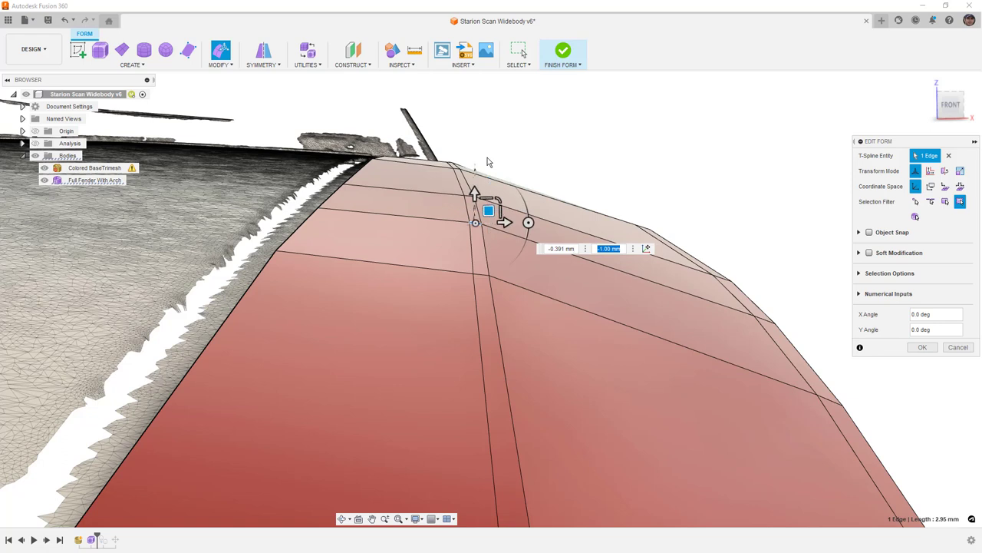
pyautogui.hotkey('alt', '3')
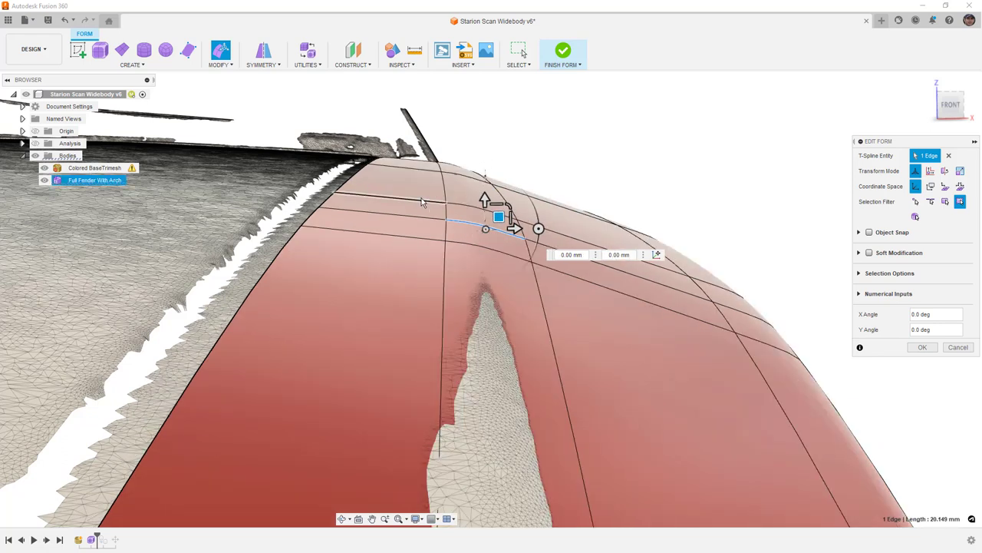
pyautogui.scroll(-4, 424, 203)
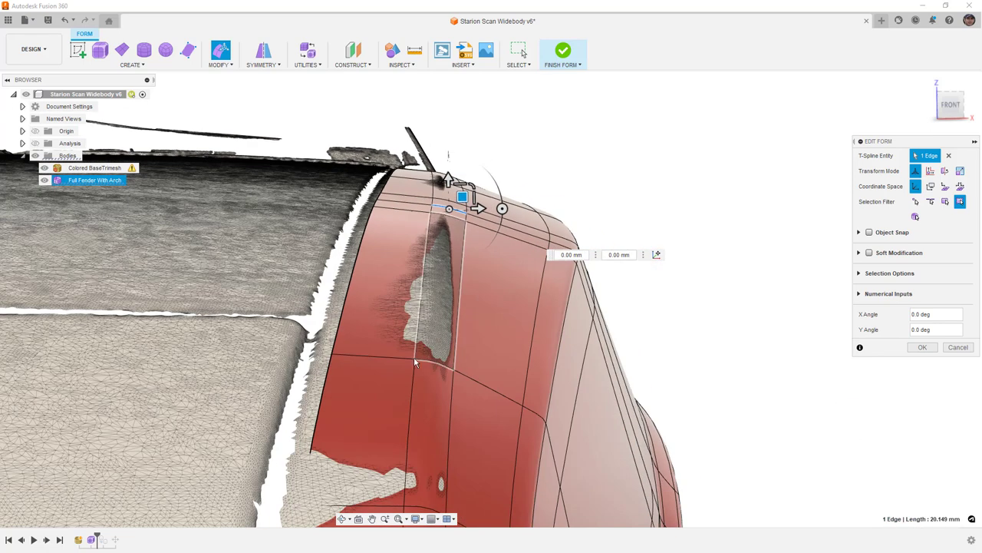
# - Raise the short cross edge below the exposed scan patch about 0.6 mm in box display and about 0.35 mm in smooth display
pyautogui.click(422, 358)
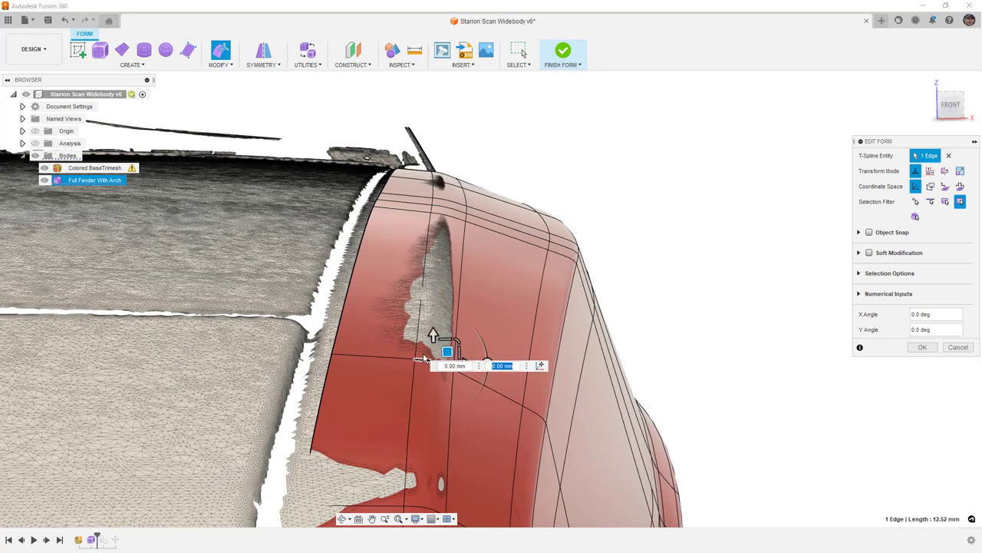
pyautogui.scroll(3, 435, 328)
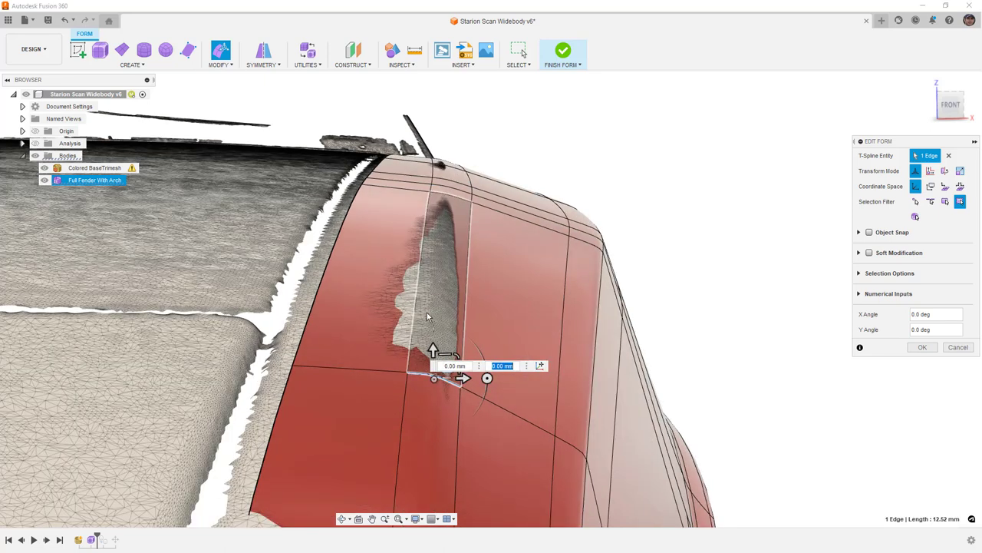
pyautogui.hotkey('alt', '1')
pyautogui.moveTo(461, 253); pyautogui.dragTo(460, 251)
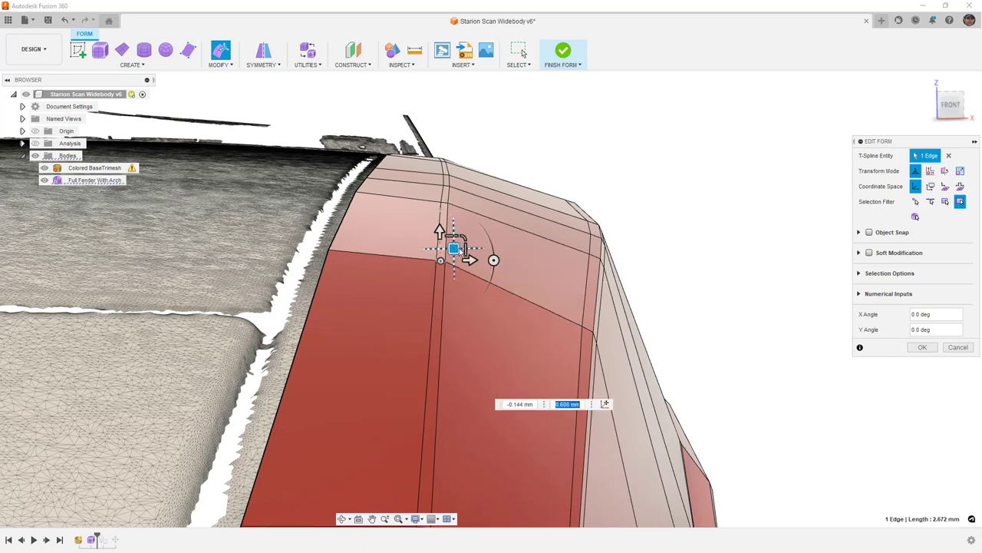
pyautogui.hotkey('alt', '3')
pyautogui.moveTo(447, 361); pyautogui.dragTo(446, 362)
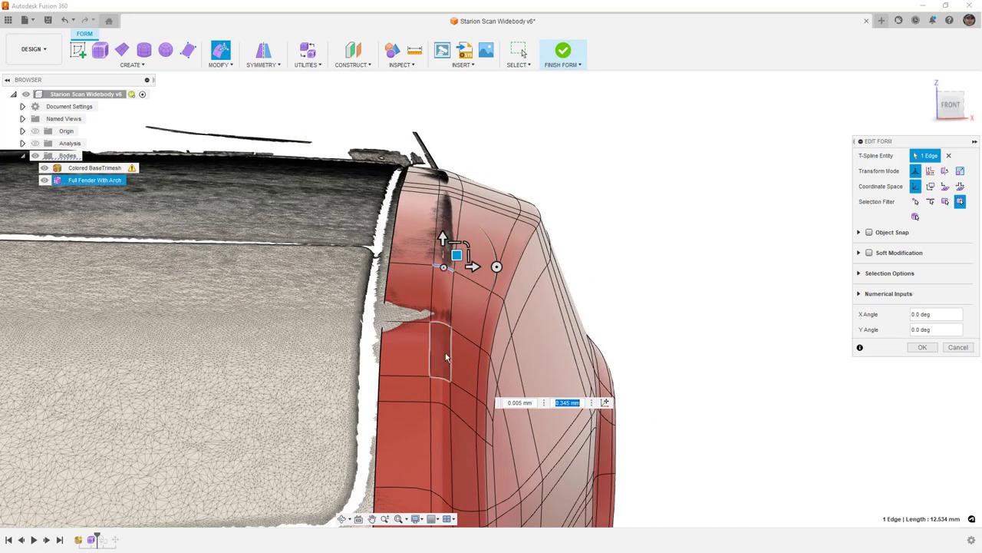
# - Move the lip's border vertex beside the exposed scan about 0.59 mm inward and 0.82 mm up, and examine the lip from both sides
pyautogui.click(384, 321)
pyautogui.scroll(1, 384, 321)
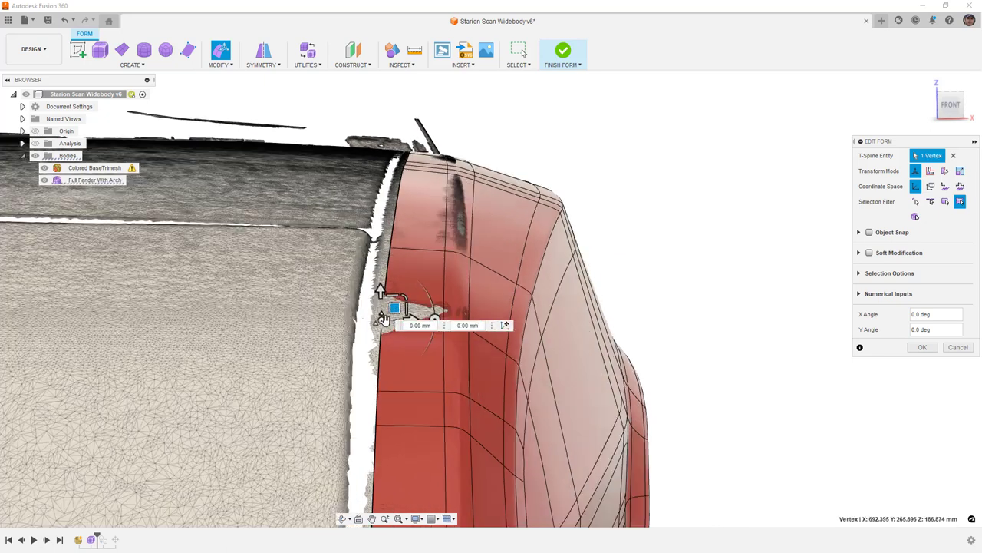
pyautogui.moveTo(395, 310); pyautogui.dragTo(393, 307)
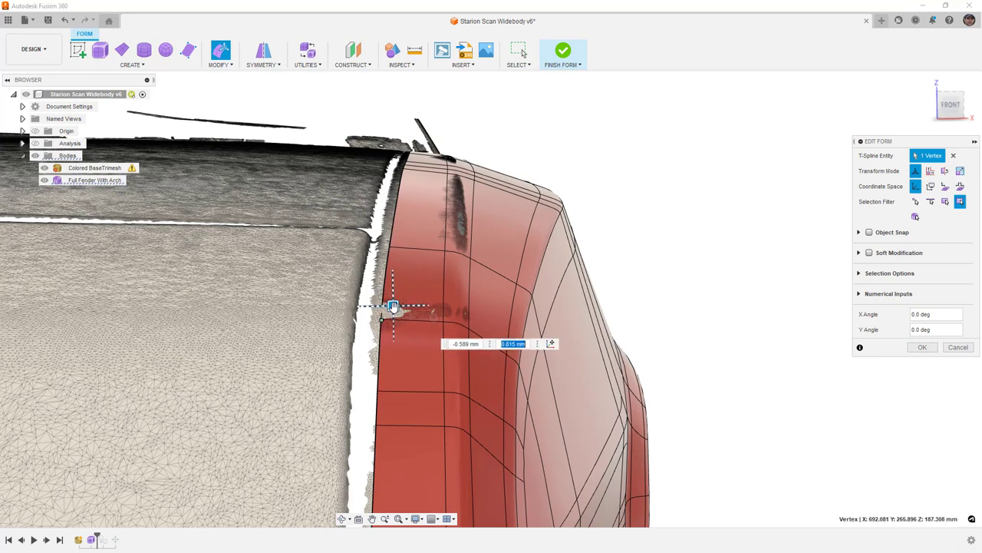
pyautogui.keyDown('shift'); pyautogui.moveTo(406, 292); pyautogui.dragTo(449, 282, button='middle'); pyautogui.keyUp('shift')
pyautogui.scroll(-1, 412, 253)
pyautogui.scroll(-4, 412, 256)
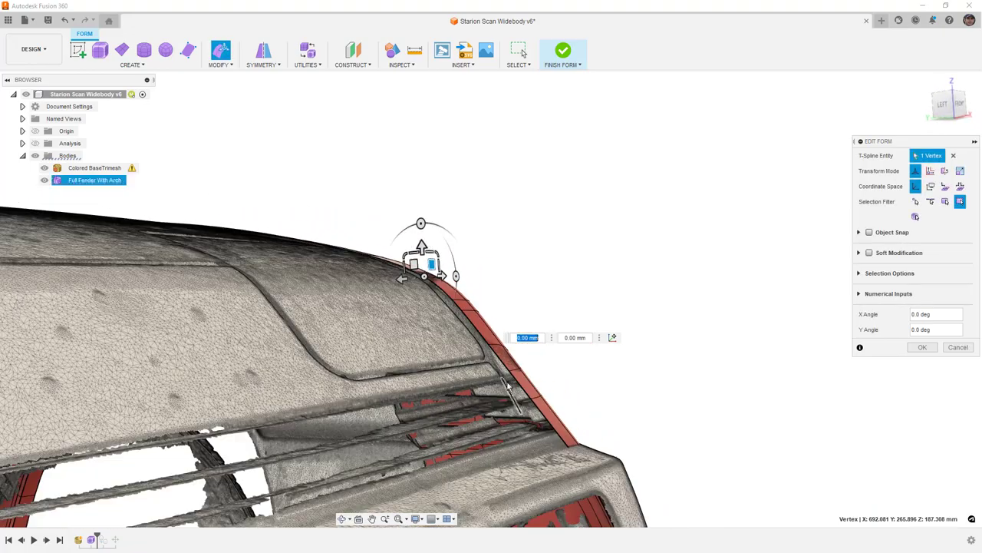
pyautogui.scroll(3, 506, 369)
pyautogui.keyDown('shift'); pyautogui.moveTo(487, 330); pyautogui.dragTo(424, 332, button='middle'); pyautogui.keyUp('shift')
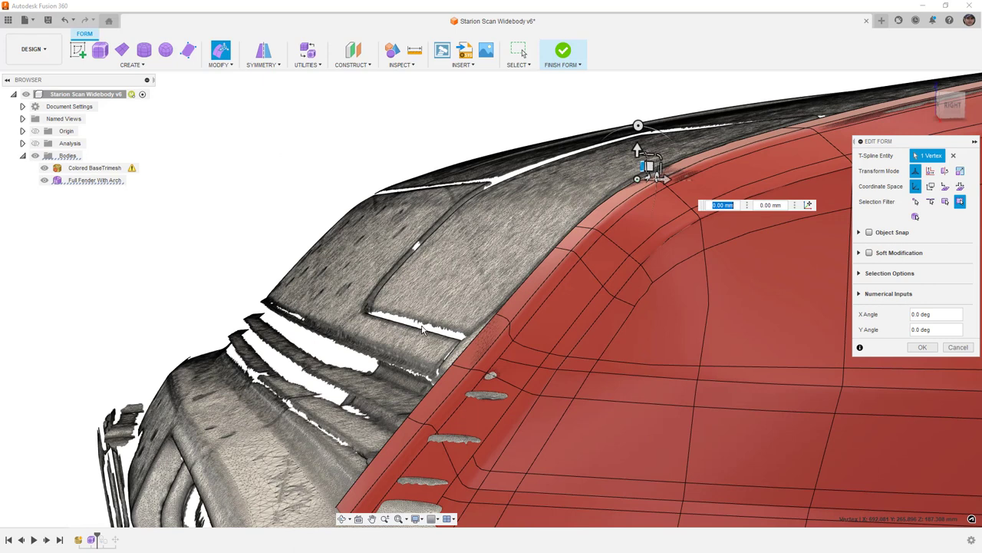
# - In box display, raise the innermost vertex at the upper front corner of the lip loop to about Z 177 mm in the right view
pyautogui.hotkey('alt', '1')
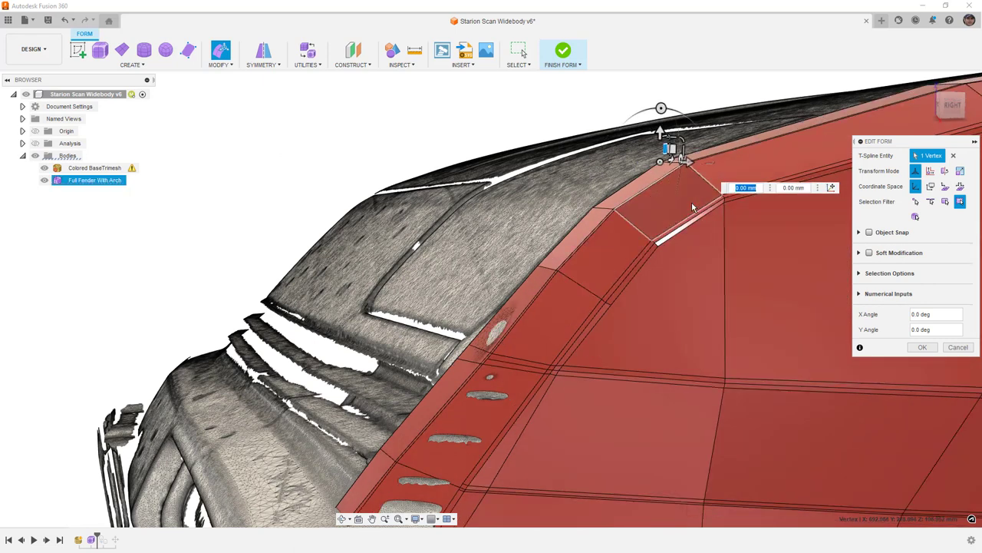
pyautogui.scroll(2, 696, 208)
pyautogui.moveTo(625, 247); pyautogui.dragTo(455, 279, button='middle')
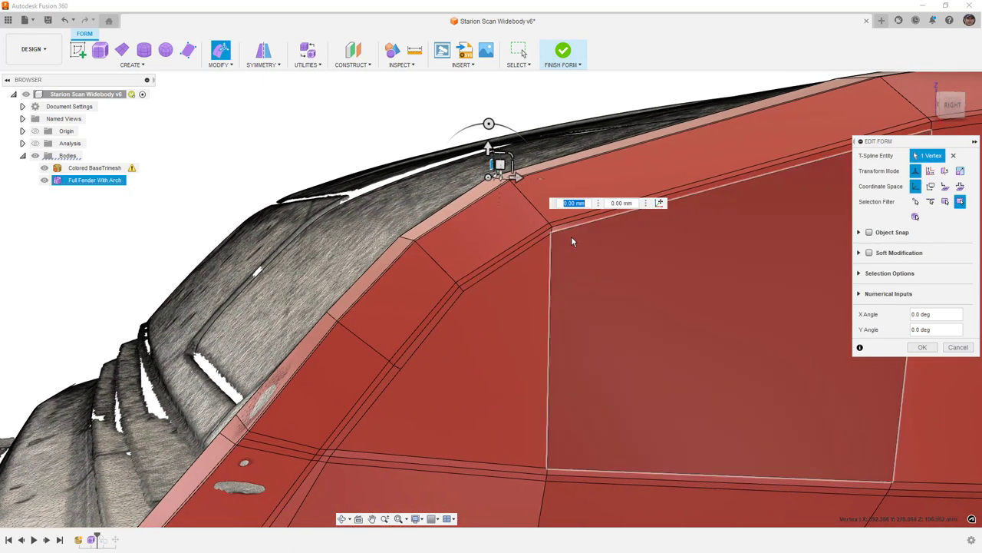
pyautogui.scroll(3, 553, 232)
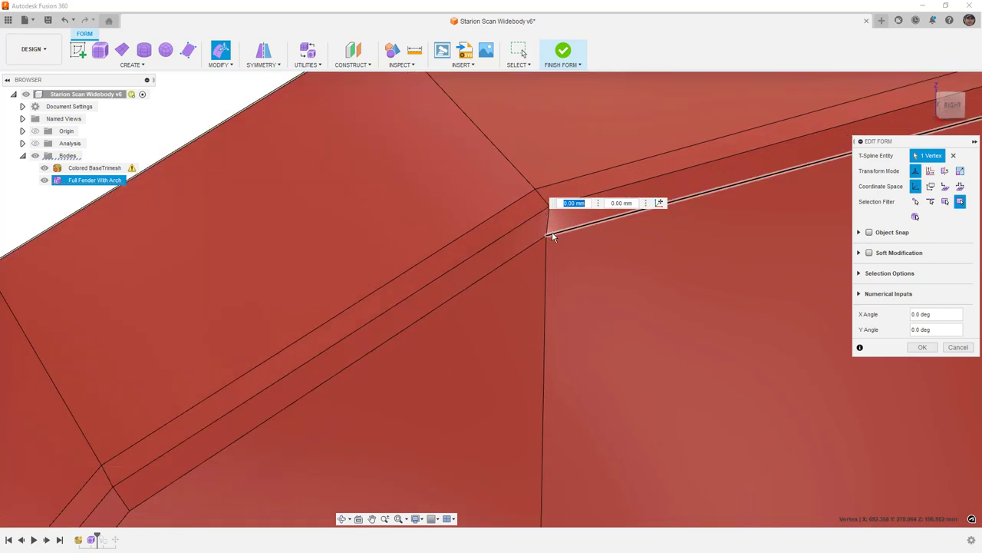
pyautogui.click(550, 237)
pyautogui.click(954, 104)
pyautogui.scroll(-5, 727, 206)
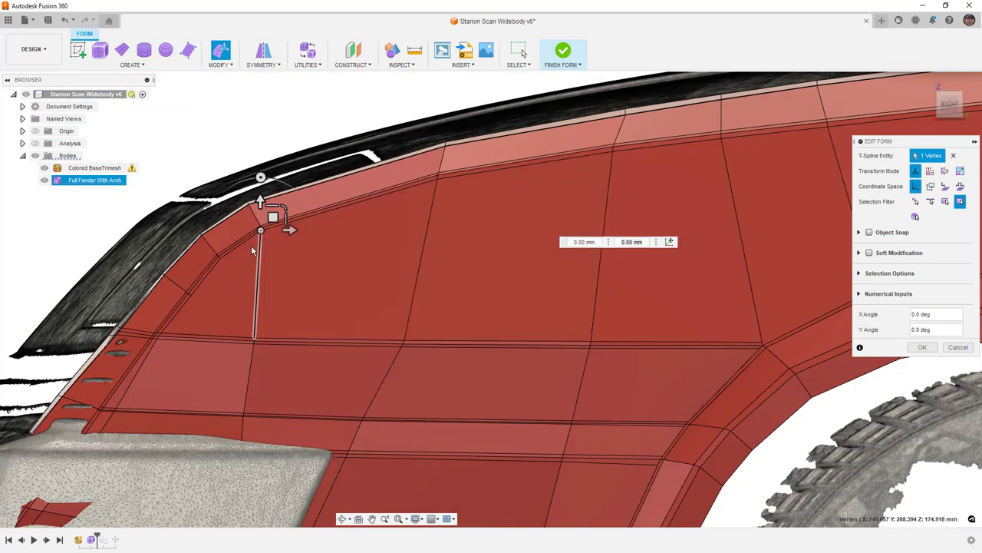
pyautogui.scroll(4, 246, 223)
pyautogui.scroll(3, 241, 219)
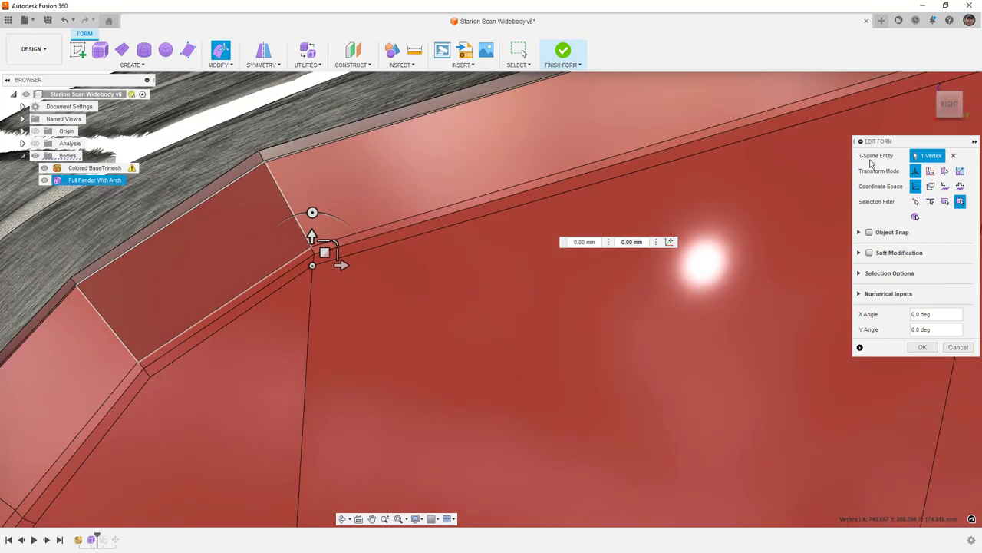
pyautogui.click(973, 131)
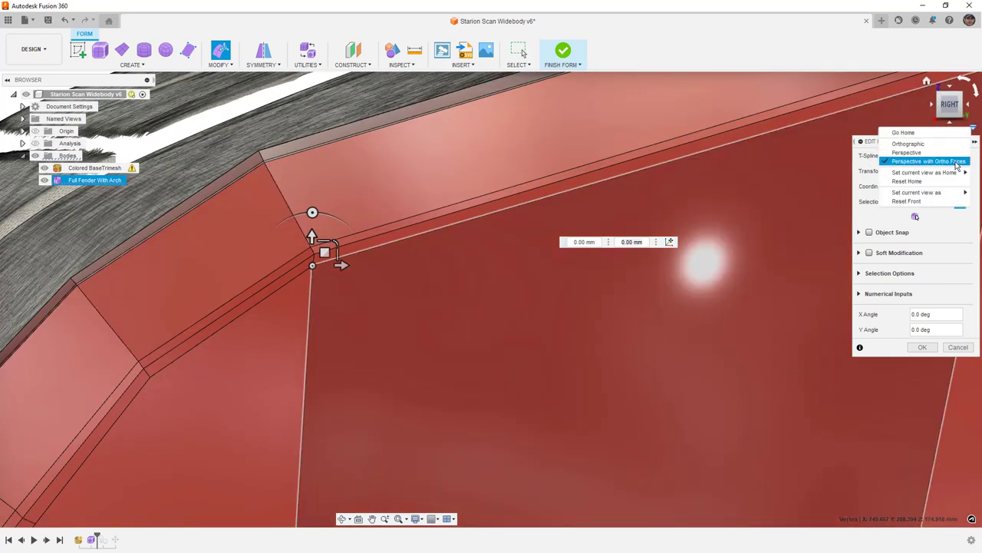
pyautogui.click(667, 59)
pyautogui.scroll(1, 315, 258)
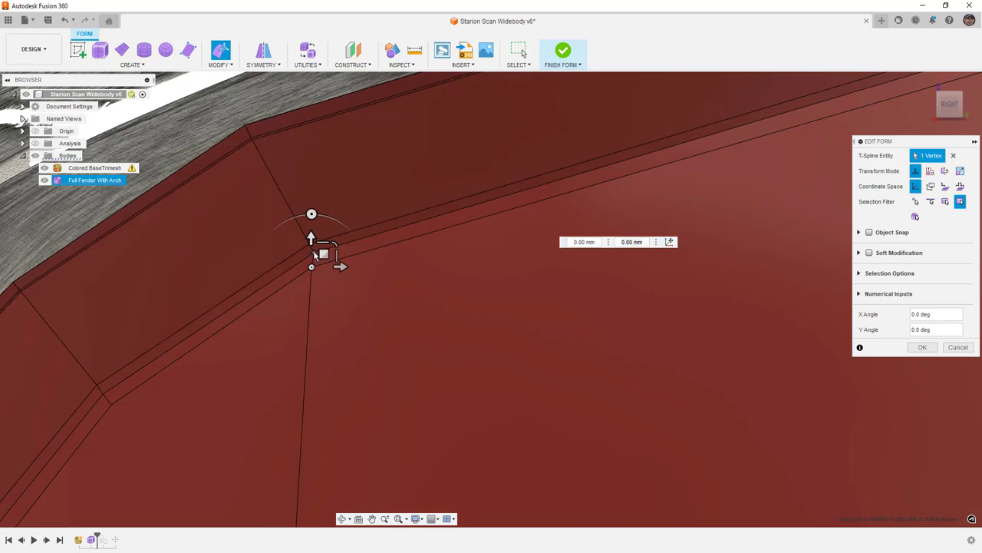
pyautogui.moveTo(323, 255); pyautogui.dragTo(322, 242)
pyautogui.click(314, 253)
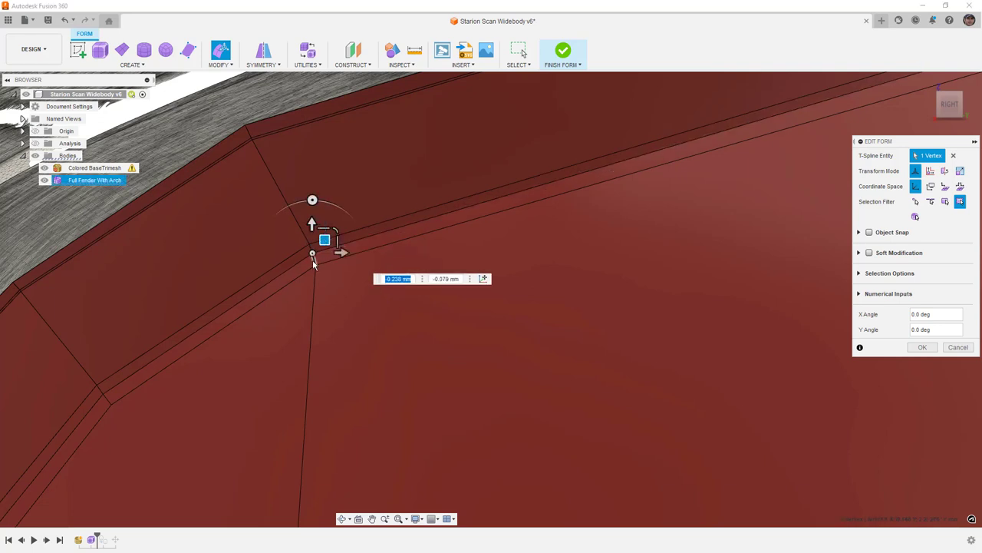
# - Examine the box-display fender form from the right side and in the front view against the car scan
pyautogui.scroll(-7, 315, 266)
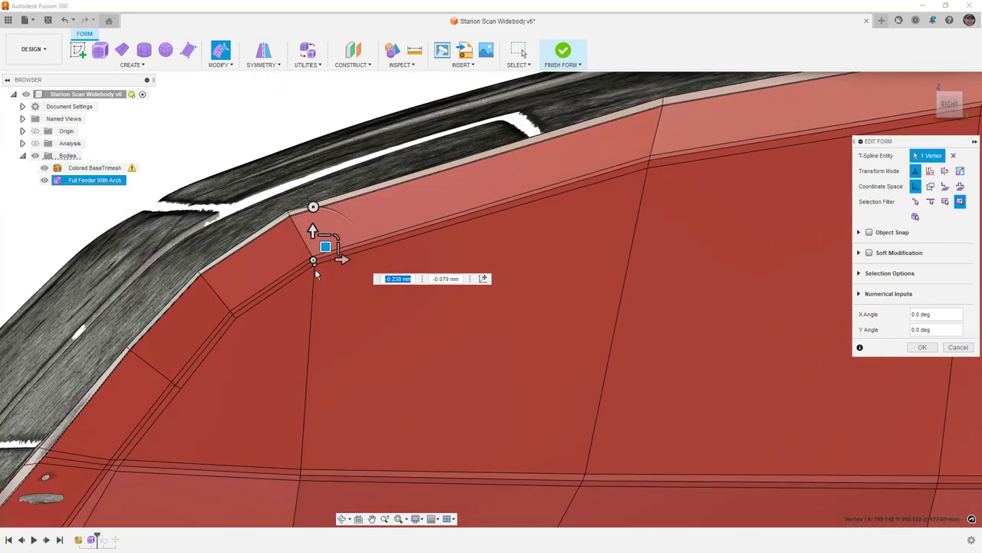
pyautogui.scroll(-3, 320, 290)
pyautogui.keyDown('shift'); pyautogui.moveTo(319, 297); pyautogui.dragTo(410, 305, button='middle'); pyautogui.keyUp('shift')
pyautogui.scroll(-5, 342, 302)
pyautogui.scroll(2, 345, 304)
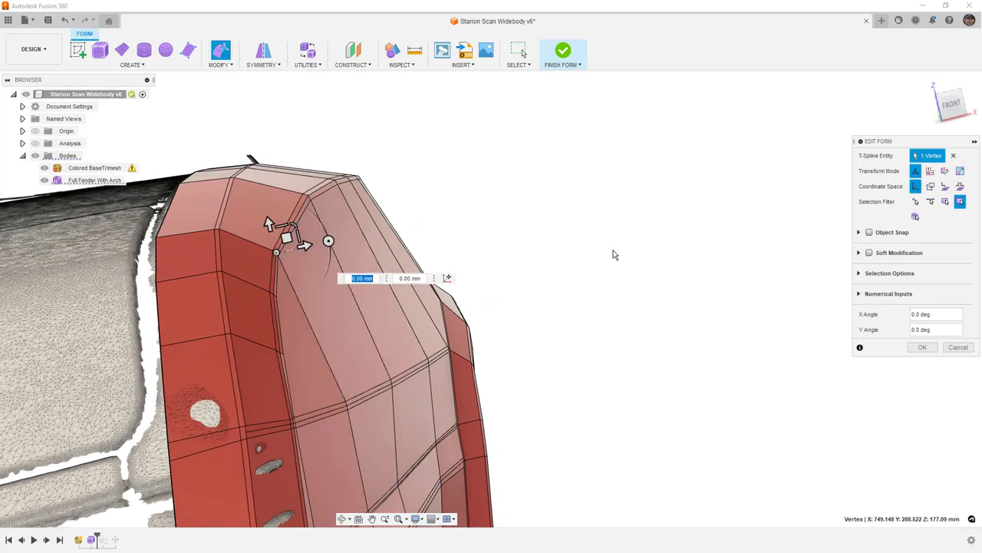
pyautogui.click(951, 104)
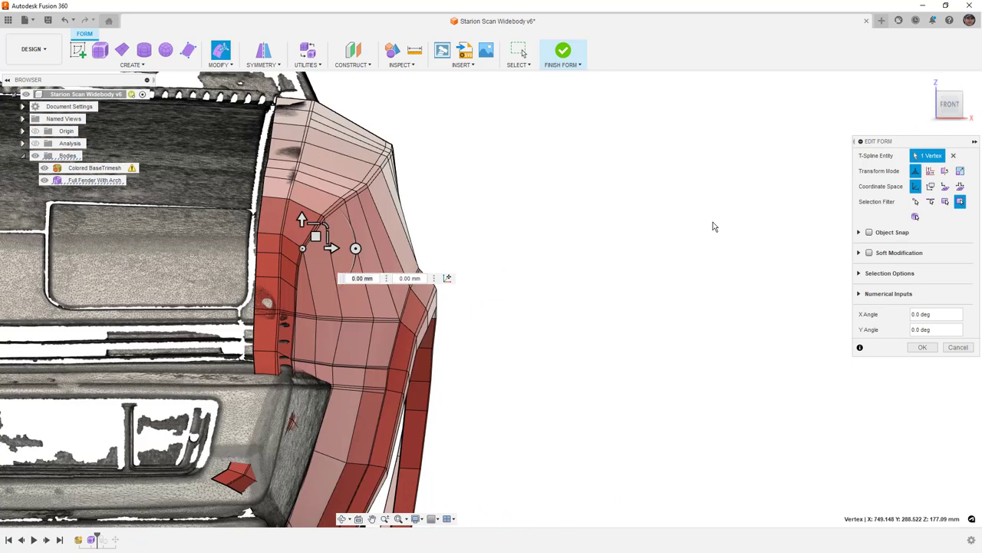
pyautogui.moveTo(475, 219); pyautogui.dragTo(531, 243, button='middle')
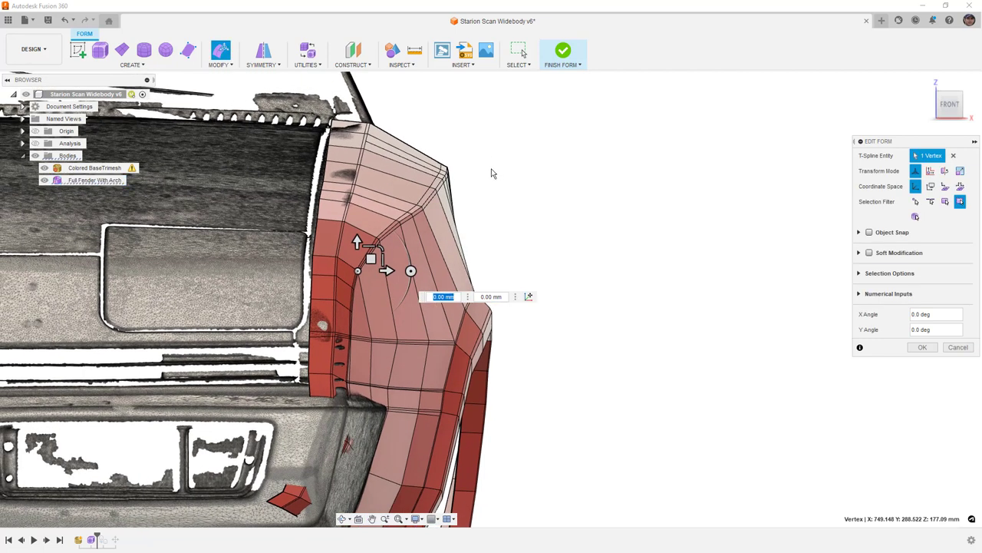
# - Try to shift the group of five edges at the inner lip corner below the exposed scan patch in the front view
pyautogui.scroll(5, 330, 332)
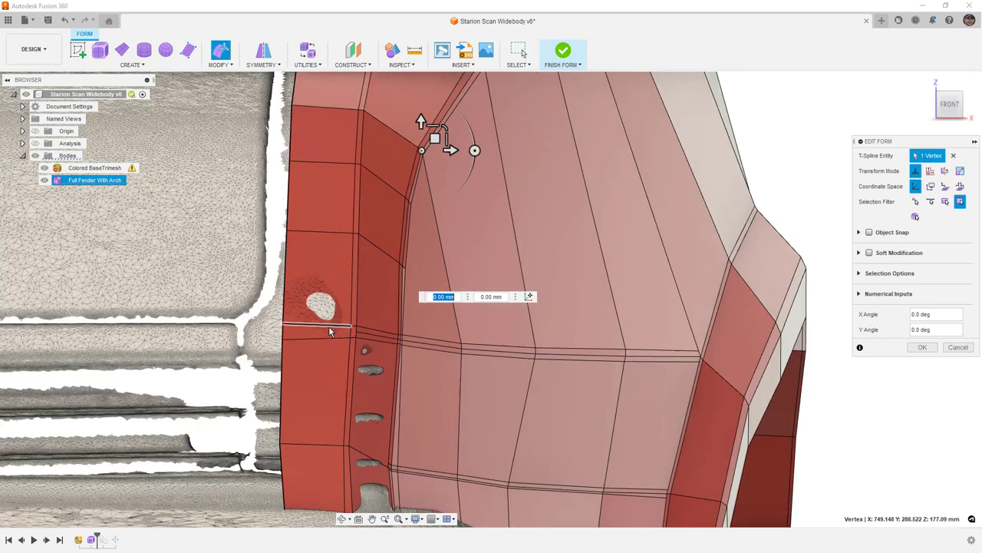
pyautogui.scroll(2, 330, 329)
pyautogui.moveTo(339, 313); pyautogui.dragTo(368, 358)
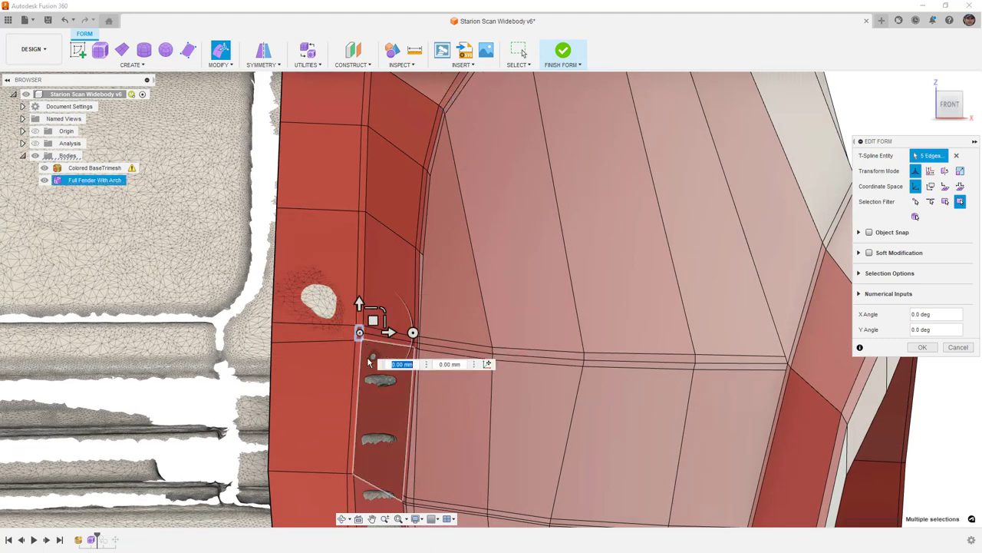
pyautogui.moveTo(370, 323); pyautogui.dragTo(369, 322)
pyautogui.hotkey('ctrl', 'z')
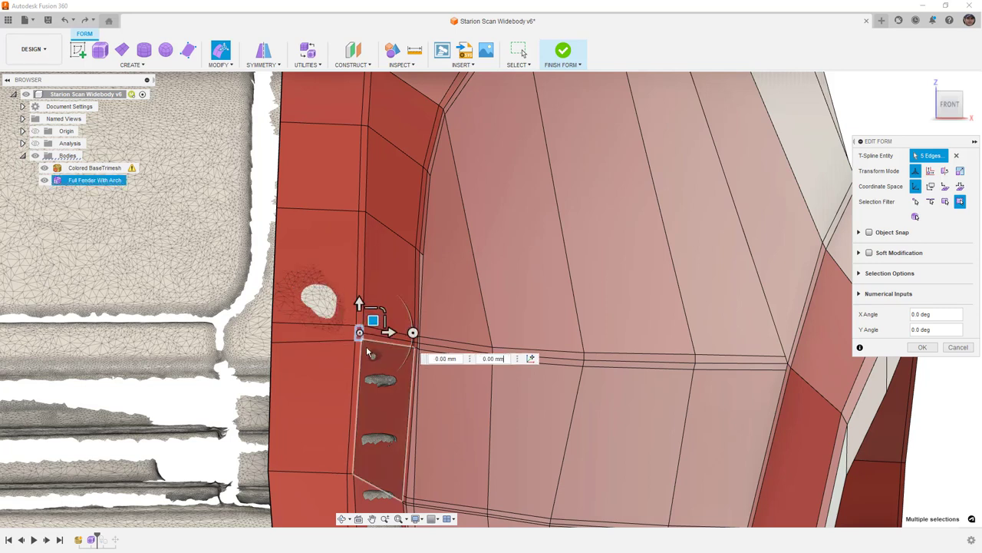
pyautogui.scroll(-7, 366, 350)
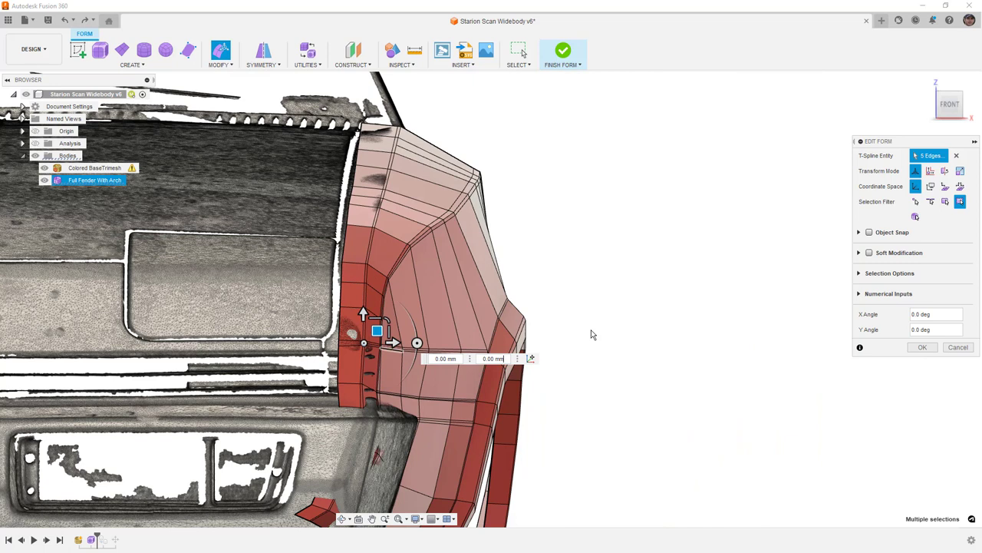
pyautogui.click(637, 332)
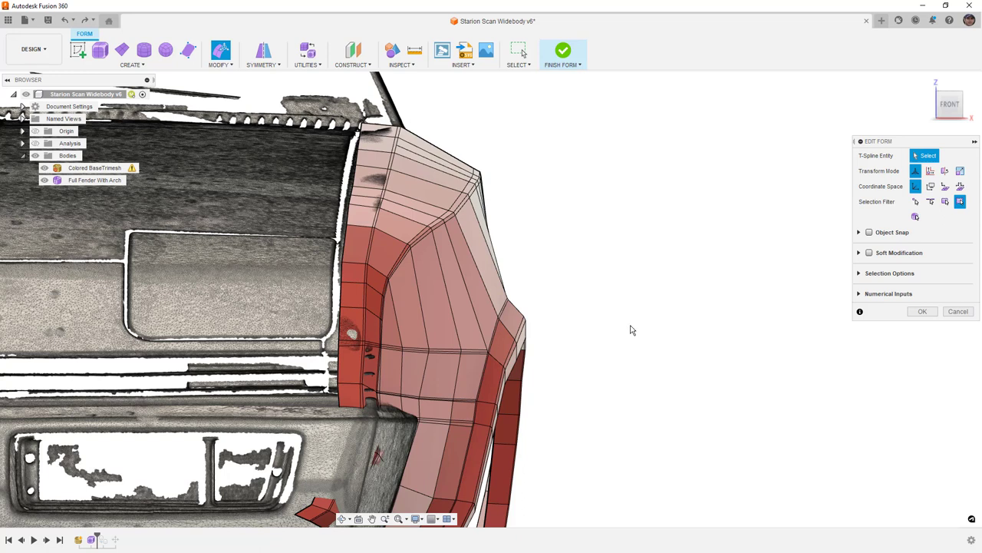
# - Examine the box-display fender from the right side, from the front bumper corner back to the upper rear corner of the wheel arch
pyautogui.keyDown('shift'); pyautogui.moveTo(658, 353); pyautogui.dragTo(598, 354, button='middle'); pyautogui.keyUp('shift')
pyautogui.scroll(-2, 598, 353)
pyautogui.scroll(-3, 598, 353)
pyautogui.keyDown('shift'); pyautogui.moveTo(660, 405); pyautogui.dragTo(619, 329, button='middle'); pyautogui.keyUp('shift')
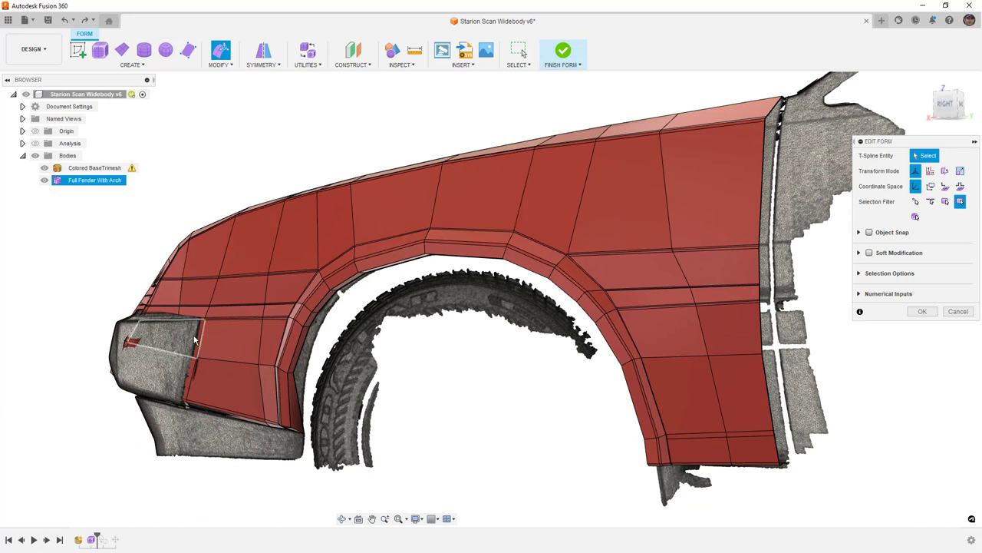
pyautogui.scroll(4, 195, 335)
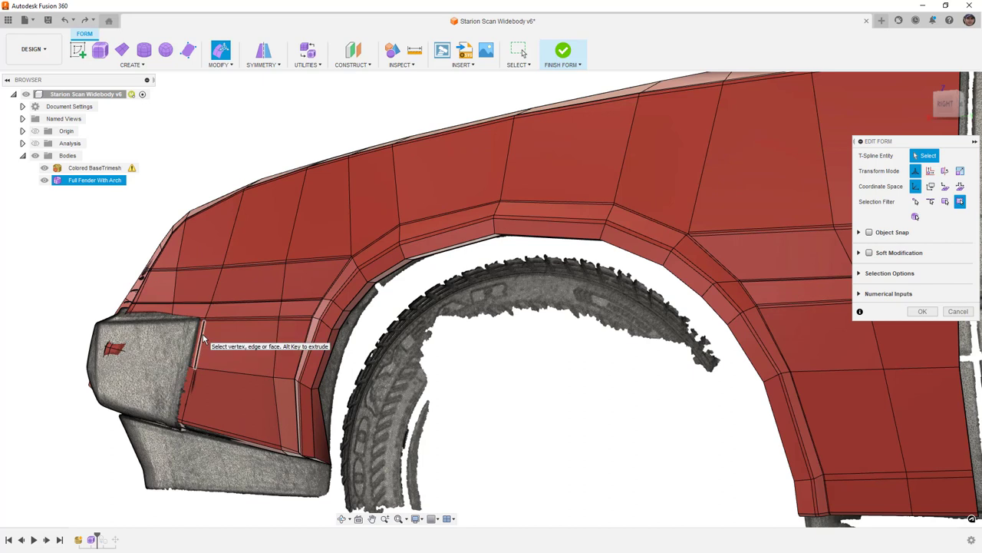
pyautogui.moveTo(480, 400); pyautogui.dragTo(345, 451, button='middle')
pyautogui.scroll(-1, 349, 449)
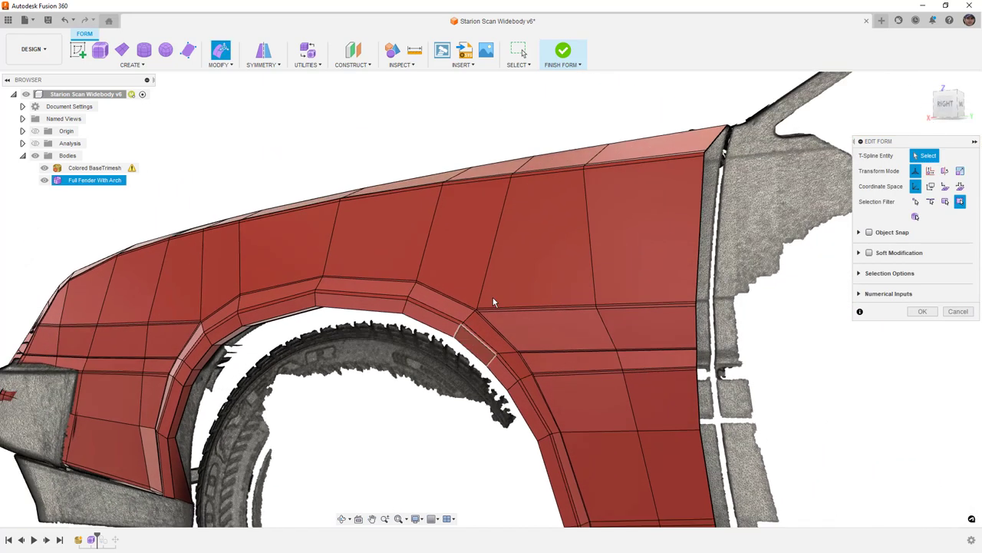
pyautogui.scroll(3, 475, 307)
pyautogui.scroll(1, 476, 309)
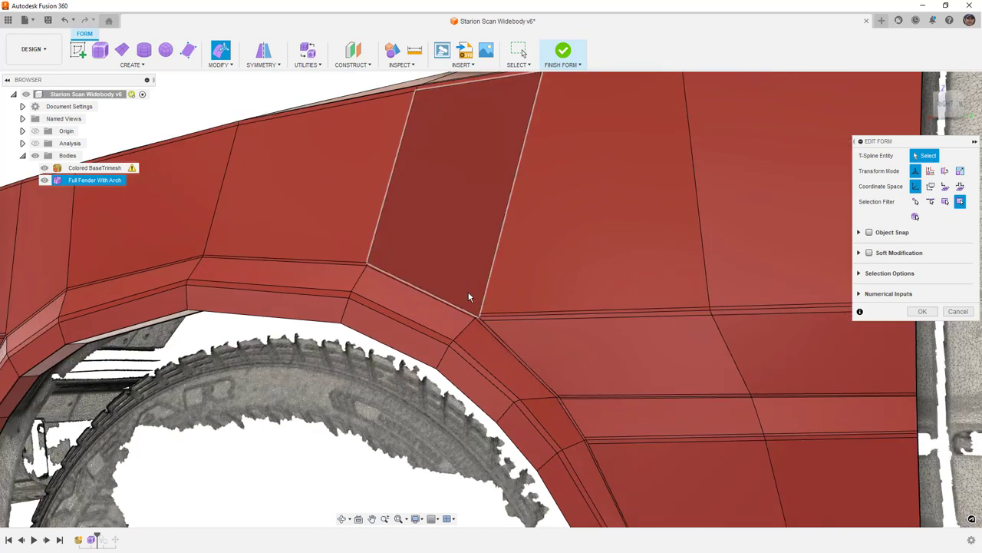
# - Compare the junction above the wheel arch's upper rear corner in smooth and box display, and finish the form edit in smooth display
pyautogui.hotkey('alt', '3')
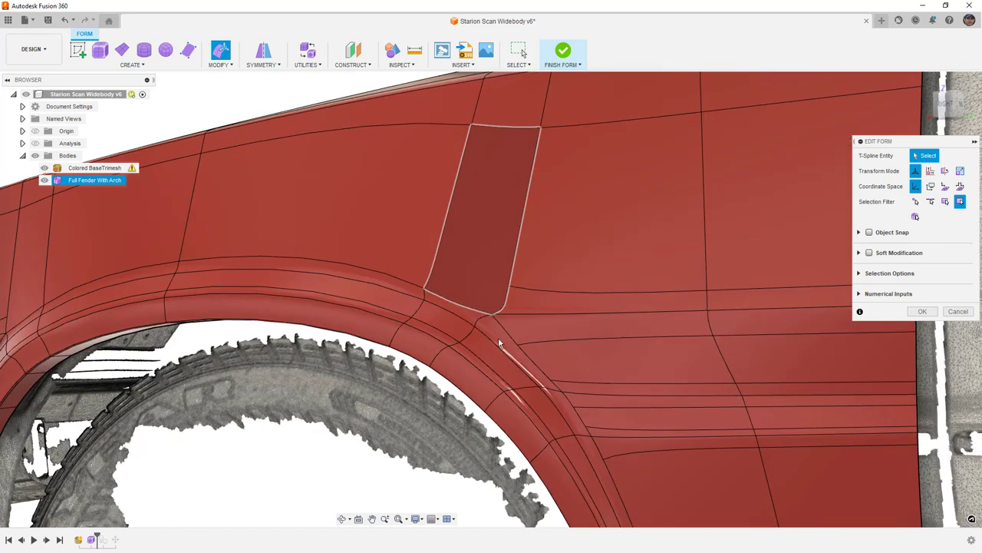
pyautogui.keyDown('shift'); pyautogui.moveTo(475, 370); pyautogui.dragTo(444, 367, button='middle'); pyautogui.keyUp('shift')
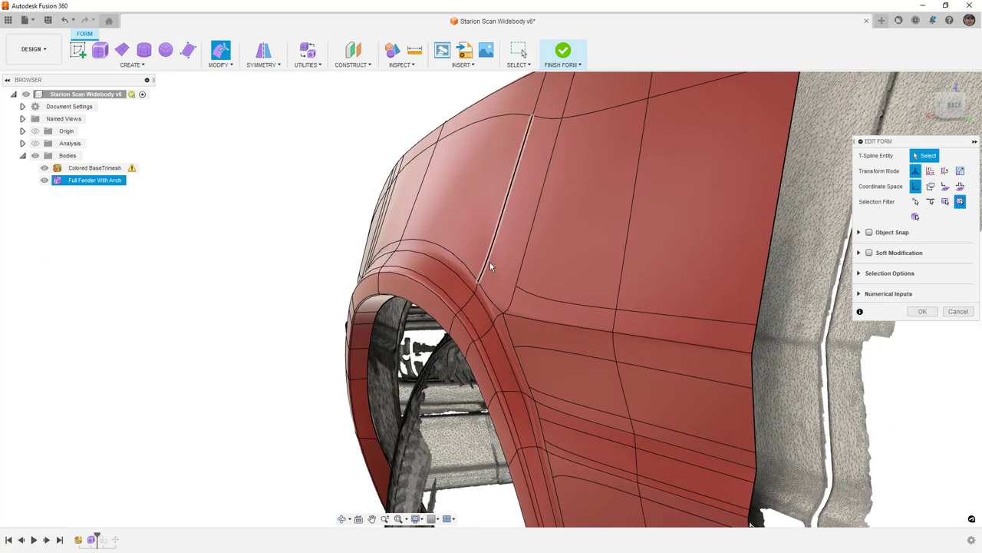
pyautogui.keyDown('shift'); pyautogui.moveTo(492, 247); pyautogui.dragTo(486, 249, button='middle'); pyautogui.keyUp('shift')
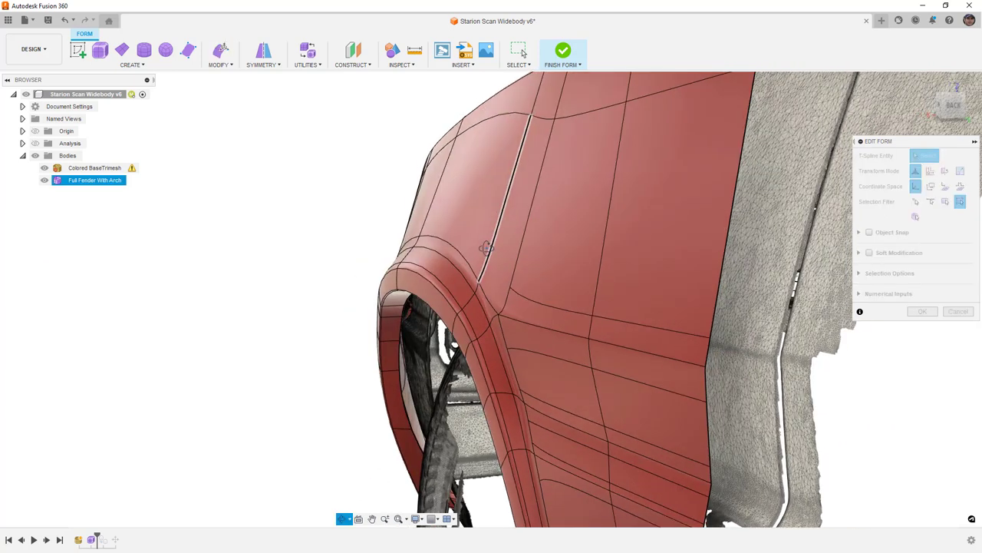
pyautogui.hotkey('alt', '1')
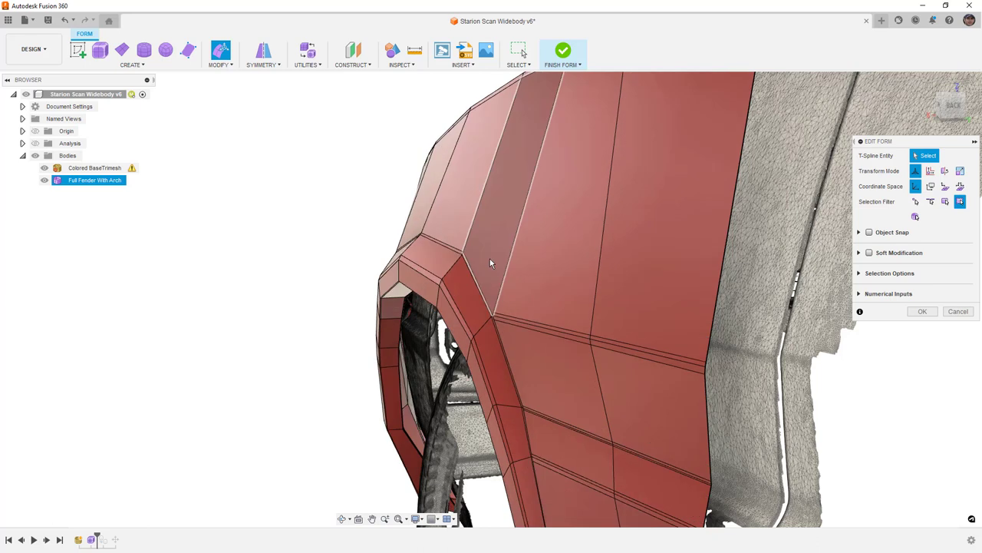
pyautogui.keyDown('shift'); pyautogui.moveTo(491, 255); pyautogui.dragTo(542, 261, button='middle'); pyautogui.keyUp('shift')
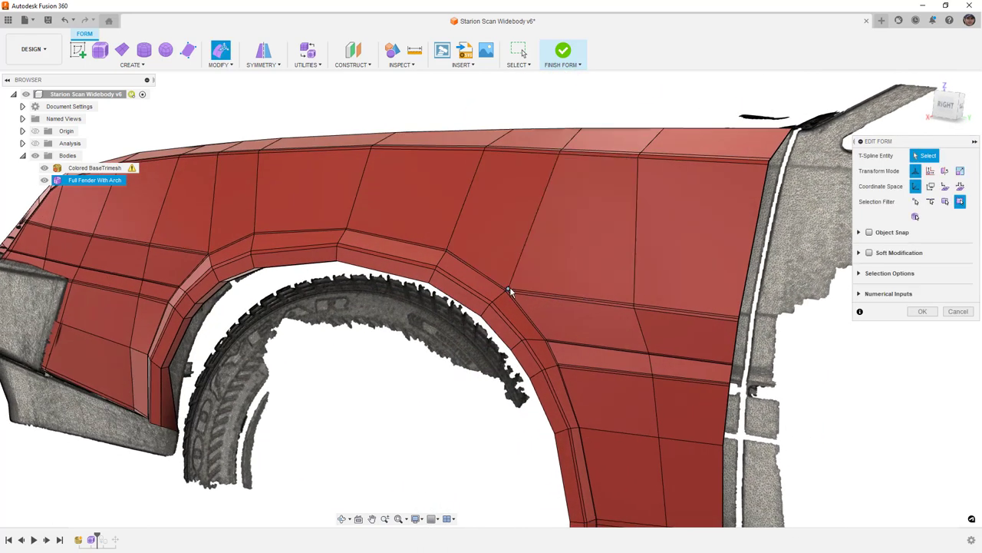
pyautogui.click(509, 278)
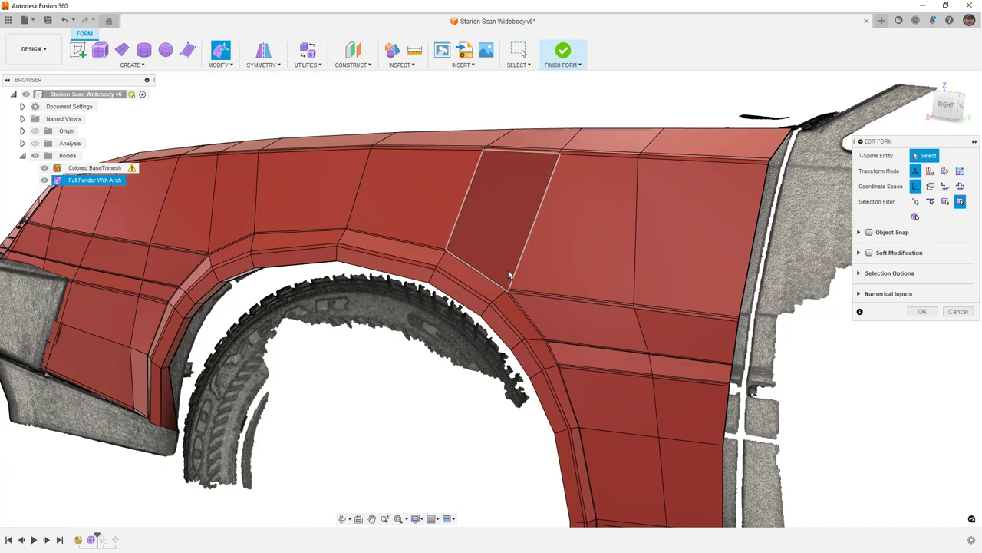
pyautogui.hotkey('alt', '3')
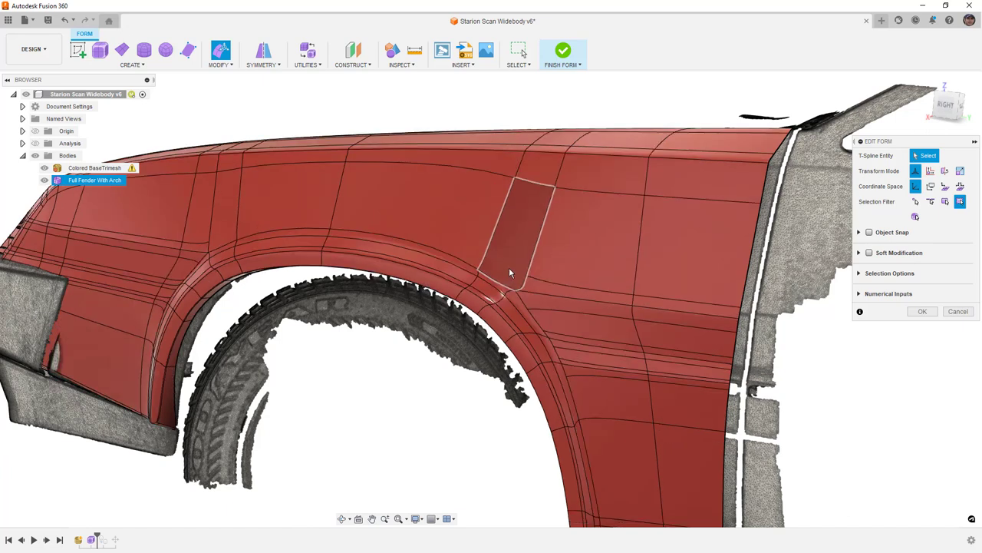
pyautogui.moveTo(529, 284)
pyautogui.keyDown('shift'); pyautogui.mouseDown(button='middle')
pyautogui.moveTo(522, 271)
pyautogui.moveTo(528, 290)
pyautogui.mouseUp(button='middle'); pyautogui.keyUp('shift')
pyautogui.click(918, 311)
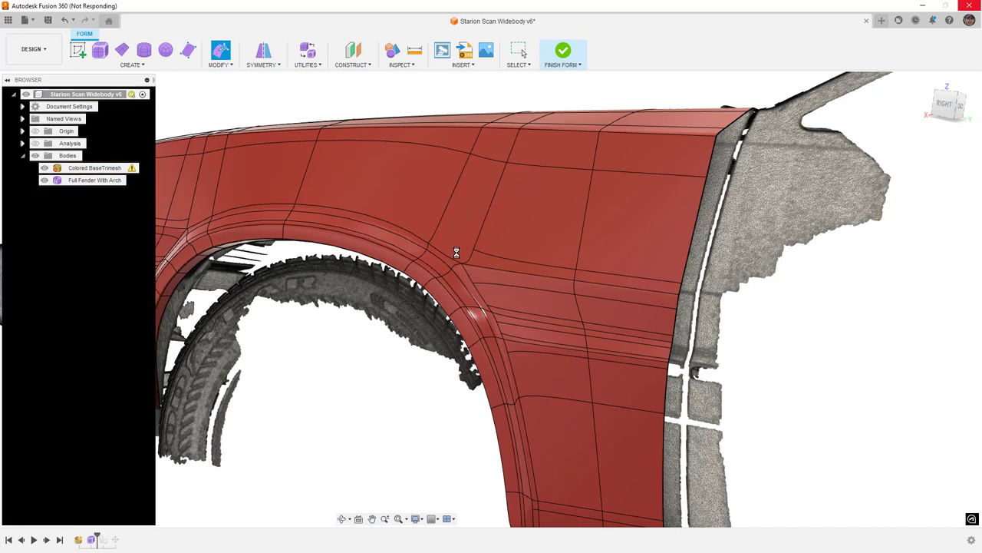
# - Display the error and geometry labels on the full fender body with Repair Body
pyautogui.keyDown('shift'); pyautogui.moveTo(459, 282); pyautogui.dragTo(349, 278, button='middle'); pyautogui.keyUp('shift')
pyautogui.moveTo(351, 228); pyautogui.dragTo(367, 243, button='middle')
pyautogui.scroll(-1, 402, 238)
pyautogui.scroll(1, 342, 235)
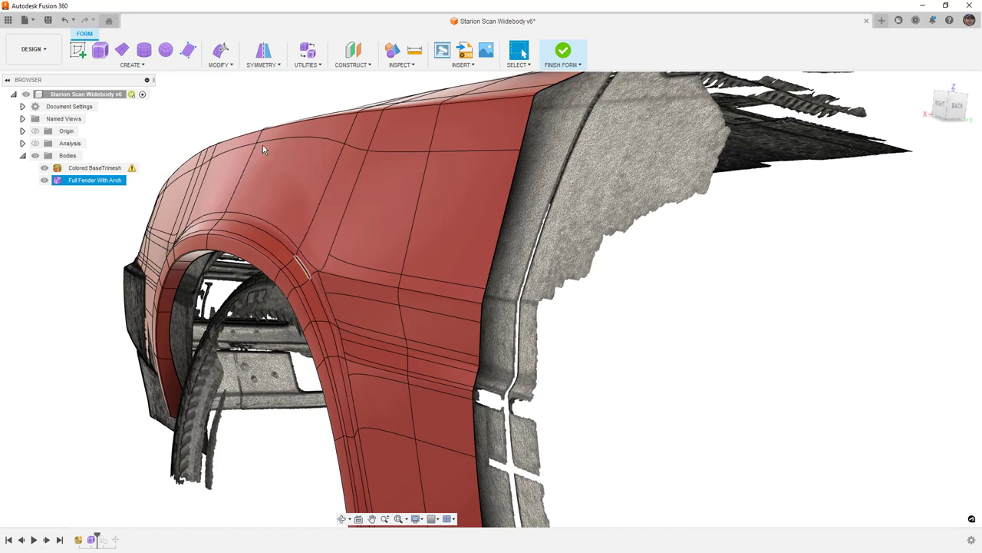
pyautogui.click(307, 64)
pyautogui.click(316, 88)
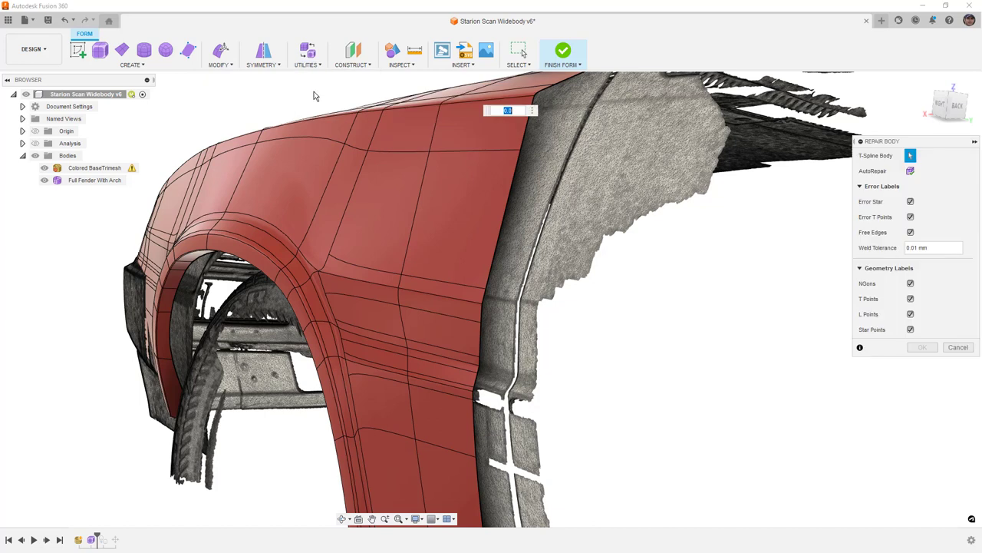
pyautogui.click(315, 195)
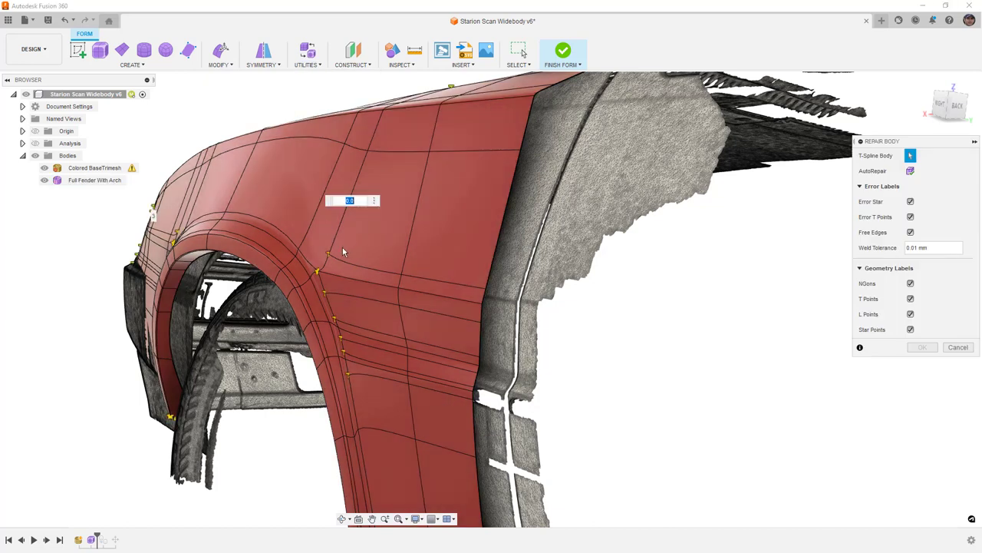
# - Try toggling the labelled T-point above the arch's upper rear corner to a star point and back, and cancel the body repair
pyautogui.click(328, 255)
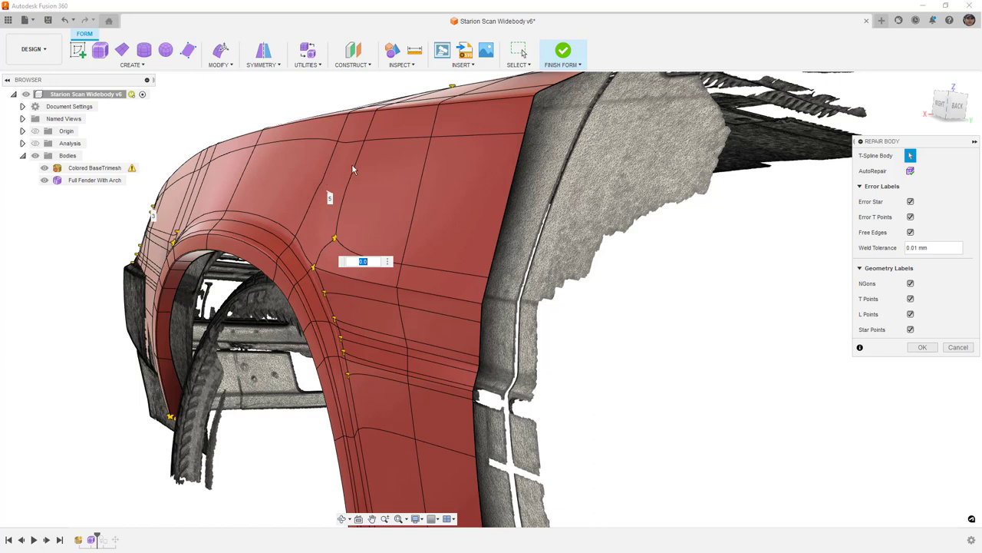
pyautogui.click(335, 238)
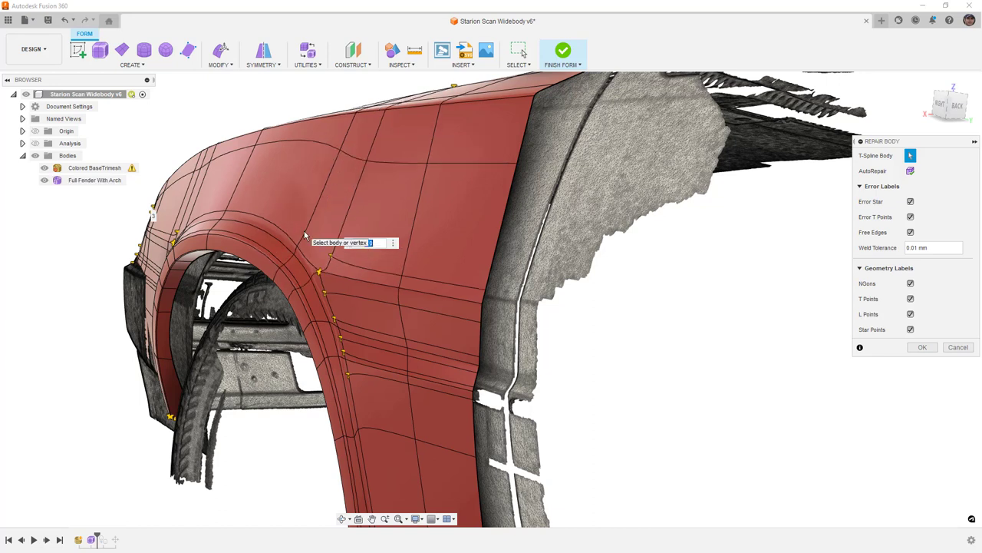
pyautogui.click(331, 258)
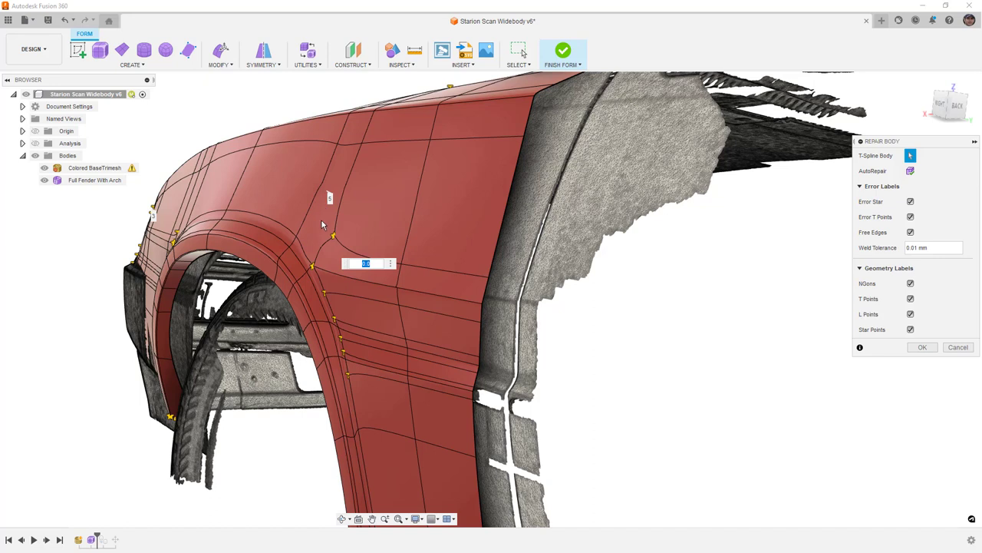
pyautogui.click(331, 242)
pyautogui.scroll(5, 399, 288)
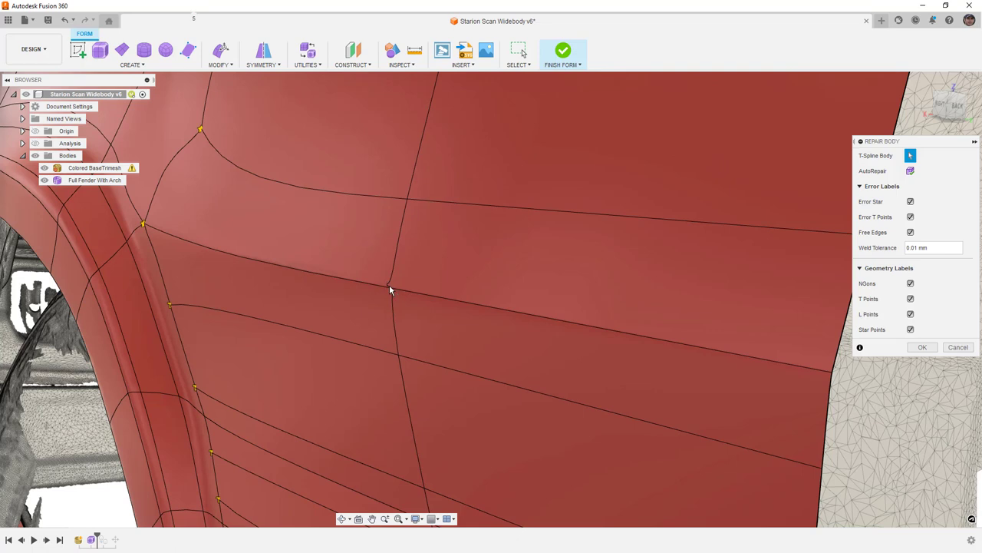
pyautogui.scroll(-5, 390, 286)
pyautogui.keyDown('shift'); pyautogui.moveTo(391, 287); pyautogui.dragTo(281, 280, button='middle'); pyautogui.keyUp('shift')
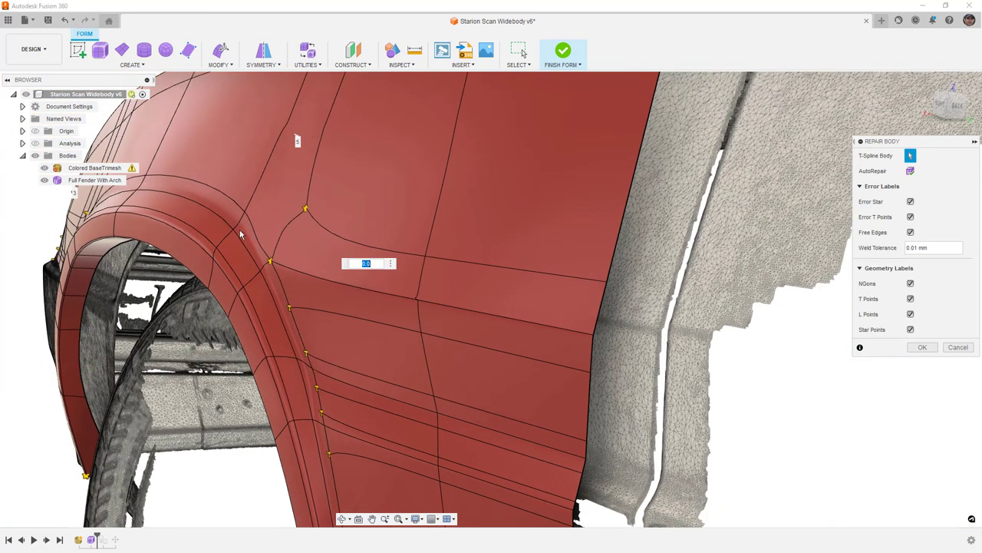
pyautogui.click(305, 208)
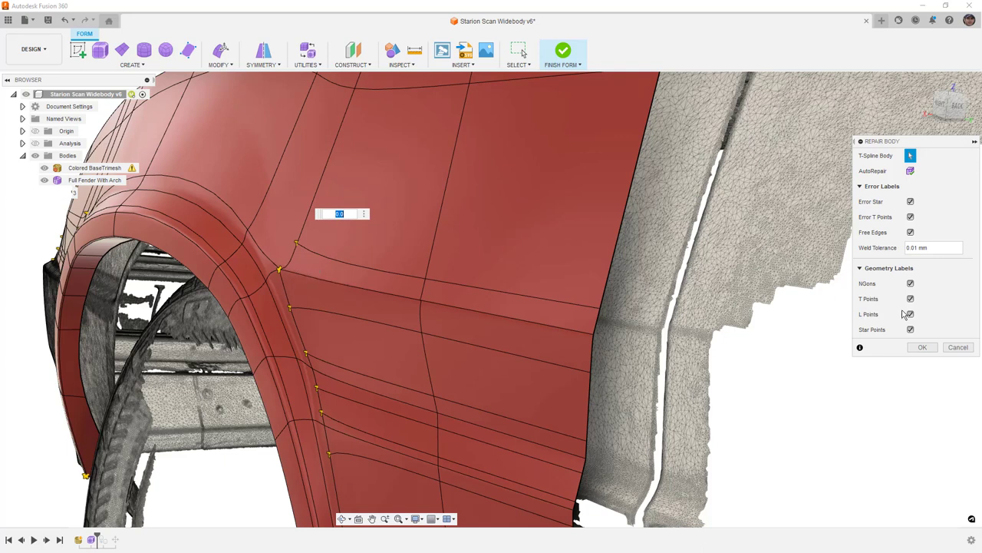
pyautogui.click(959, 348)
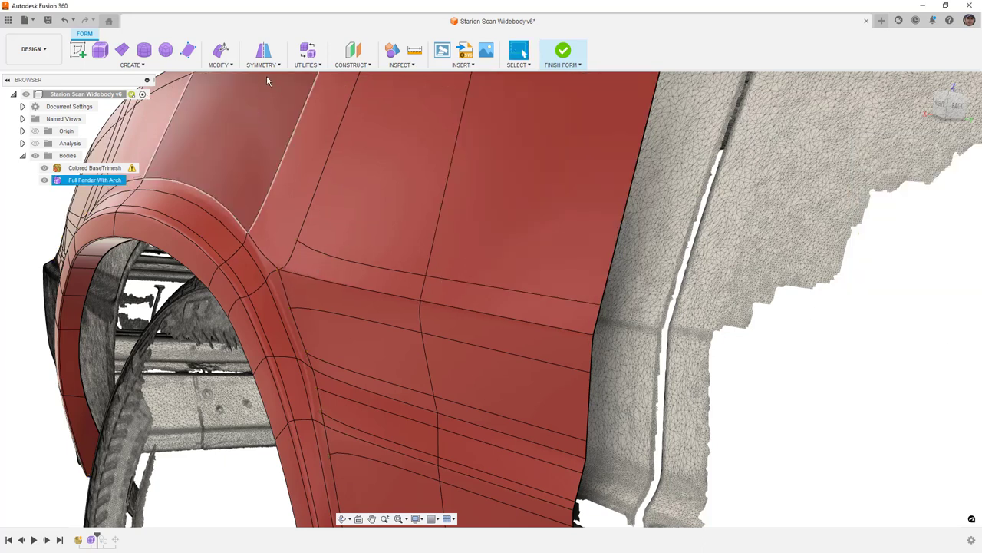
# - Apply Make Uniform to the full fender T-Spline body without converting T-points
pyautogui.click(307, 65)
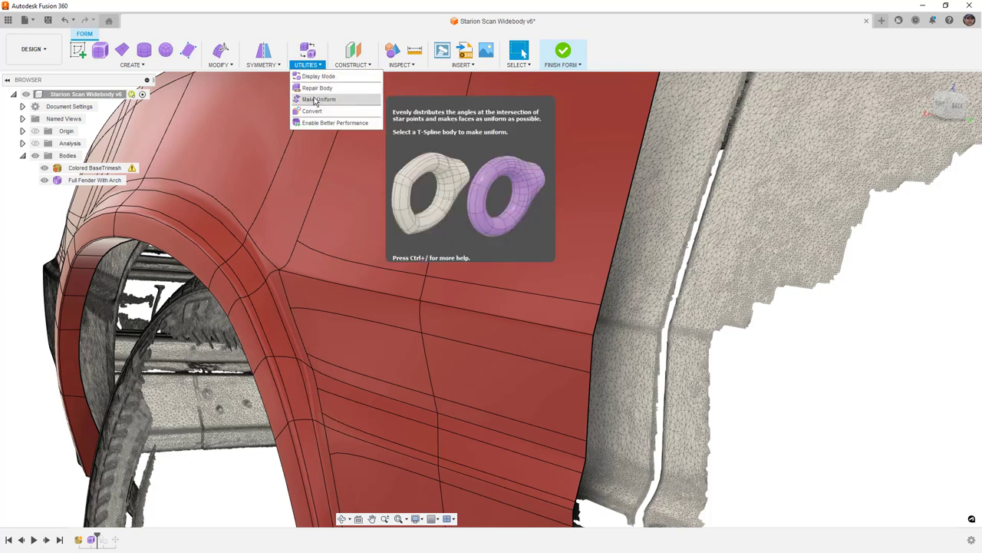
pyautogui.click(321, 98)
pyautogui.click(324, 177)
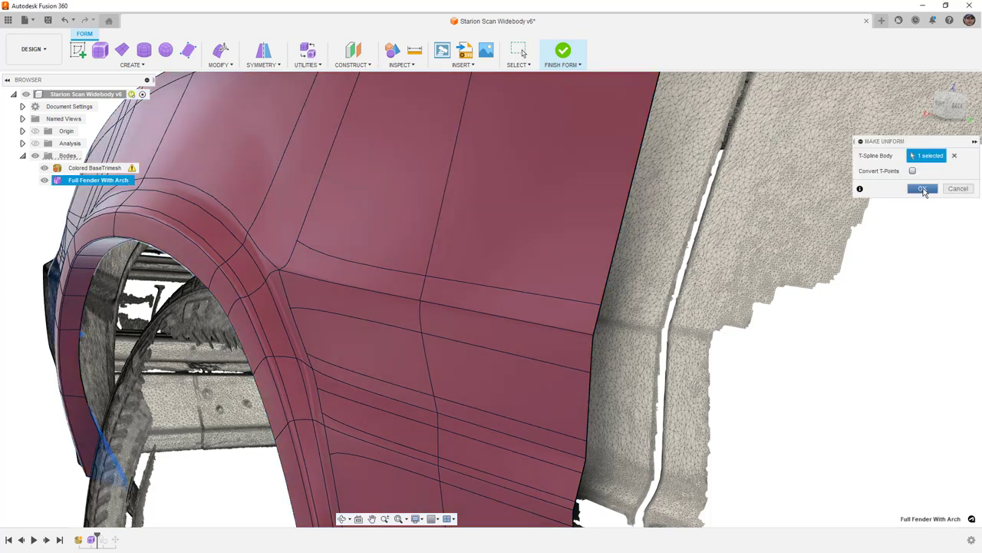
pyautogui.click(923, 189)
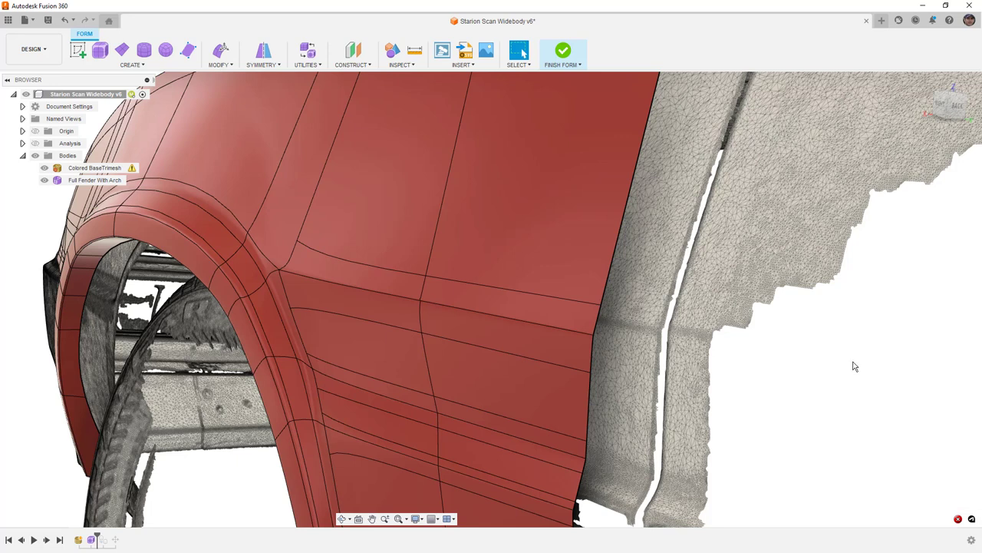
# - Examine the edge junctions above the rear and front corners of the wheel arch from the right side, in smooth and box display
pyautogui.scroll(-5, 527, 327)
pyautogui.keyDown('shift'); pyautogui.moveTo(520, 336); pyautogui.dragTo(558, 334, button='middle'); pyautogui.keyUp('shift')
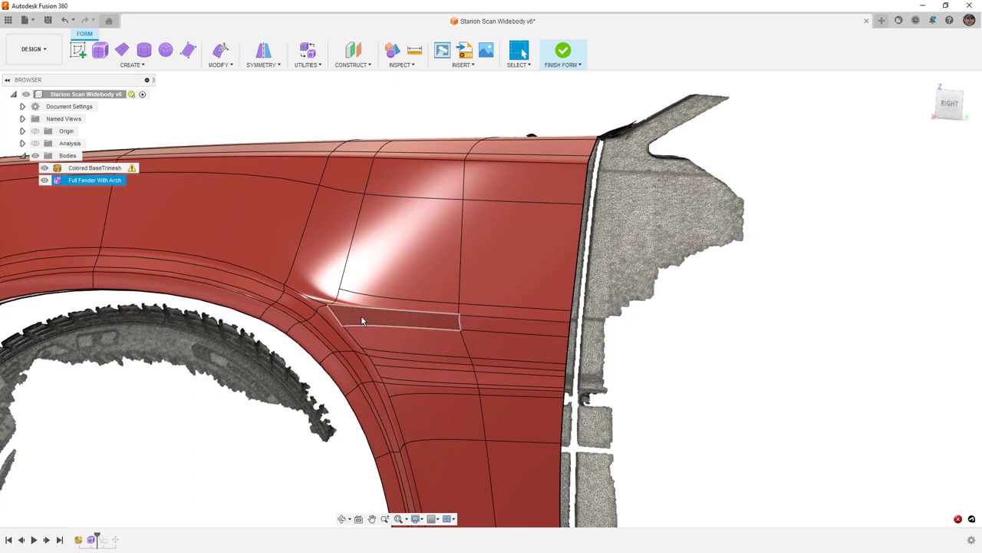
pyautogui.hotkey('alt', '1')
pyautogui.scroll(1, 351, 307)
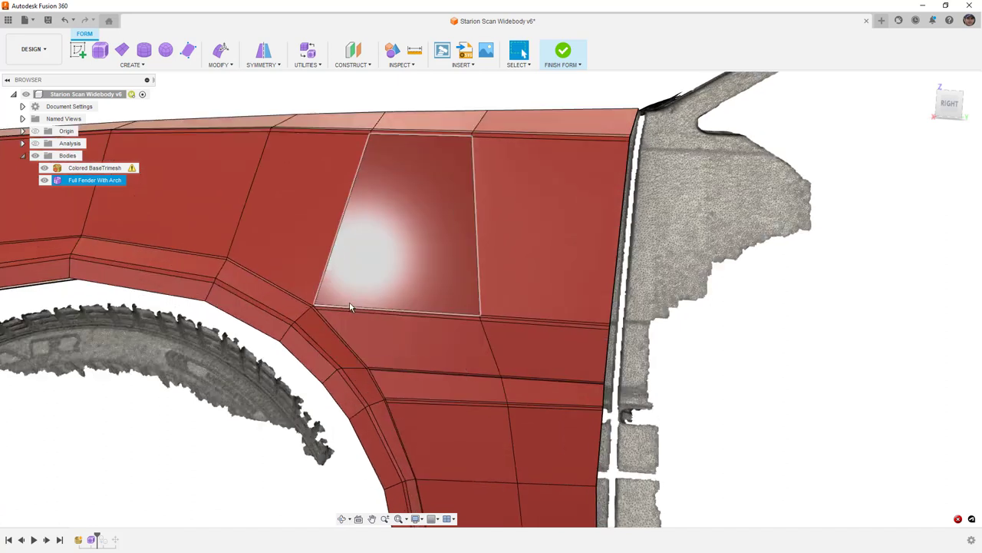
pyautogui.scroll(3, 350, 307)
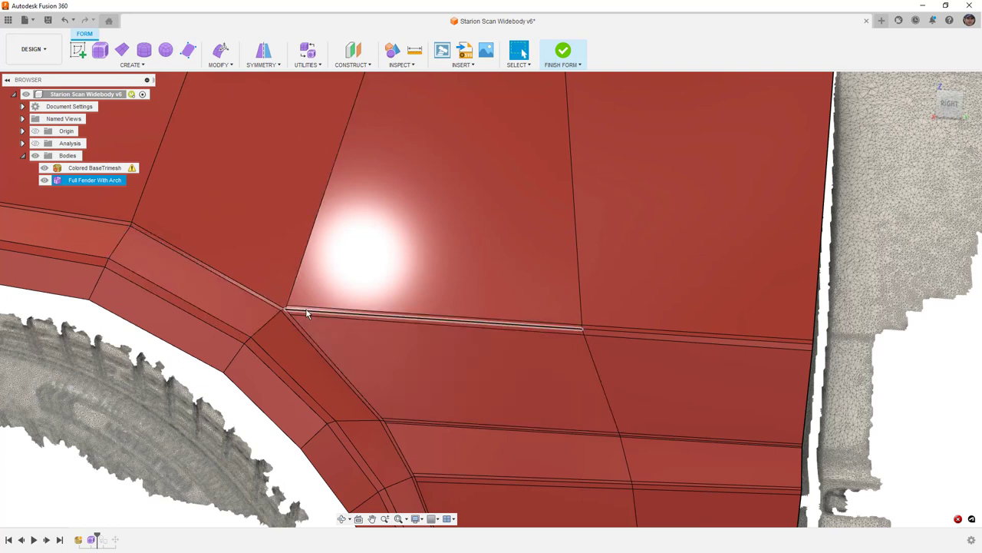
pyautogui.scroll(-4, 619, 342)
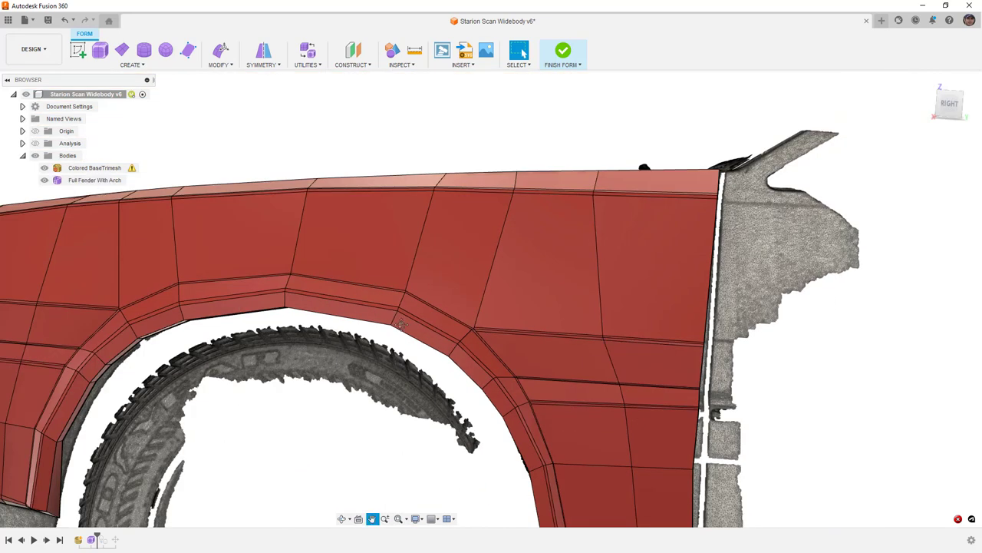
pyautogui.moveTo(230, 326); pyautogui.dragTo(420, 328, button='middle')
pyautogui.scroll(4, 307, 316)
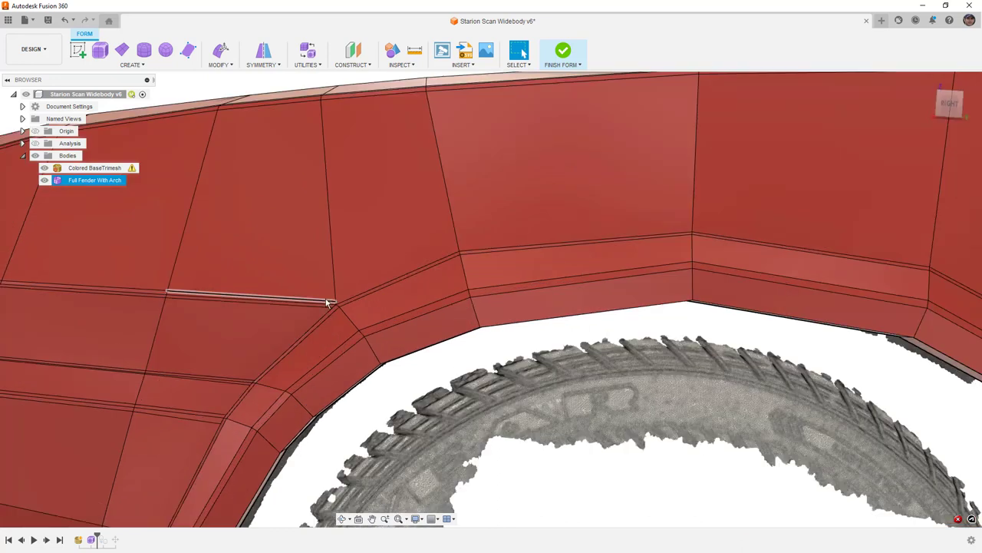
# - Insert a parallel edge above the two upper crease edges at the wheel arch crown, Simple mode, single side, location -0.044
pyautogui.scroll(-5, 336, 304)
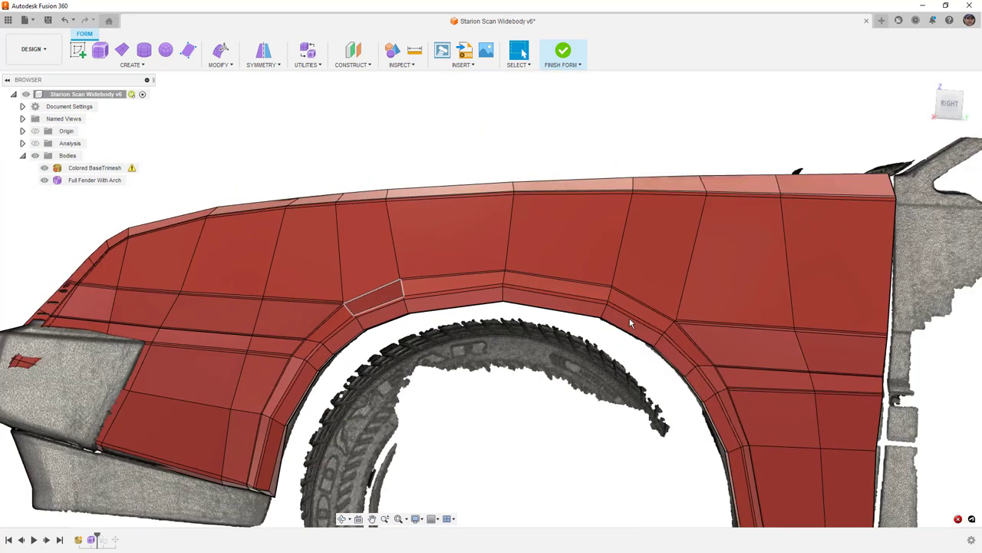
pyautogui.scroll(3, 708, 322)
pyautogui.scroll(4, 708, 322)
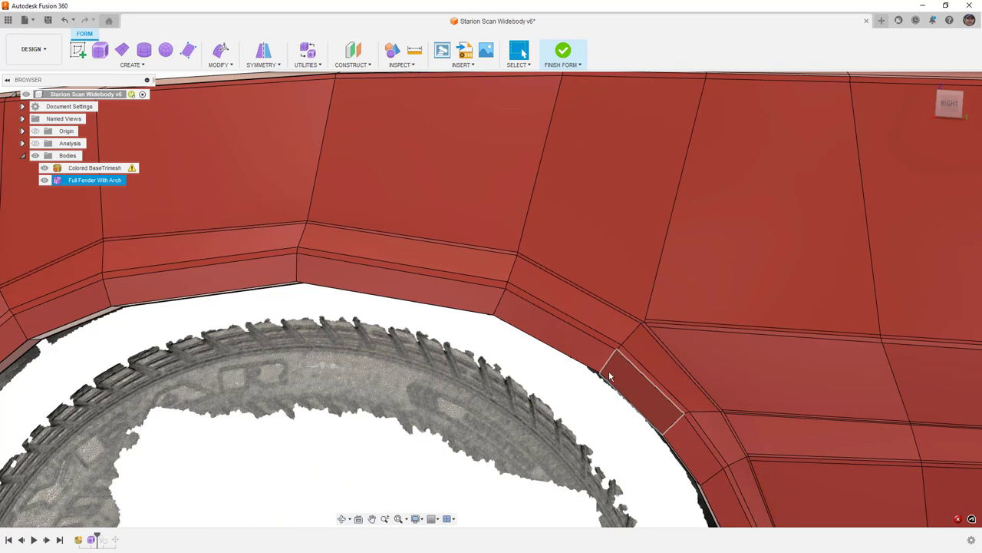
pyautogui.moveTo(607, 350); pyautogui.dragTo(686, 373, button='middle')
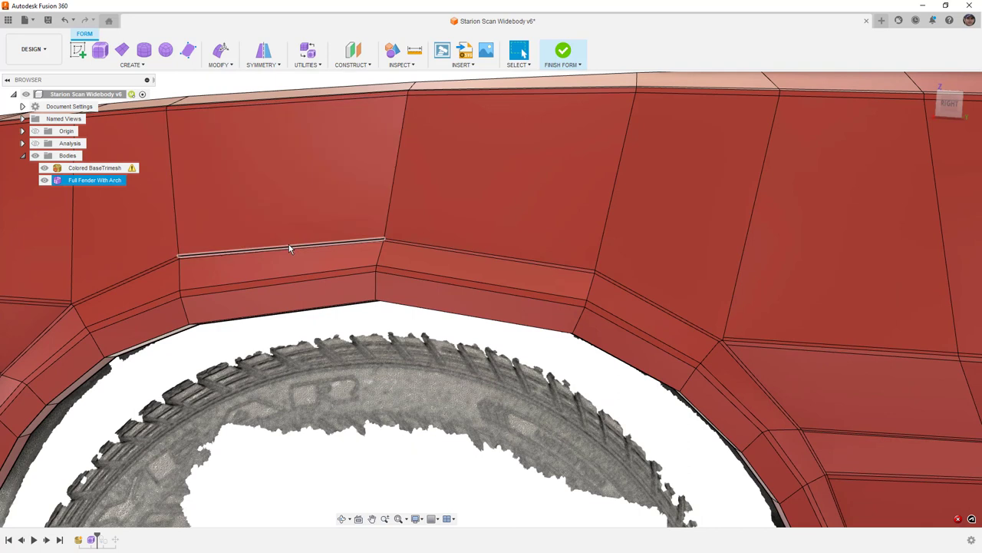
pyautogui.click(373, 241)
pyautogui.click(392, 243)
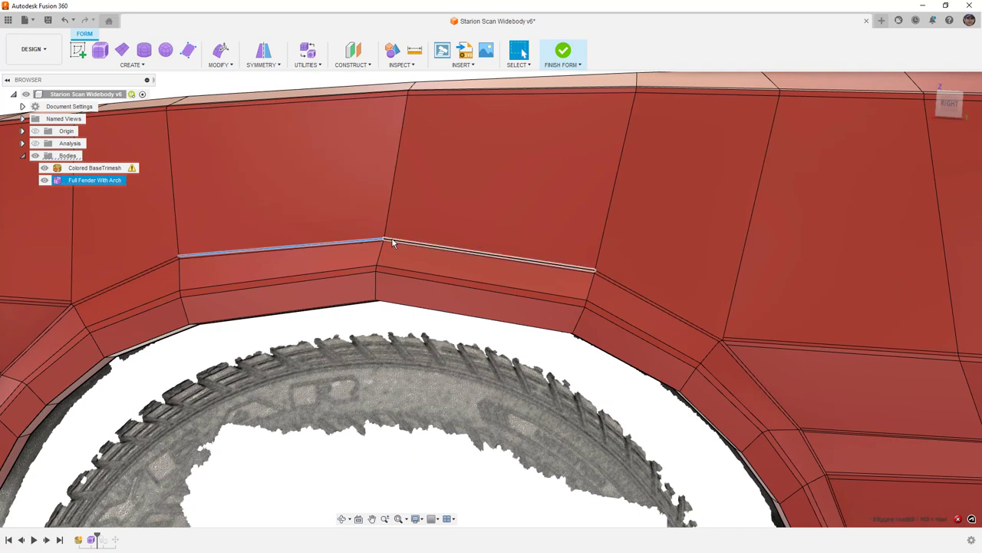
pyautogui.click(221, 64)
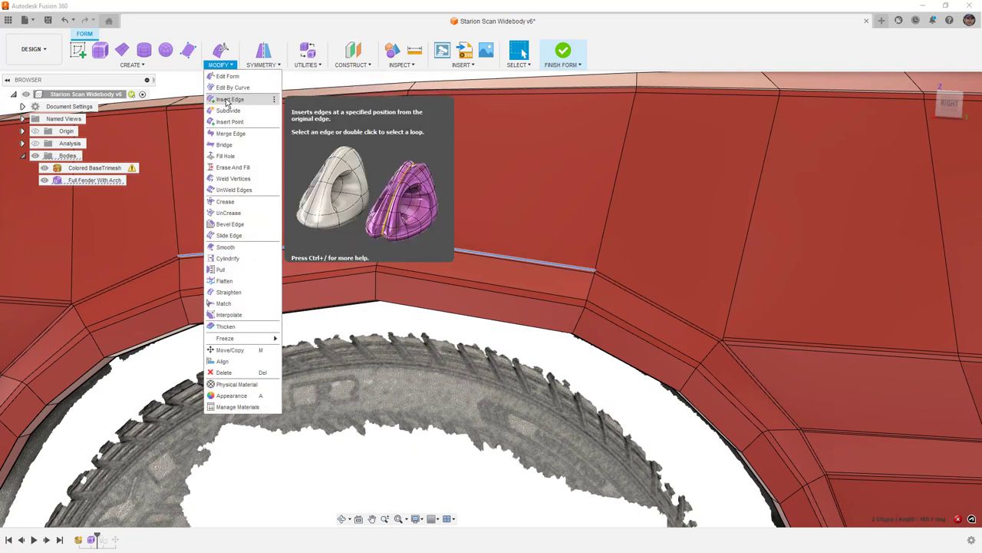
pyautogui.click(229, 99)
pyautogui.moveTo(281, 247); pyautogui.dragTo(281, 239)
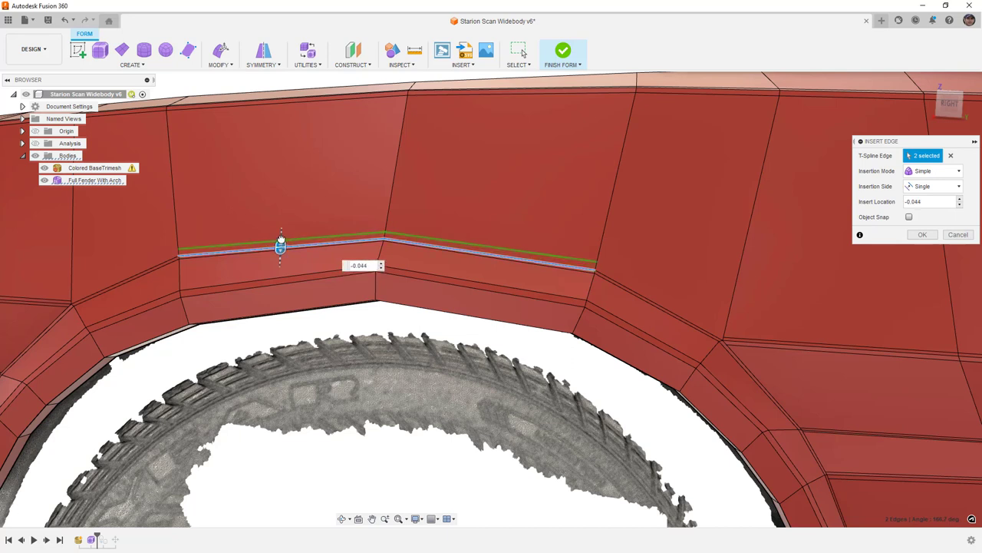
pyautogui.click(924, 237)
# - Insert points to join the rear end of the new arch edge to the crease junction at the arch's upper rear corner
pyautogui.moveTo(427, 250)
pyautogui.keyDown('shift'); pyautogui.mouseDown(button='middle')
pyautogui.moveTo(458, 258)
pyautogui.moveTo(427, 261)
pyautogui.mouseUp(button='middle'); pyautogui.keyUp('shift')
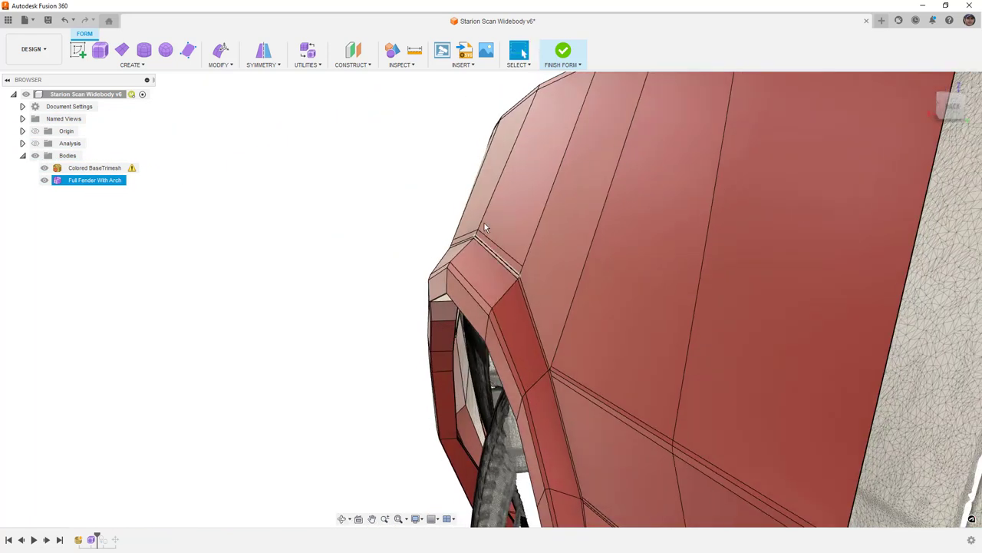
pyautogui.scroll(5, 484, 228)
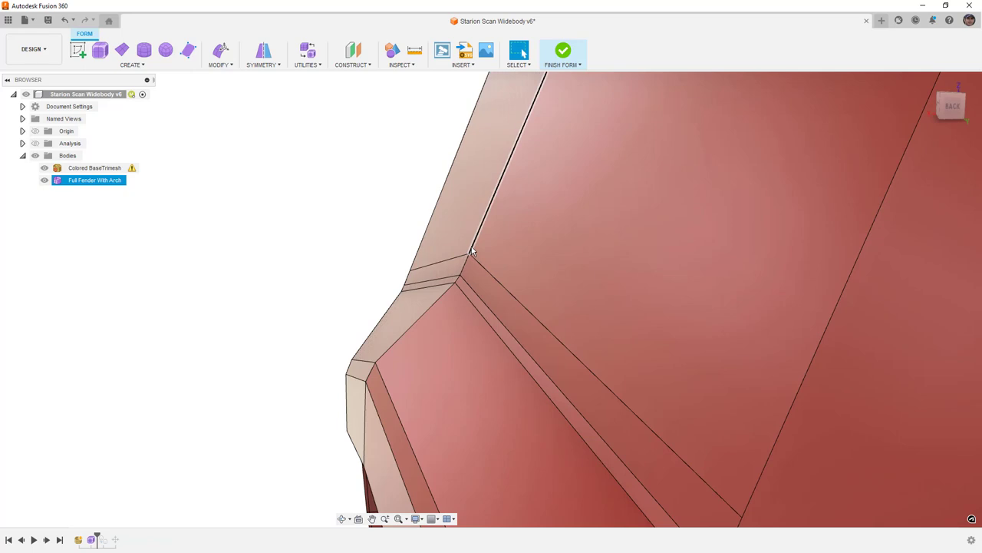
pyautogui.scroll(-8, 471, 250)
pyautogui.keyDown('shift'); pyautogui.moveTo(498, 279); pyautogui.dragTo(537, 283, button='middle'); pyautogui.keyUp('shift')
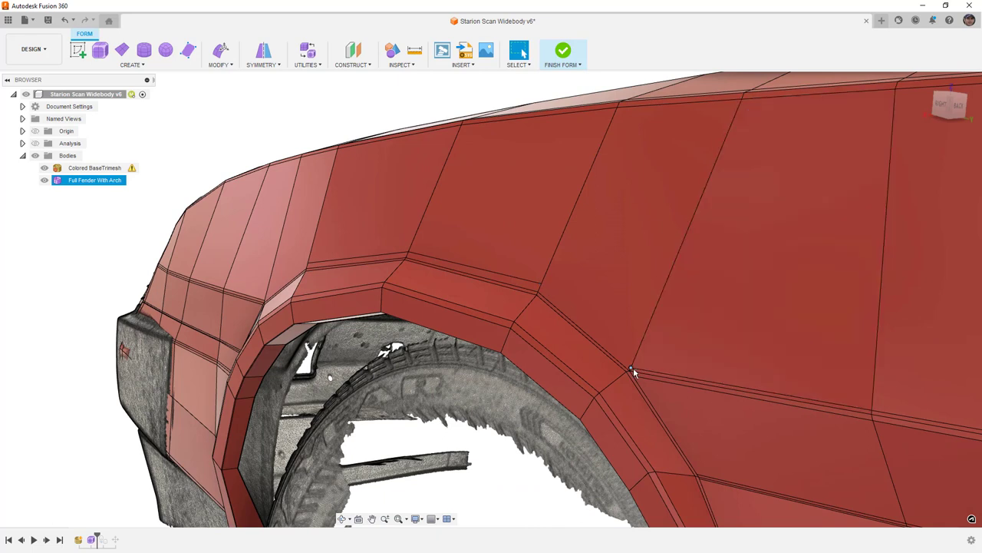
pyautogui.click(222, 65)
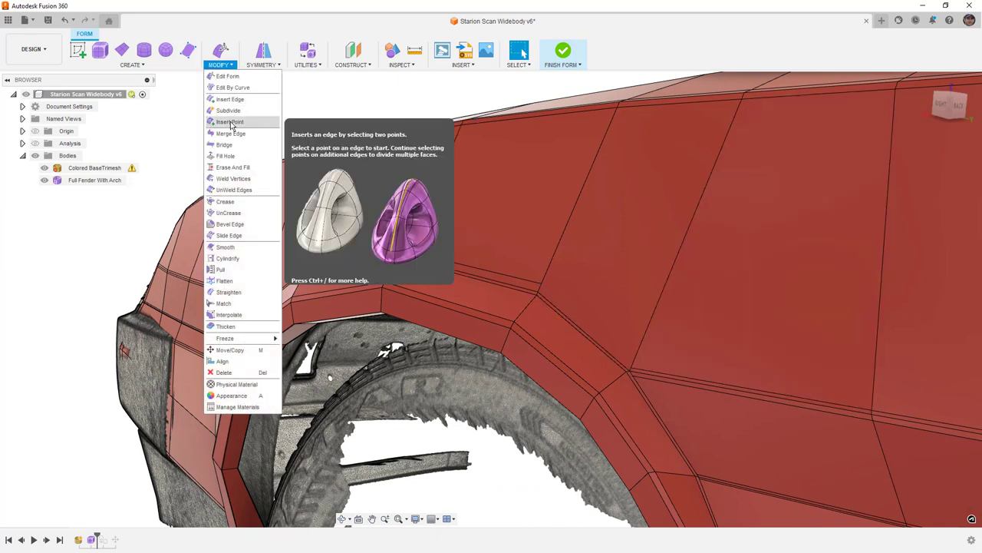
pyautogui.click(232, 122)
pyautogui.click(542, 284)
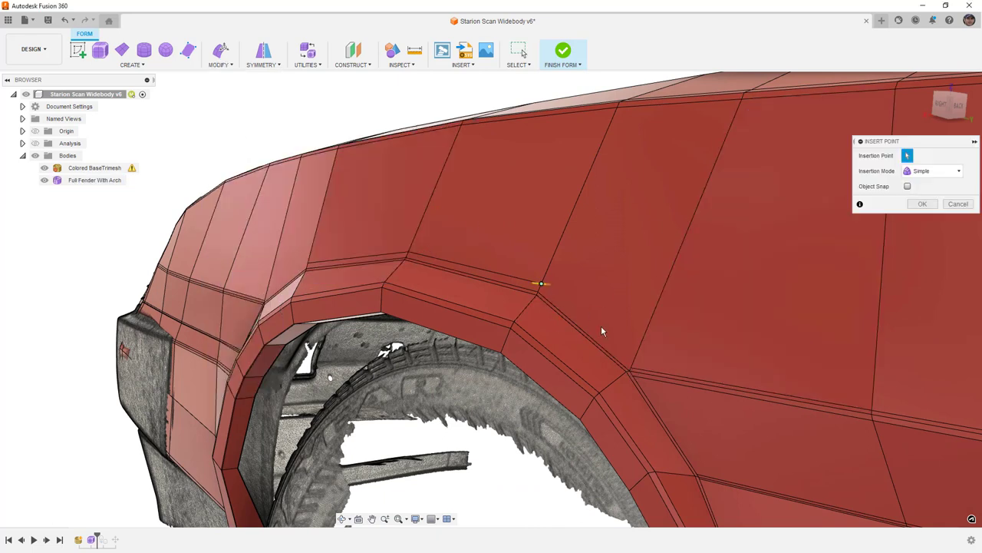
pyautogui.click(631, 369)
pyautogui.click(923, 204)
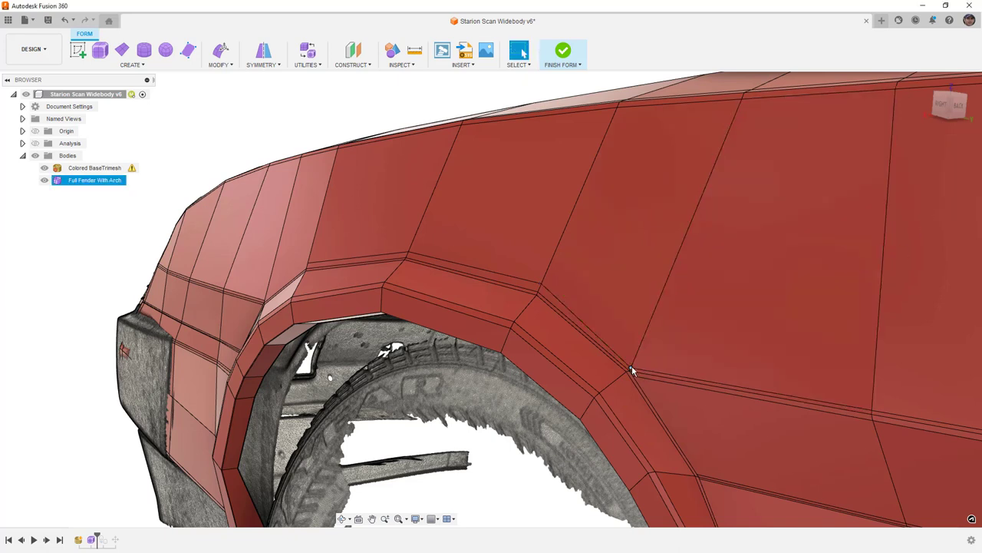
# - Insert points to join the front end of the new arch edge to the crease junction at the arch's upper front corner
pyautogui.keyDown('shift'); pyautogui.moveTo(302, 264); pyautogui.dragTo(370, 259, button='middle'); pyautogui.keyUp('shift')
pyautogui.scroll(-1, 261, 89)
pyautogui.rightClick(262, 89)
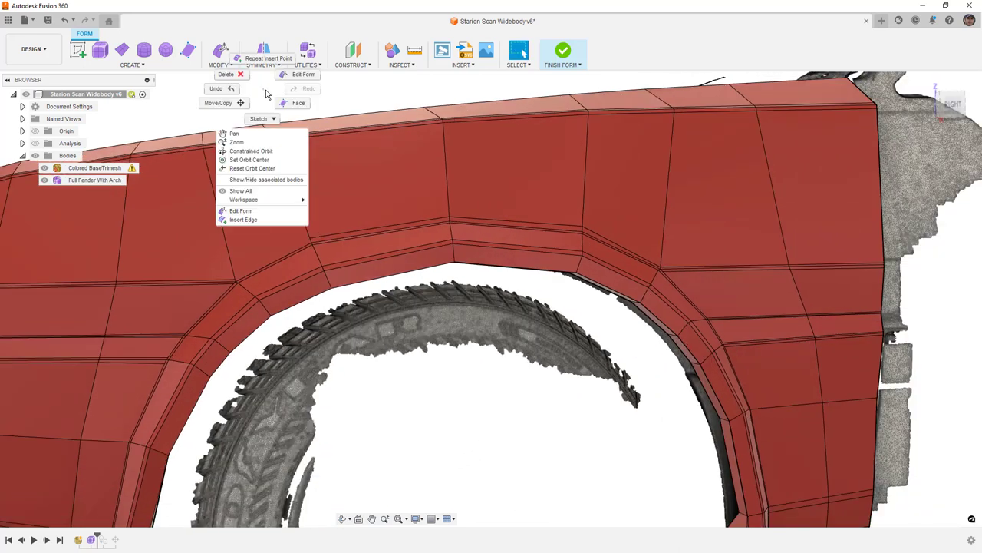
pyautogui.click(267, 61)
pyautogui.click(309, 238)
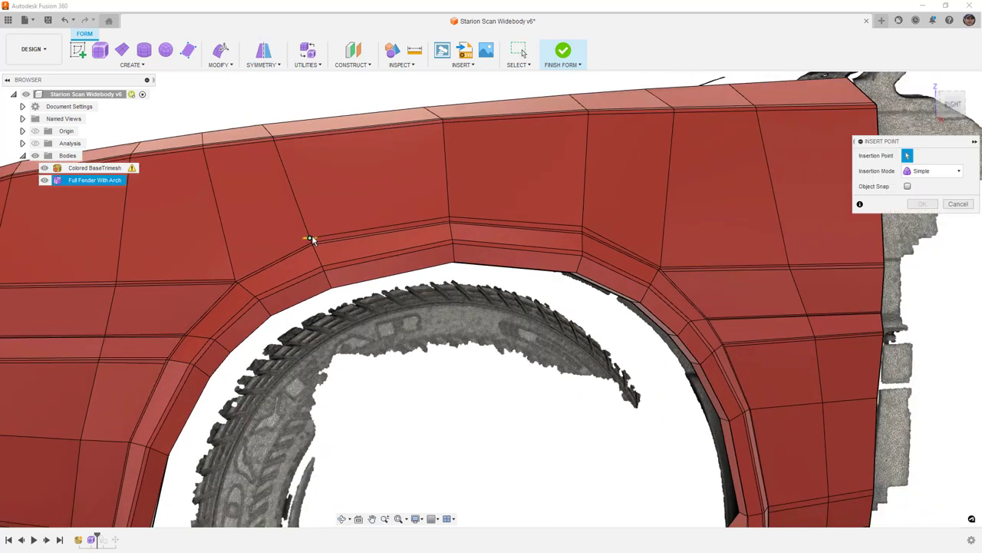
pyautogui.click(236, 281)
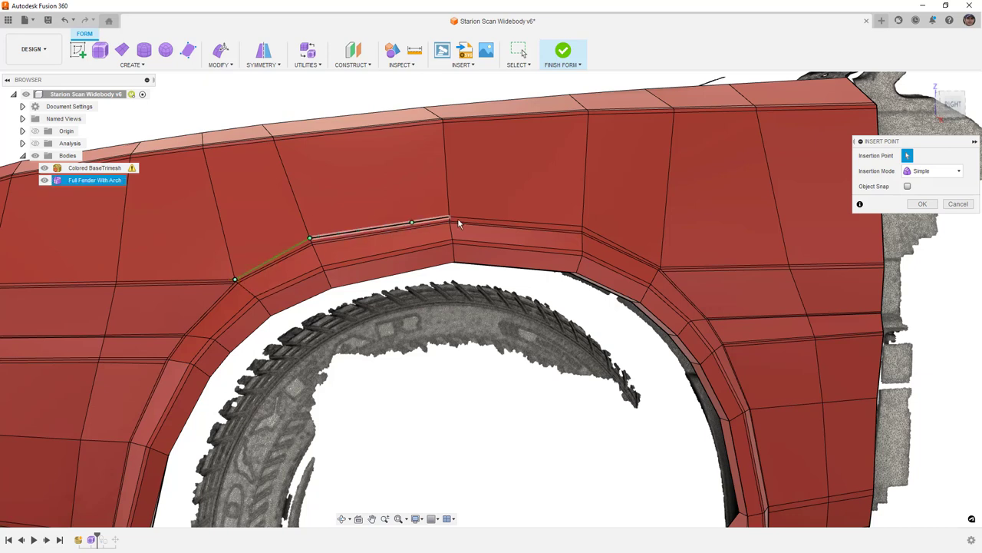
pyautogui.click(916, 205)
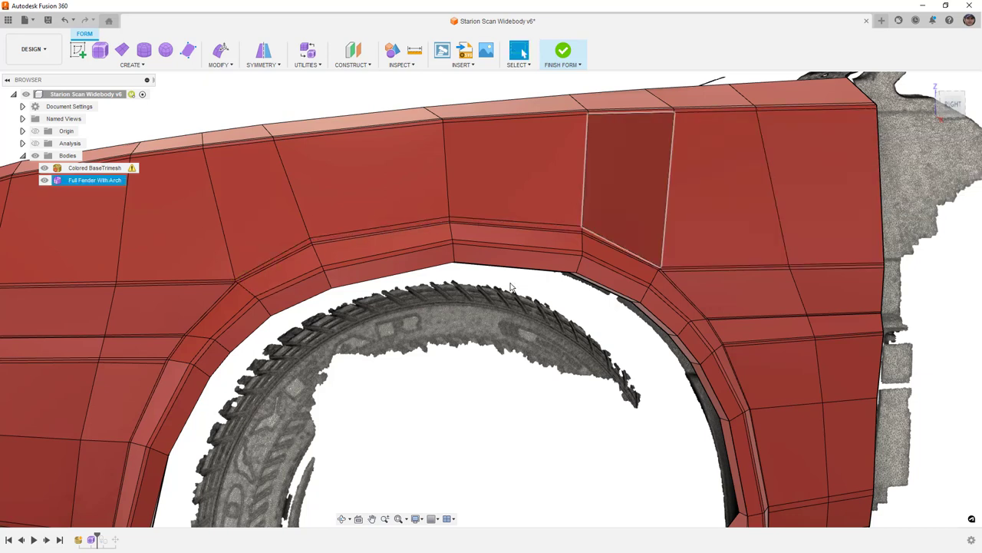
# - Show the fender in smooth display and examine the surface around the wheel arch and the highlight below the upper rear edge
pyautogui.keyDown('shift'); pyautogui.moveTo(454, 272); pyautogui.dragTo(365, 270, button='middle'); pyautogui.keyUp('shift')
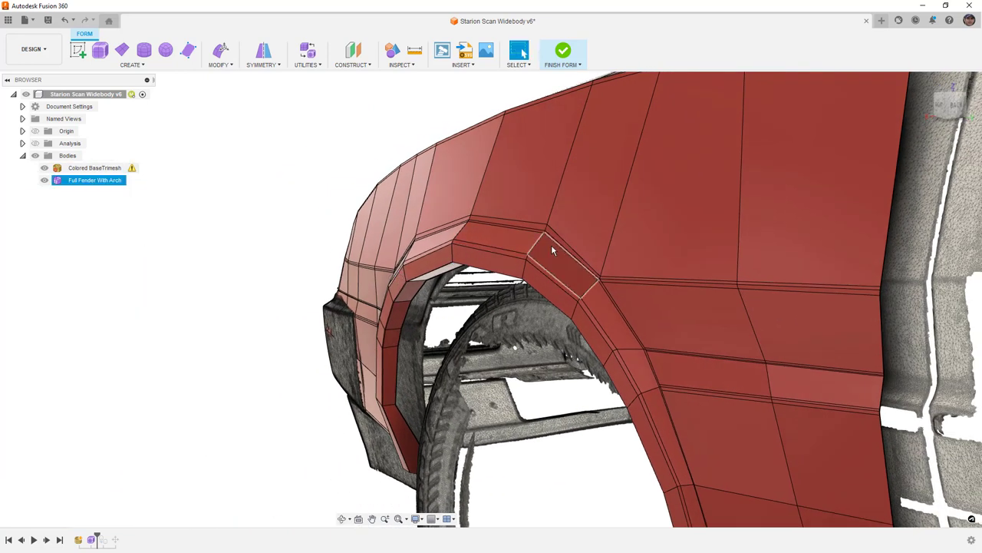
pyautogui.hotkey('alt', '3')
pyautogui.keyDown('shift'); pyautogui.moveTo(596, 317); pyautogui.dragTo(600, 292, button='middle'); pyautogui.keyUp('shift')
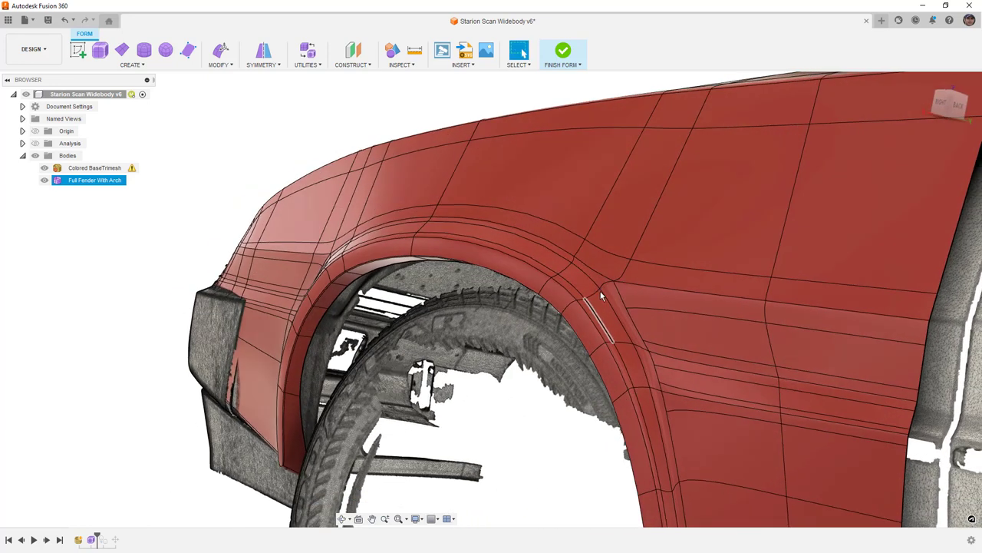
pyautogui.scroll(-5, 493, 288)
pyautogui.scroll(1, 492, 287)
pyautogui.moveTo(528, 282)
pyautogui.keyDown('shift'); pyautogui.mouseDown(button='middle')
pyautogui.moveTo(505, 282)
pyautogui.moveTo(580, 286)
pyautogui.moveTo(517, 287)
pyautogui.moveTo(540, 286)
pyautogui.mouseUp(button='middle'); pyautogui.keyUp('shift')
pyautogui.click(944, 103)
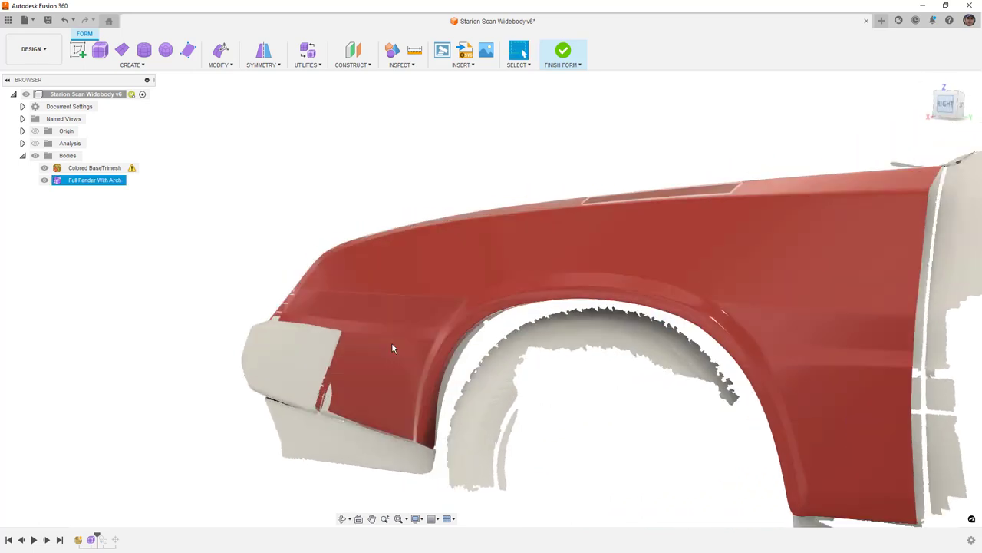
pyautogui.scroll(-5, 127, 319)
pyautogui.moveTo(390, 377); pyautogui.dragTo(401, 358, button='middle')
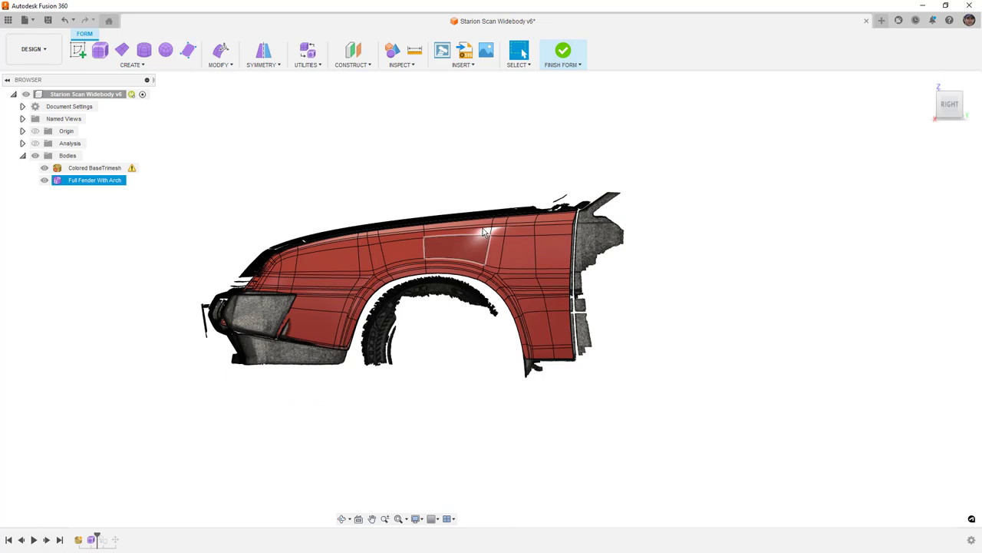
pyautogui.scroll(3, 487, 232)
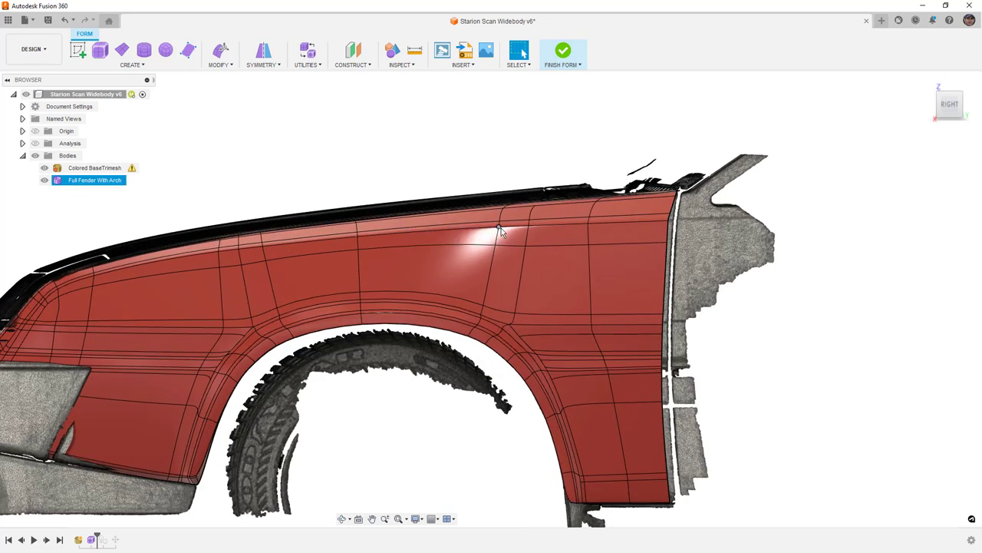
pyautogui.scroll(2, 514, 224)
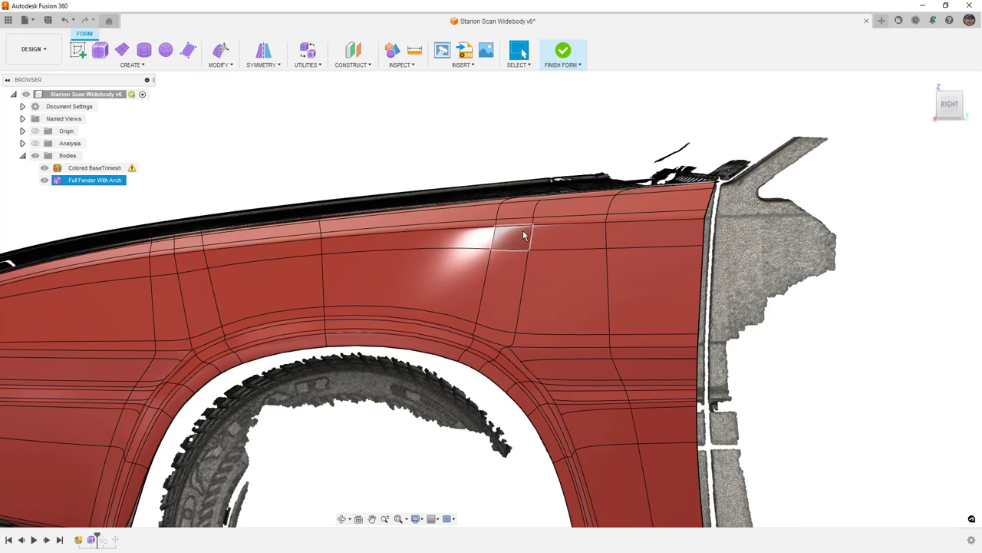
pyautogui.scroll(-2, 577, 221)
# - Run a Zebra Analysis on the full fender body with horizontal stripes and 73 repeats
pyautogui.click(411, 65)
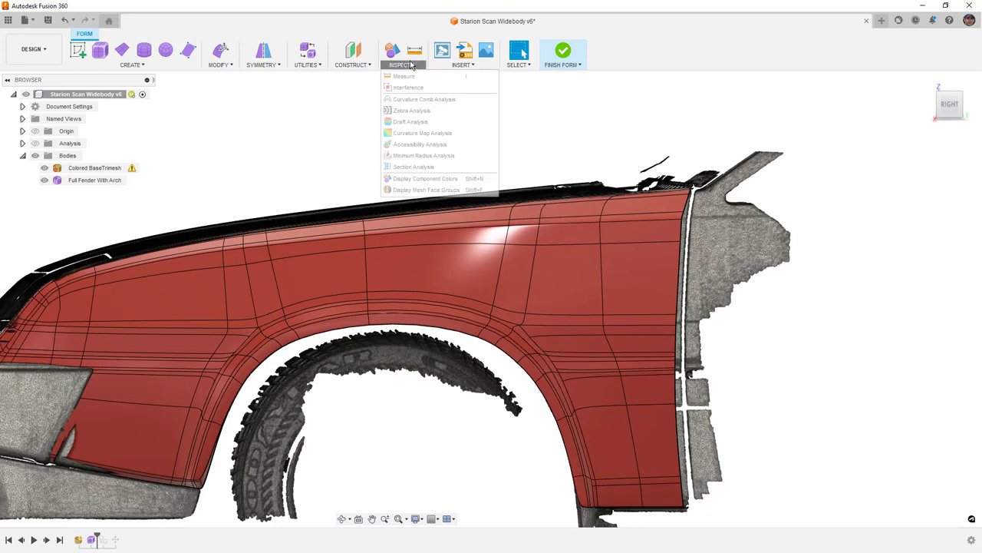
pyautogui.click(413, 110)
pyautogui.click(456, 228)
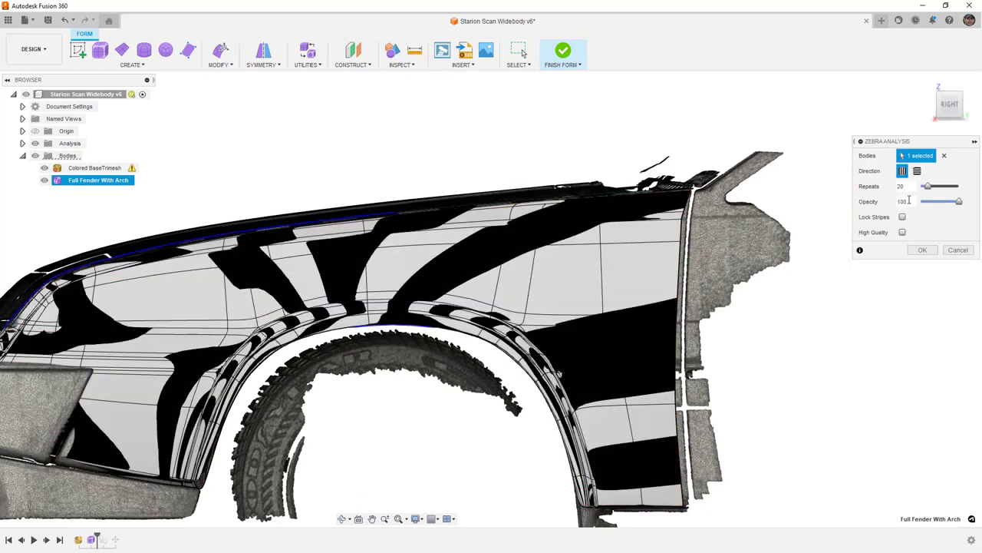
pyautogui.click(917, 171)
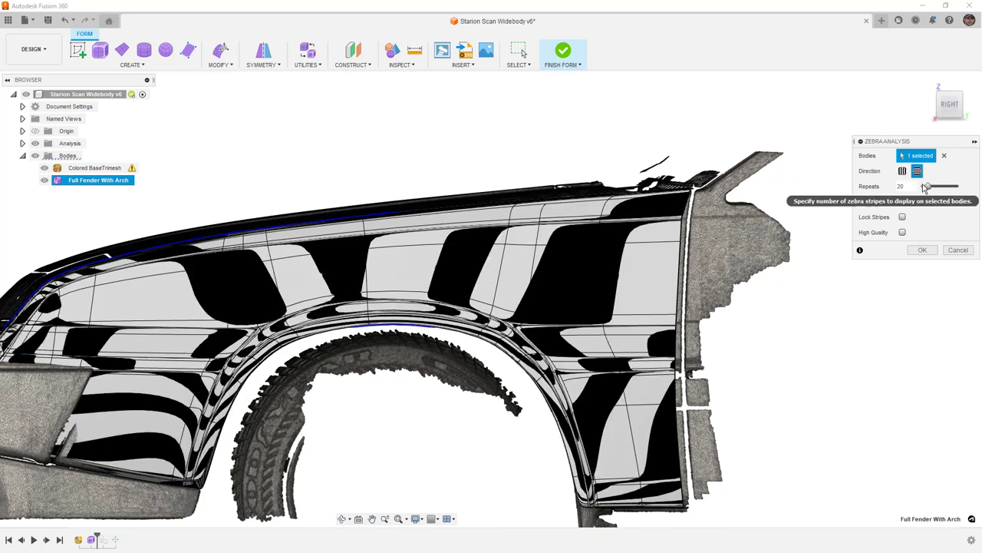
pyautogui.moveTo(927, 186); pyautogui.dragTo(950, 188)
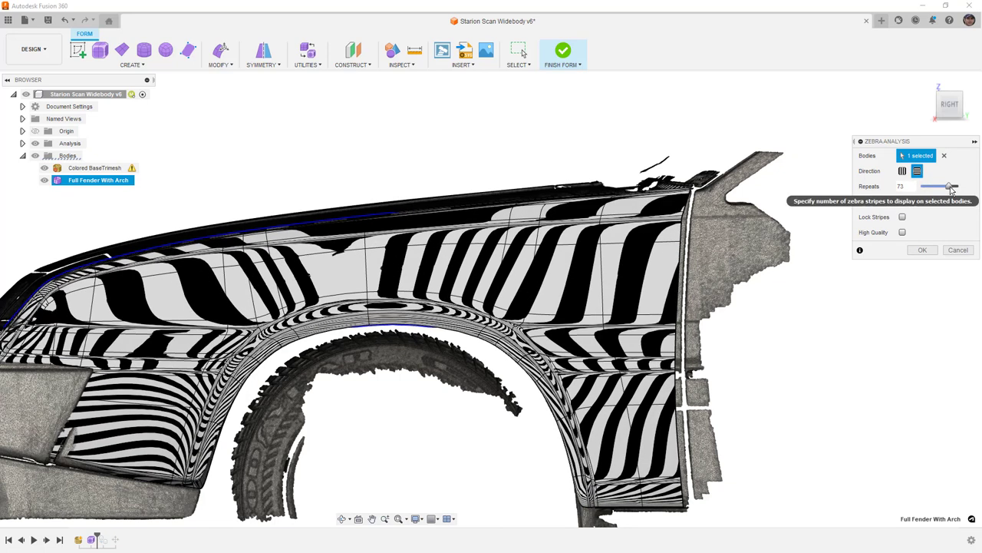
# - Examine the zebra stripe flow across the fender's side and along its upper crease towards the rear corner
pyautogui.keyDown('shift'); pyautogui.moveTo(357, 269); pyautogui.dragTo(423, 271, button='middle'); pyautogui.keyUp('shift')
pyautogui.scroll(3, 614, 232)
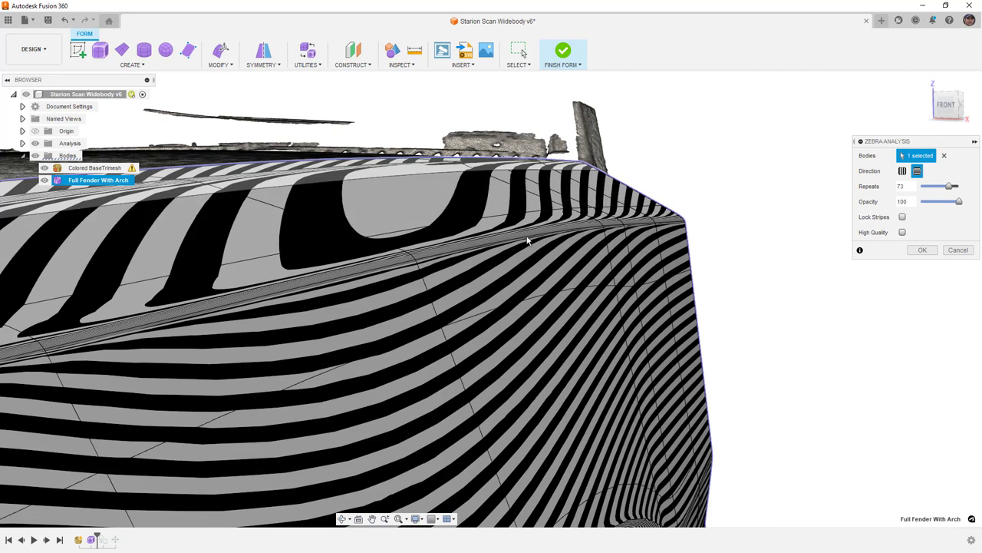
pyautogui.scroll(-2, 508, 262)
pyautogui.moveTo(467, 309); pyautogui.dragTo(586, 258, button='middle')
pyautogui.scroll(-3, 585, 259)
pyautogui.scroll(-3, 586, 258)
pyautogui.keyDown('shift'); pyautogui.moveTo(538, 292); pyautogui.dragTo(563, 283, button='middle'); pyautogui.keyUp('shift')
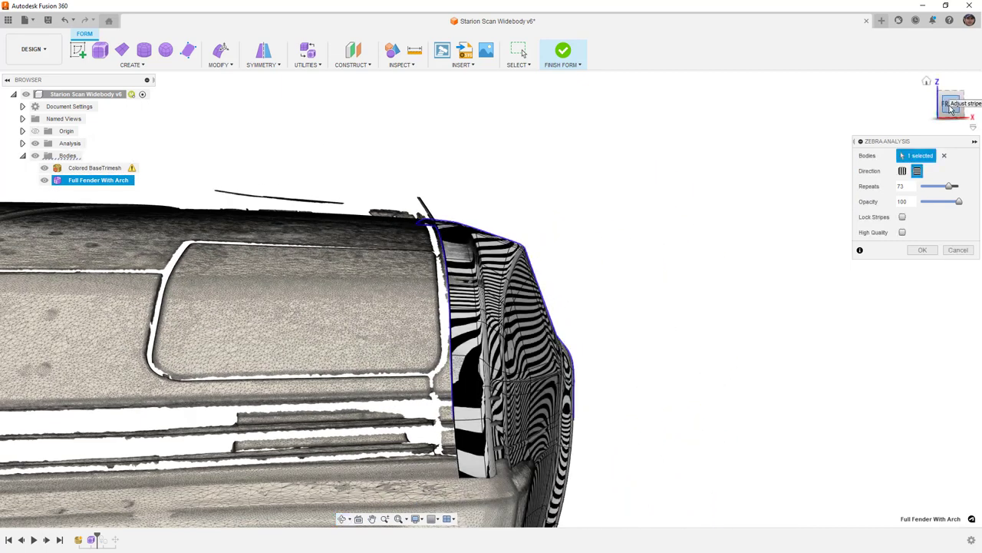
# - Examine the zebra stripes from the front view, comparing the fender's upper crease and outer top corner close up and from a distance
pyautogui.click(950, 108)
pyautogui.scroll(-4, 508, 282)
pyautogui.scroll(4, 508, 281)
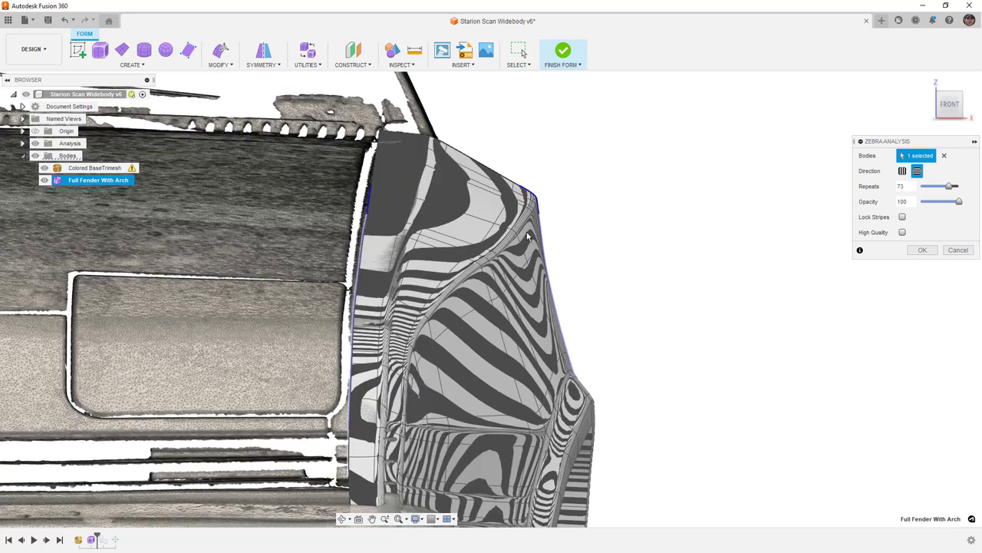
pyautogui.scroll(5, 527, 237)
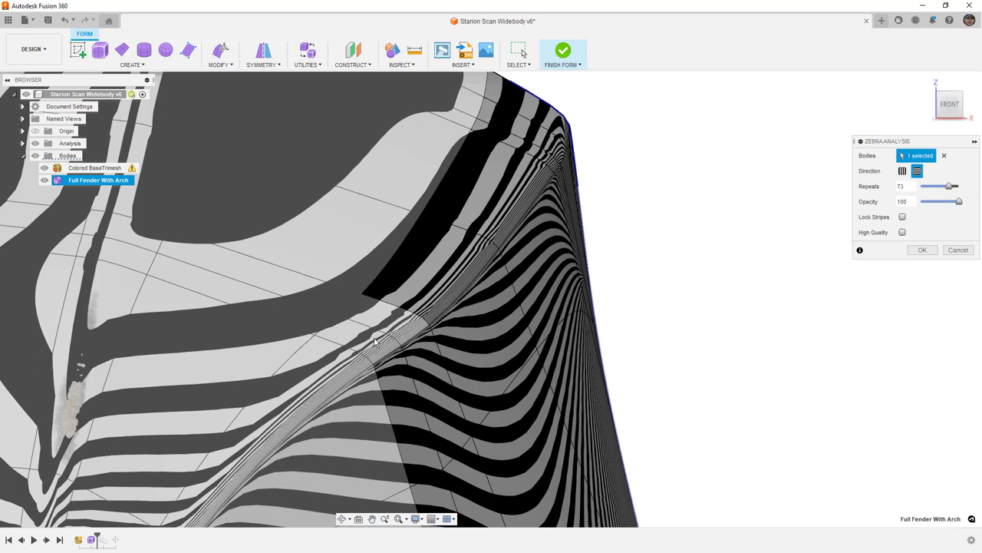
pyautogui.scroll(-2, 529, 193)
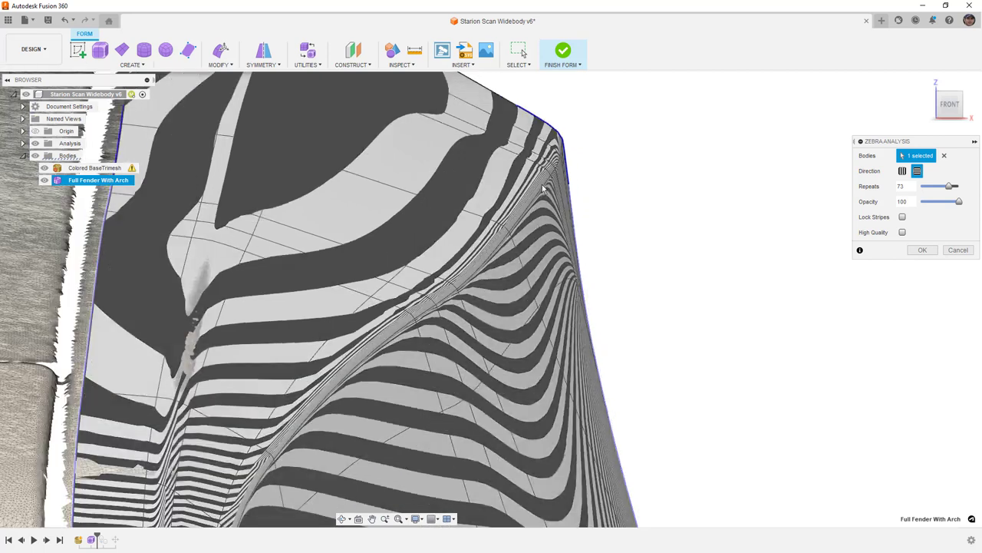
pyautogui.scroll(-3, 599, 253)
pyautogui.scroll(-2, 391, 229)
pyautogui.scroll(-2, 392, 230)
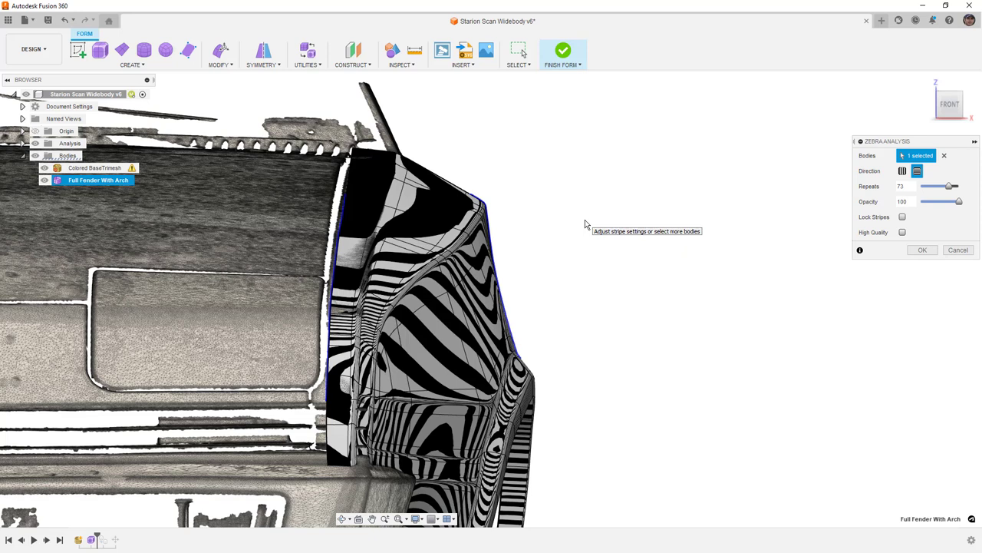
pyautogui.scroll(5, 482, 214)
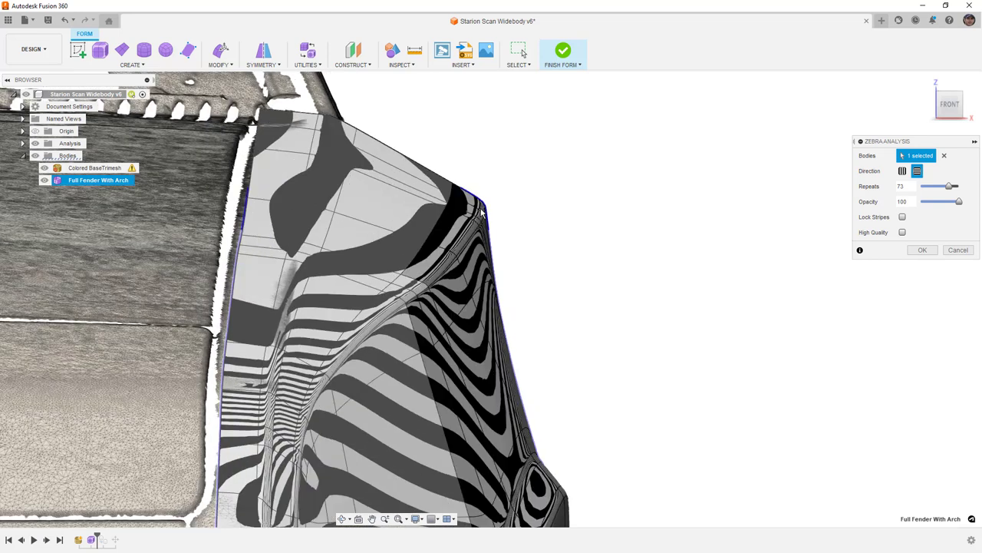
pyautogui.scroll(5, 480, 212)
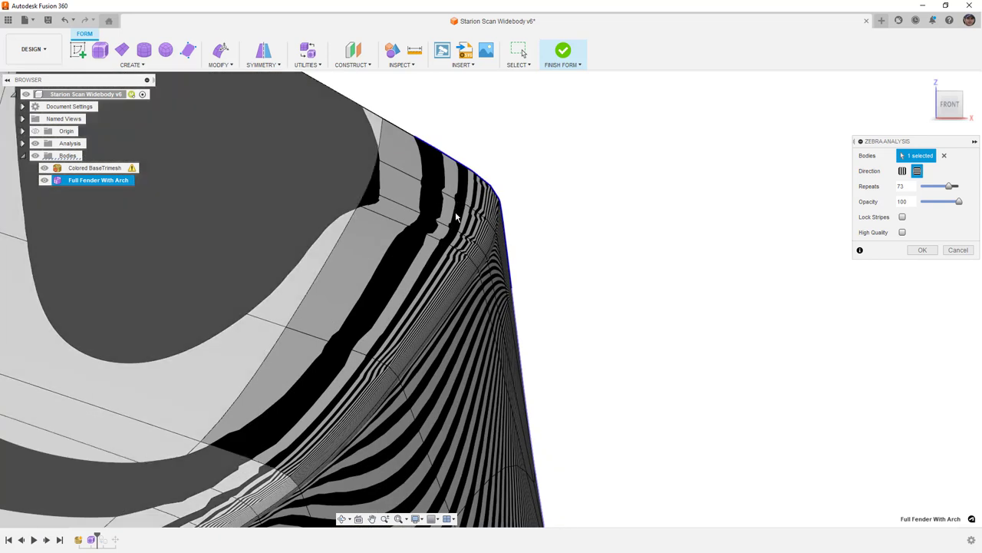
pyautogui.scroll(-5, 555, 193)
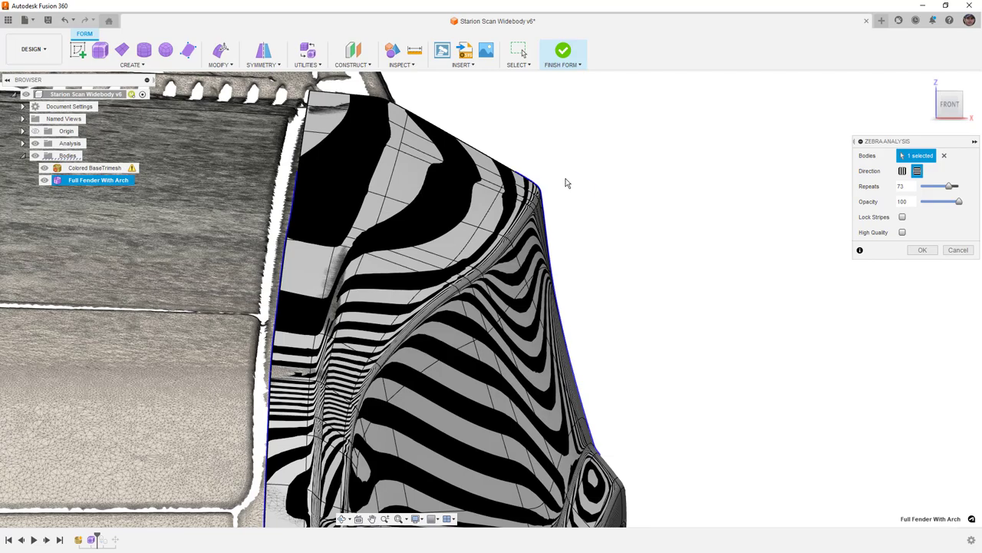
# - Examine the zebra stripes in side view above the wheel arch and at the fender's front corner, and cancel the analysis
pyautogui.scroll(-5, 566, 183)
pyautogui.keyDown('shift'); pyautogui.moveTo(579, 223); pyautogui.dragTo(537, 251, button='middle'); pyautogui.keyUp('shift')
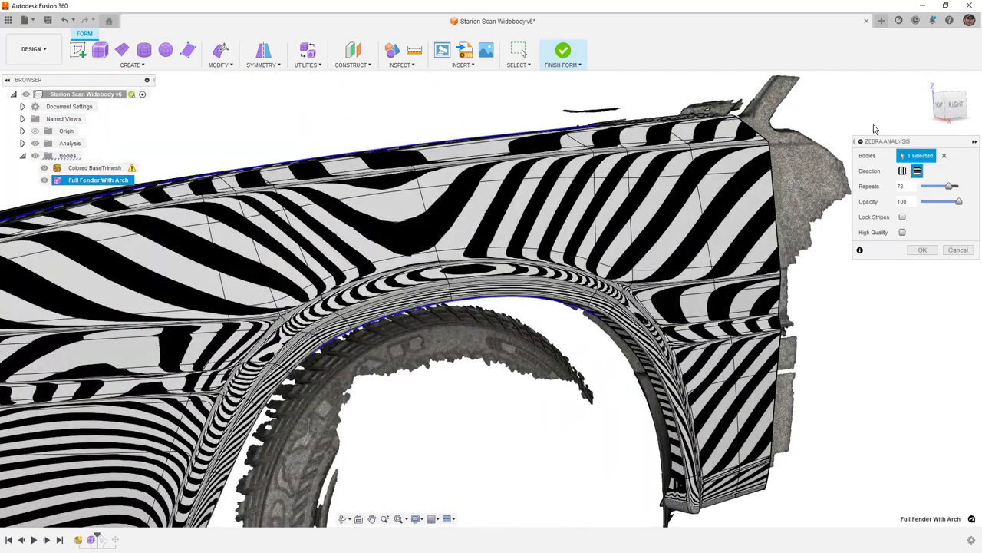
pyautogui.click(956, 105)
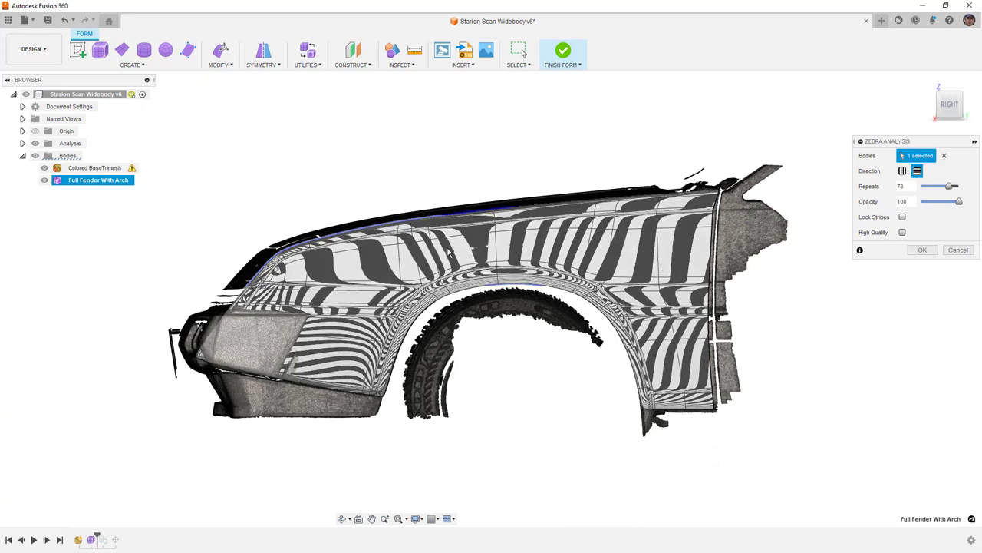
pyautogui.scroll(5, 465, 256)
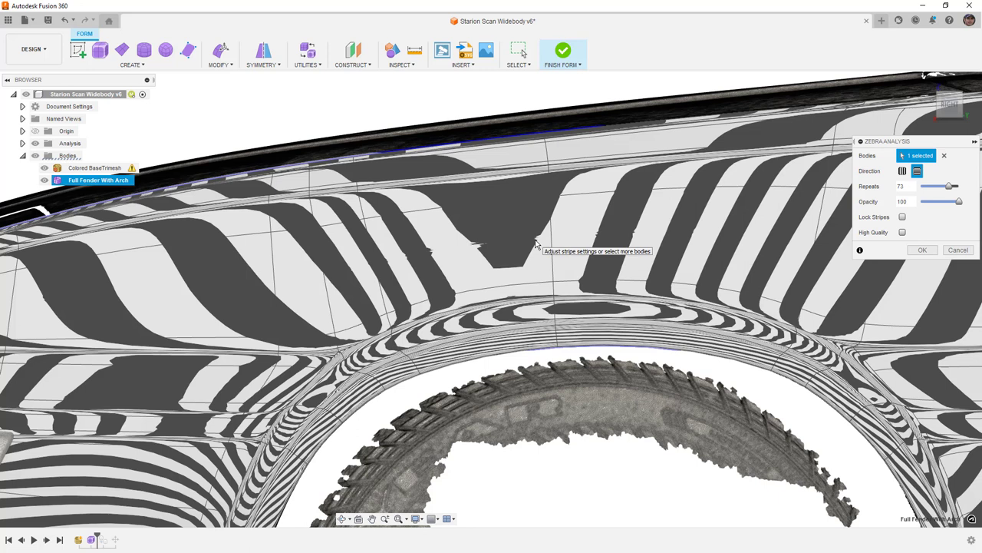
pyautogui.scroll(-5, 535, 245)
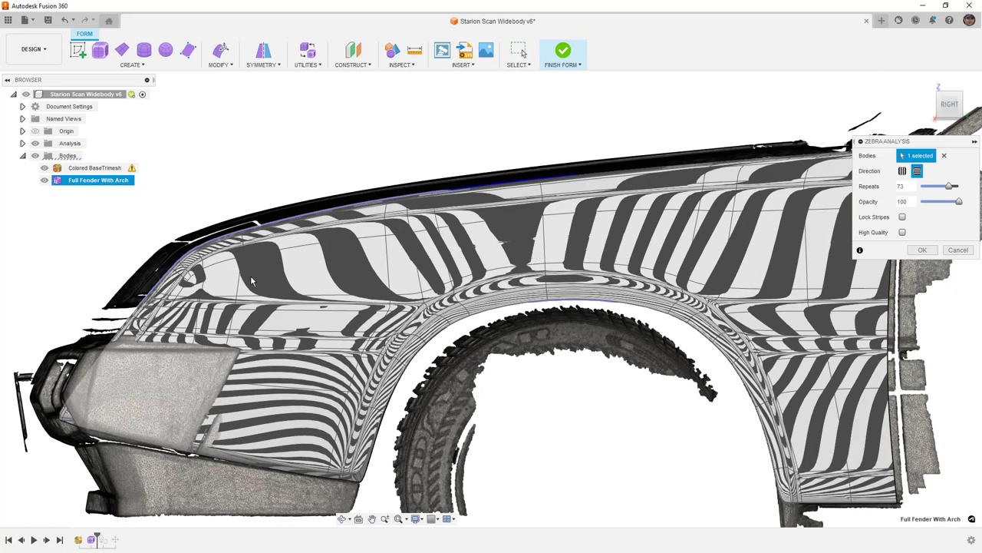
pyautogui.scroll(8, 251, 281)
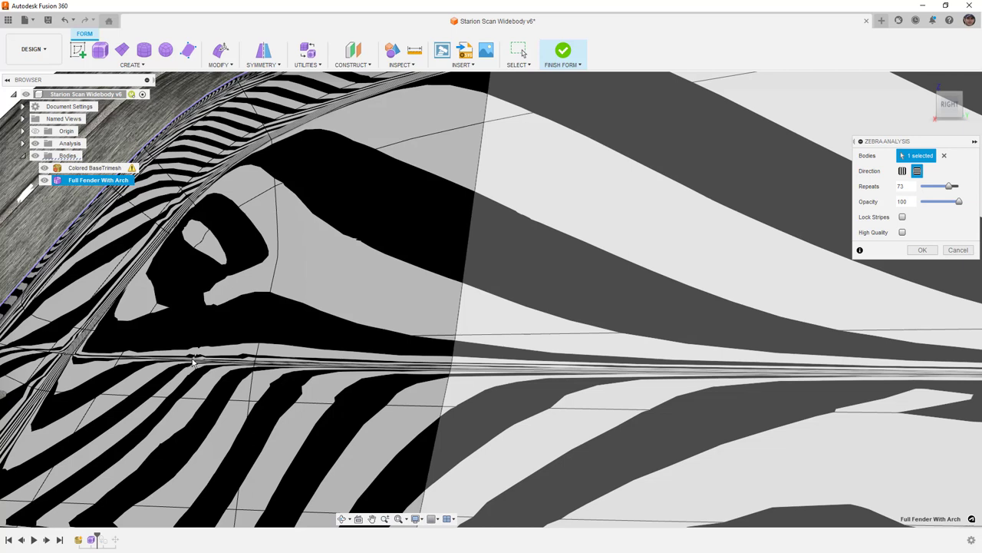
pyautogui.scroll(-4, 212, 367)
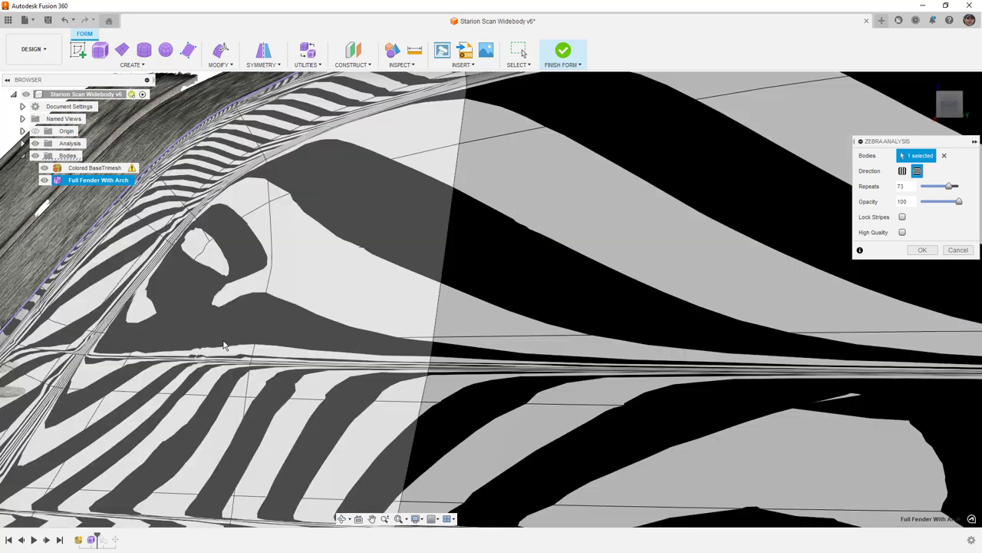
pyautogui.scroll(-3, 143, 360)
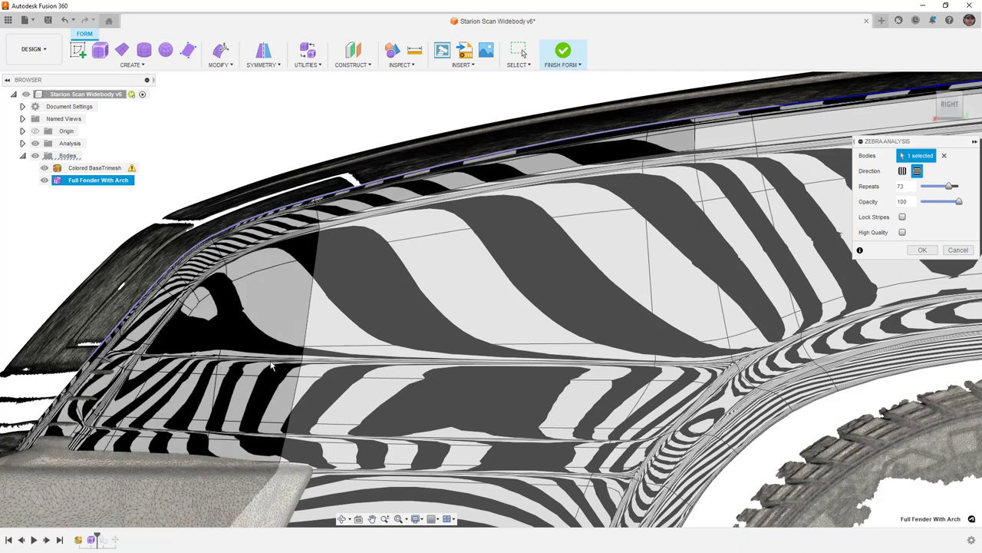
pyautogui.scroll(-4, 271, 365)
pyautogui.scroll(5, 586, 272)
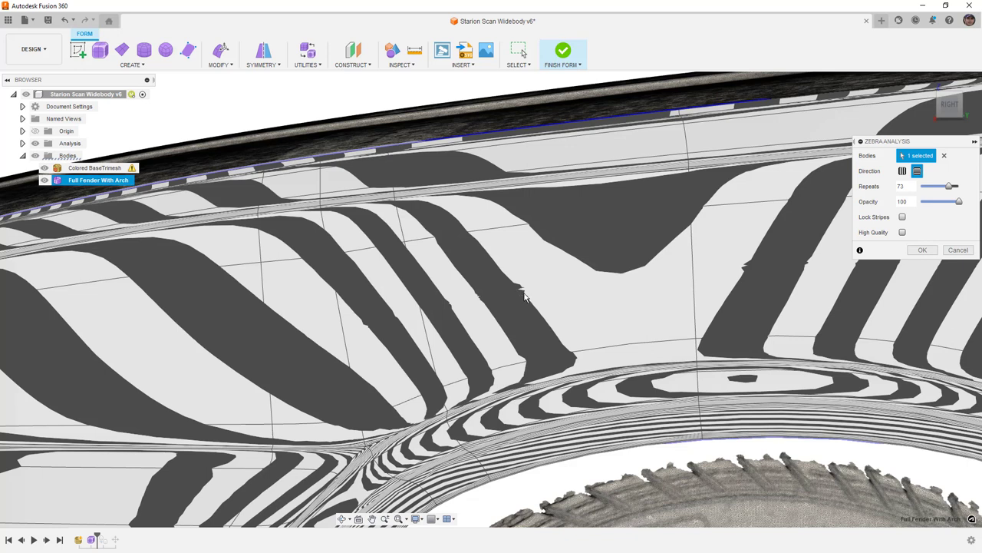
pyautogui.scroll(-4, 521, 294)
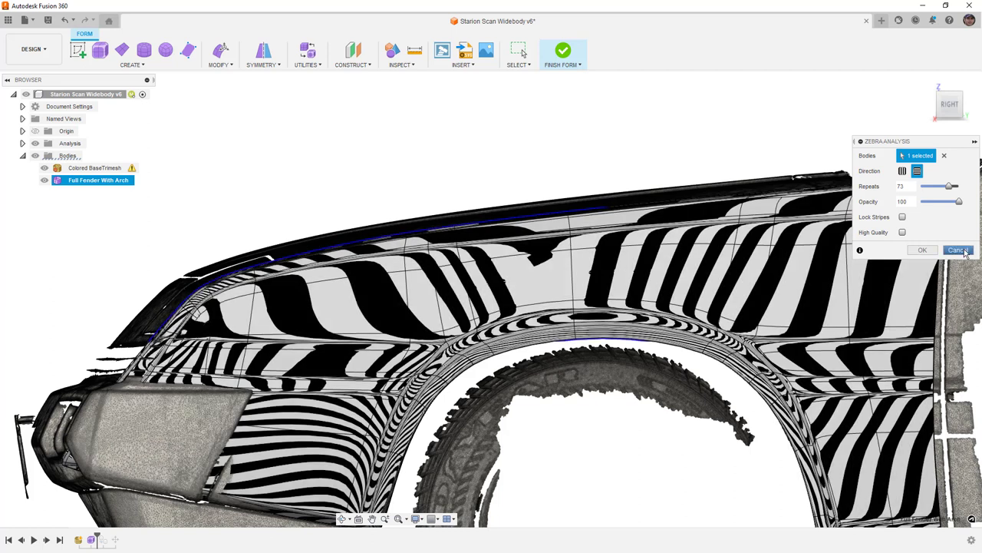
pyautogui.click(958, 250)
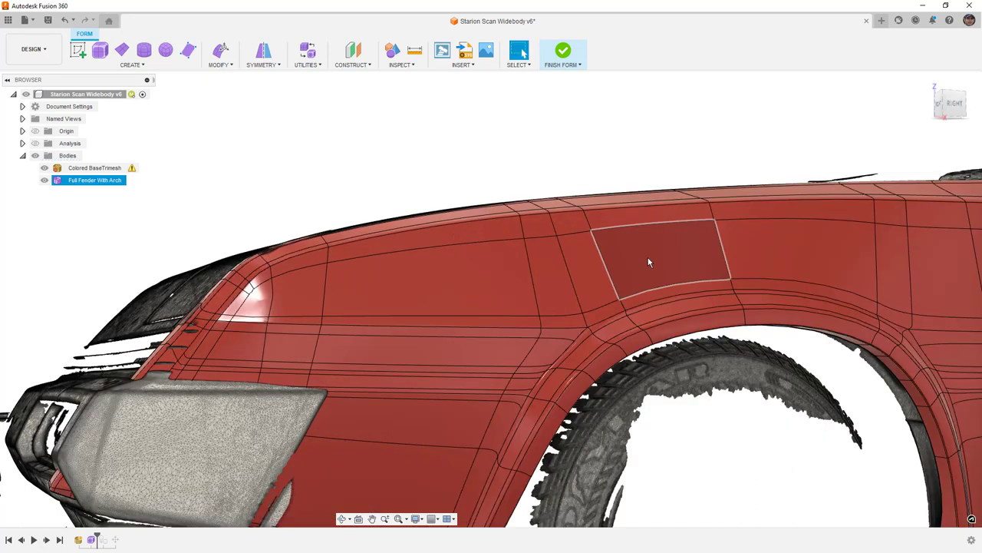
# - Show the fender in box display and examine the large faces above the wheel arch from the front and right side
pyautogui.click(649, 262)
pyautogui.hotkey('alt', '1')
pyautogui.scroll(-3, 643, 267)
pyautogui.click(665, 386)
pyautogui.keyDown('shift'); pyautogui.moveTo(666, 384); pyautogui.dragTo(789, 349, button='middle'); pyautogui.keyUp('shift')
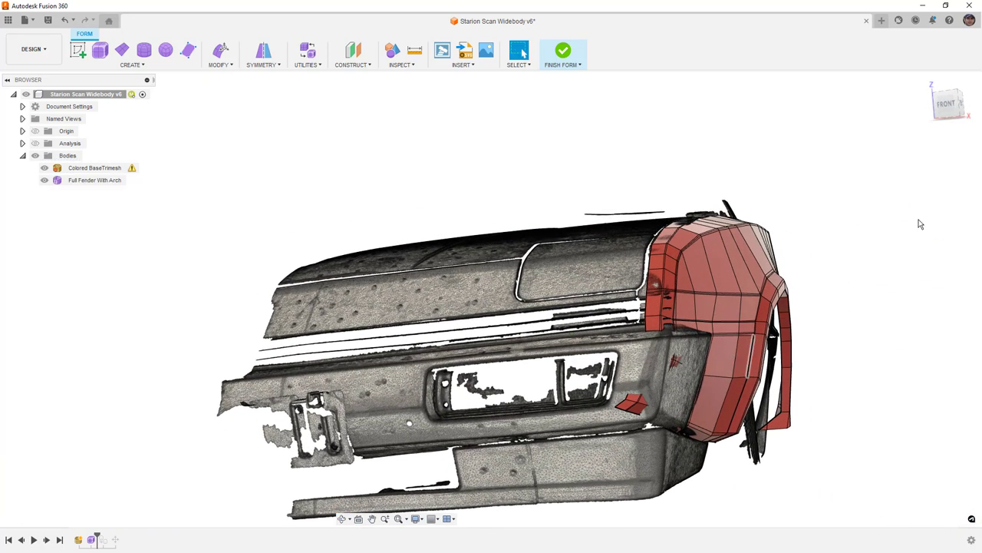
pyautogui.click(949, 105)
pyautogui.scroll(8, 763, 277)
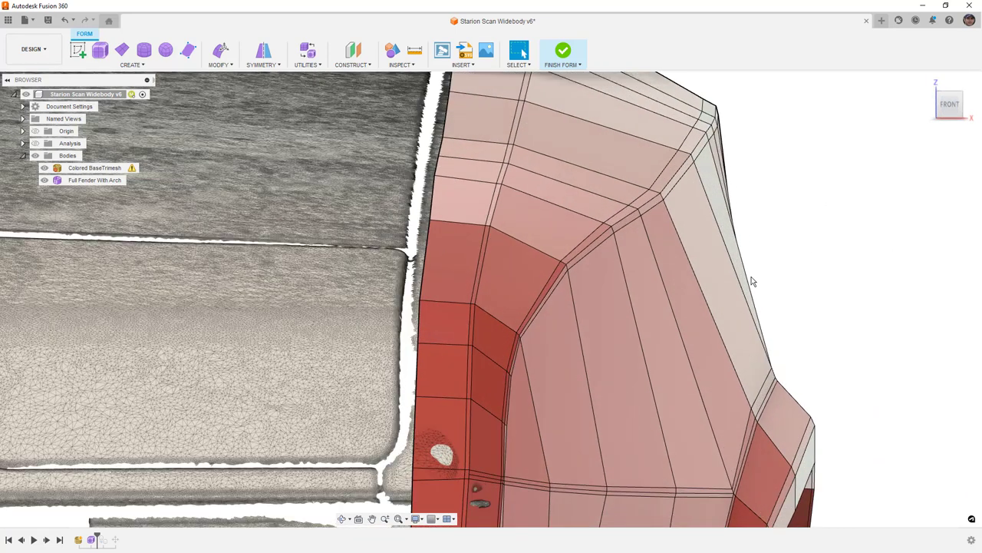
pyautogui.click(700, 268)
pyautogui.click(720, 200)
pyautogui.keyDown('shift'); pyautogui.moveTo(723, 207); pyautogui.dragTo(701, 288, button='middle'); pyautogui.keyUp('shift')
pyautogui.click(957, 109)
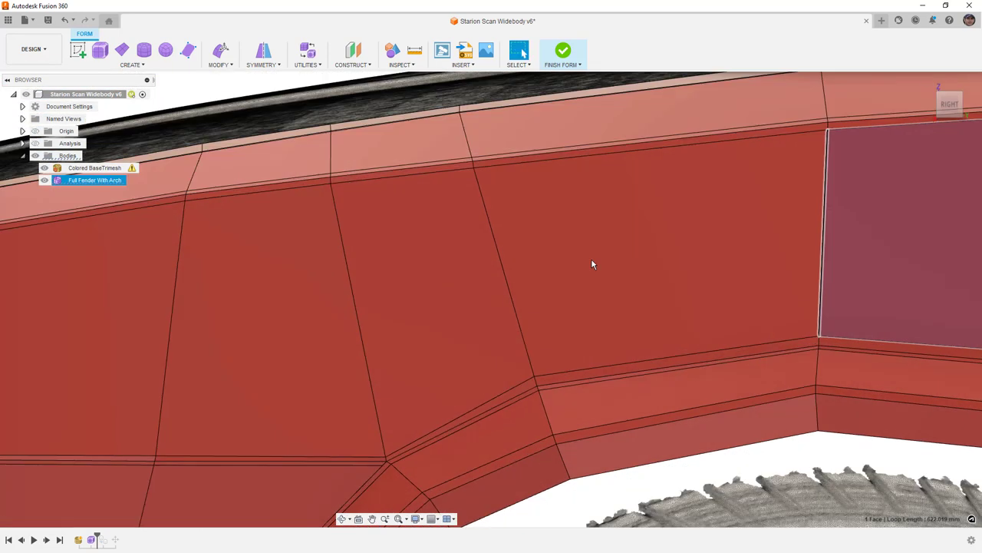
pyautogui.scroll(-5, 544, 287)
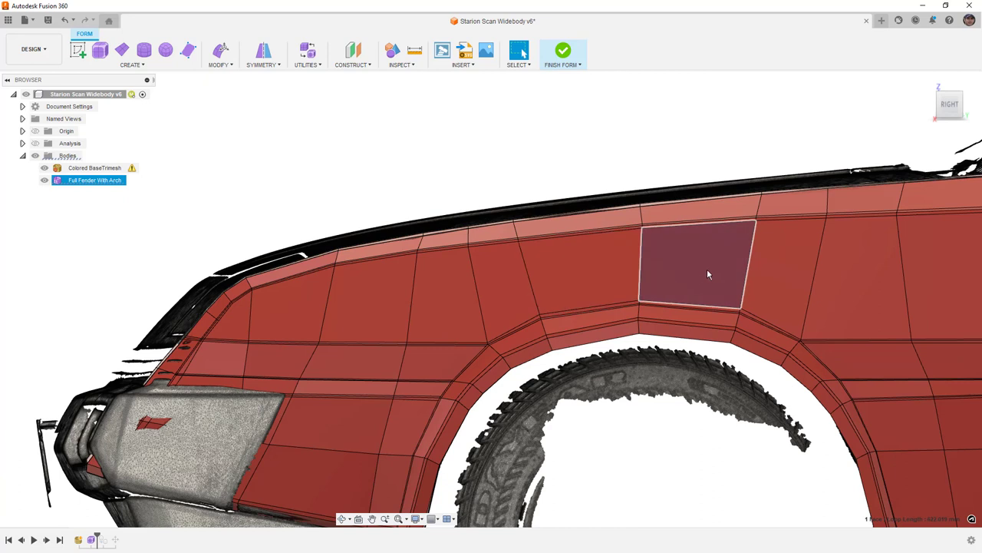
pyautogui.click(613, 150)
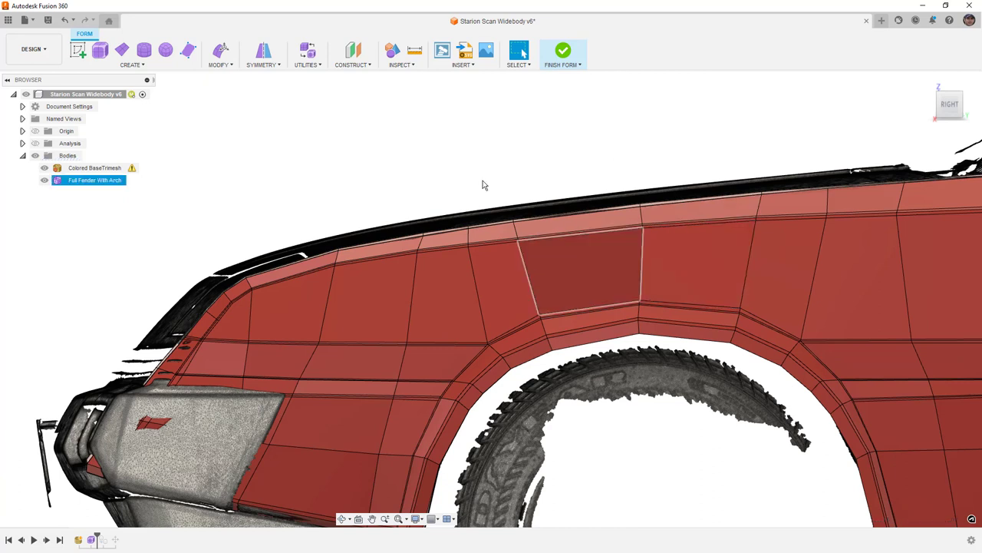
# - Insert a chain of seven points in Simple mode across the side faces above the wheel arch, splitting them lengthwise
pyautogui.click(221, 64)
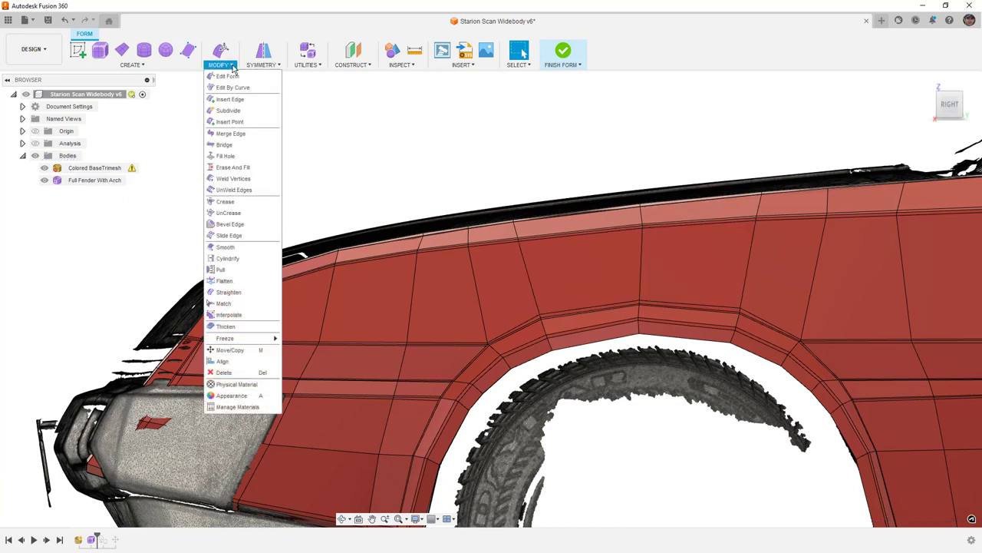
pyautogui.click(230, 121)
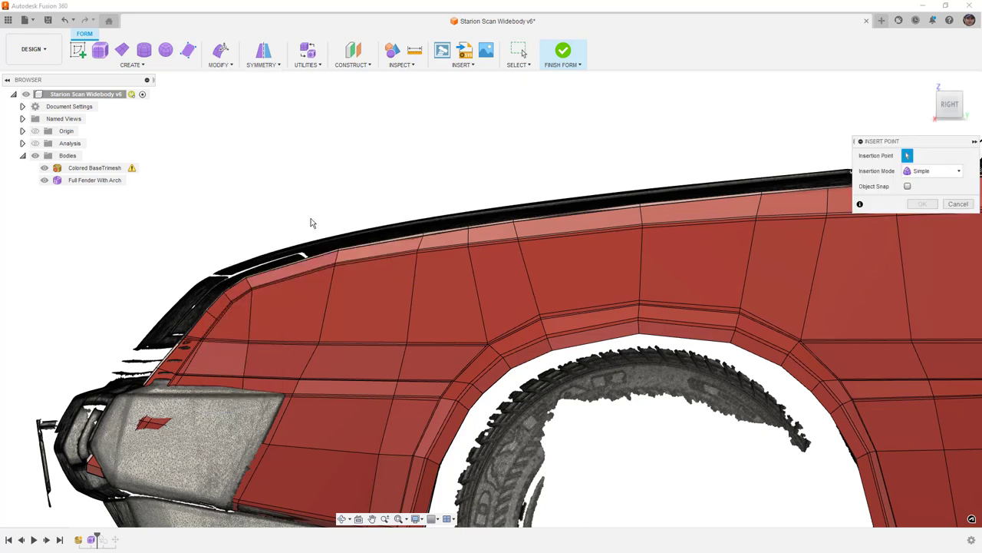
pyautogui.click(412, 297)
pyautogui.click(478, 295)
pyautogui.click(565, 283)
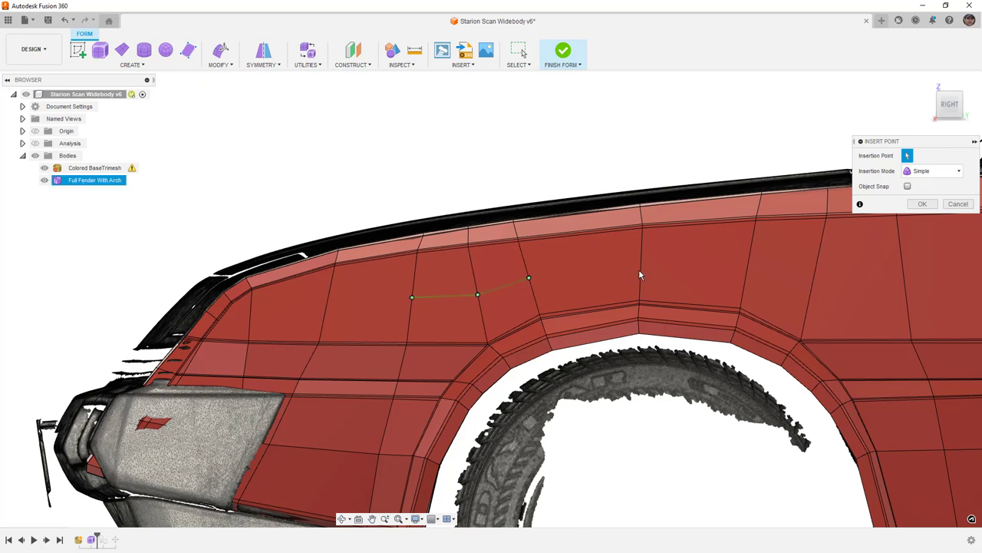
pyautogui.click(638, 275)
pyautogui.click(748, 266)
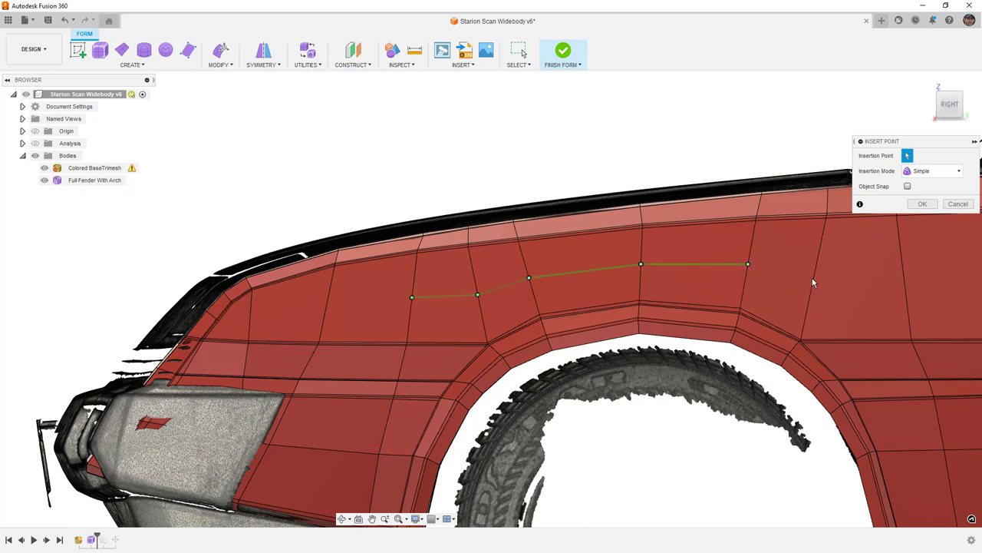
pyautogui.click(815, 281)
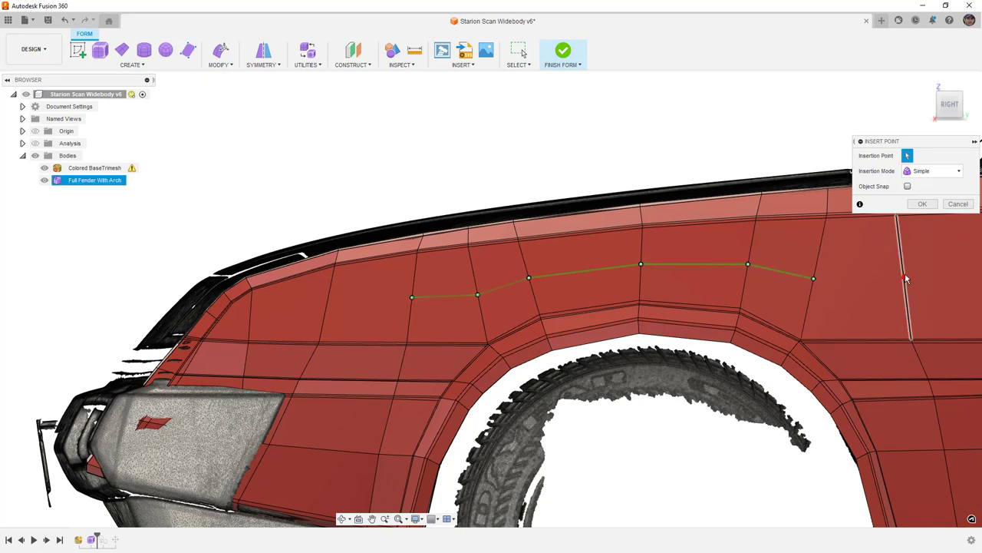
pyautogui.click(904, 277)
pyautogui.click(922, 204)
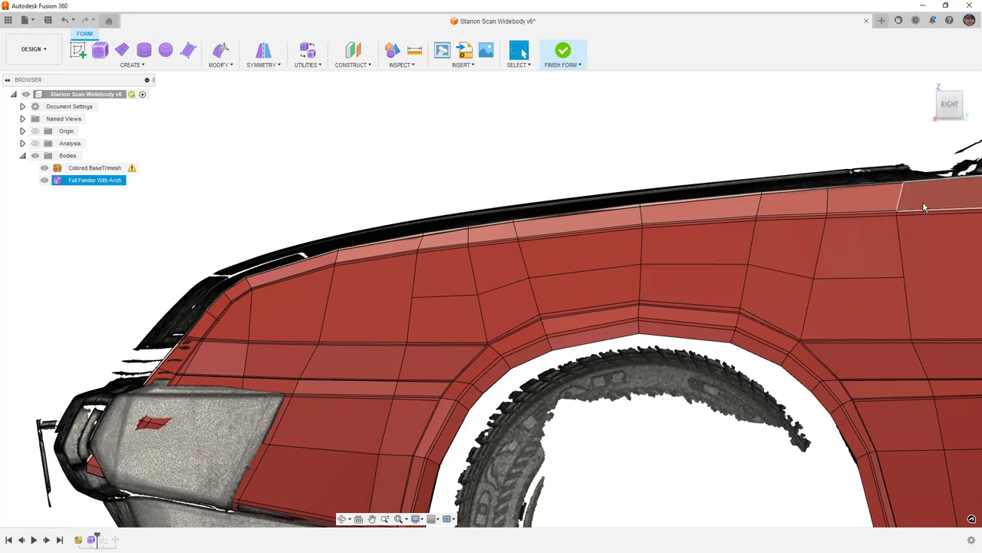
# - Move two of the inserted edges above the wheel arch outward by 1.155 mm in front view using Edit Form
pyautogui.keyDown('shift'); pyautogui.click(664, 265); pyautogui.keyUp('shift')
pyautogui.keyDown('shift'); pyautogui.moveTo(545, 303); pyautogui.dragTo(677, 294, button='middle'); pyautogui.keyUp('shift')
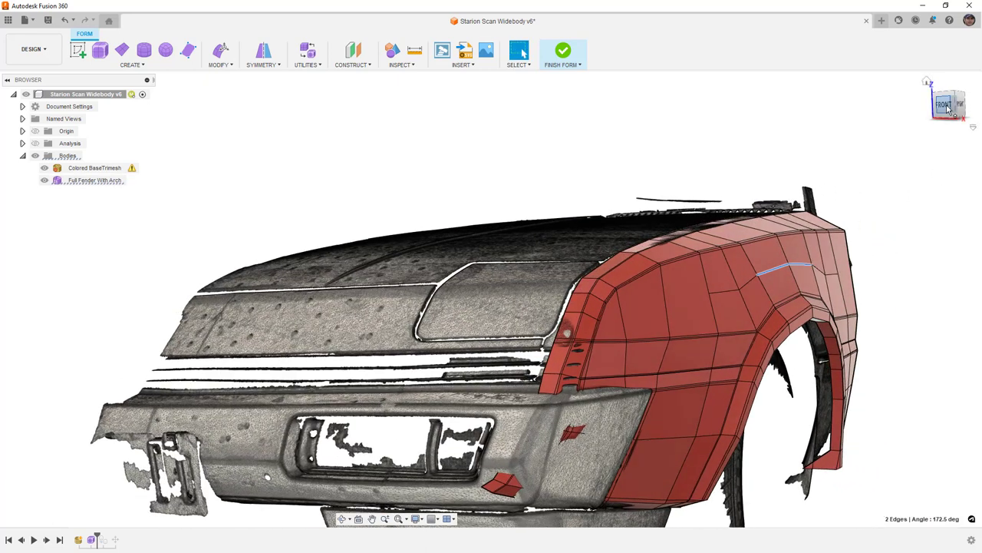
pyautogui.click(947, 106)
pyautogui.scroll(3, 679, 285)
pyautogui.scroll(3, 678, 285)
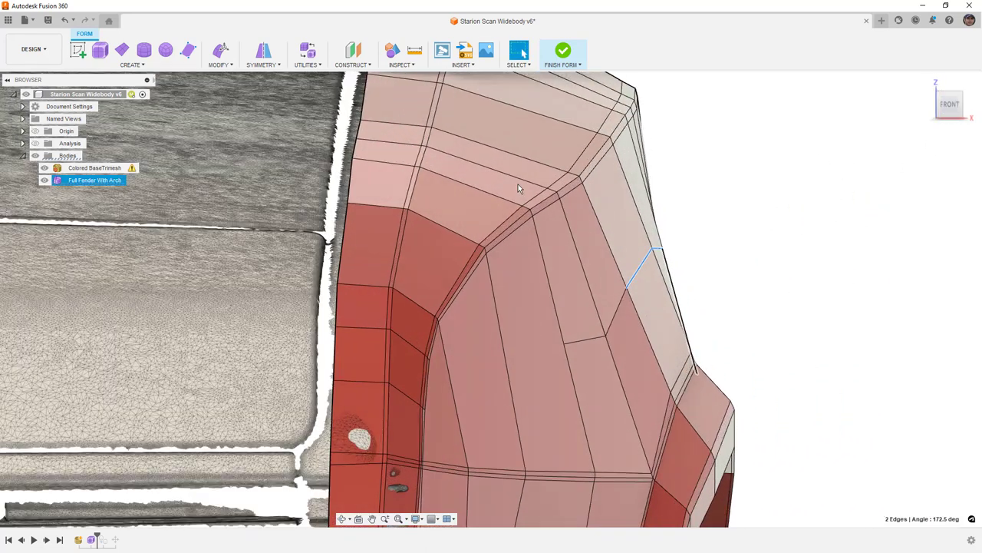
pyautogui.click(225, 54)
pyautogui.moveTo(660, 249); pyautogui.dragTo(663, 249)
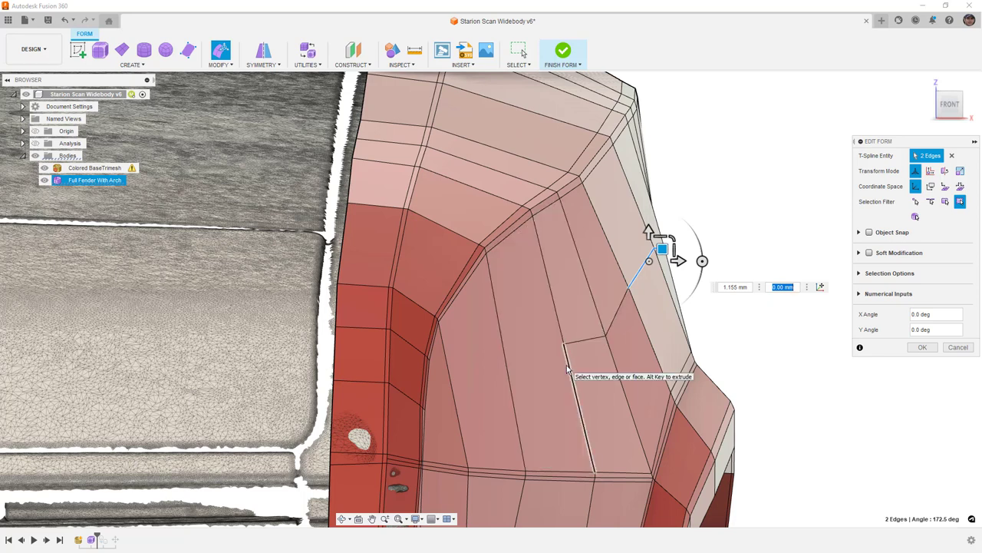
pyautogui.click(566, 369)
pyautogui.keyDown('shift'); pyautogui.click(561, 336); pyautogui.keyUp('shift')
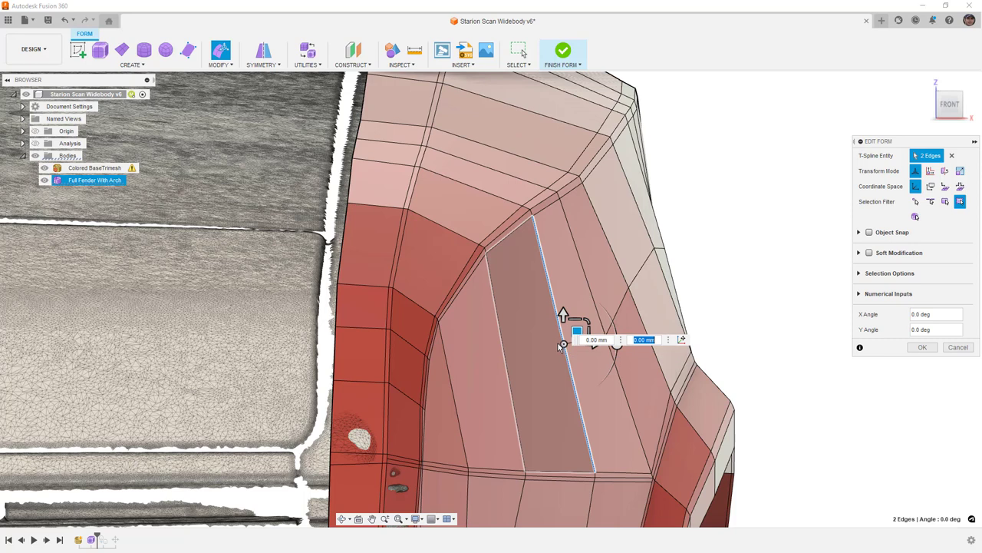
pyautogui.click(702, 236)
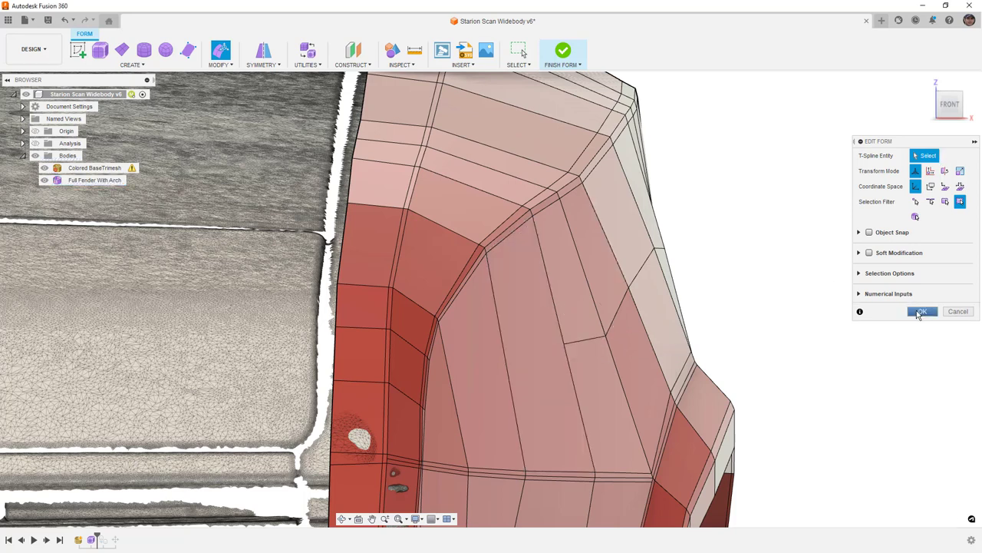
pyautogui.click(918, 313)
# - Run a Zebra Analysis on the smooth-displayed fender with horizontal stripes and 40 repeats, checking the stripes above the wheel arch from the right side
pyautogui.scroll(-5, 713, 272)
pyautogui.keyDown('shift'); pyautogui.moveTo(732, 274); pyautogui.dragTo(645, 286, button='middle'); pyautogui.keyUp('shift')
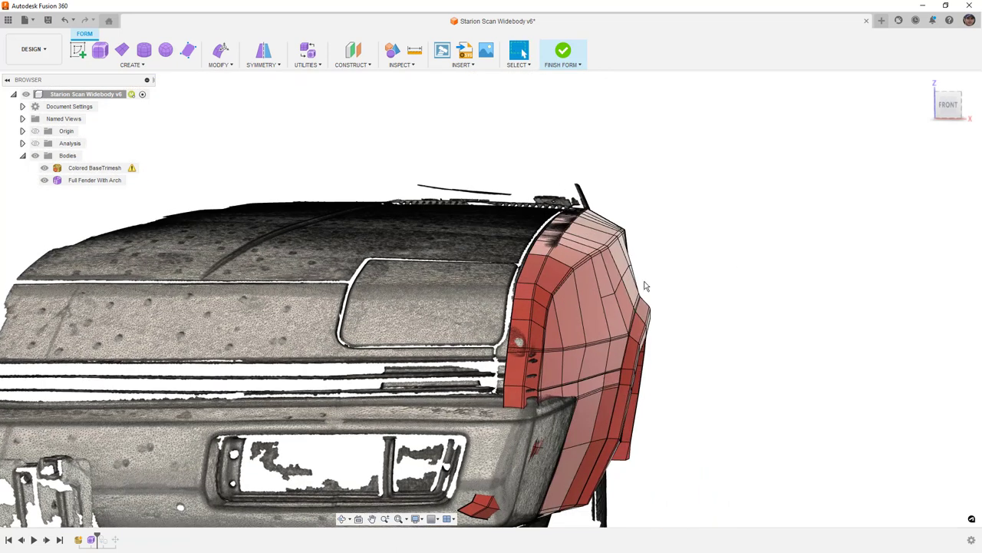
pyautogui.scroll(-3, 581, 288)
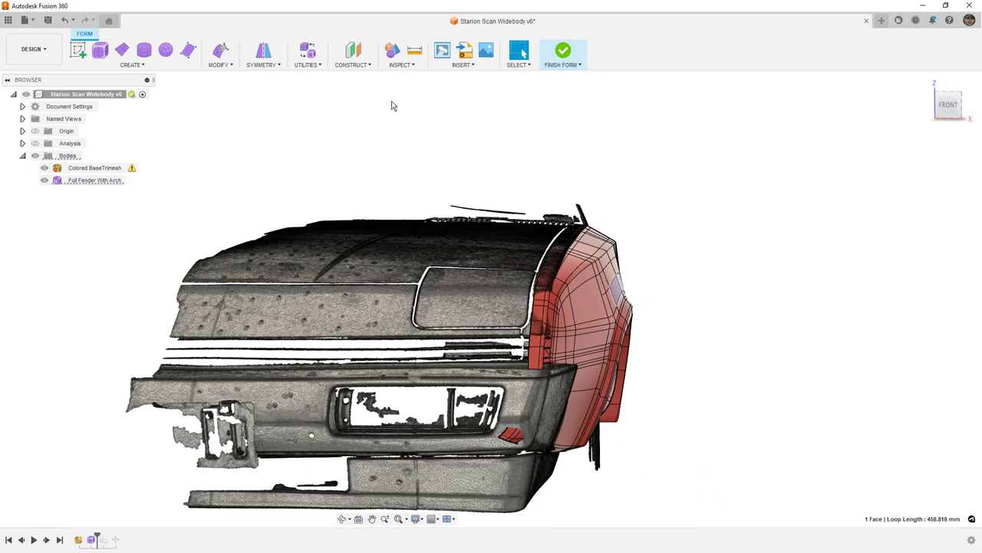
pyautogui.click(400, 65)
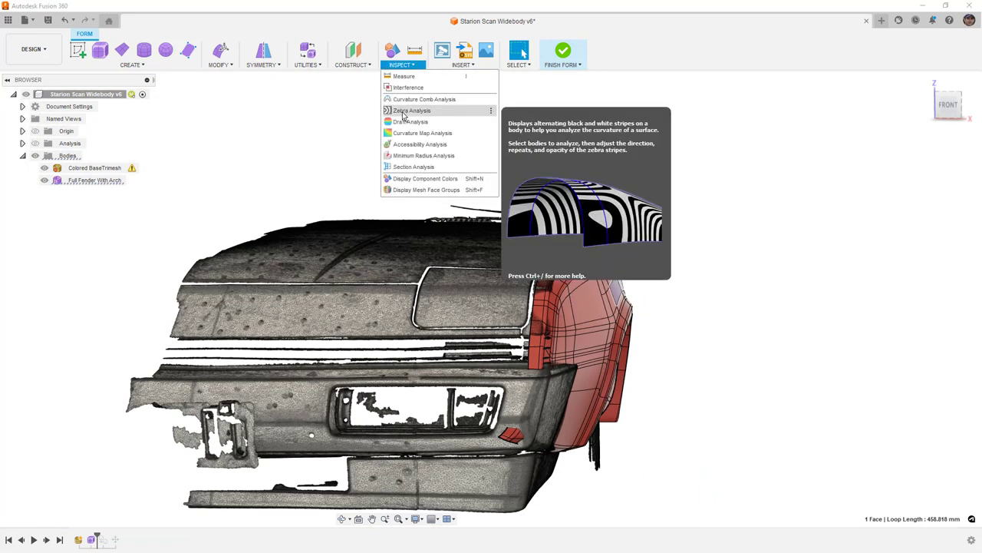
pyautogui.click(421, 110)
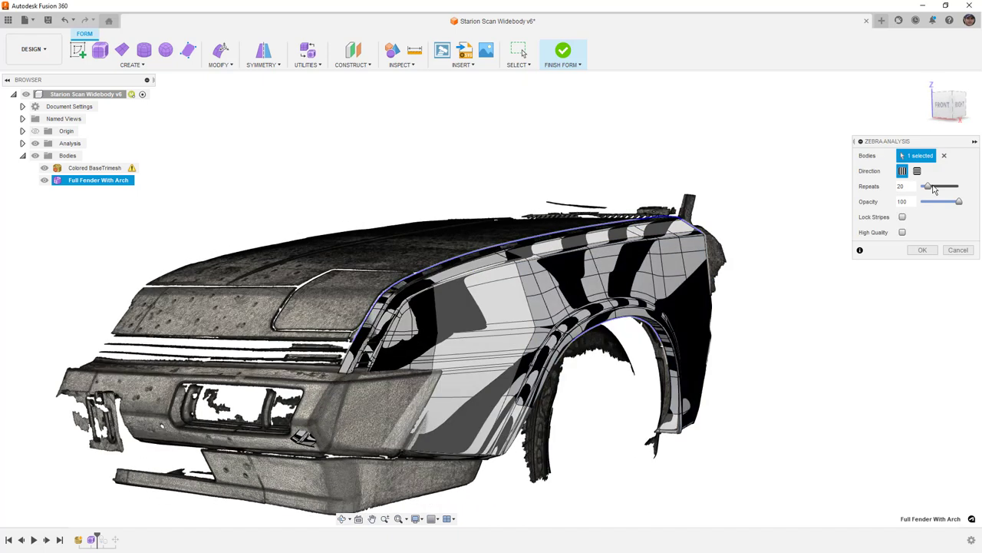
pyautogui.click(917, 171)
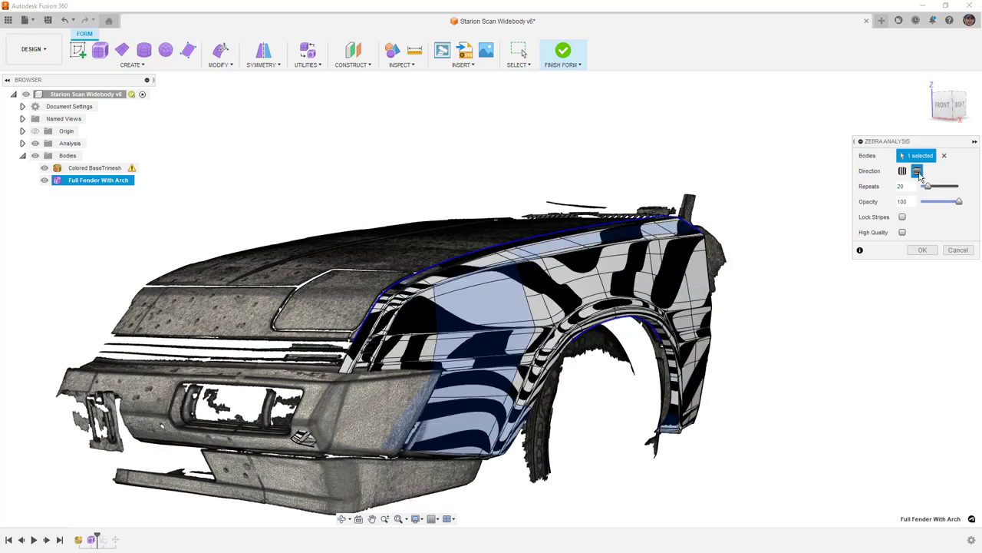
pyautogui.moveTo(931, 189); pyautogui.dragTo(937, 188)
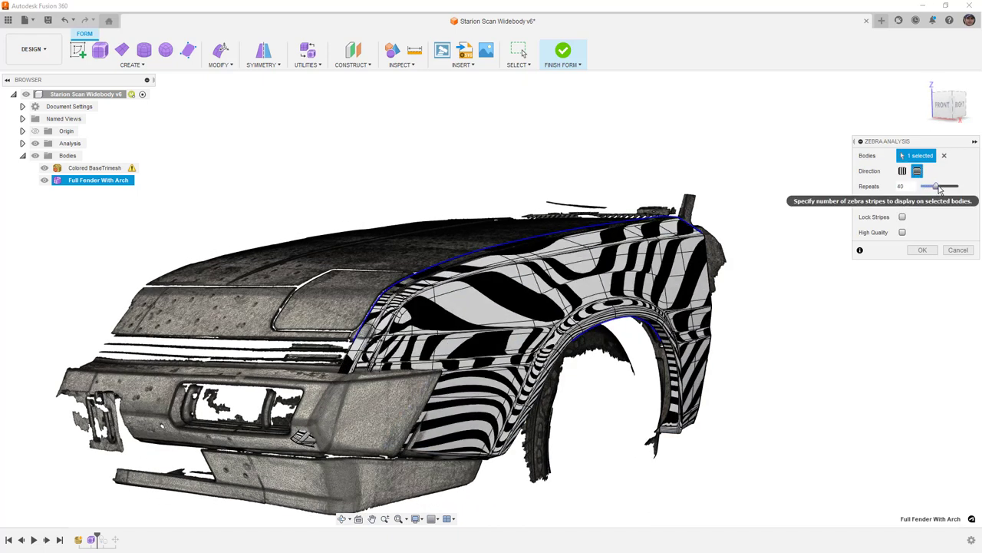
pyautogui.click(960, 106)
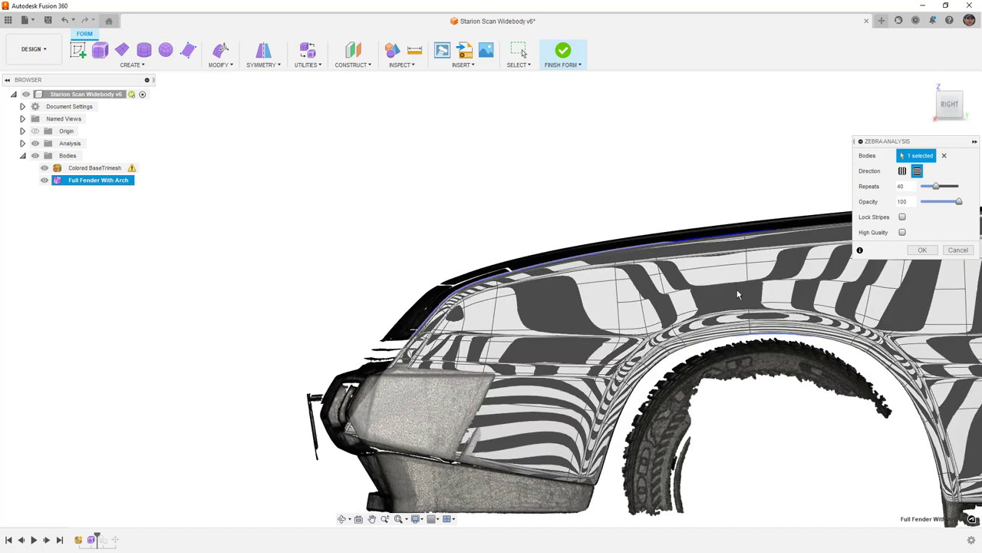
pyautogui.scroll(5, 545, 257)
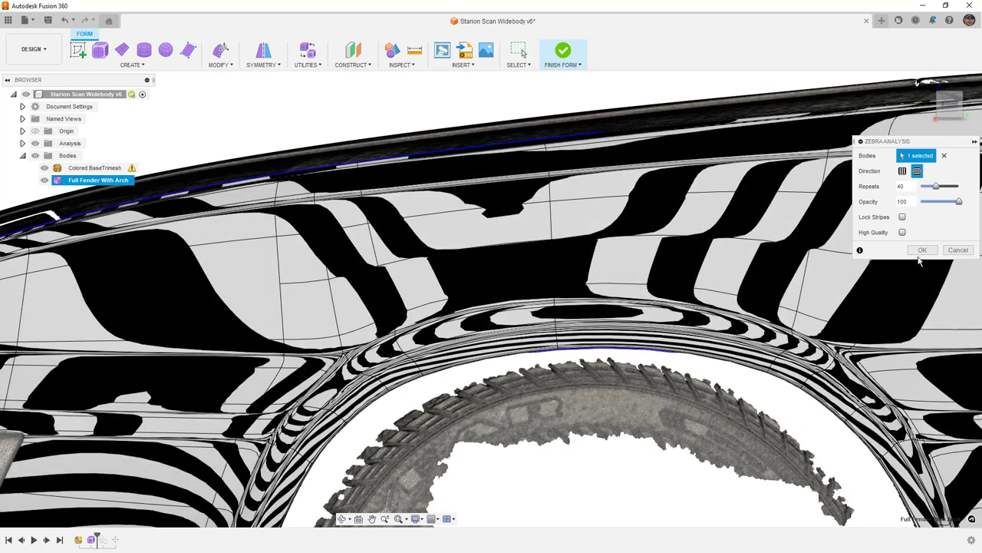
pyautogui.click(922, 250)
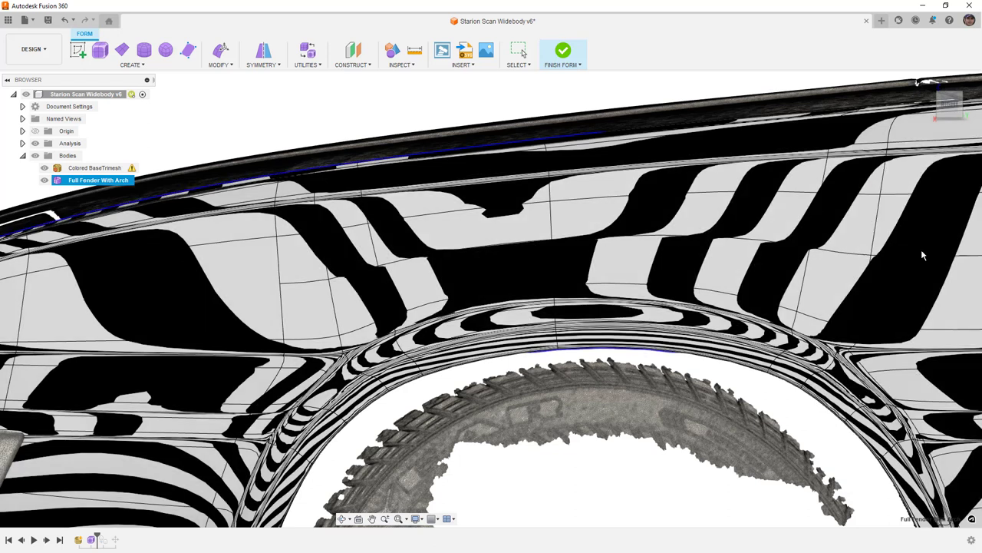
# - Expand the Analysis folder, hide the zebra analysis, and undo the edits back to before the points were inserted above the wheel arch
pyautogui.click(34, 143)
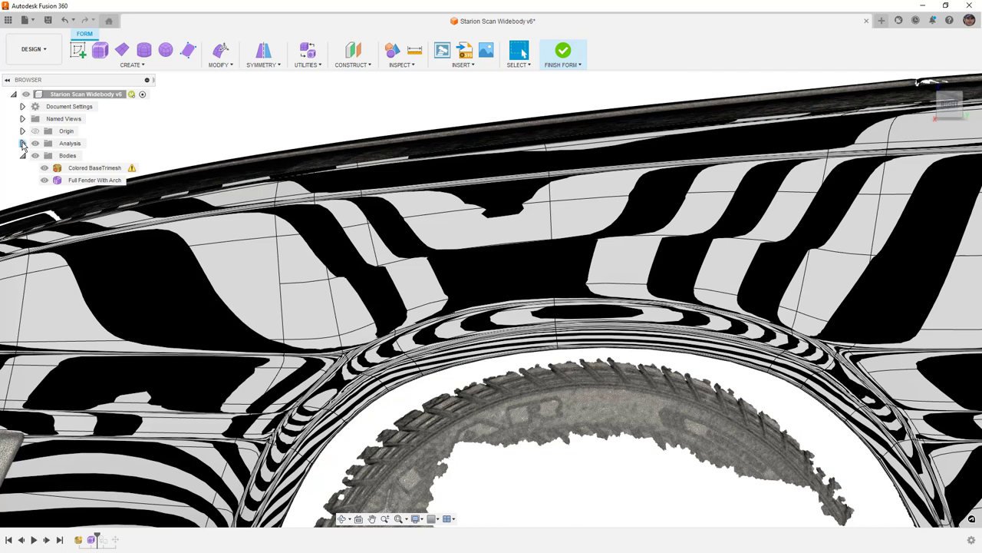
pyautogui.click(22, 143)
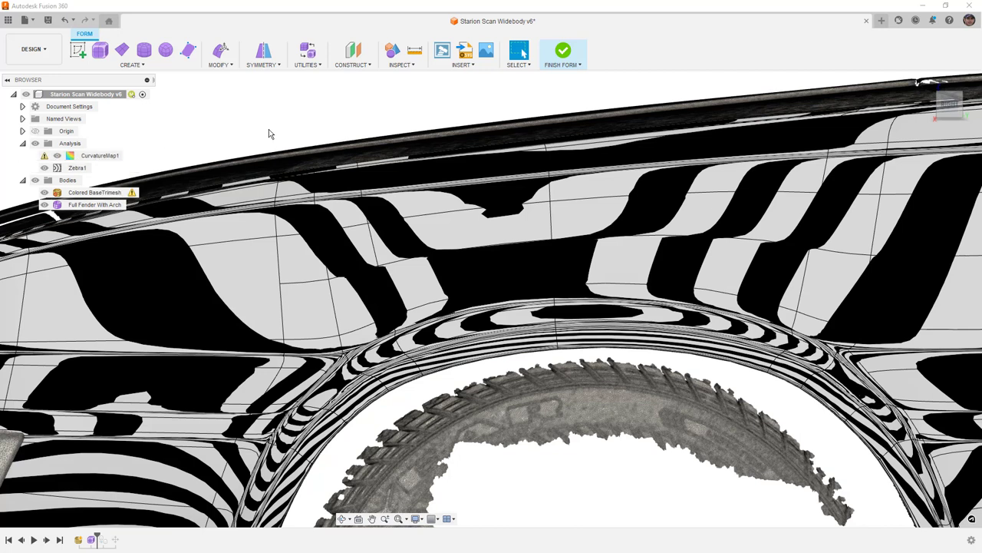
pyautogui.scroll(-2, 345, 129)
pyautogui.click(64, 22)
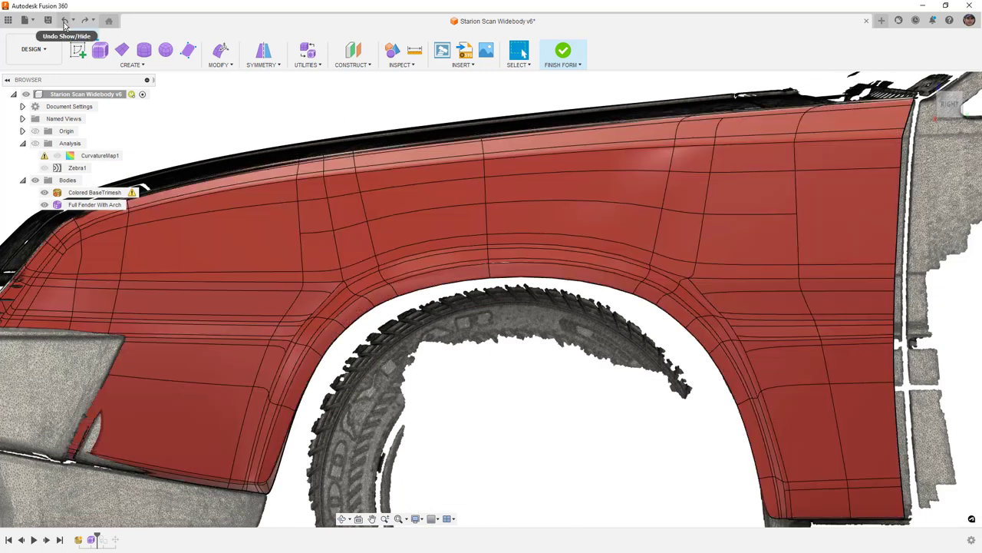
pyautogui.click(64, 23)
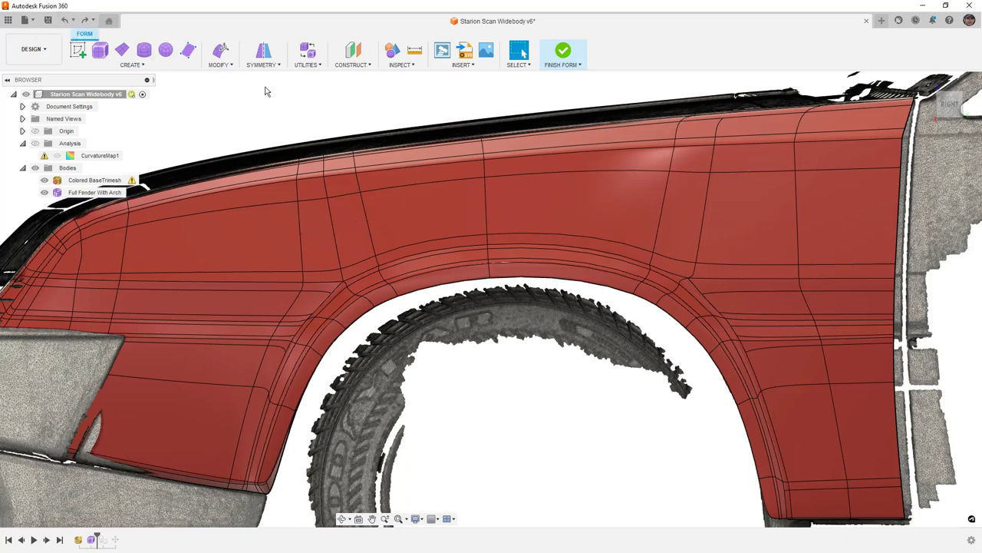
# - Create a Zebra Analysis of the fender with horizontal stripes and 44 repeats, and show it on the body
pyautogui.click(399, 65)
pyautogui.click(411, 105)
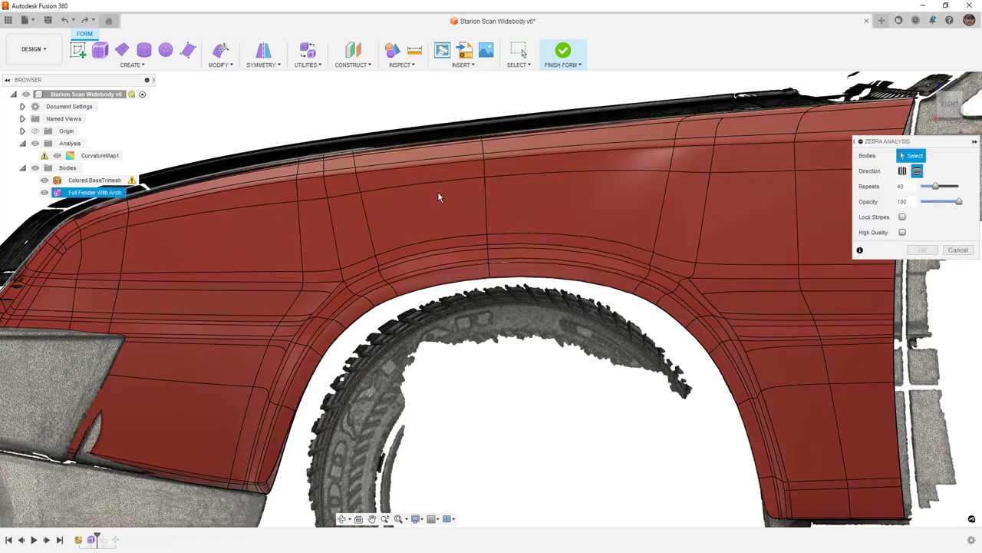
pyautogui.click(439, 193)
pyautogui.moveTo(937, 186); pyautogui.dragTo(939, 189)
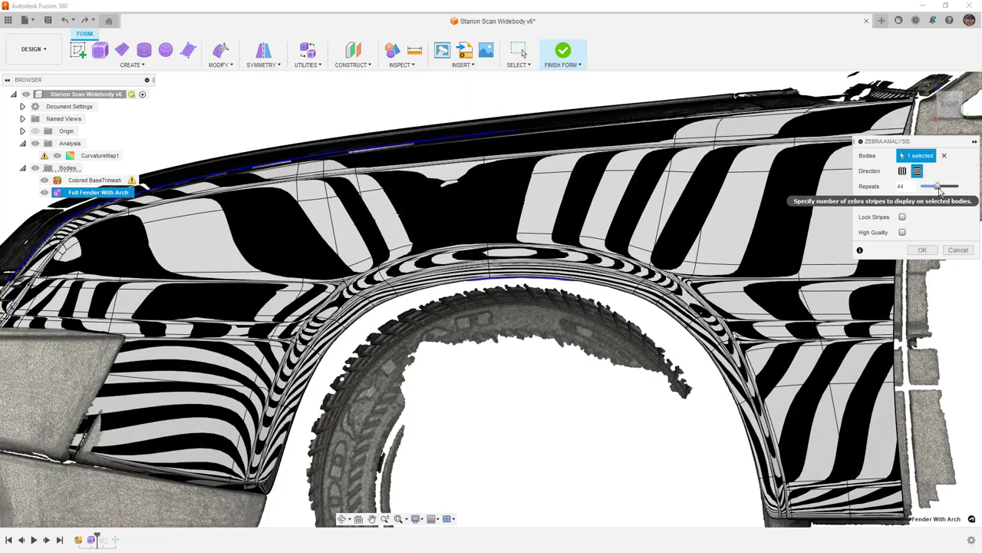
pyautogui.click(923, 251)
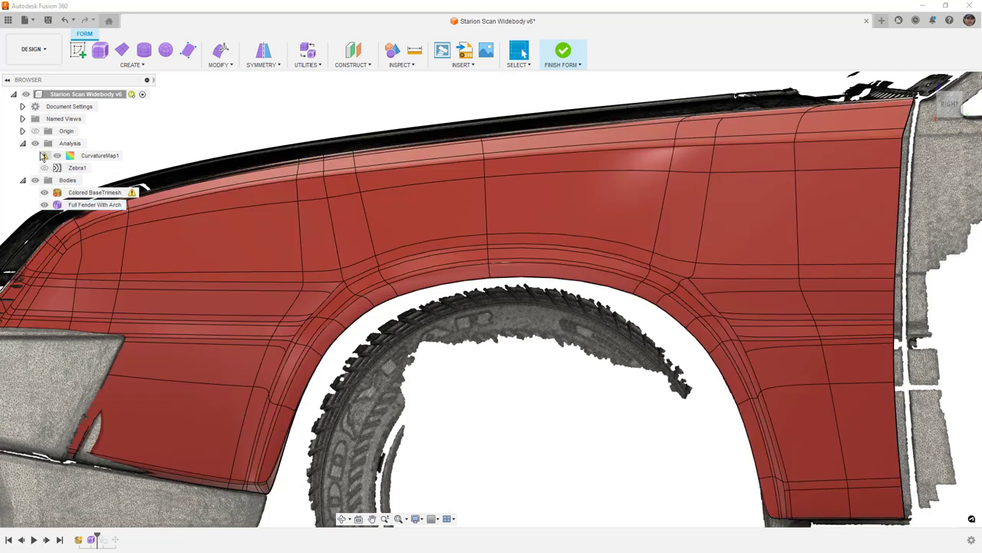
pyautogui.click(44, 167)
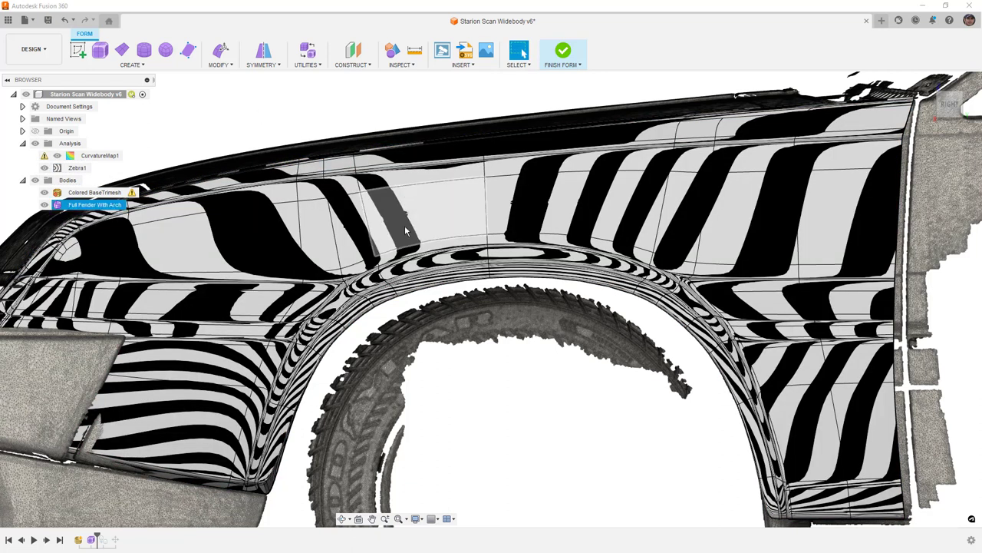
# - Insert a chain of six points in Simple mode across the side faces above the wheel arch
pyautogui.click(220, 64)
pyautogui.click(240, 123)
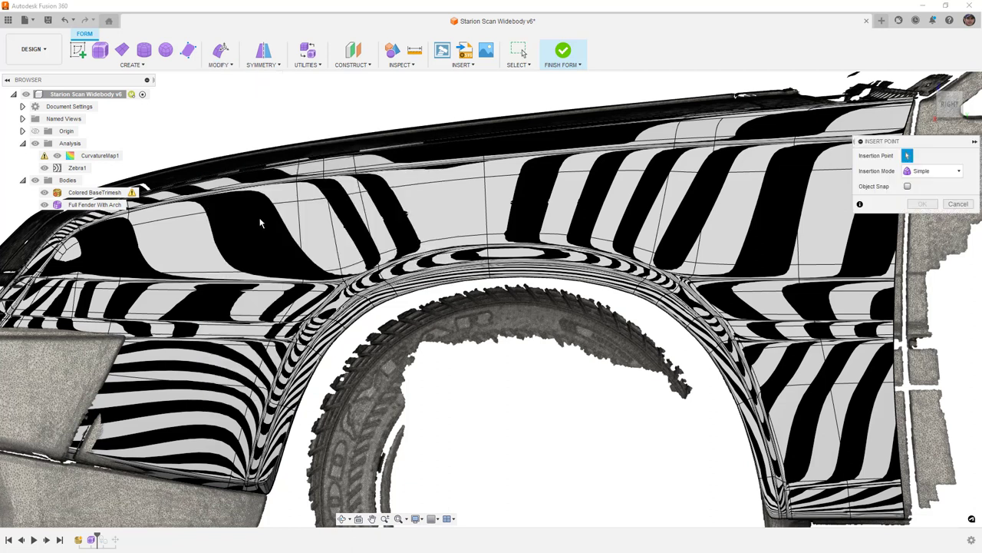
pyautogui.click(300, 234)
pyautogui.click(333, 231)
pyautogui.click(367, 221)
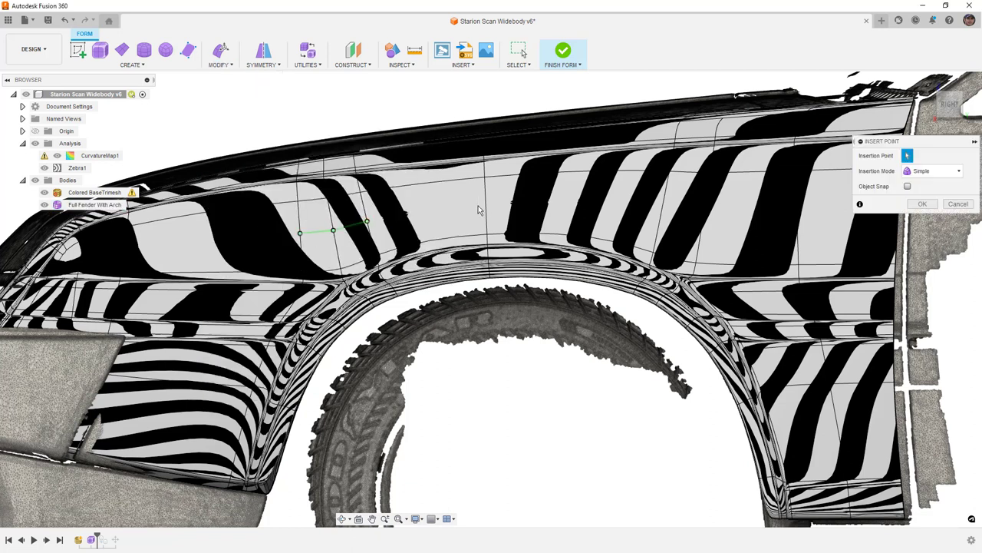
pyautogui.click(486, 204)
pyautogui.click(661, 208)
pyautogui.click(703, 213)
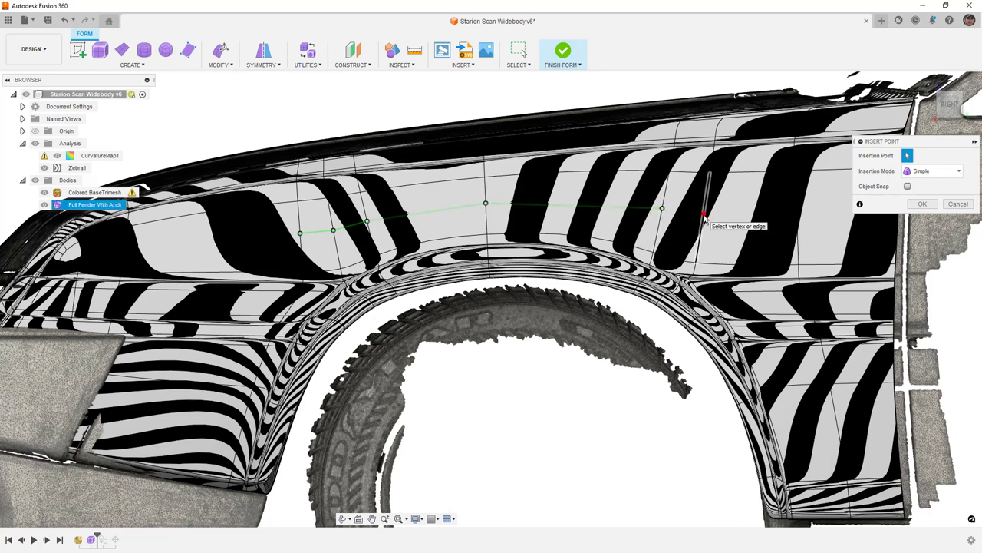
pyautogui.click(918, 203)
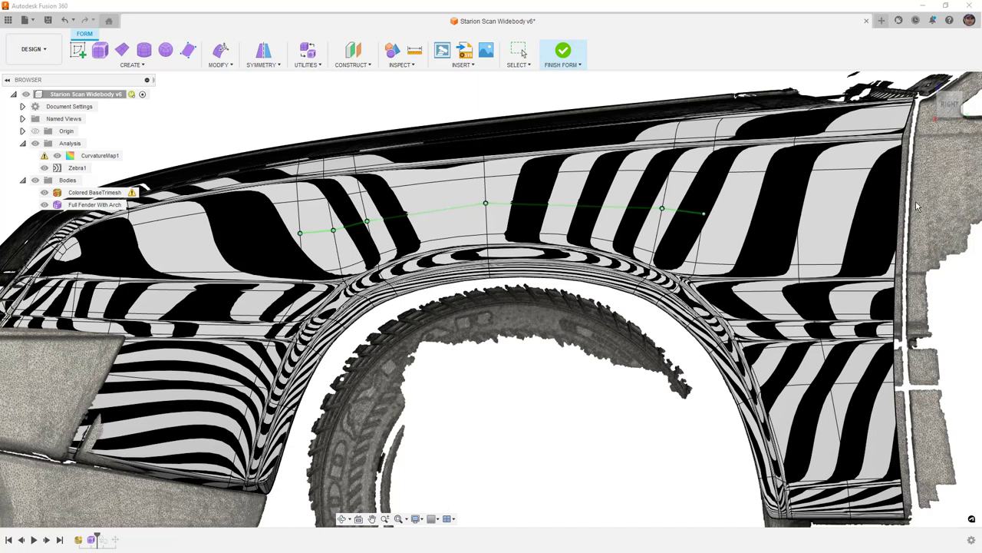
# - Try moving the two inserted edges above the middle of the wheel arch about 8.6 mm outward and 0.1 mm up using Edit Form
pyautogui.click(472, 206)
pyautogui.keyDown('shift'); pyautogui.click(499, 204); pyautogui.keyUp('shift')
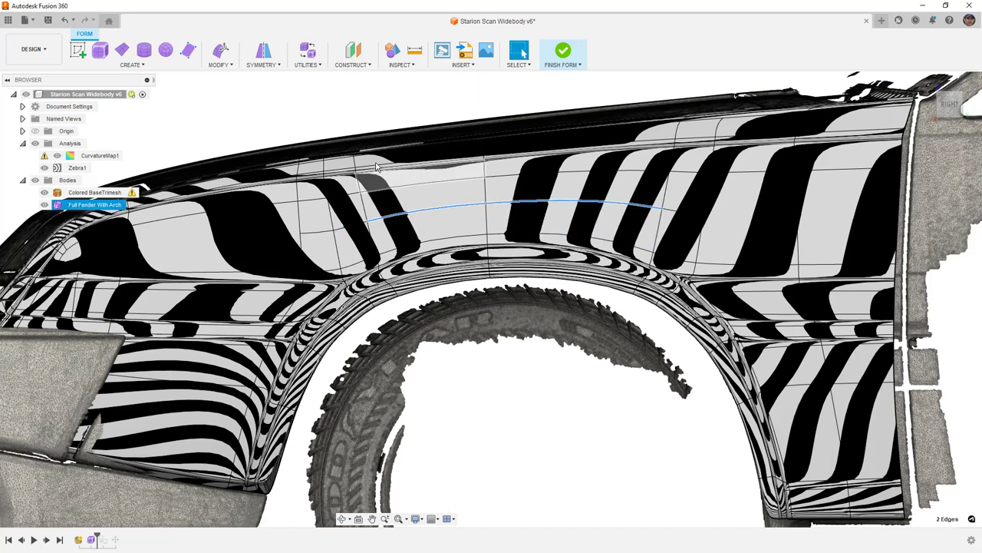
pyautogui.click(221, 52)
pyautogui.keyDown('shift'); pyautogui.moveTo(370, 152); pyautogui.dragTo(427, 151, button='middle'); pyautogui.keyUp('shift')
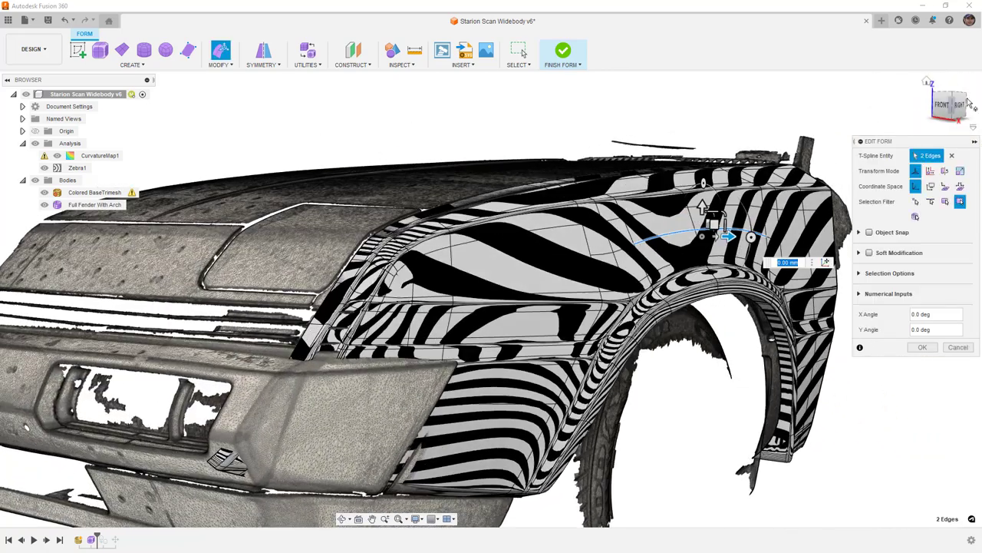
pyautogui.scroll(6, 674, 248)
pyautogui.keyDown('shift'); pyautogui.moveTo(674, 248); pyautogui.dragTo(729, 218, button='middle'); pyautogui.keyUp('shift')
pyautogui.scroll(2, 700, 194)
pyautogui.moveTo(699, 194); pyautogui.dragTo(715, 195)
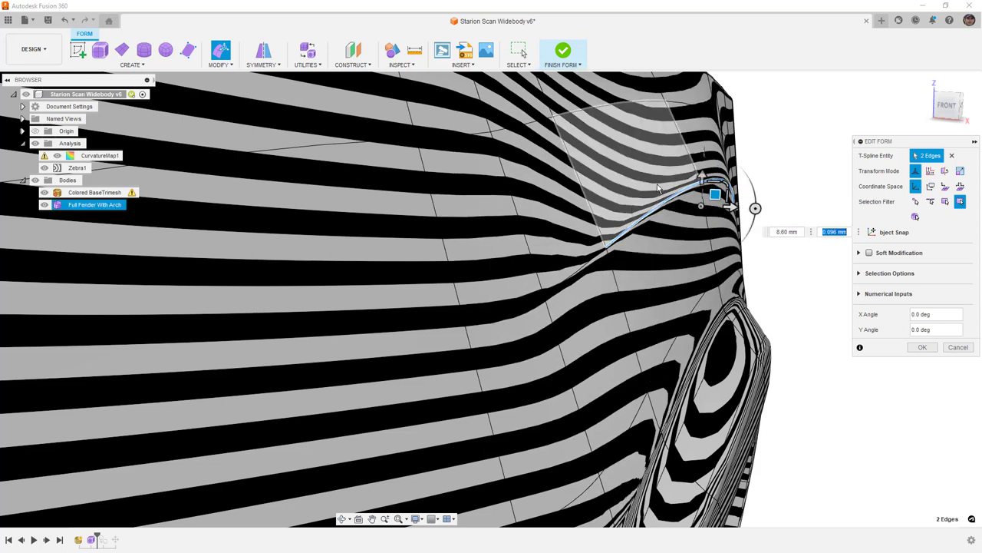
# - Try a larger edge offset in front view, about 10.9 mm outward and 1 mm down in total, comparing box and smooth display
pyautogui.click(948, 107)
pyautogui.scroll(1, 612, 175)
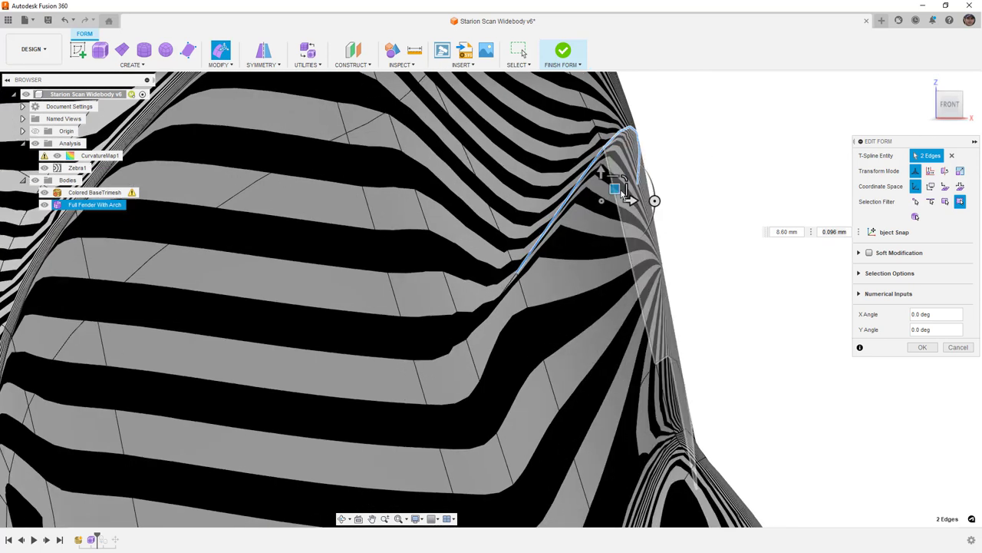
pyautogui.moveTo(616, 188); pyautogui.dragTo(626, 193)
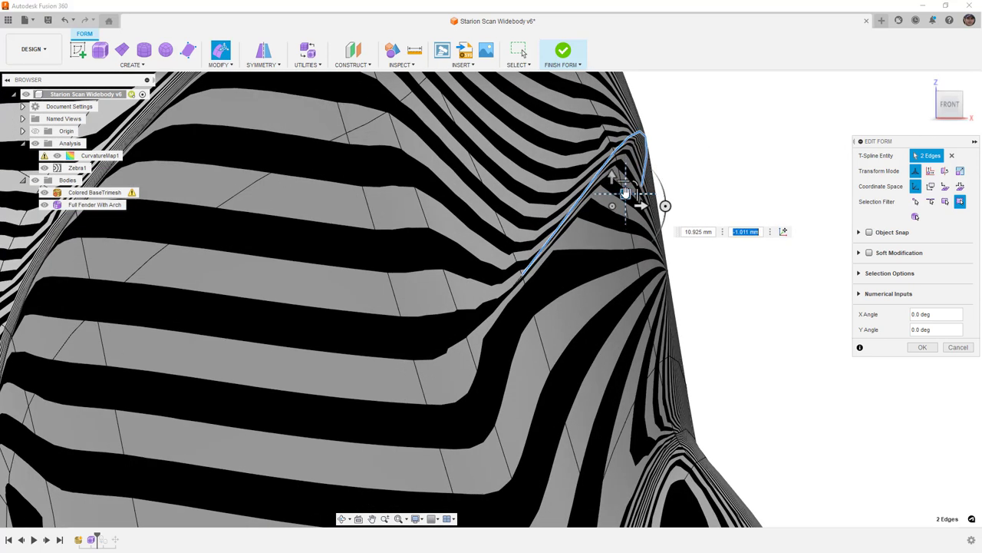
pyautogui.hotkey('alt', '1')
pyautogui.scroll(-4, 620, 201)
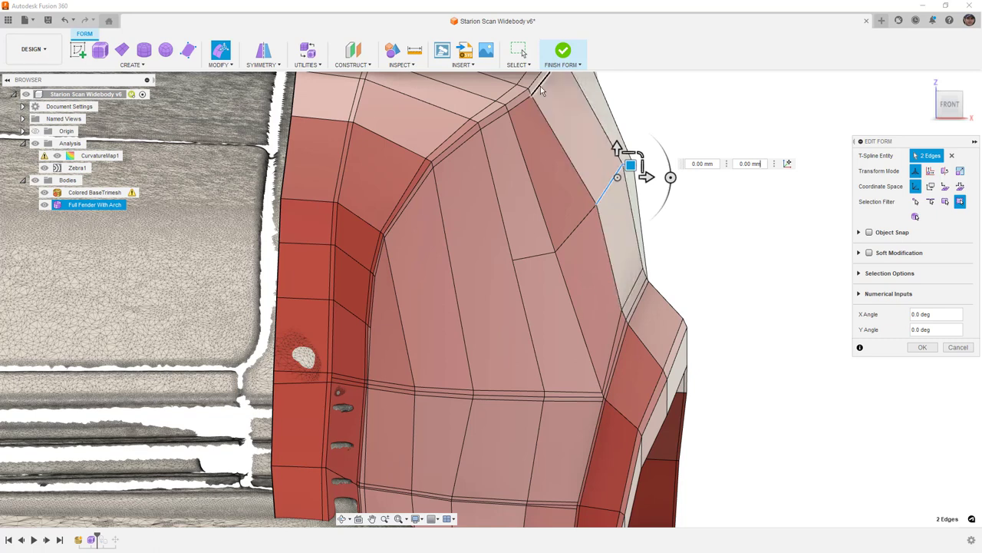
pyautogui.hotkey('alt', '3')
pyautogui.scroll(5, 619, 192)
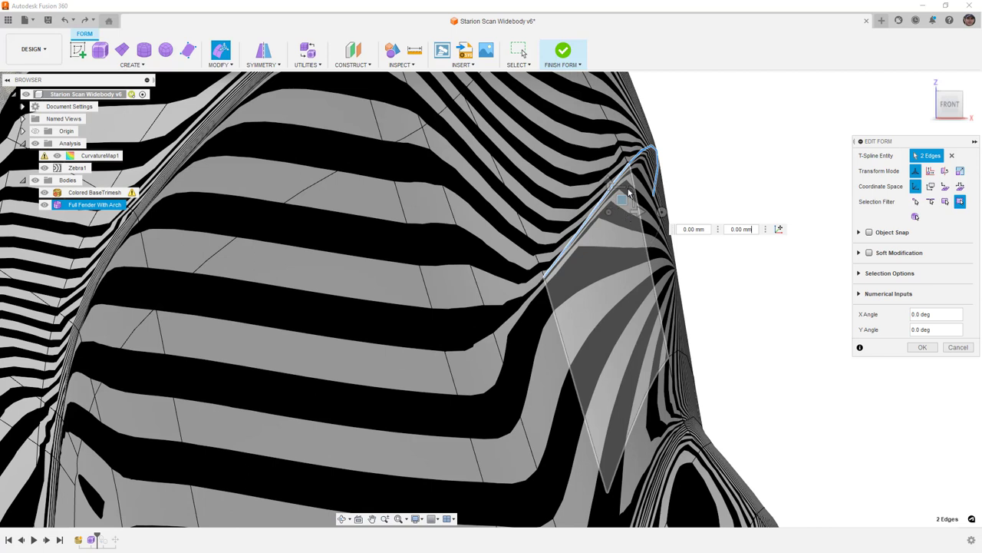
# - Undo the moves of the two edges and leave Edit Form without changing the fender
pyautogui.hotkey('ctrl', 'z')
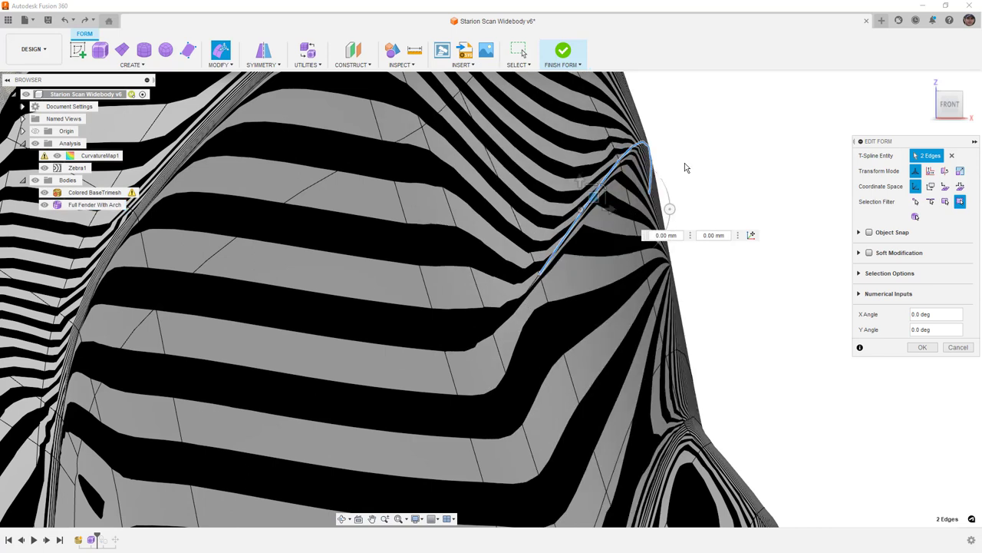
pyautogui.hotkey('ctrl', 'z')
pyautogui.click(682, 164)
pyautogui.scroll(-4, 603, 178)
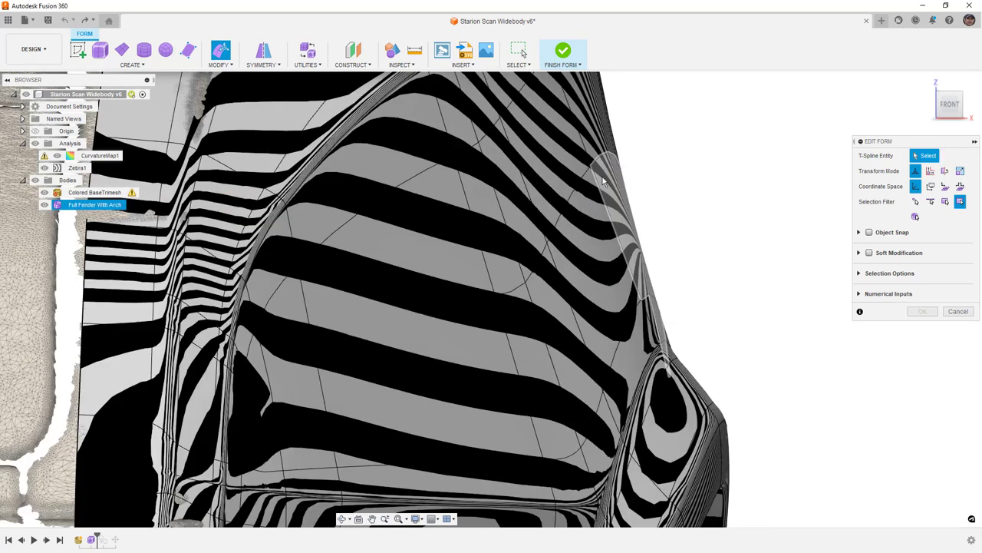
pyautogui.scroll(-4, 602, 182)
pyautogui.click(952, 313)
# - Examine the zebra stripes above the wheel arch from the right side and hide the zebra analysis
pyautogui.keyDown('shift'); pyautogui.moveTo(807, 310); pyautogui.dragTo(713, 290, button='middle'); pyautogui.keyUp('shift')
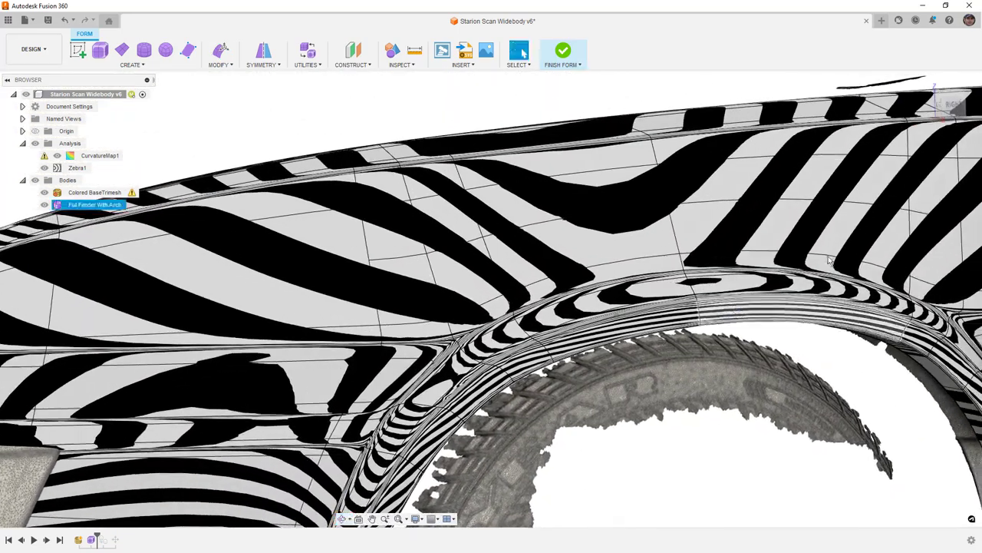
pyautogui.click(954, 108)
pyautogui.scroll(3, 601, 251)
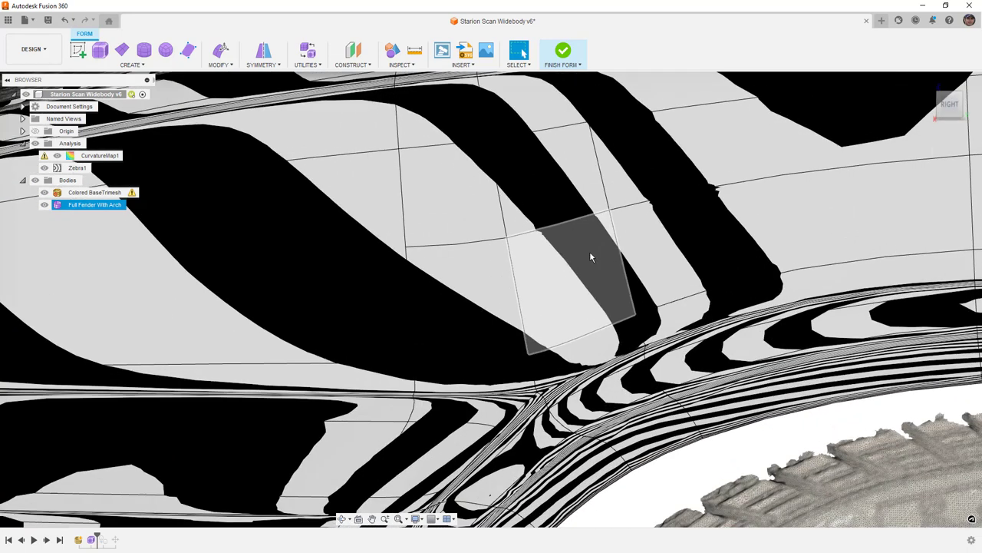
pyautogui.scroll(-3, 587, 253)
pyautogui.scroll(-3, 584, 258)
pyautogui.moveTo(723, 252); pyautogui.dragTo(626, 248, button='middle')
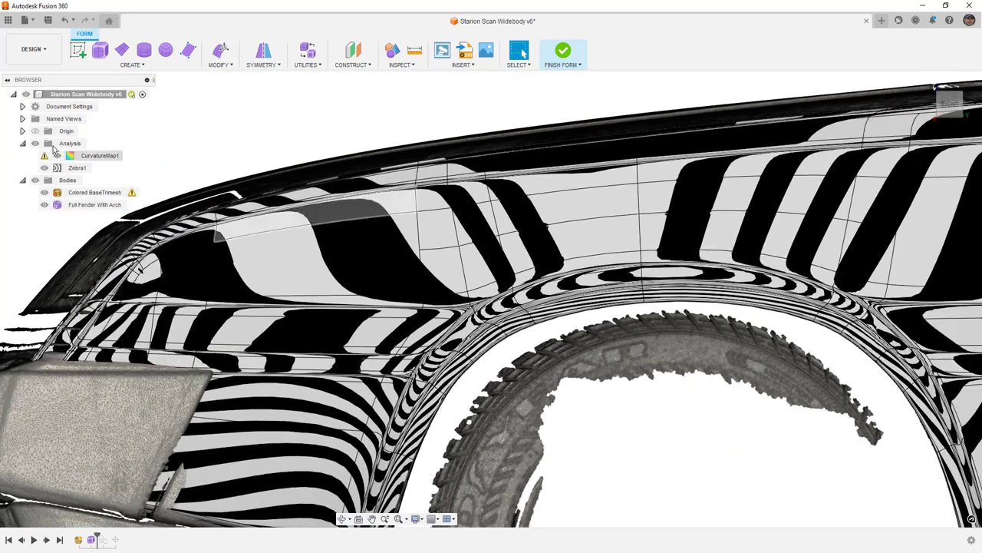
pyautogui.click(44, 168)
pyautogui.keyDown('shift'); pyautogui.moveTo(501, 242); pyautogui.dragTo(508, 243, button='middle'); pyautogui.keyUp('shift')
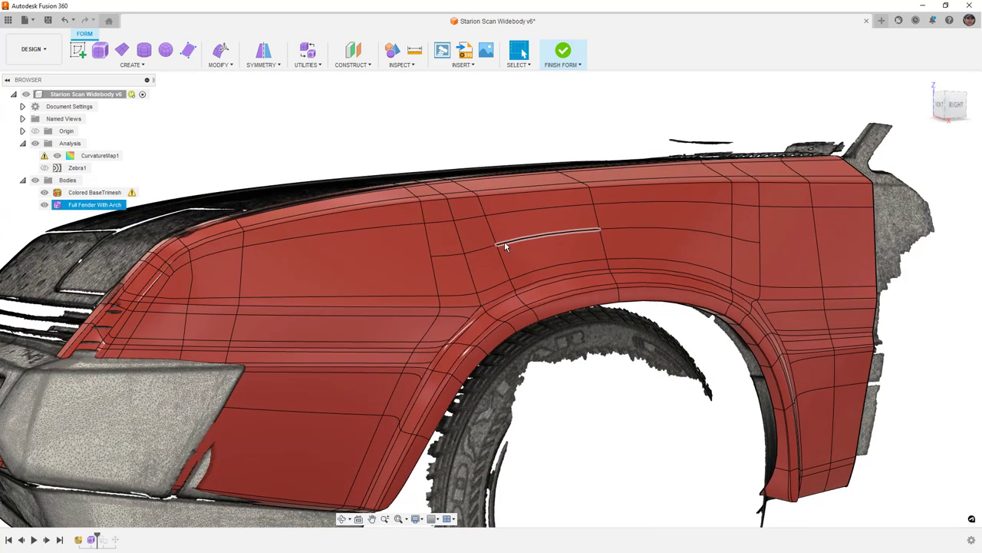
# - Display the model shaded without edges and examine the fender surface above the wheel arch, including the edge line running across it
pyautogui.hotkey('ctrl', '4')
pyautogui.keyDown('shift'); pyautogui.moveTo(628, 356); pyautogui.dragTo(663, 359, button='middle'); pyautogui.keyUp('shift')
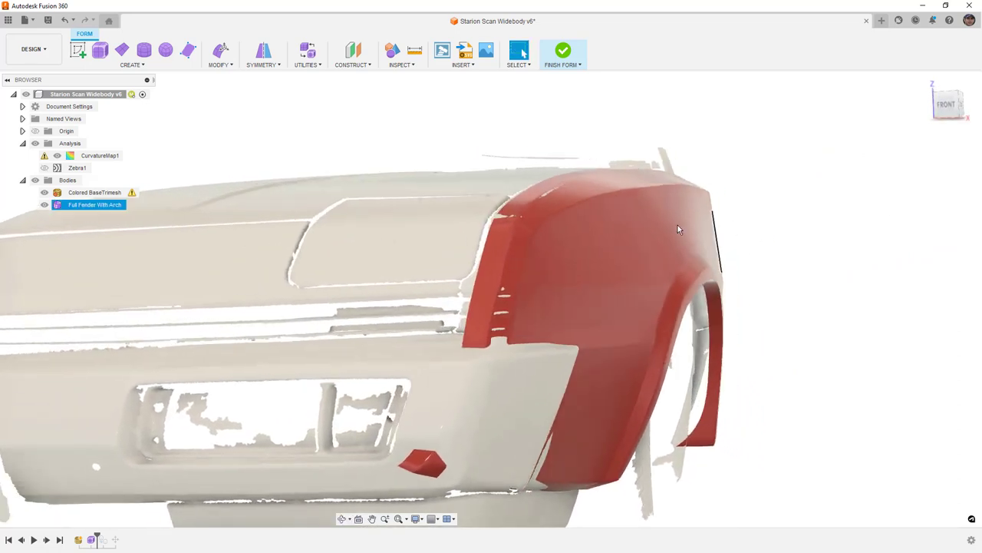
pyautogui.scroll(4, 678, 225)
pyautogui.doubleClick(670, 223)
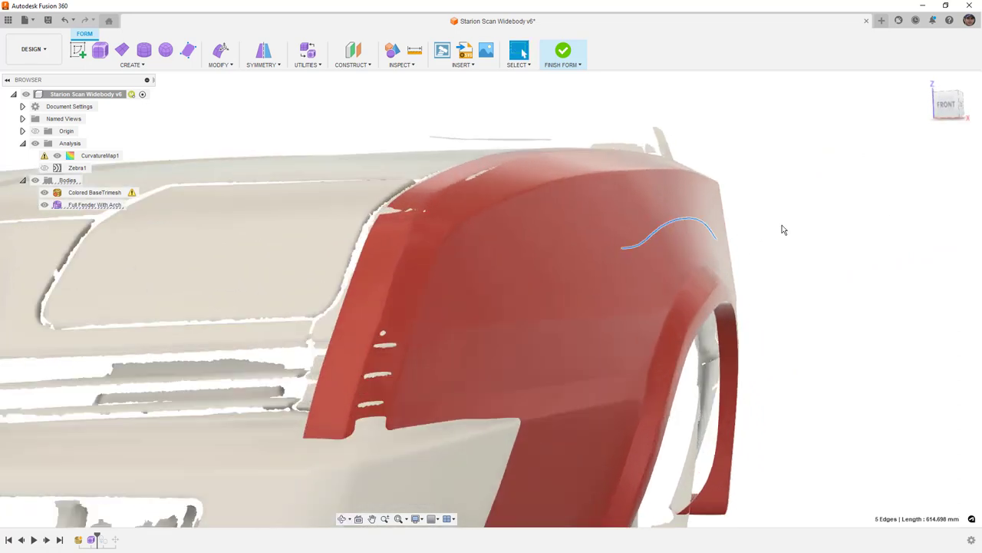
pyautogui.scroll(2, 783, 229)
pyautogui.keyDown('shift'); pyautogui.moveTo(779, 225); pyautogui.dragTo(775, 226, button='middle'); pyautogui.keyUp('shift')
pyautogui.scroll(2, 760, 224)
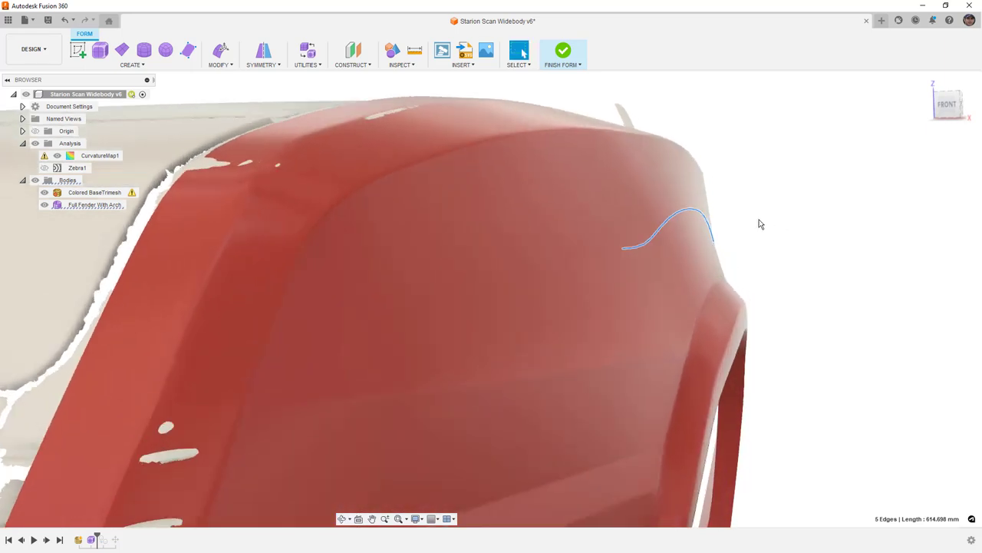
pyautogui.click(760, 224)
pyautogui.keyDown('shift'); pyautogui.moveTo(766, 243); pyautogui.dragTo(634, 248, button='middle'); pyautogui.keyUp('shift')
pyautogui.keyDown('shift'); pyautogui.moveTo(699, 252); pyautogui.dragTo(559, 229, button='middle'); pyautogui.keyUp('shift')
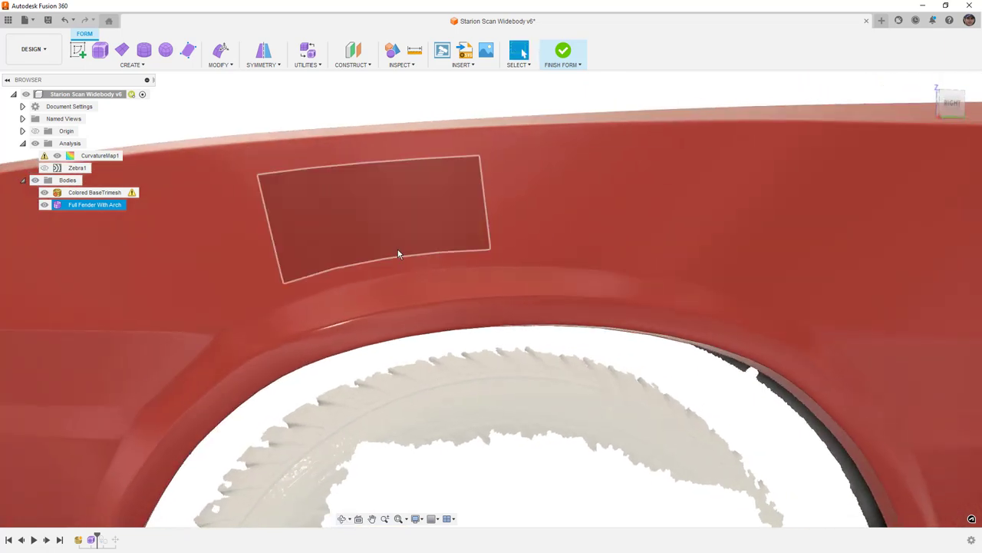
# - Switch the whole-fender display back to shaded with visible edges and clear the selection
pyautogui.scroll(-8, 398, 254)
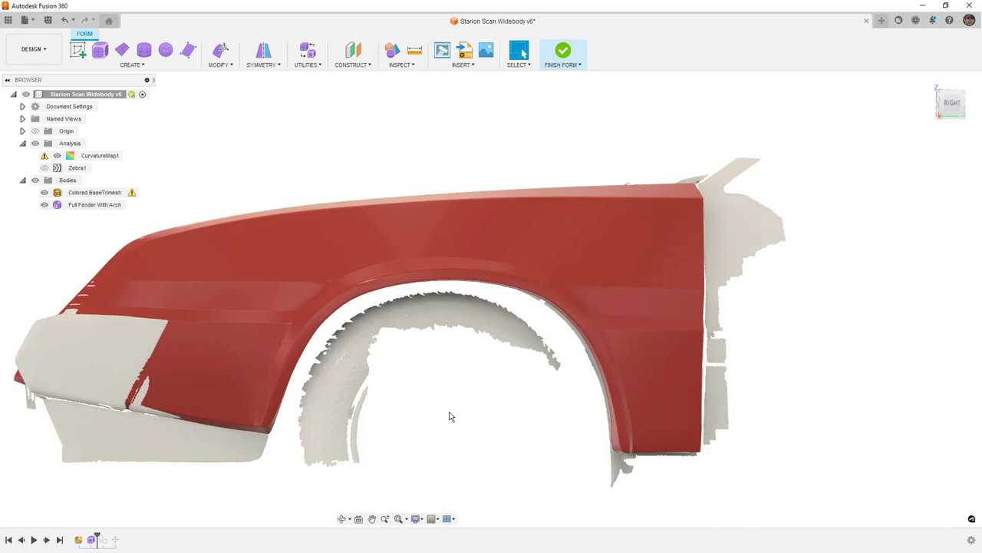
pyautogui.click(510, 258)
pyautogui.hotkey('ctrl', '6')
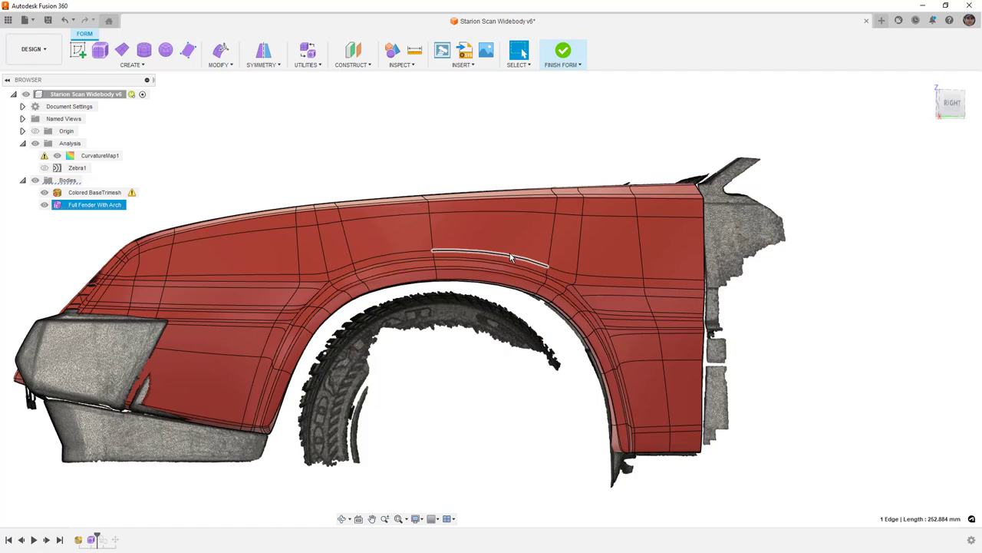
pyautogui.click(489, 440)
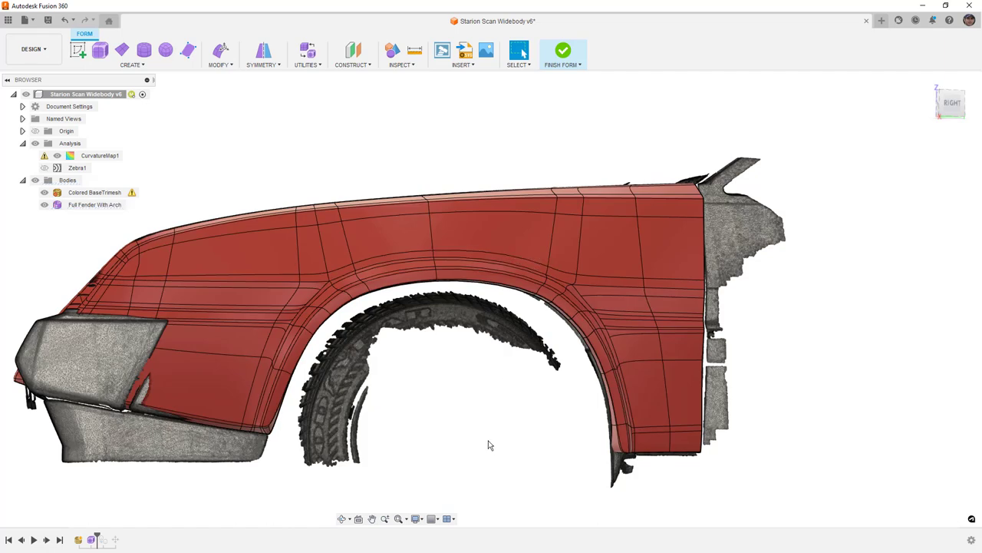
# - From below, examine the lower rear underside of the fender against the scan, marking the bottom edge just behind the wheel arch
pyautogui.moveTo(497, 446)
pyautogui.keyDown('shift'); pyautogui.mouseDown(button='middle')
pyautogui.moveTo(502, 430)
pyautogui.moveTo(505, 441)
pyautogui.mouseUp(button='middle'); pyautogui.keyUp('shift')
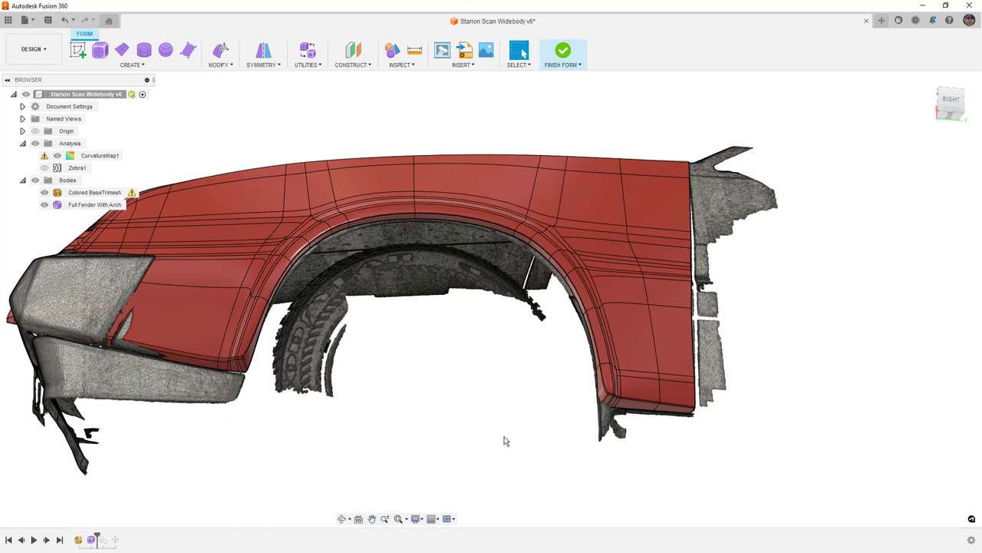
pyautogui.click(951, 118)
pyautogui.scroll(-5, 533, 181)
pyautogui.moveTo(569, 302); pyautogui.dragTo(563, 242, button='middle')
pyautogui.scroll(10, 591, 291)
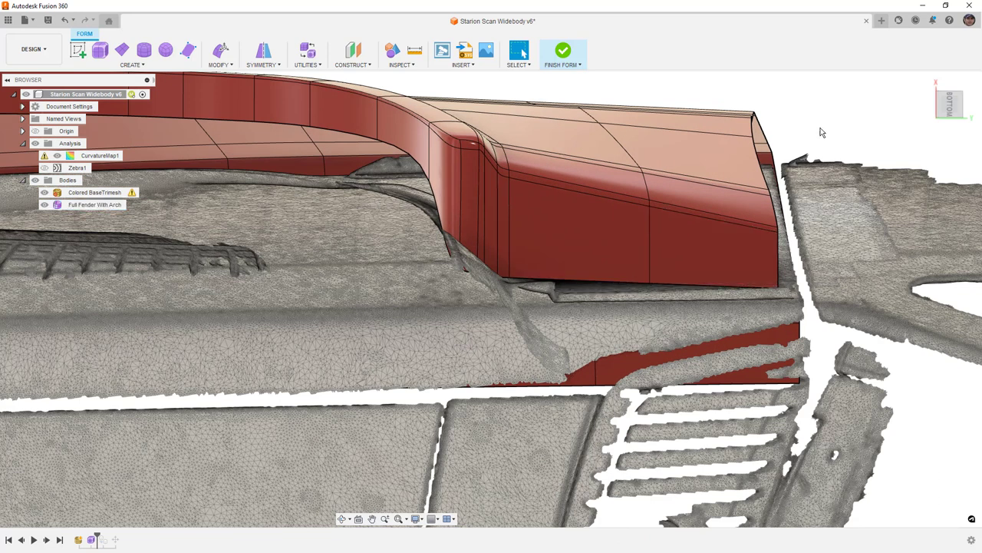
pyautogui.click(759, 120)
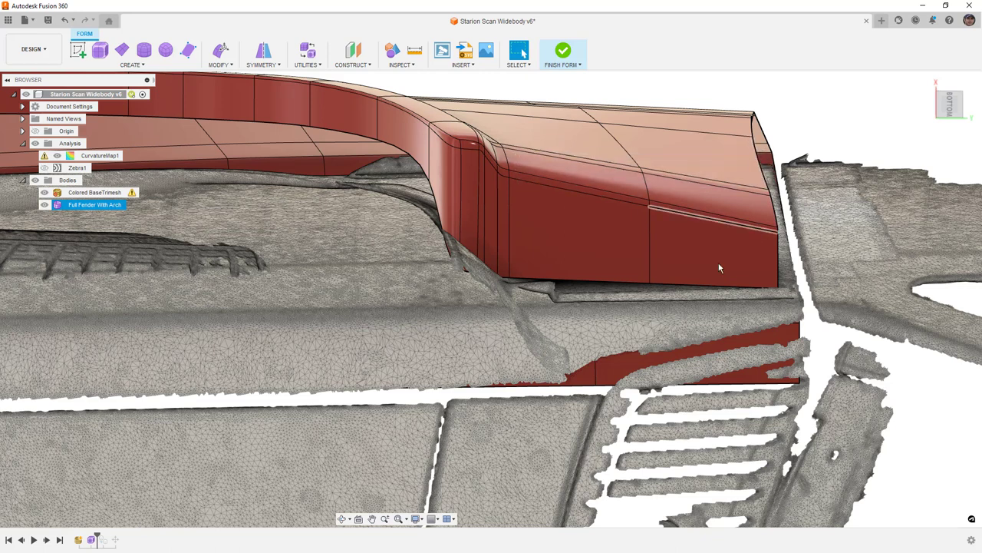
pyautogui.click(622, 285)
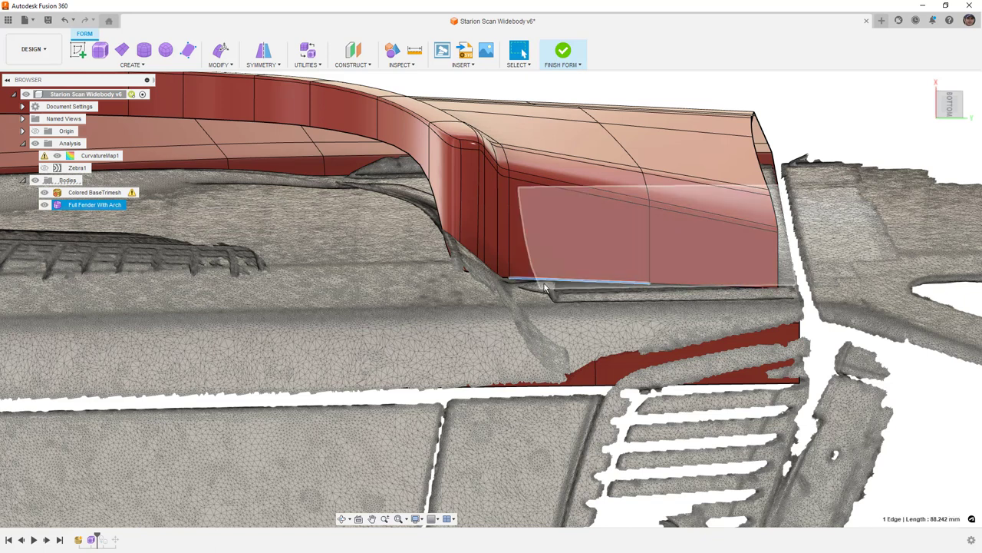
pyautogui.scroll(-5, 559, 284)
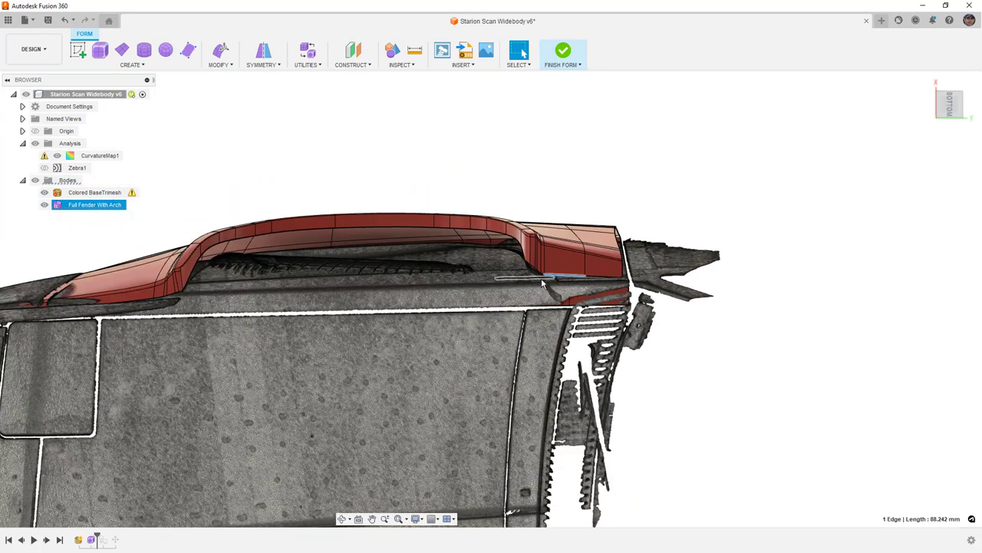
pyautogui.scroll(5, 542, 284)
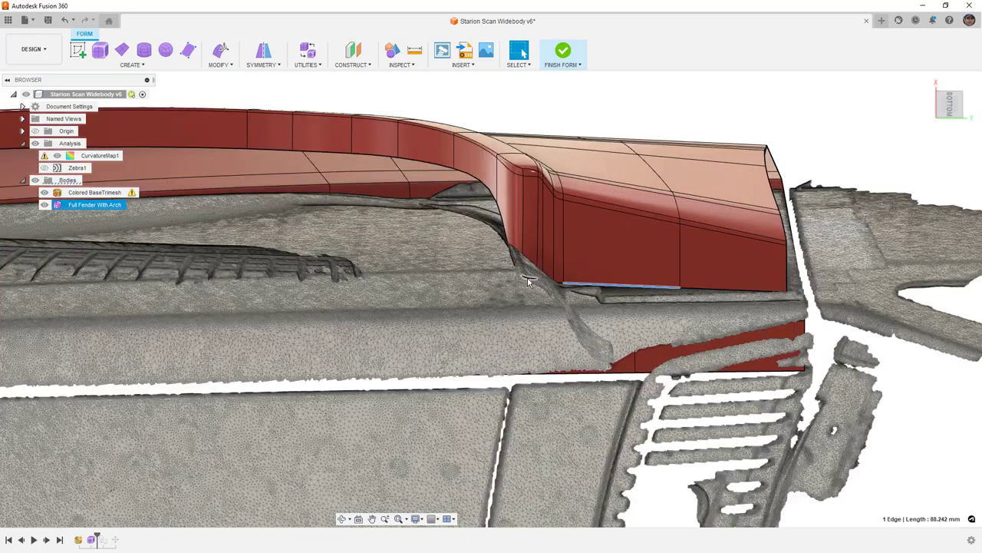
# - Temporarily hide the Full Fender With Arch body to examine the scan's lower rear lip around the selected edge
pyautogui.scroll(-4, 528, 282)
pyautogui.click(44, 205)
pyautogui.keyDown('shift'); pyautogui.moveTo(474, 202); pyautogui.dragTo(438, 253, button='middle'); pyautogui.keyUp('shift')
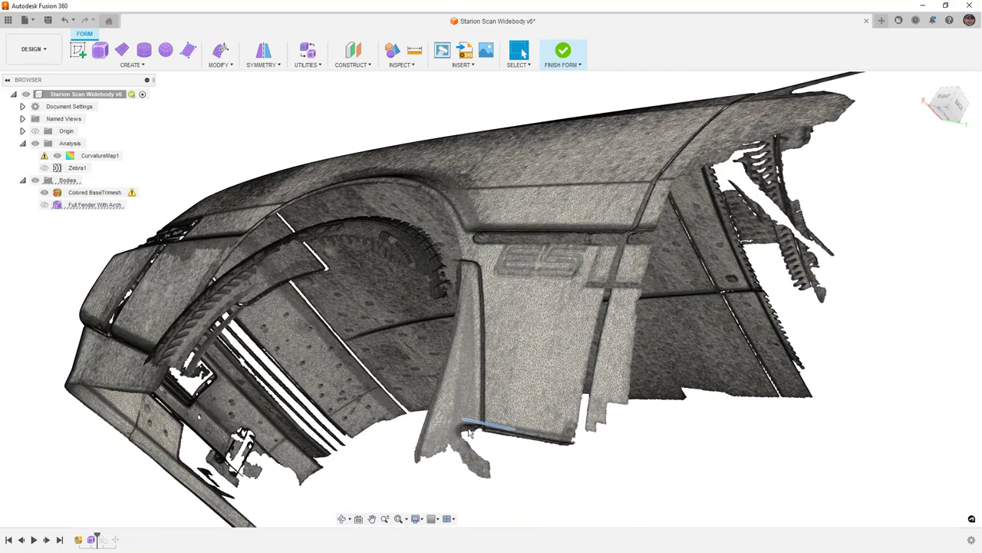
pyautogui.scroll(6, 469, 434)
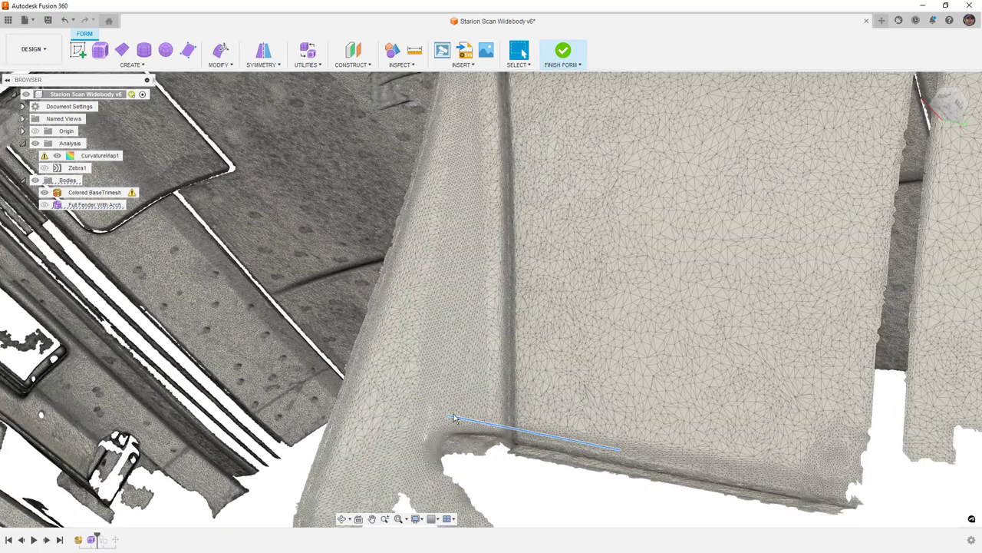
pyautogui.scroll(-5, 591, 402)
pyautogui.keyDown('shift'); pyautogui.moveTo(592, 403); pyautogui.dragTo(581, 431, button='middle'); pyautogui.keyUp('shift')
pyautogui.scroll(1, 633, 470)
pyautogui.scroll(5, 634, 470)
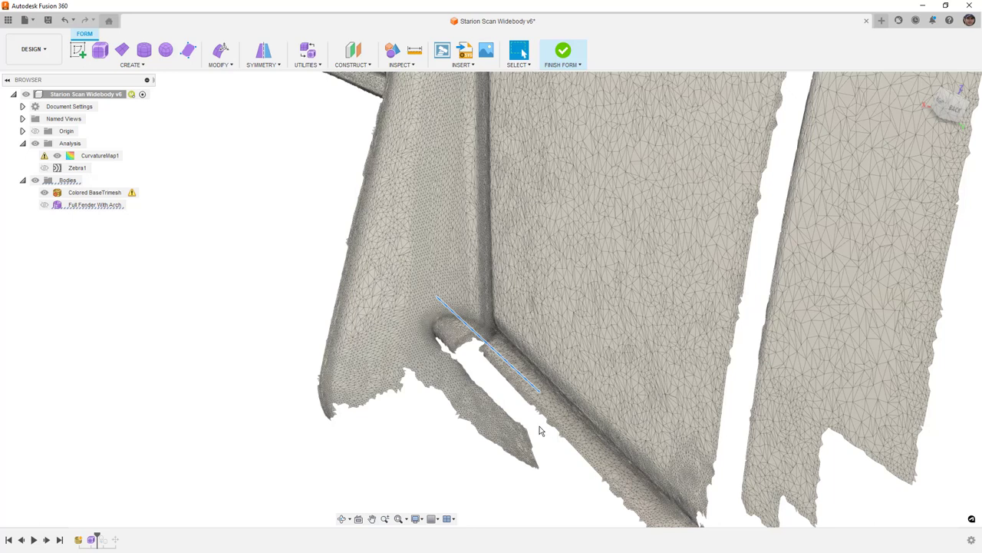
pyautogui.scroll(-5, 528, 386)
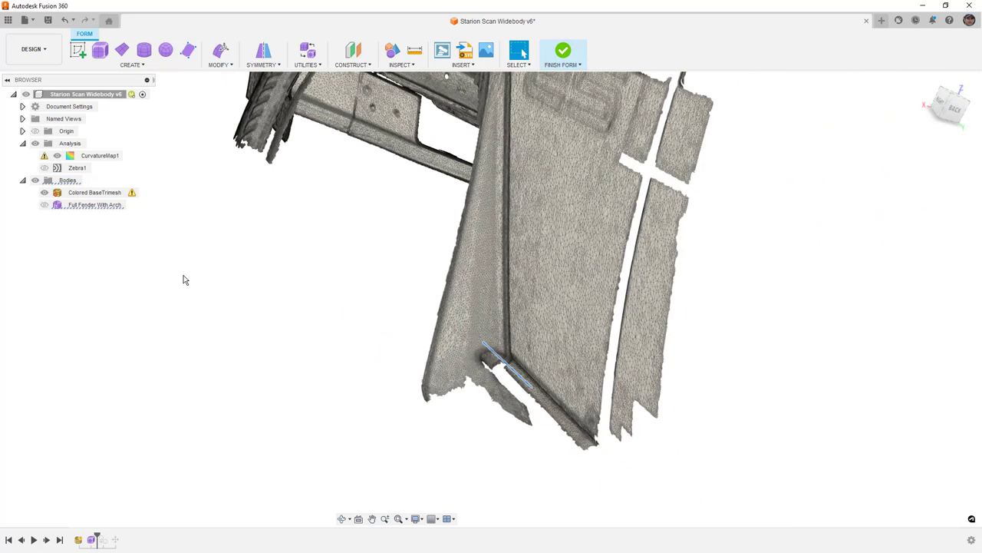
pyautogui.click(44, 205)
# - Try to pull the rear corner vertex and its neighbour on the fender's bottom edge onto the scan mesh
pyautogui.keyDown('shift'); pyautogui.moveTo(453, 468); pyautogui.dragTo(566, 415, button='middle'); pyautogui.keyUp('shift')
pyautogui.scroll(3, 567, 417)
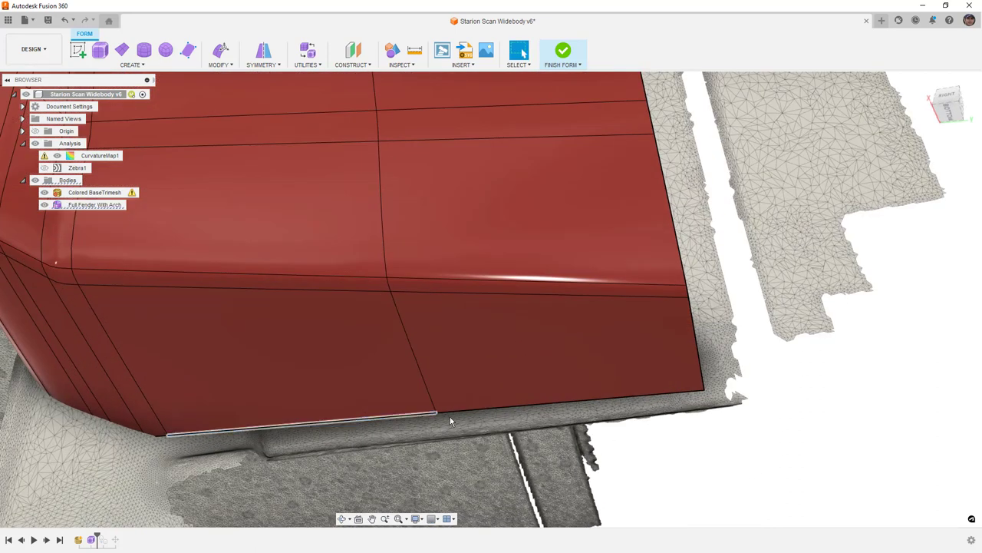
pyautogui.click(220, 65)
pyautogui.click(226, 270)
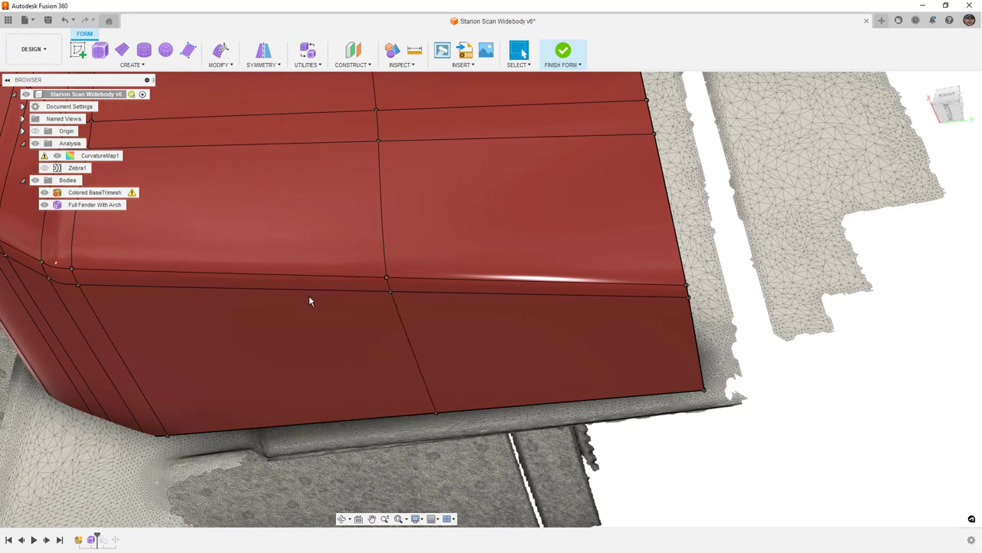
pyautogui.click(704, 391)
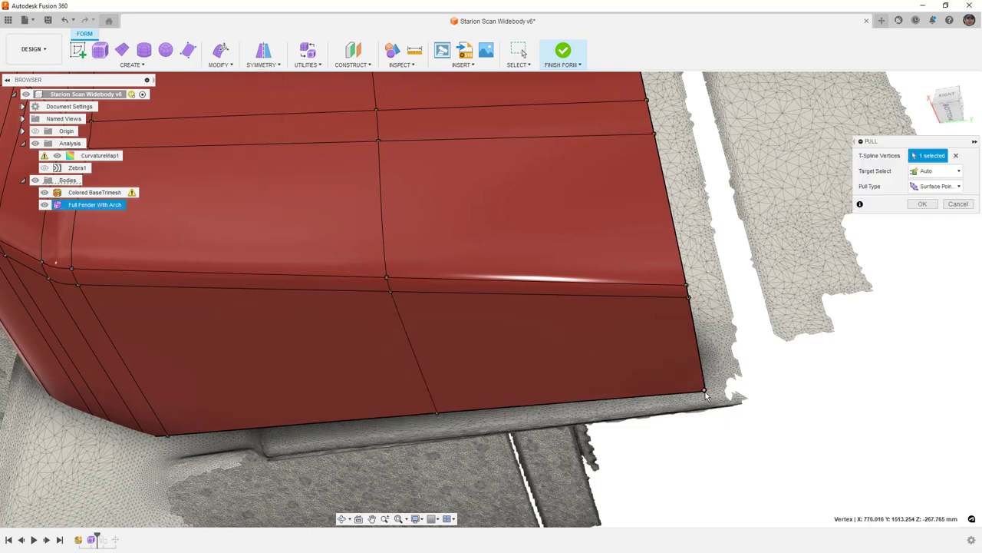
pyautogui.click(439, 414)
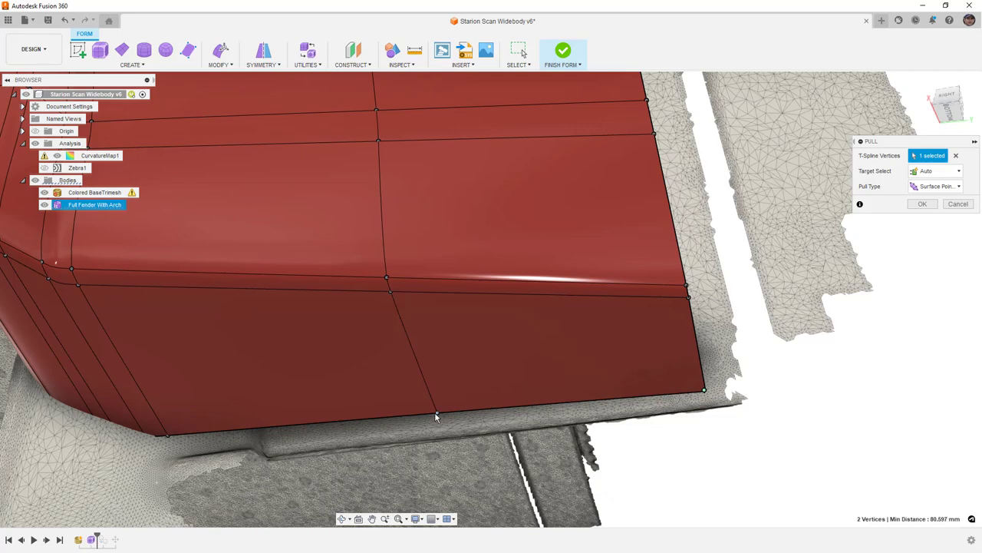
pyautogui.keyDown('shift'); pyautogui.moveTo(703, 392); pyautogui.dragTo(634, 419, button='middle'); pyautogui.keyUp('shift')
pyautogui.keyDown('shift'); pyautogui.moveTo(681, 364); pyautogui.dragTo(678, 358, button='middle'); pyautogui.keyUp('shift')
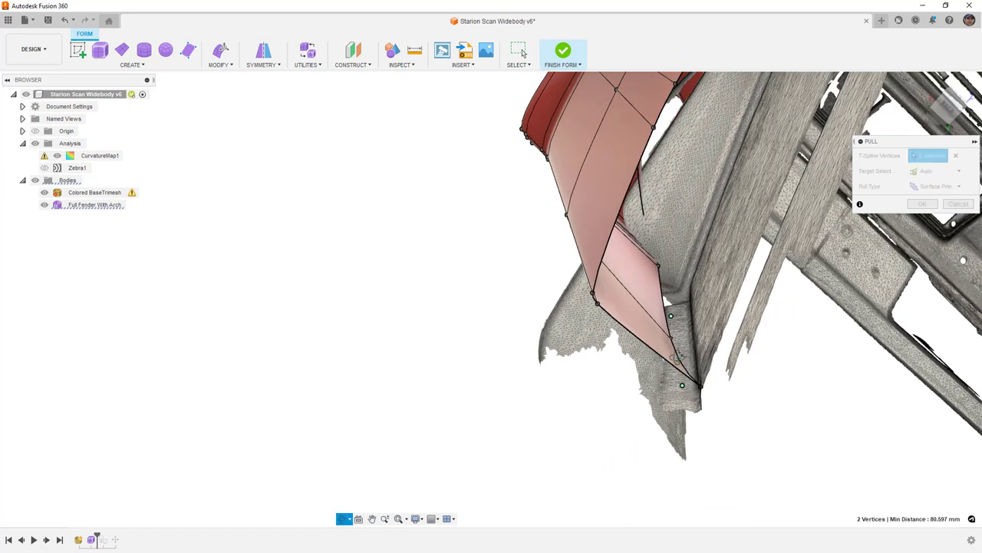
pyautogui.scroll(5, 675, 344)
pyautogui.scroll(3, 674, 343)
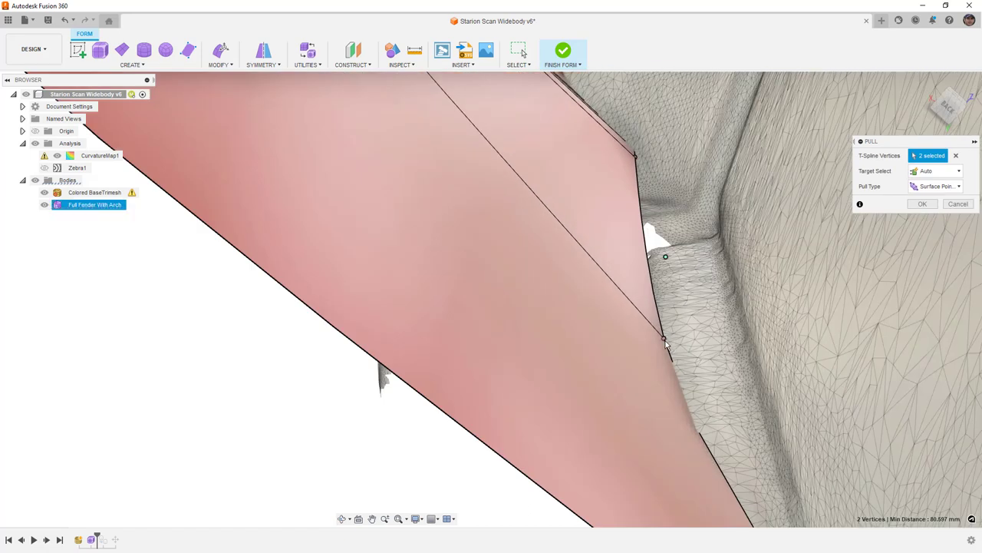
pyautogui.scroll(-3, 672, 345)
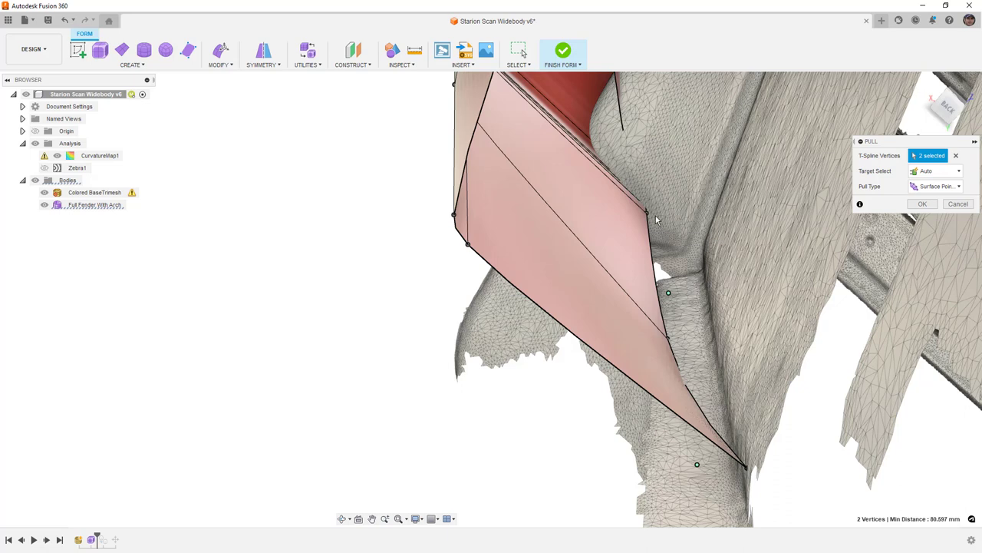
pyautogui.scroll(-4, 657, 220)
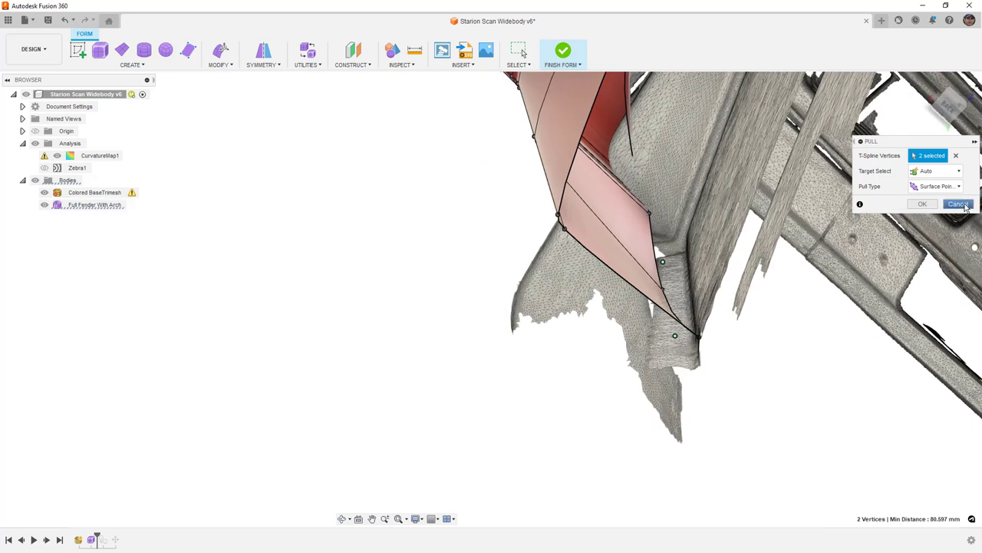
pyautogui.click(959, 204)
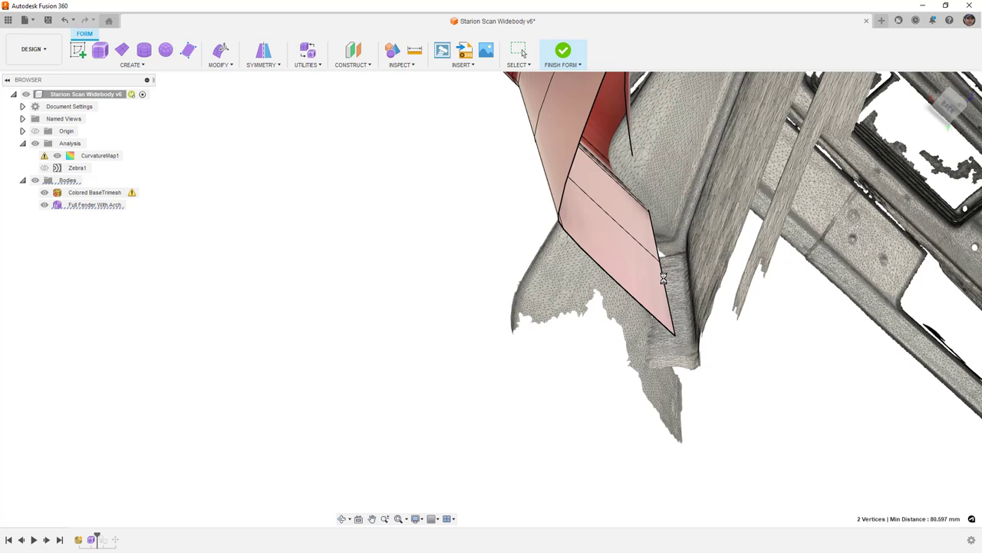
# - Use Edit Form to move the two bottom edges behind the wheel arch toward the scanned lip by about -1.96 mm and -3.57 mm
pyautogui.click(665, 282)
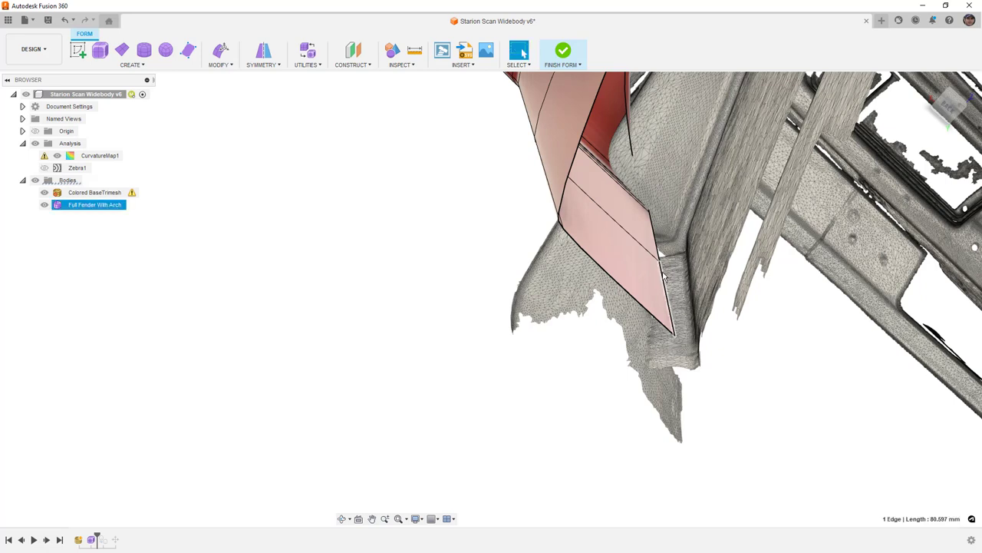
pyautogui.keyDown('shift'); pyautogui.click(656, 237); pyautogui.keyUp('shift')
pyautogui.keyDown('shift'); pyautogui.moveTo(655, 238); pyautogui.dragTo(638, 284, button='middle'); pyautogui.keyUp('shift')
pyautogui.scroll(-3, 669, 275)
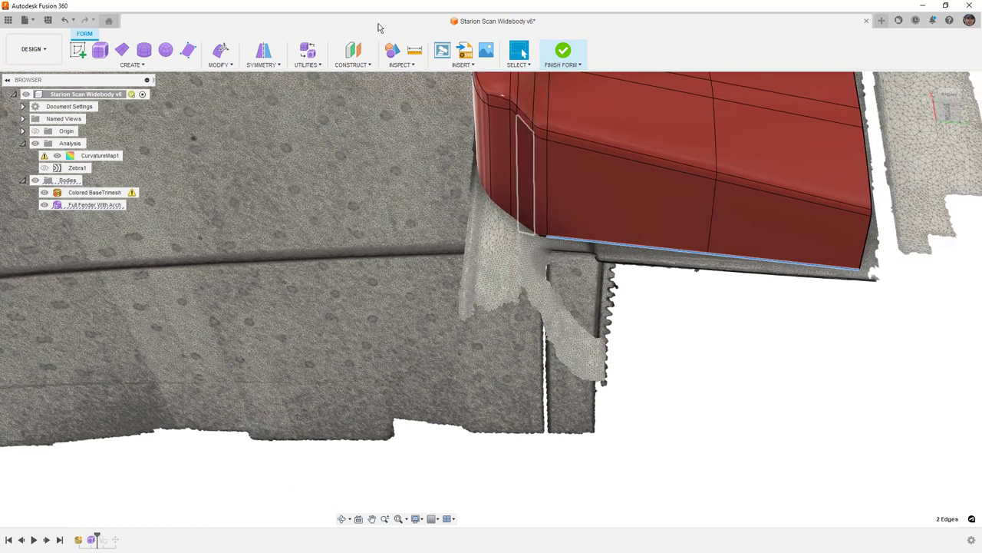
pyautogui.click(226, 53)
pyautogui.moveTo(796, 235); pyautogui.dragTo(623, 233, button='middle')
pyautogui.keyDown('shift'); pyautogui.moveTo(678, 265); pyautogui.dragTo(577, 269, button='middle'); pyautogui.keyUp('shift')
pyautogui.moveTo(653, 161); pyautogui.dragTo(673, 162)
pyautogui.moveTo(706, 290)
pyautogui.keyDown('shift'); pyautogui.mouseDown(button='middle')
pyautogui.moveTo(727, 285)
pyautogui.moveTo(719, 297)
pyautogui.mouseUp(button='middle'); pyautogui.keyUp('shift')
pyautogui.moveTo(567, 184); pyautogui.dragTo(566, 198)
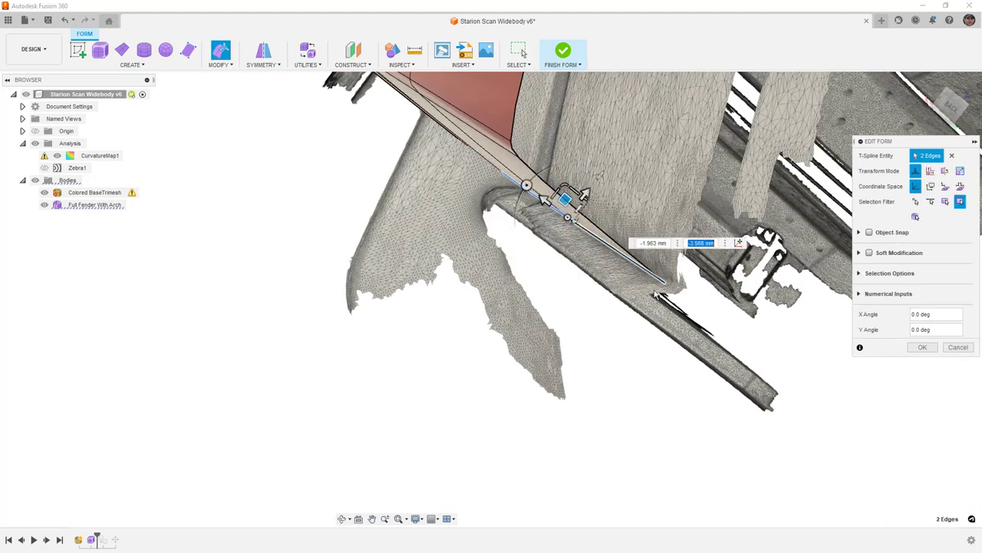
pyautogui.keyDown('shift'); pyautogui.moveTo(667, 287); pyautogui.dragTo(655, 288, button='middle'); pyautogui.keyUp('shift')
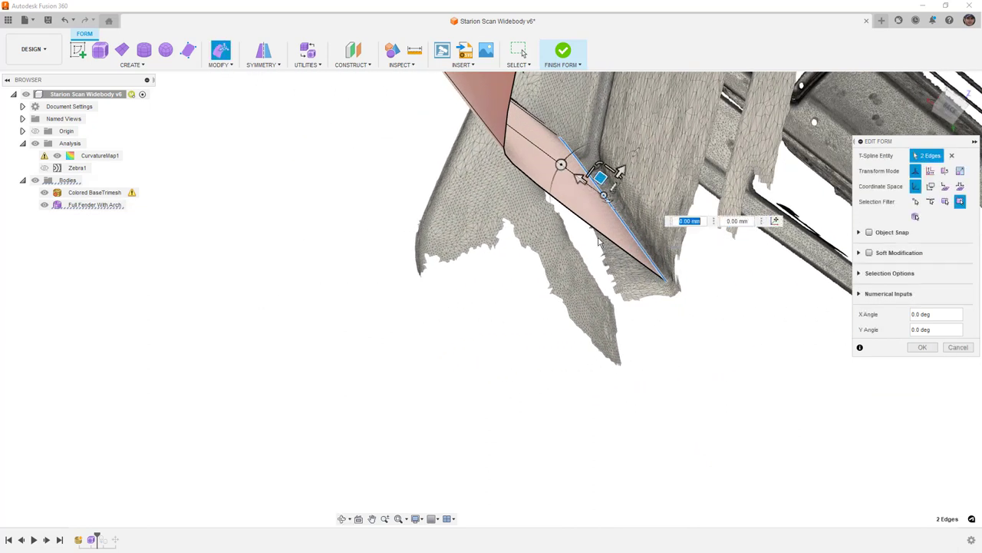
# - Set the pivot at the fender's lower rear corner vertex and flatten the two bottom edges by scaling them in one direction to about 0.018
pyautogui.click(773, 223)
pyautogui.click(669, 282)
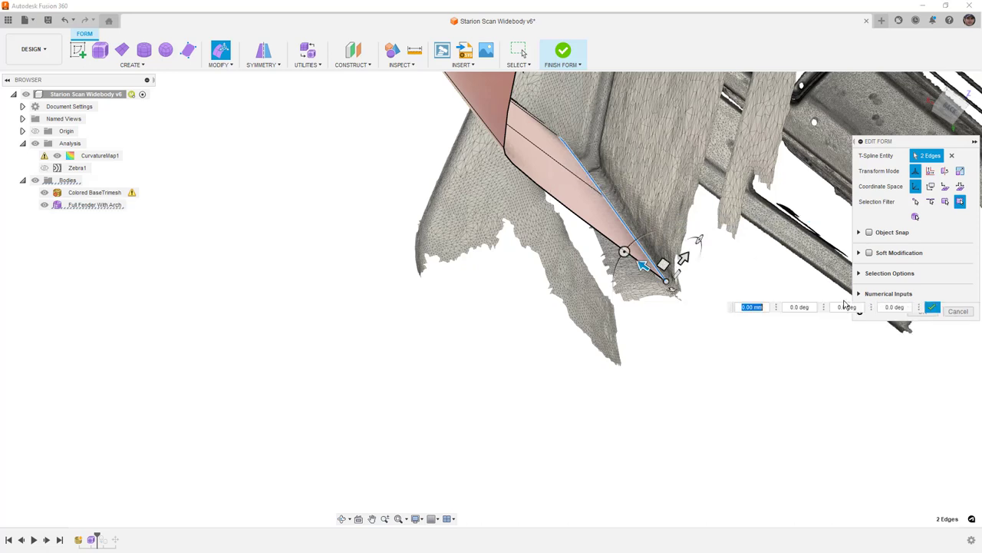
pyautogui.click(936, 313)
pyautogui.keyDown('shift'); pyautogui.moveTo(697, 239); pyautogui.dragTo(721, 228, button='middle'); pyautogui.keyUp('shift')
pyautogui.moveTo(690, 243); pyautogui.dragTo(841, 329)
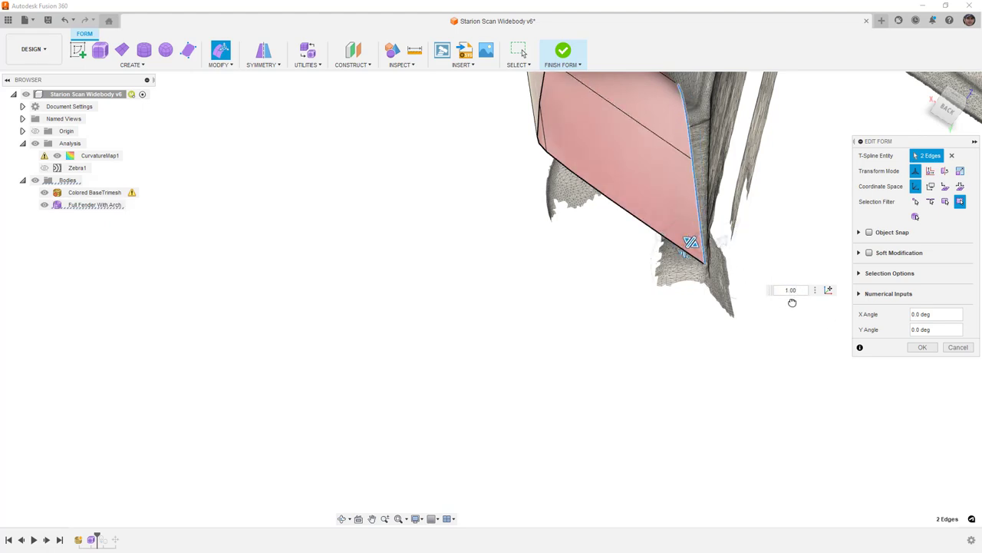
pyautogui.moveTo(792, 303); pyautogui.dragTo(773, 297)
# - Hide the Colored BaseTrimesh scan and inspect the two bottom edges from below
pyautogui.keyDown('shift'); pyautogui.moveTo(704, 341); pyautogui.dragTo(766, 322, button='middle'); pyautogui.keyUp('shift')
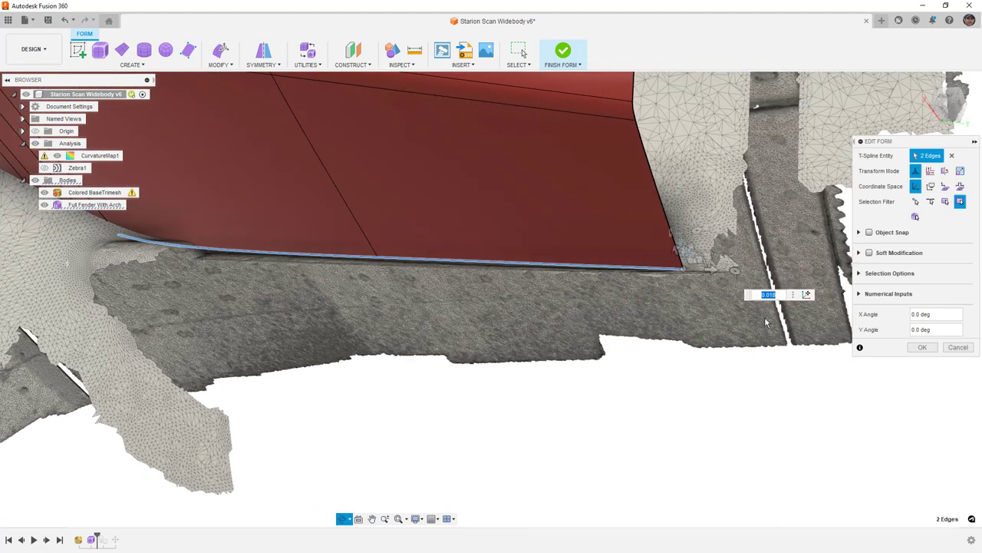
pyautogui.scroll(-4, 760, 325)
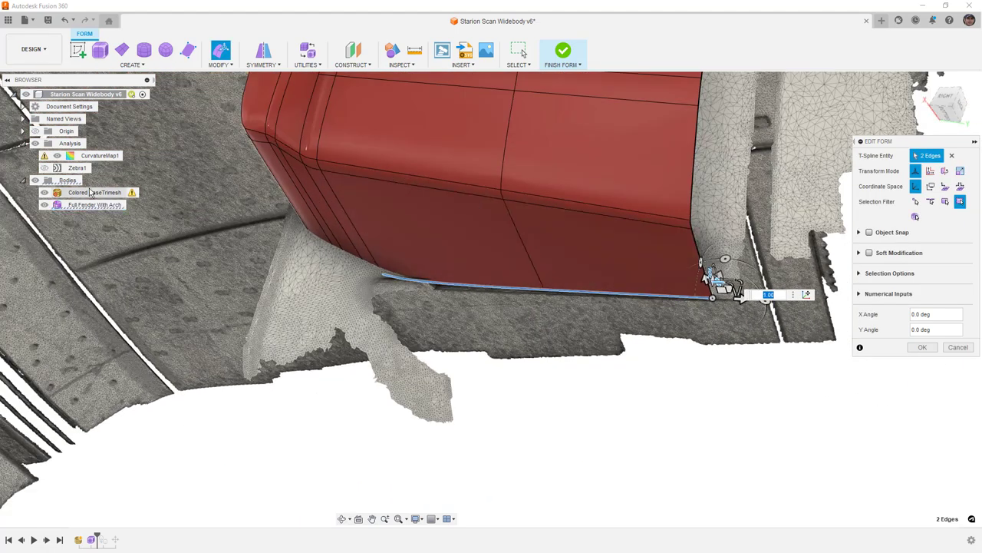
pyautogui.click(44, 192)
pyautogui.keyDown('shift'); pyautogui.moveTo(471, 311); pyautogui.dragTo(372, 290, button='middle'); pyautogui.keyUp('shift')
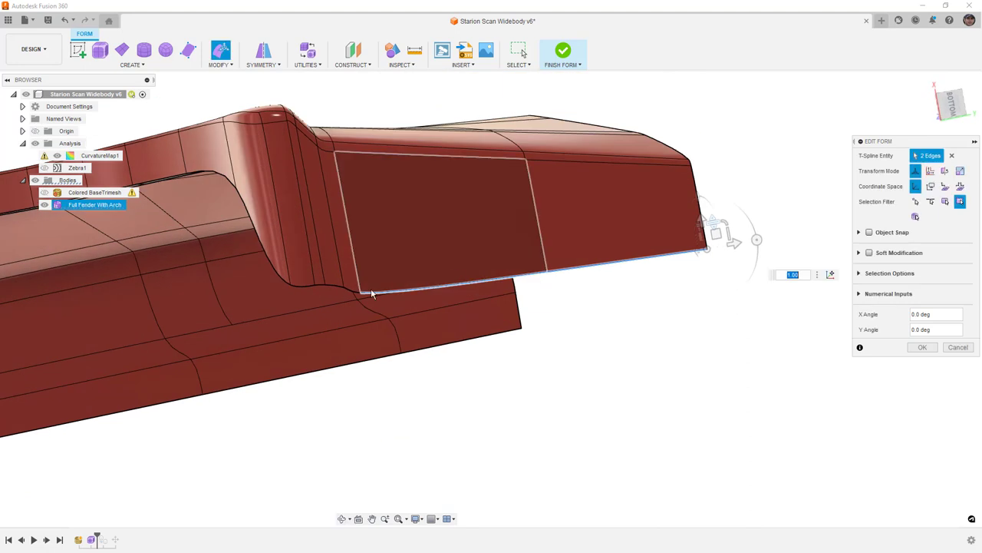
# - Flatten the six bottom-edge vertices behind the wheel arch by scaling them in one direction to about 0.069 from a pivot at the rear corner vertex
pyautogui.click(952, 105)
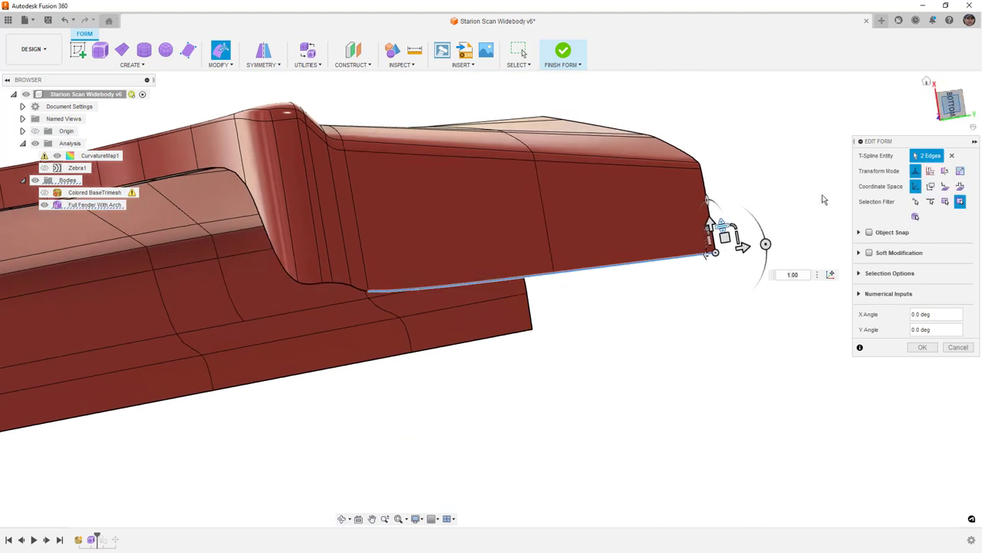
pyautogui.scroll(-4, 458, 279)
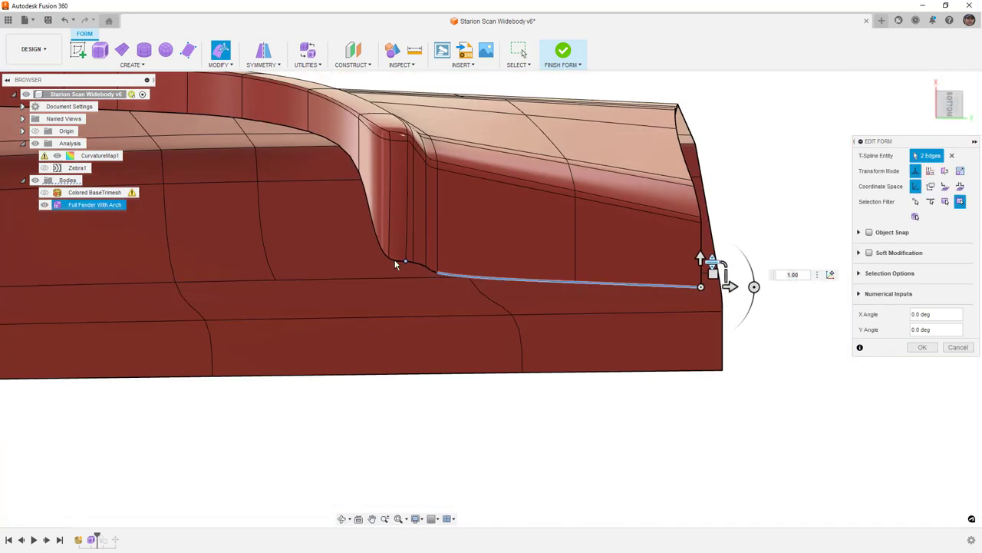
pyautogui.scroll(1, 391, 259)
pyautogui.click(390, 260)
pyautogui.keyDown('ctrl'); pyautogui.click(410, 264); pyautogui.keyUp('ctrl')
pyautogui.keyDown('ctrl'); pyautogui.click(419, 264); pyautogui.keyUp('ctrl')
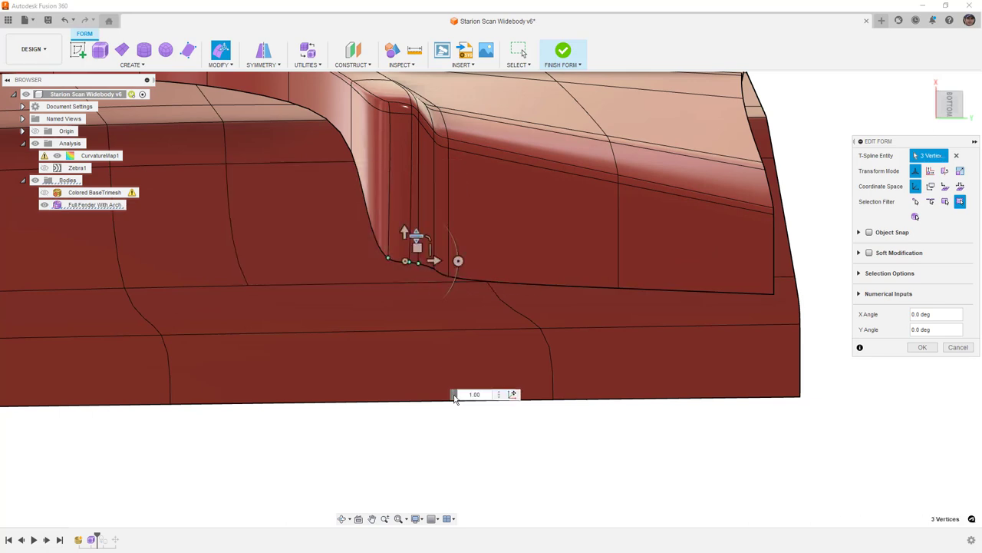
pyautogui.moveTo(454, 398); pyautogui.dragTo(456, 451)
pyautogui.keyDown('ctrl'); pyautogui.click(435, 270); pyautogui.keyUp('ctrl')
pyautogui.keyDown('ctrl'); pyautogui.click(448, 277); pyautogui.keyUp('ctrl')
pyautogui.keyDown('ctrl'); pyautogui.click(774, 295); pyautogui.keyUp('ctrl')
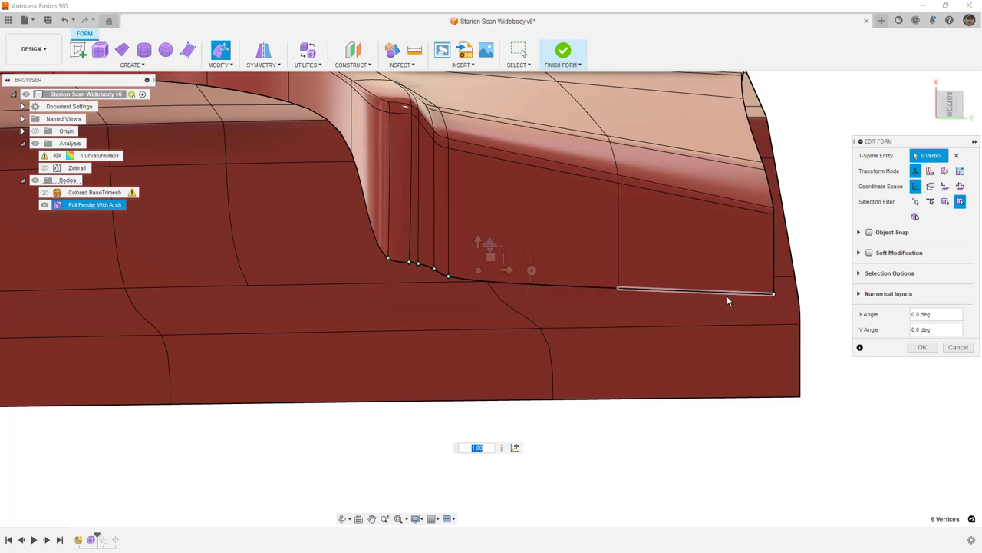
pyautogui.click(516, 448)
pyautogui.click(773, 295)
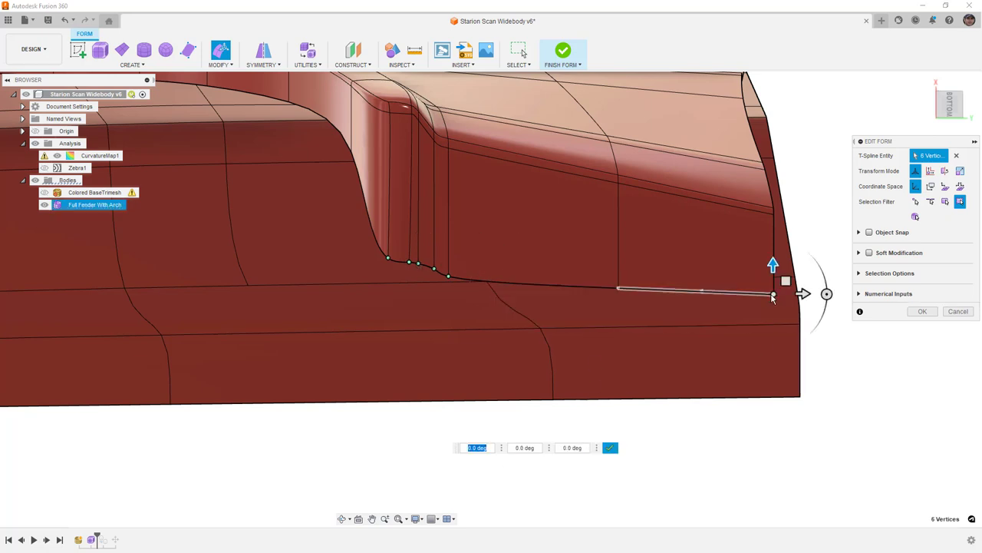
pyautogui.click(659, 449)
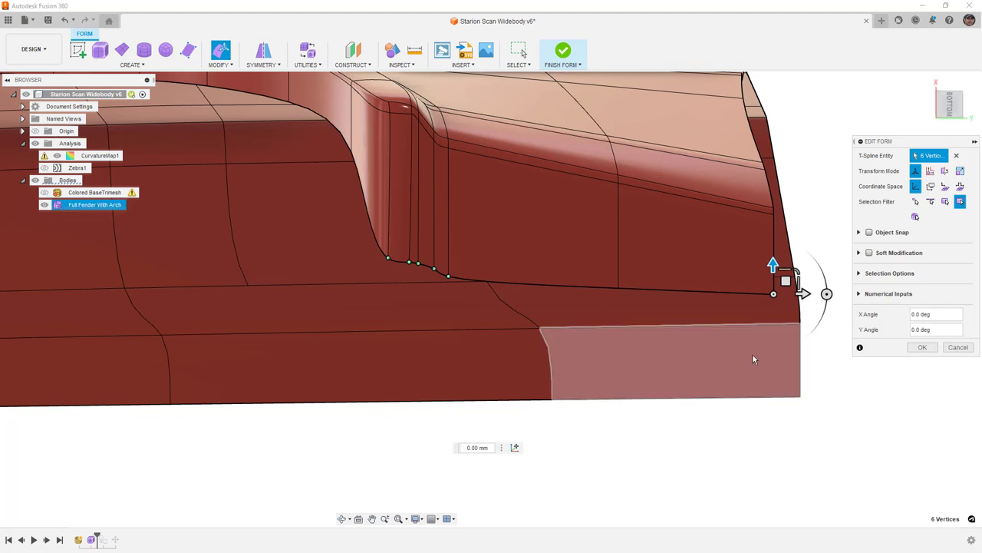
pyautogui.moveTo(784, 270); pyautogui.dragTo(779, 315)
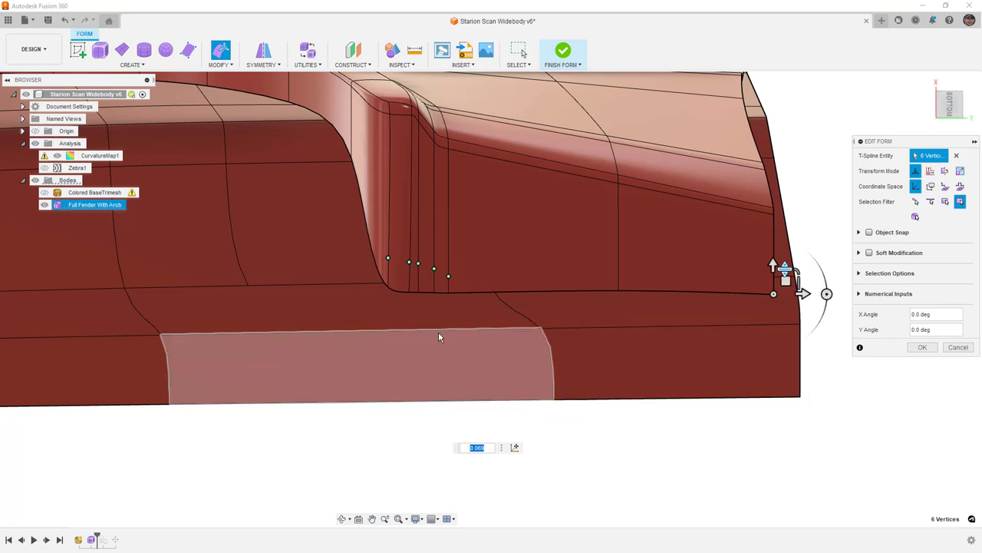
pyautogui.scroll(-5, 574, 271)
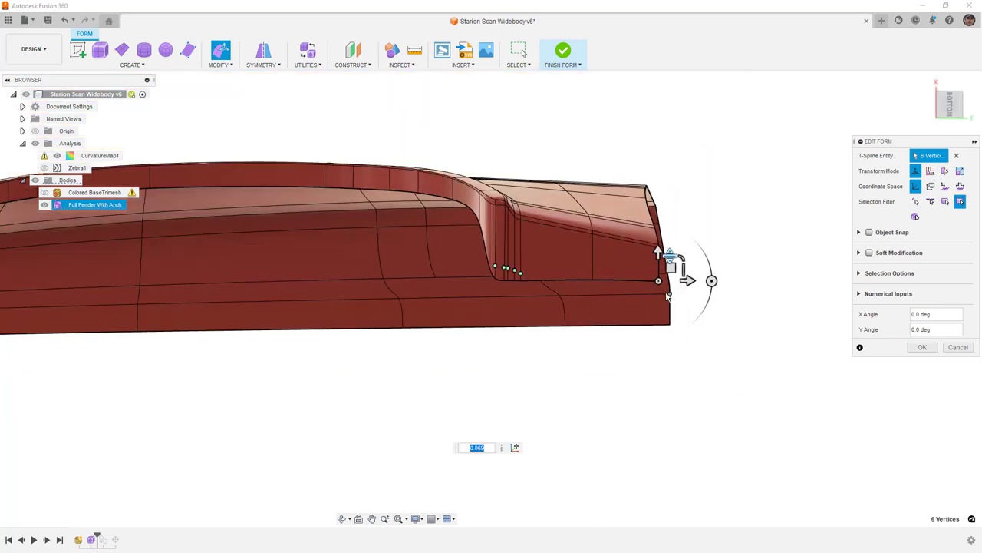
pyautogui.scroll(-3, 666, 292)
pyautogui.click(657, 371)
# - Show the Colored BaseTrimesh scan, hide the Full Fender With Arch body, and examine the scanned fender and bumper shapes
pyautogui.keyDown('shift'); pyautogui.moveTo(520, 190); pyautogui.dragTo(562, 267, button='middle'); pyautogui.keyUp('shift')
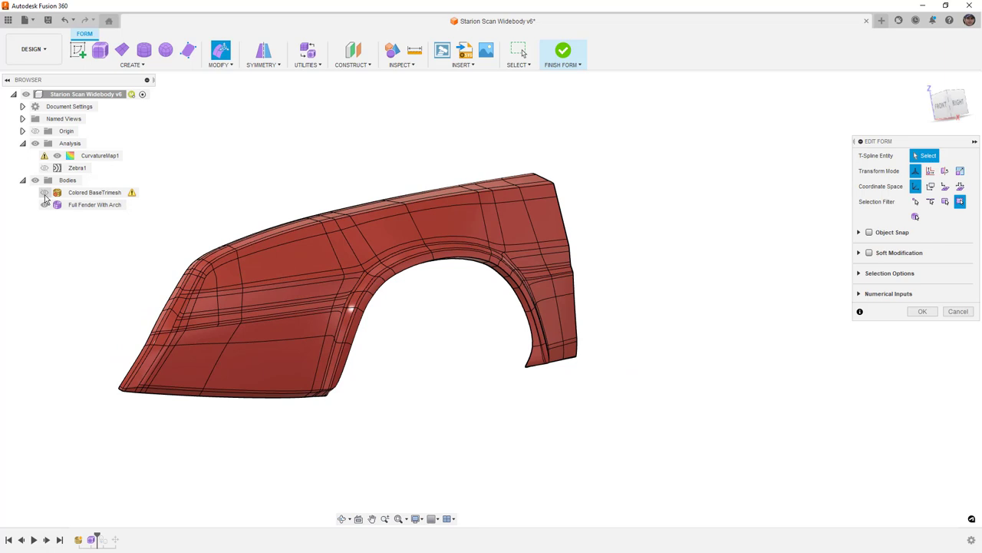
pyautogui.click(45, 192)
pyautogui.click(45, 205)
pyautogui.keyDown('shift'); pyautogui.moveTo(429, 321); pyautogui.dragTo(379, 275, button='middle'); pyautogui.keyUp('shift')
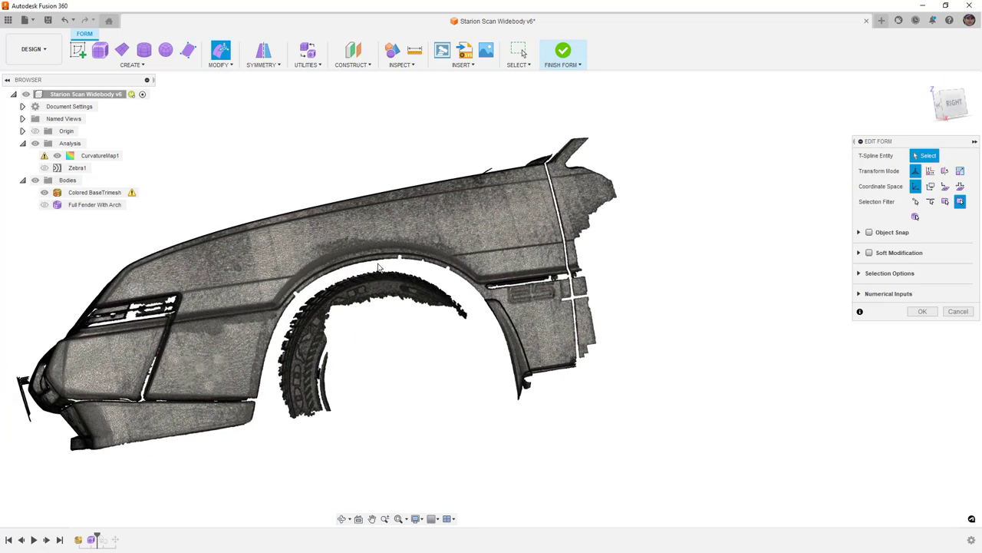
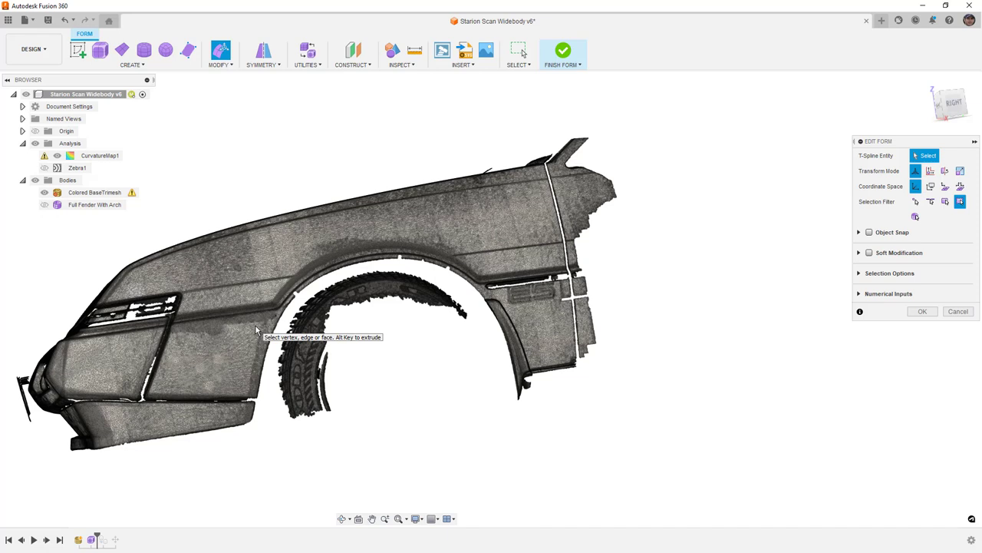
pyautogui.keyDown('shift'); pyautogui.moveTo(281, 310); pyautogui.dragTo(453, 310, button='middle'); pyautogui.keyUp('shift')
pyautogui.keyDown('shift'); pyautogui.moveTo(336, 330); pyautogui.dragTo(332, 306, button='middle'); pyautogui.keyUp('shift')
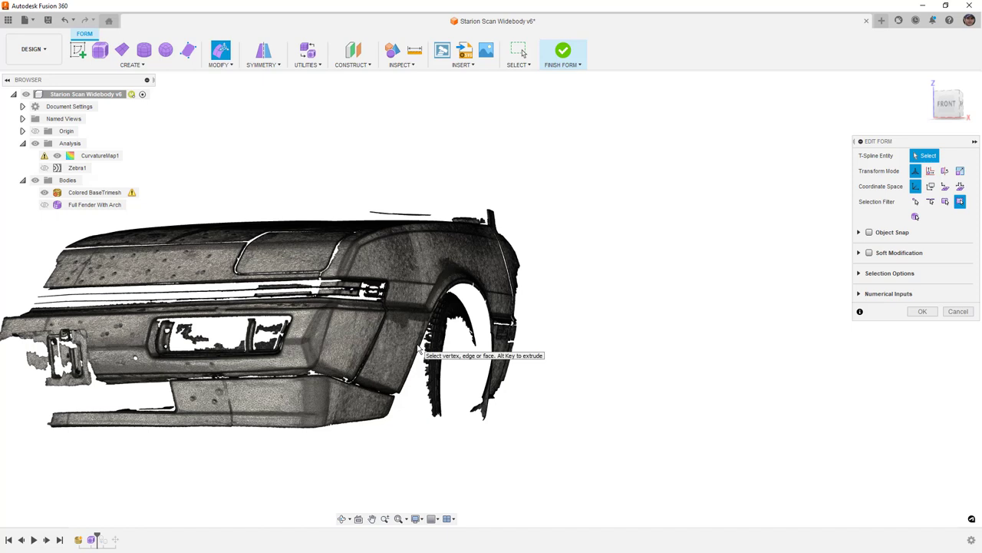
# - Show the Full Fender With Arch body again and examine its fit against the scan around the bumper, wheel arch and lower rear end
pyautogui.click(44, 204)
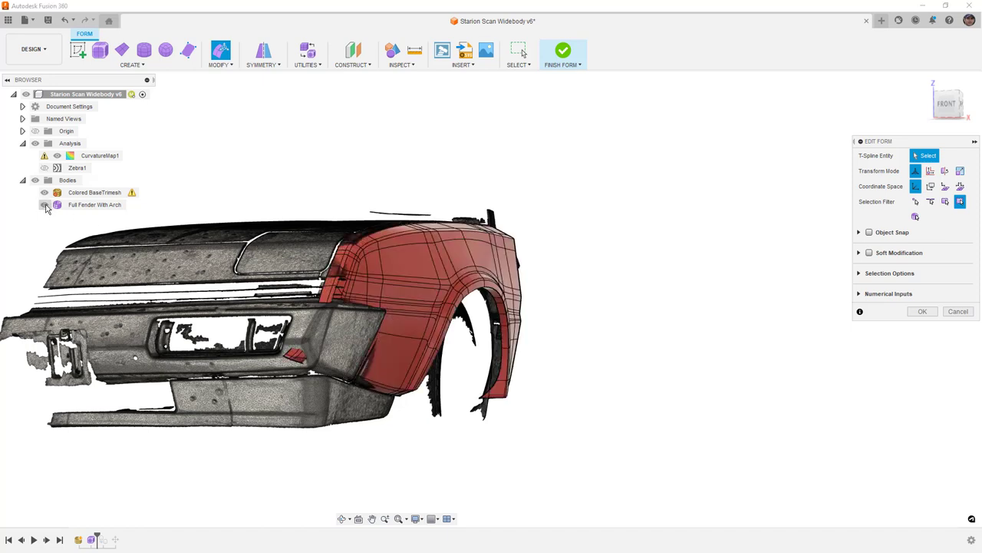
pyautogui.moveTo(518, 339); pyautogui.dragTo(502, 339, button='middle')
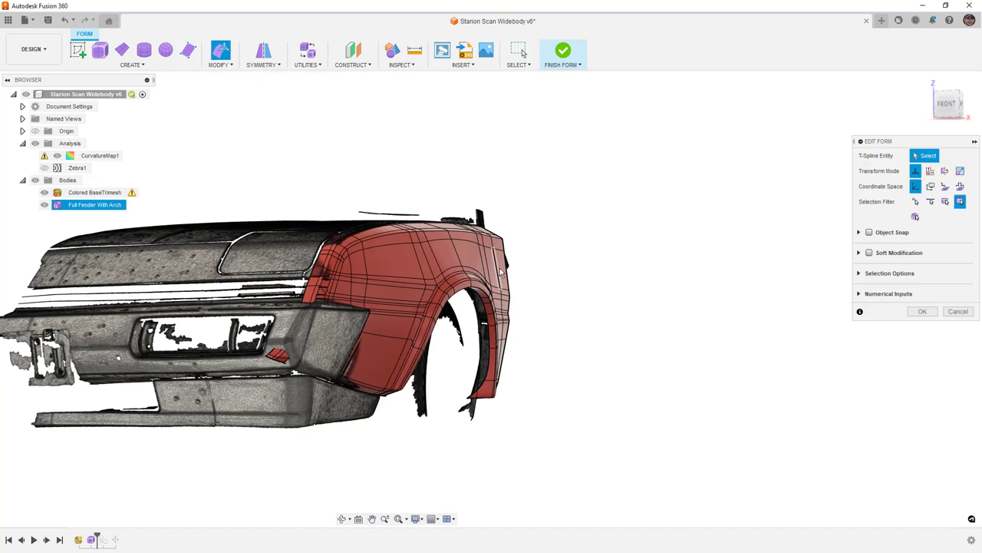
pyautogui.keyDown('shift'); pyautogui.moveTo(500, 273); pyautogui.dragTo(440, 370, button='middle'); pyautogui.keyUp('shift')
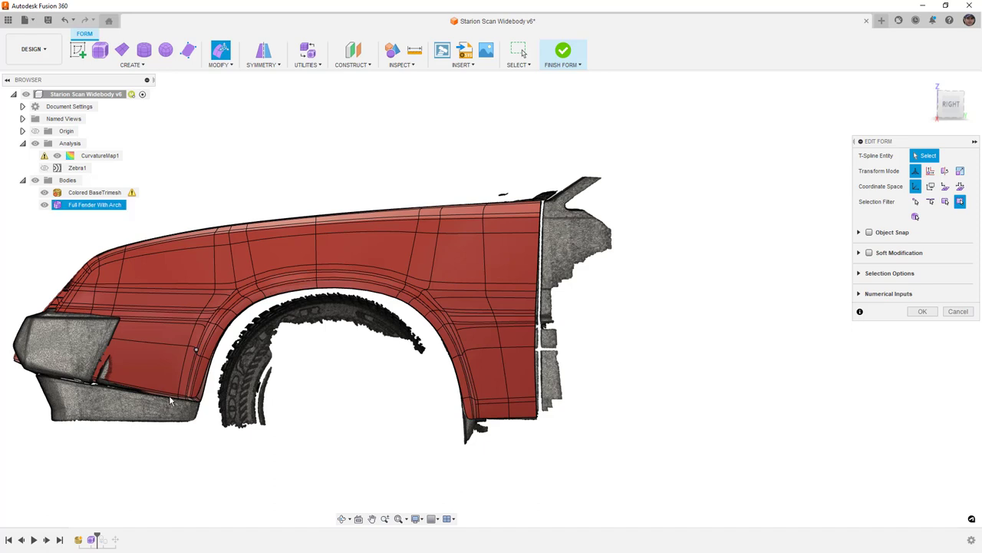
pyautogui.keyDown('shift'); pyautogui.moveTo(239, 308); pyautogui.dragTo(281, 323, button='middle'); pyautogui.keyUp('shift')
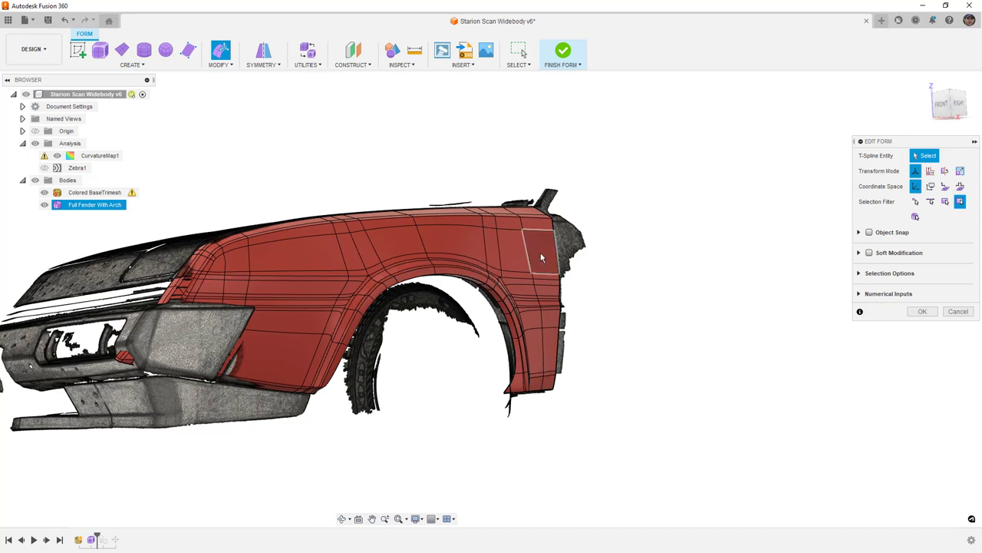
pyautogui.keyDown('shift'); pyautogui.moveTo(527, 319); pyautogui.dragTo(561, 308, button='middle'); pyautogui.keyUp('shift')
pyautogui.scroll(3, 491, 455)
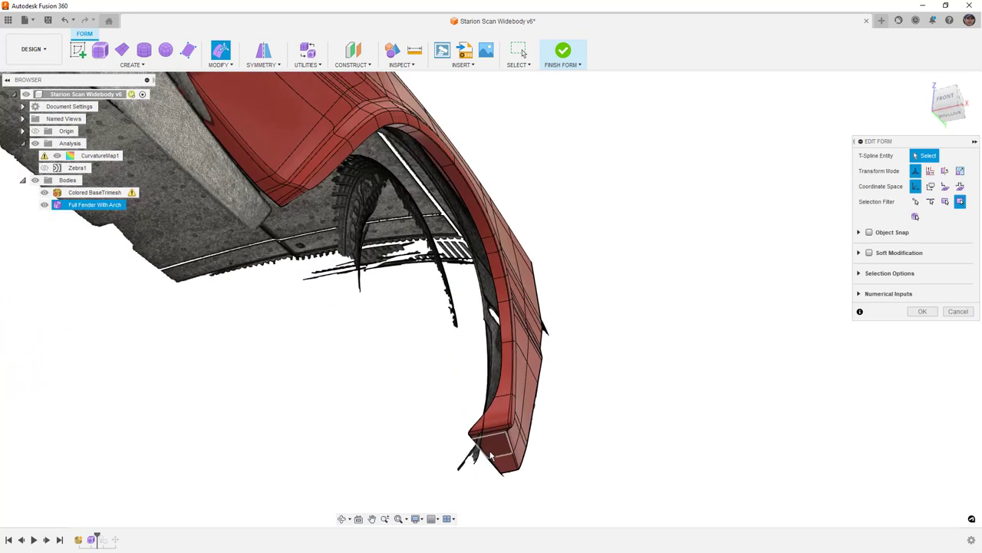
pyautogui.scroll(4, 485, 443)
pyautogui.keyDown('shift'); pyautogui.moveTo(483, 441); pyautogui.dragTo(527, 430, button='middle'); pyautogui.keyUp('shift')
pyautogui.scroll(1, 443, 457)
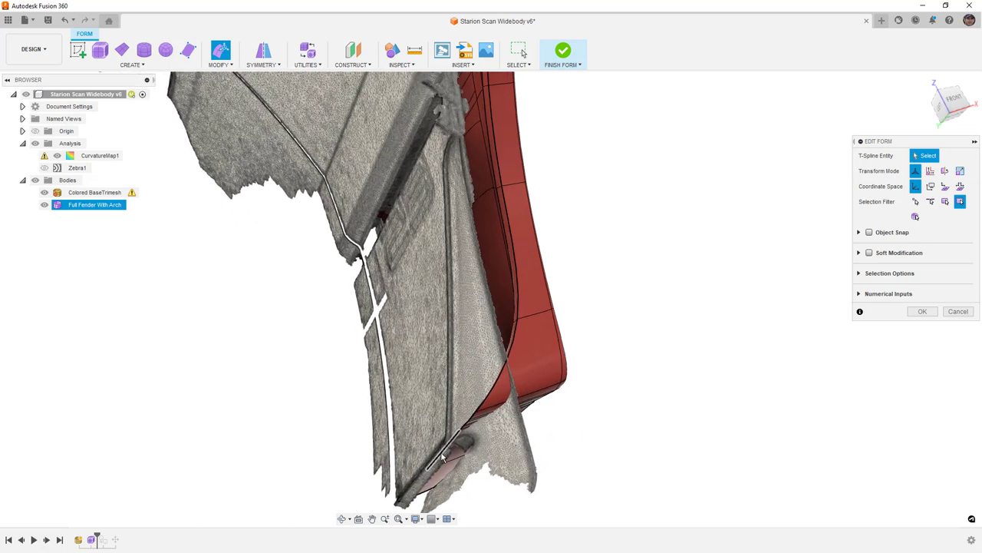
# - Select the five-edge run along the fender's bottom behind the wheel arch and examine how it lines up with the scan from several angles
pyautogui.scroll(2, 443, 458)
pyautogui.doubleClick(458, 433)
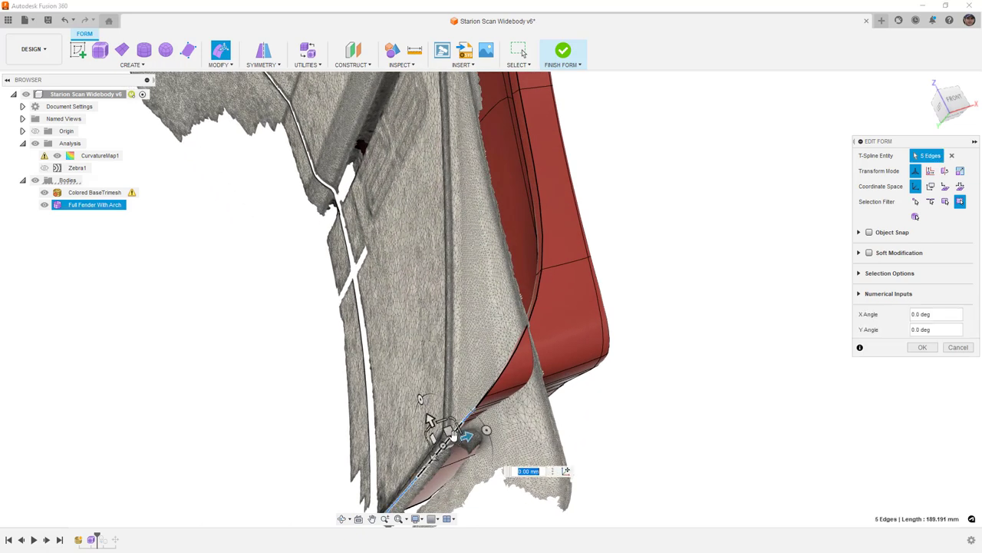
pyautogui.scroll(-1, 442, 449)
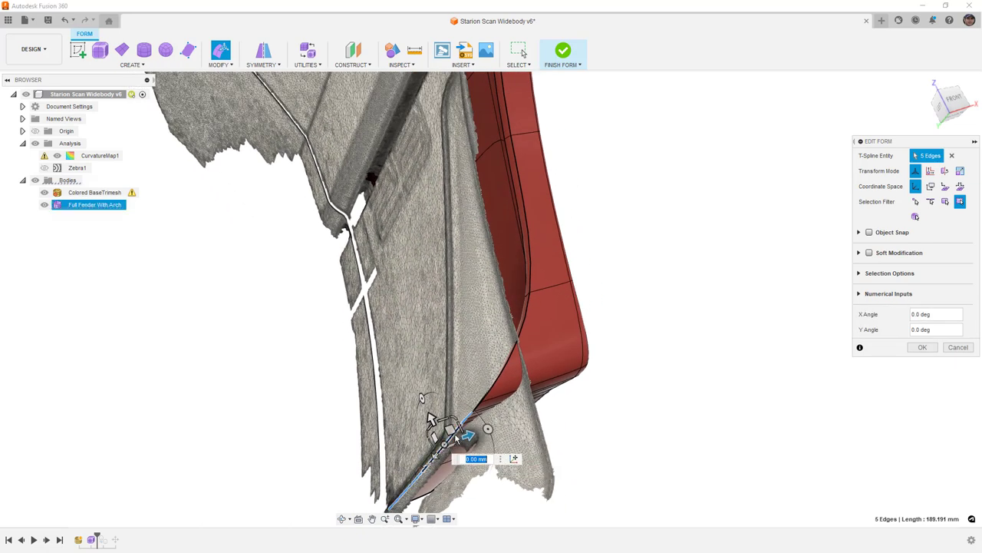
pyautogui.keyDown('shift'); pyautogui.moveTo(431, 420); pyautogui.dragTo(455, 358, button='middle'); pyautogui.keyUp('shift')
pyautogui.scroll(-1, 535, 419)
pyautogui.scroll(-3, 536, 420)
pyautogui.keyDown('shift'); pyautogui.moveTo(535, 420); pyautogui.dragTo(503, 428, button='middle'); pyautogui.keyUp('shift')
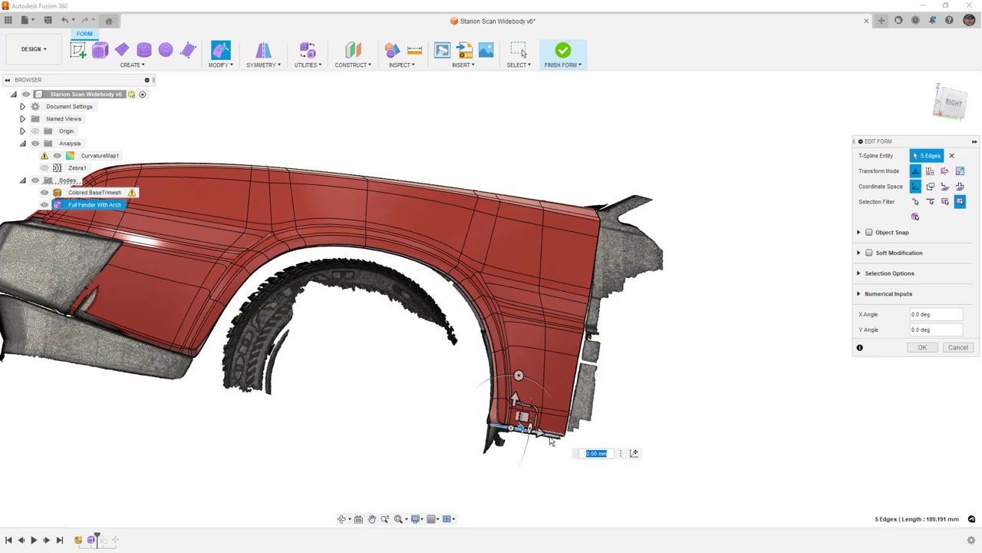
pyautogui.scroll(4, 558, 440)
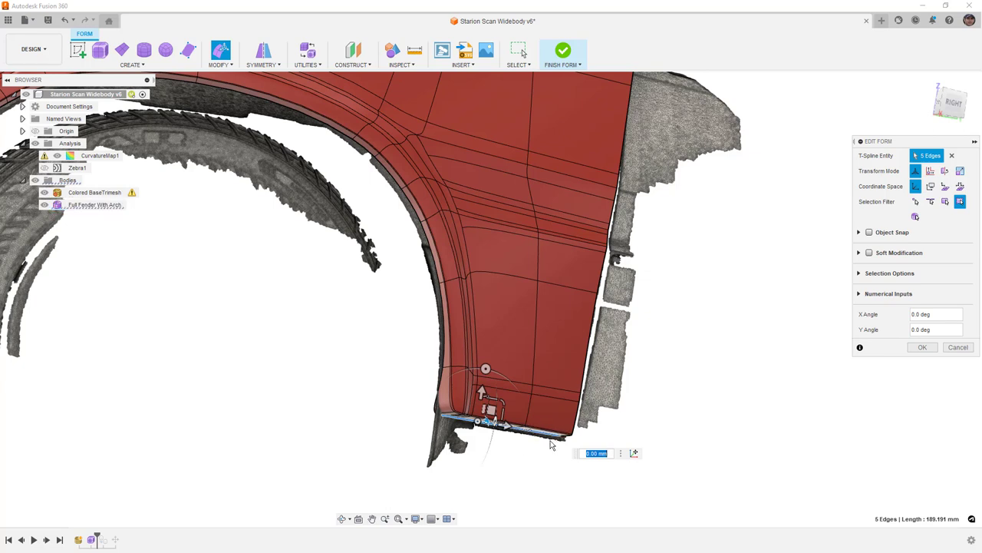
pyautogui.scroll(-5, 537, 424)
pyautogui.keyDown('shift'); pyautogui.moveTo(544, 396); pyautogui.dragTo(482, 390, button='middle'); pyautogui.keyUp('shift')
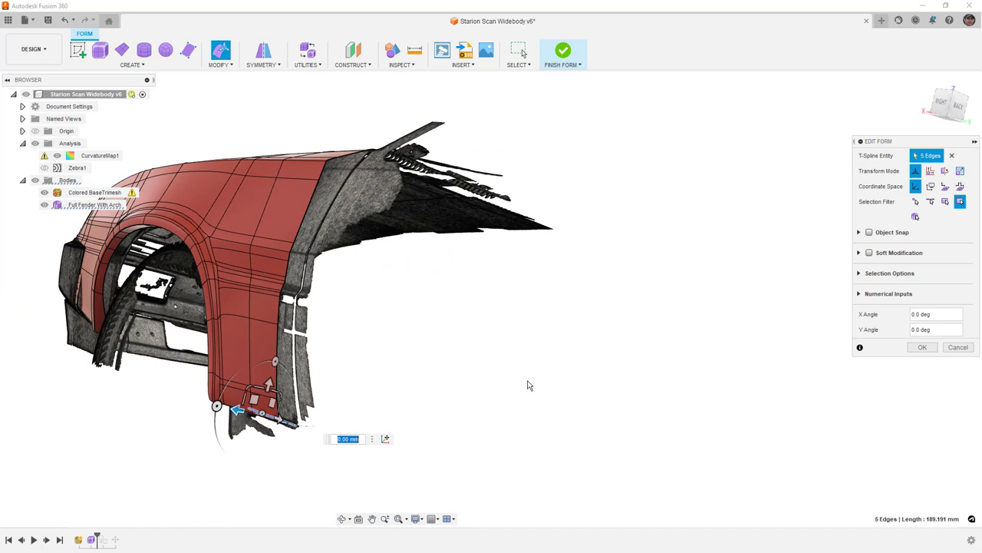
pyautogui.scroll(-3, 528, 382)
pyautogui.keyDown('shift'); pyautogui.moveTo(334, 409); pyautogui.dragTo(360, 413, button='middle'); pyautogui.keyUp('shift')
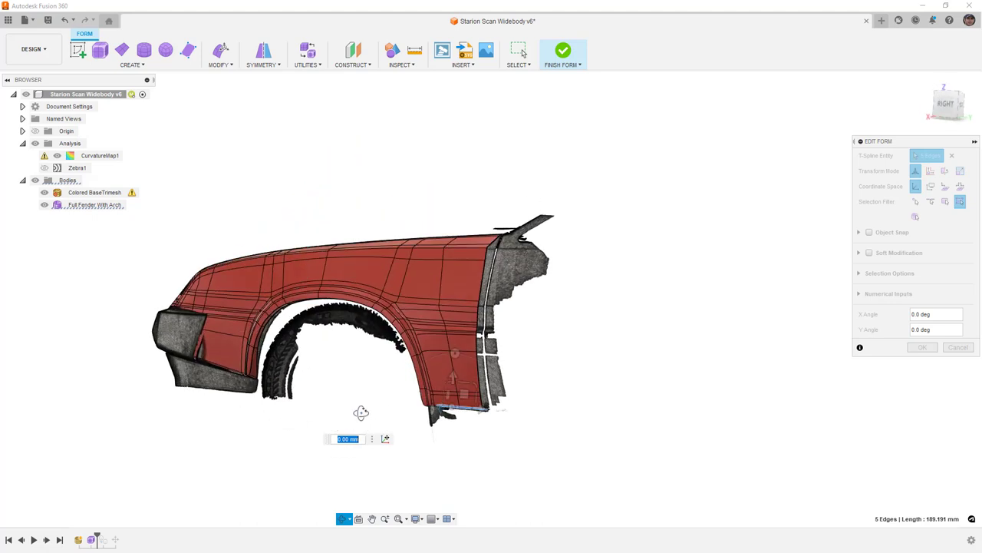
# - Examine the fender's lower edge ahead of the wheel arch where it meets the scanned front bumper
pyautogui.moveTo(485, 431)
pyautogui.keyDown('shift'); pyautogui.mouseDown(button='middle')
pyautogui.moveTo(416, 429)
pyautogui.moveTo(486, 432)
pyautogui.mouseUp(button='middle'); pyautogui.keyUp('shift')
pyautogui.scroll(10, 415, 402)
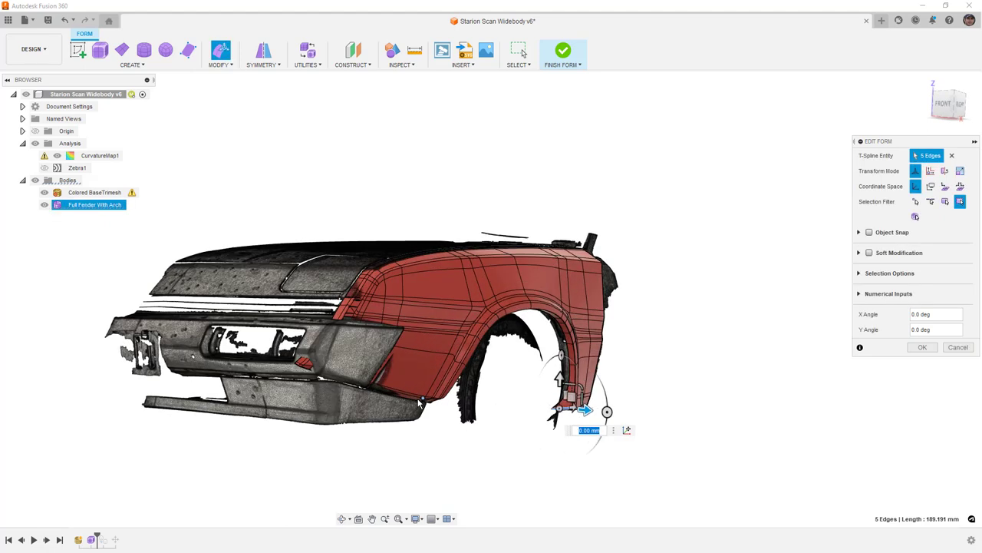
pyautogui.scroll(3, 420, 399)
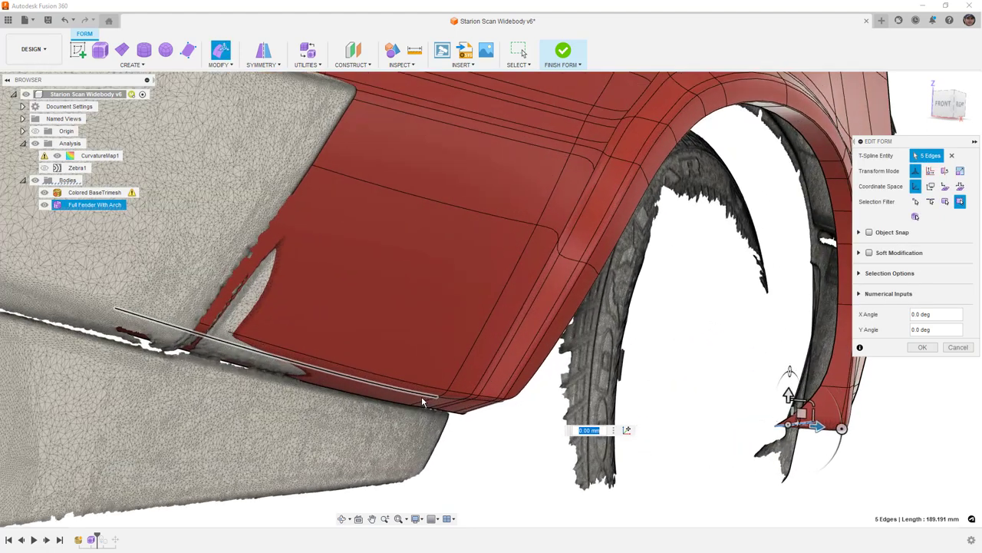
pyautogui.keyDown('shift'); pyautogui.moveTo(473, 401); pyautogui.dragTo(493, 405, button='middle'); pyautogui.keyUp('shift')
pyautogui.keyDown('shift'); pyautogui.moveTo(505, 400); pyautogui.dragTo(436, 355, button='middle'); pyautogui.keyUp('shift')
pyautogui.scroll(1, 400, 328)
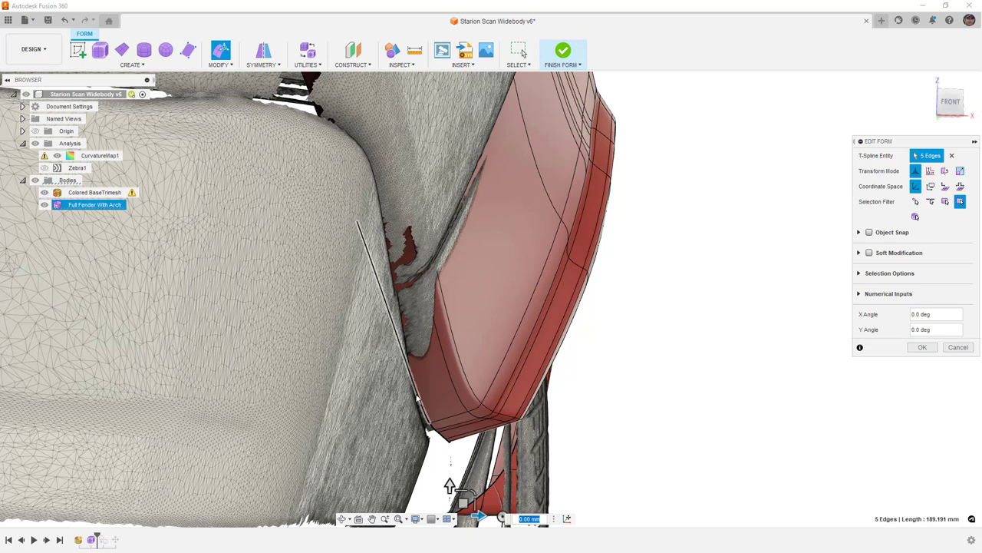
pyautogui.keyDown('shift'); pyautogui.moveTo(399, 335); pyautogui.dragTo(405, 293, button='middle'); pyautogui.keyUp('shift')
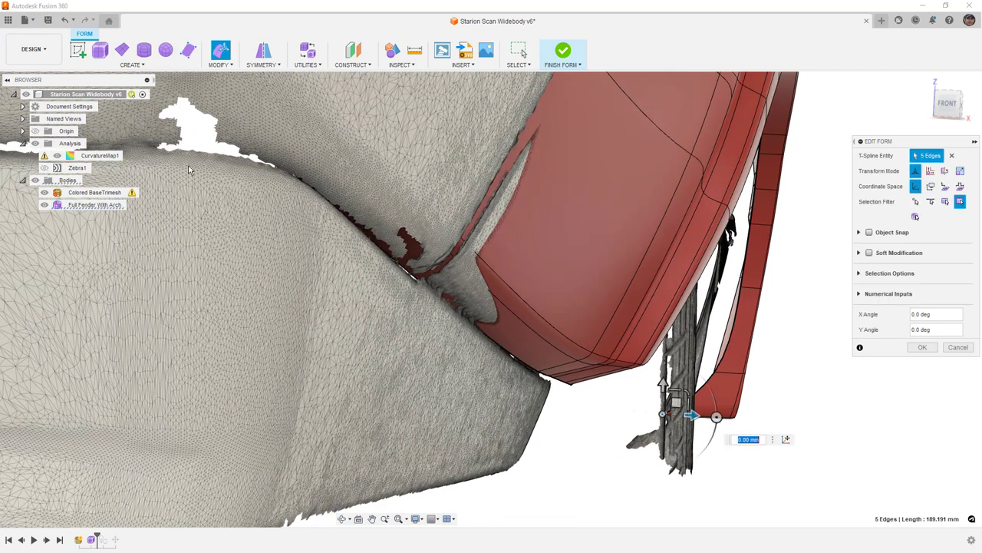
# - With the scan hidden, select the two narrow faces along the fender's lower edge ahead of the wheel arch and switch to box display
pyautogui.click(44, 192)
pyautogui.scroll(-4, 437, 253)
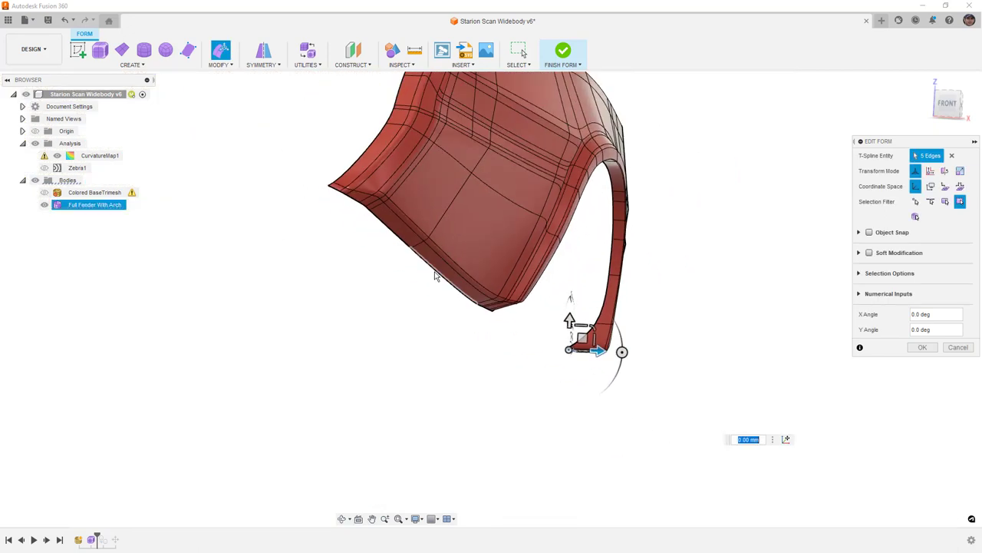
pyautogui.click(421, 302)
pyautogui.keyDown('shift'); pyautogui.moveTo(421, 303); pyautogui.dragTo(432, 294, button='middle'); pyautogui.keyUp('shift')
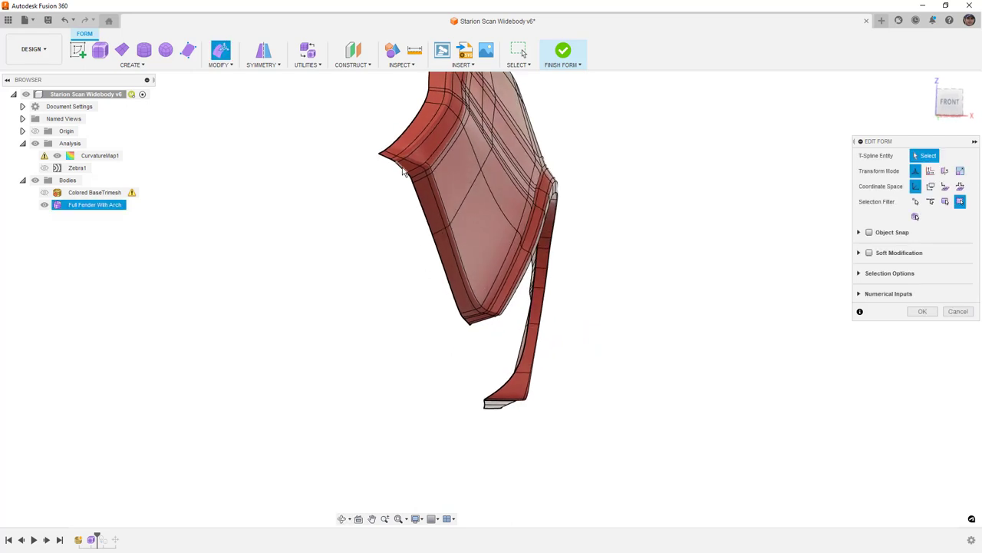
pyautogui.scroll(2, 448, 212)
pyautogui.click(441, 215)
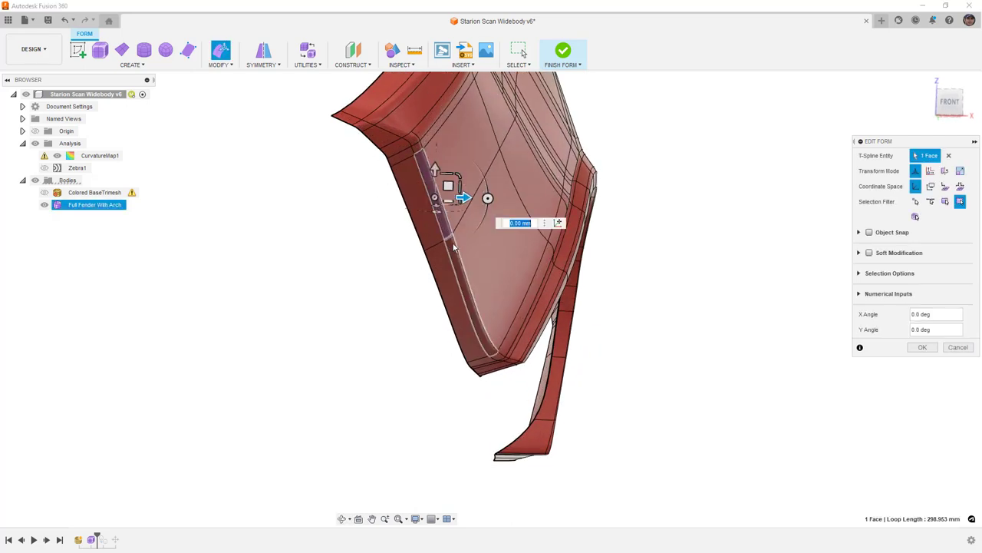
pyautogui.keyDown('shift'); pyautogui.click(458, 257); pyautogui.keyUp('shift')
pyautogui.hotkey('alt', '1')
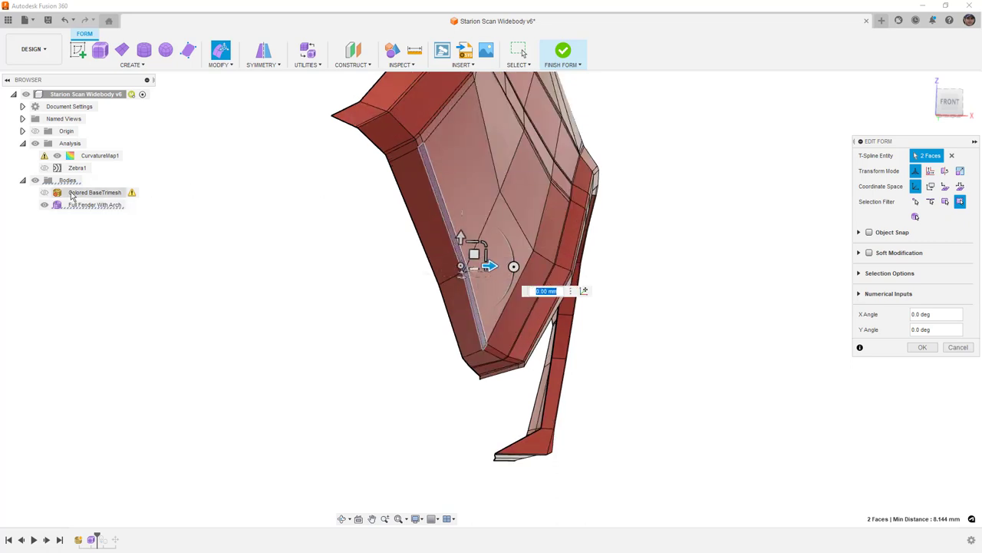
# - Show the Colored BaseTrimesh scan and set the pivot of the two selected faces at their lower end near the wheel arch
pyautogui.click(45, 193)
pyautogui.click(949, 101)
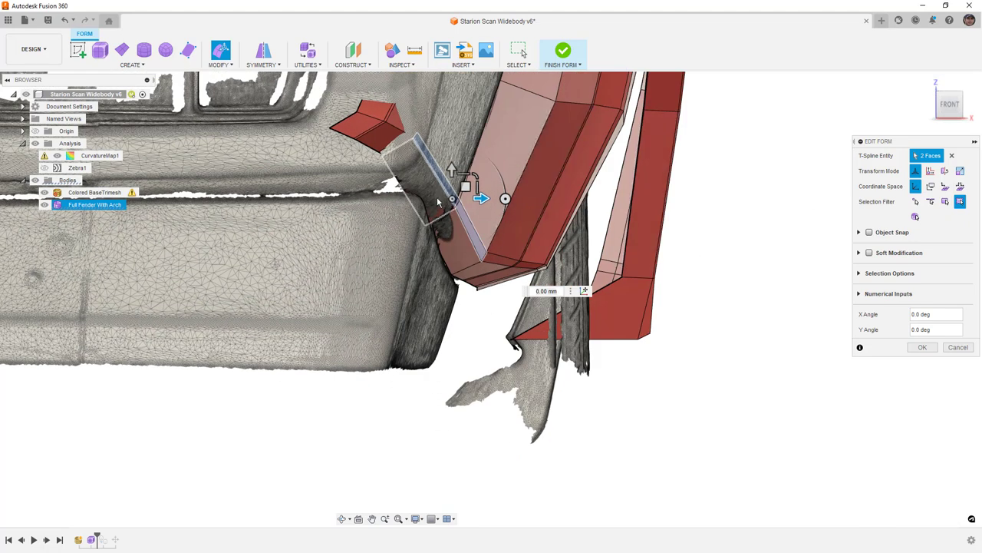
pyautogui.scroll(3, 445, 219)
pyautogui.click(584, 290)
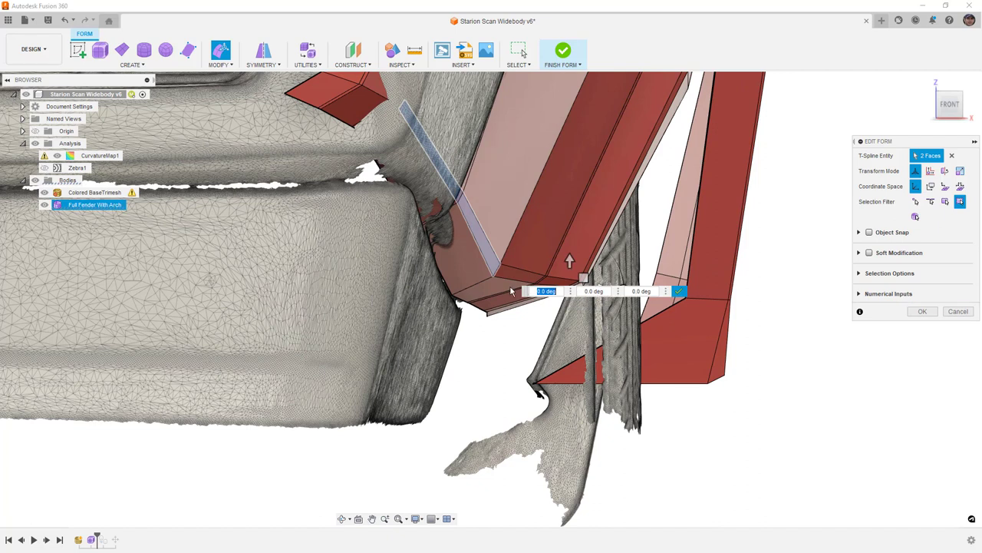
pyautogui.click(496, 277)
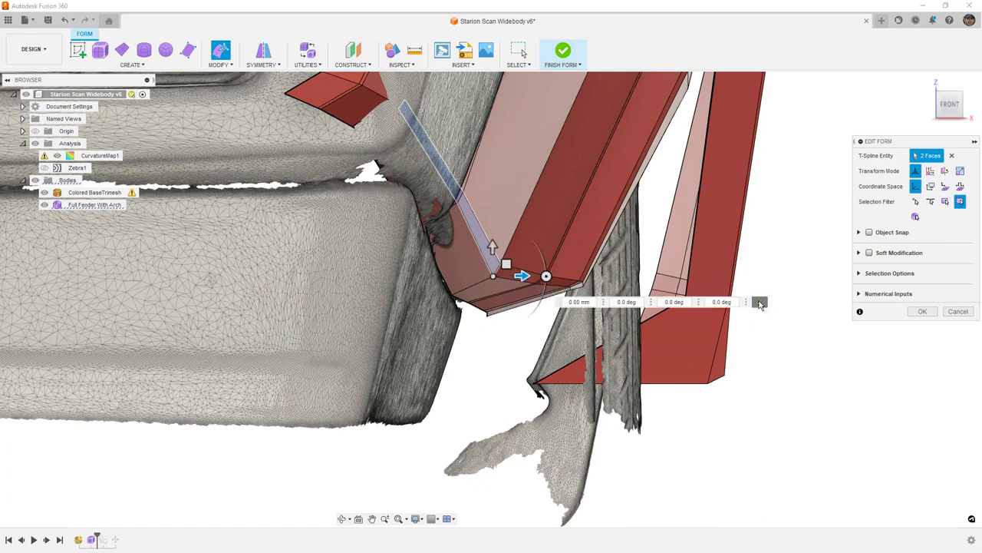
pyautogui.click(760, 303)
# - Rotate the two selected lower-edge faces by 1 degree about the new pivot and check them against the bumper
pyautogui.keyDown('shift'); pyautogui.moveTo(517, 304); pyautogui.dragTo(474, 342, button='middle'); pyautogui.keyUp('shift')
pyautogui.moveTo(546, 330); pyautogui.dragTo(633, 318, button='middle')
pyautogui.scroll(-1, 633, 318)
pyautogui.moveTo(583, 274); pyautogui.dragTo(582, 272)
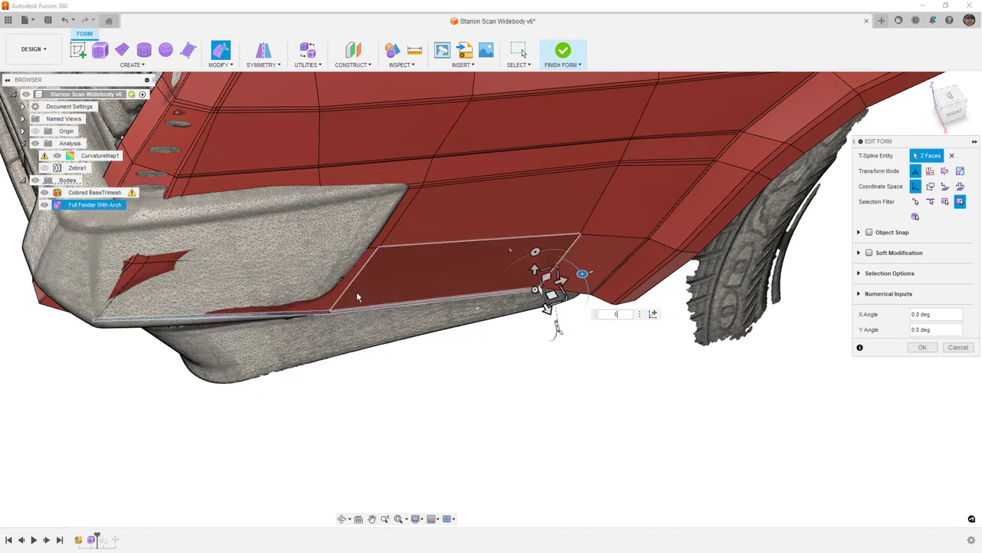
pyautogui.keyDown('shift'); pyautogui.moveTo(370, 318); pyautogui.dragTo(371, 260, button='middle'); pyautogui.keyUp('shift')
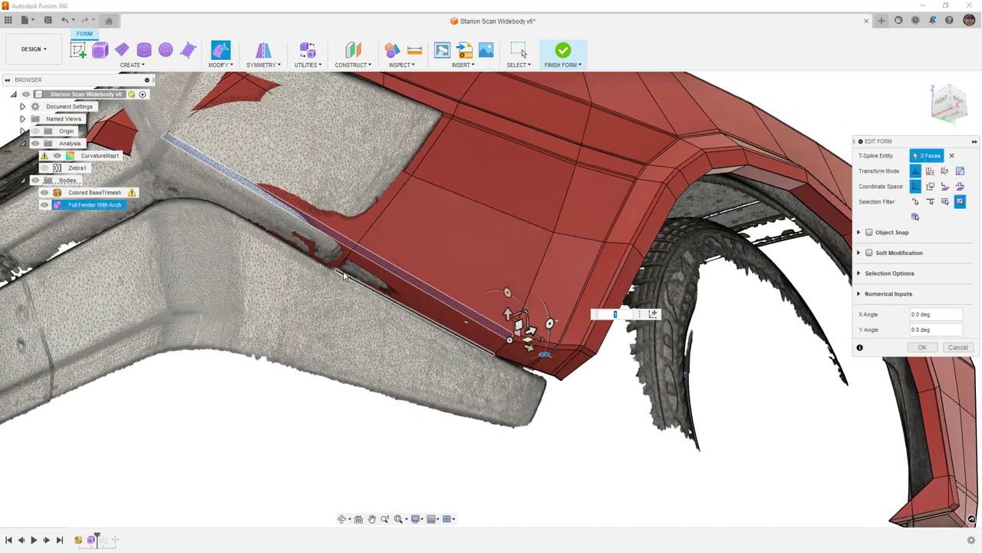
# - In the bottom view, move the middle vertex of the fender's lower inner edge about 6 mm outward along X
pyautogui.click(342, 277)
pyautogui.click(338, 270)
pyautogui.scroll(3, 339, 270)
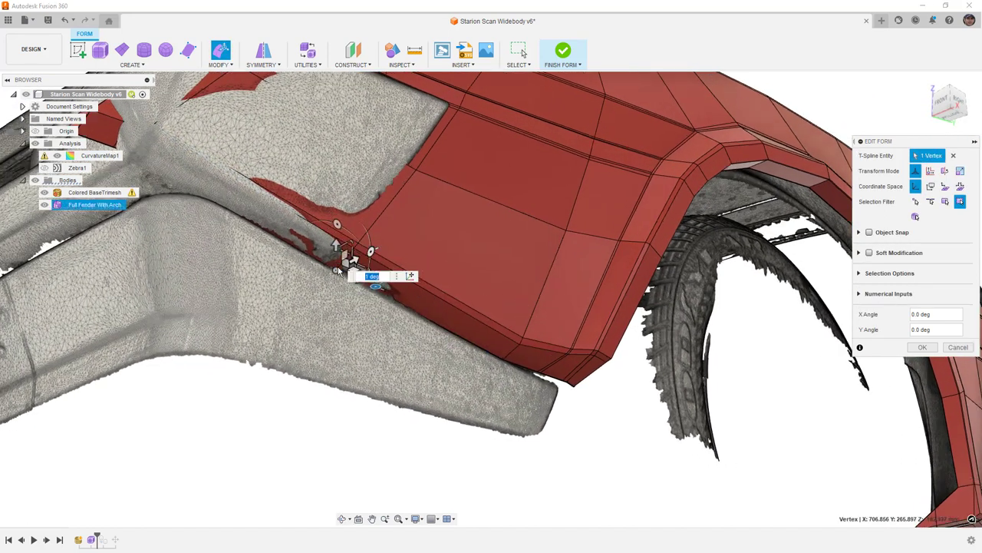
pyautogui.keyDown('shift'); pyautogui.moveTo(337, 275); pyautogui.dragTo(404, 229, button='middle'); pyautogui.keyUp('shift')
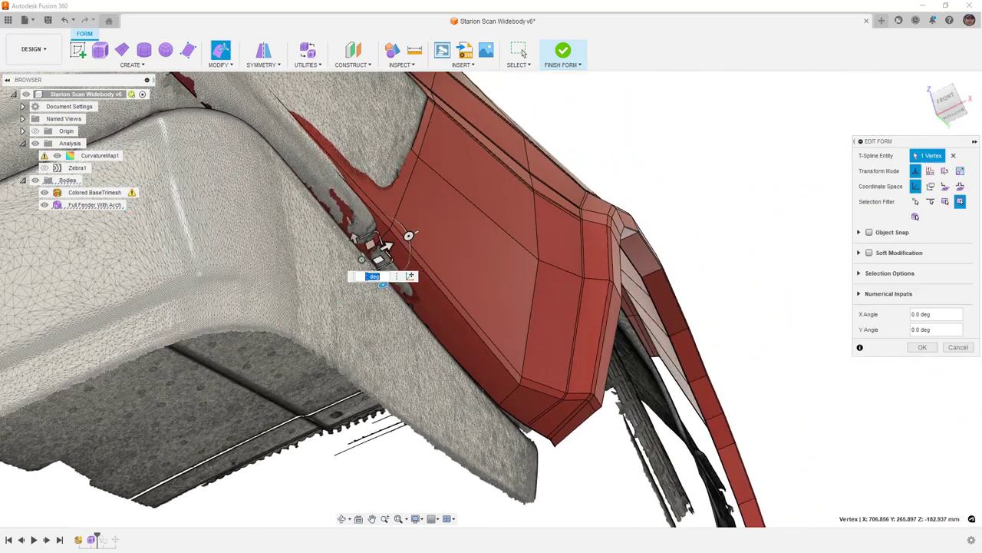
pyautogui.click(954, 113)
pyautogui.scroll(-5, 619, 232)
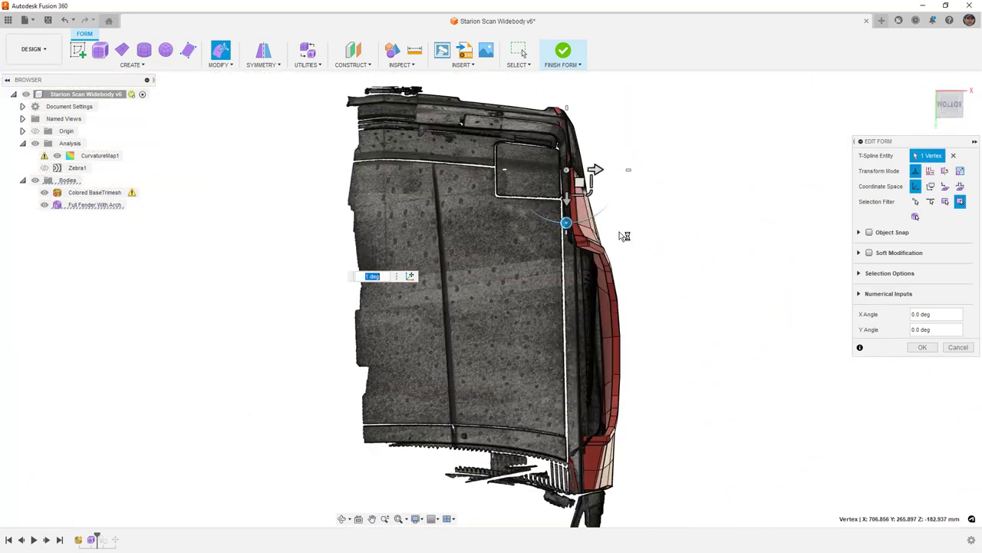
pyautogui.scroll(8, 590, 177)
pyautogui.scroll(3, 560, 155)
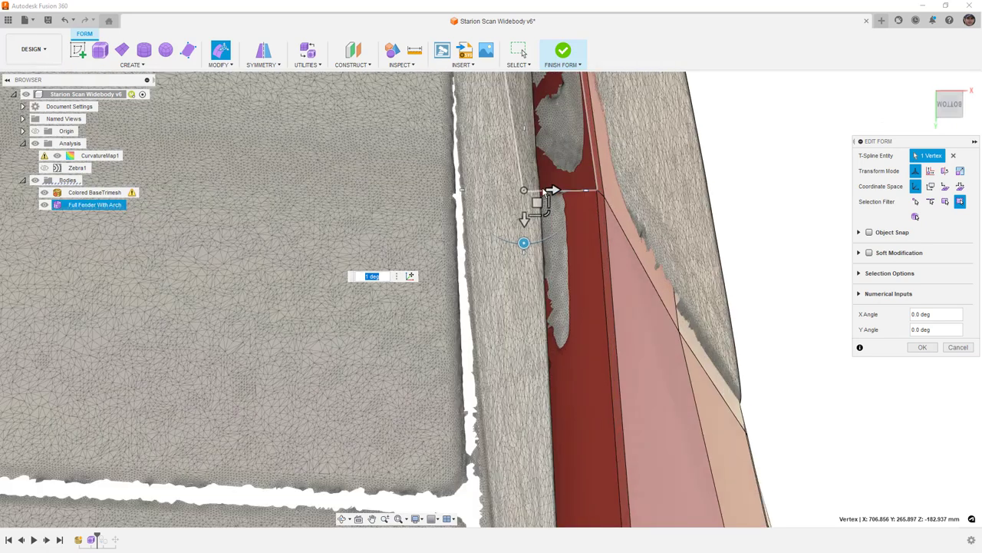
pyautogui.moveTo(536, 202); pyautogui.dragTo(553, 201)
# - Move the two edges at the fender's front lower corner about 9.3 mm and 0.6 mm so they sit inside the bumper scan
pyautogui.moveTo(553, 93); pyautogui.dragTo(570, 337, button='middle')
pyautogui.moveTo(499, 271); pyautogui.dragTo(508, 453, button='middle')
pyautogui.scroll(-1, 467, 173)
pyautogui.moveTo(467, 173); pyautogui.dragTo(470, 350, button='middle')
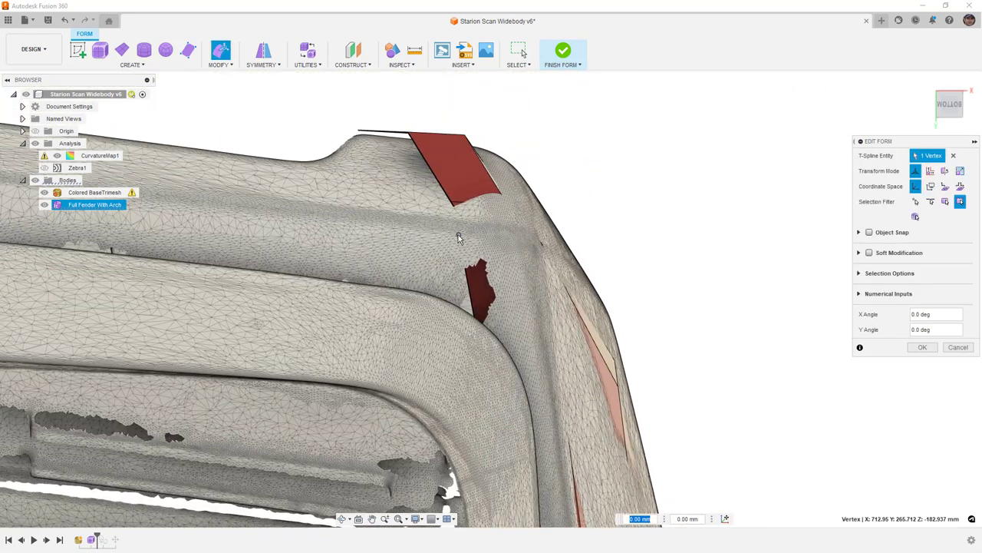
pyautogui.click(458, 236)
pyautogui.moveTo(466, 254); pyautogui.dragTo(494, 240)
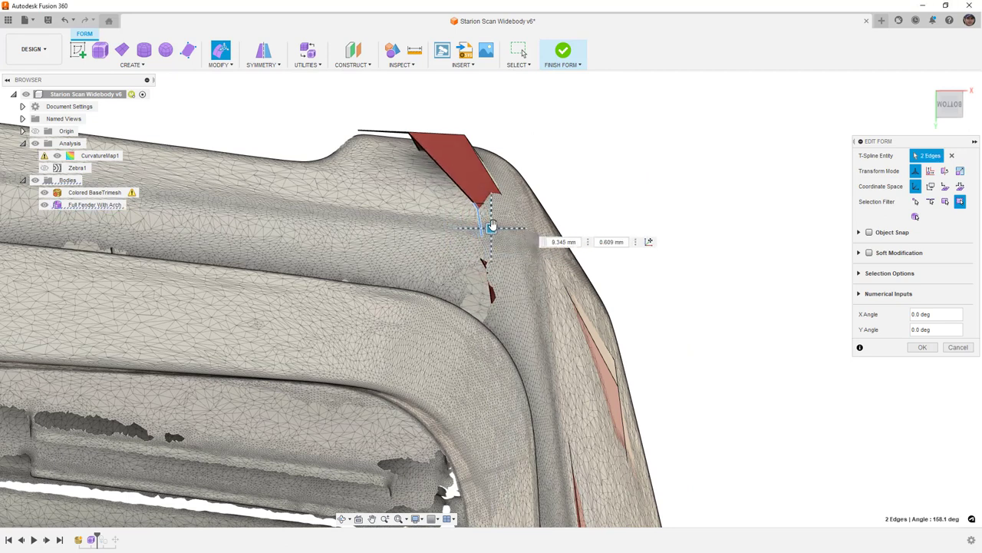
# - Select six lower-edge vertices next to the wheel arch plus the single vertex farther forward on the same edge
pyautogui.scroll(-8, 496, 193)
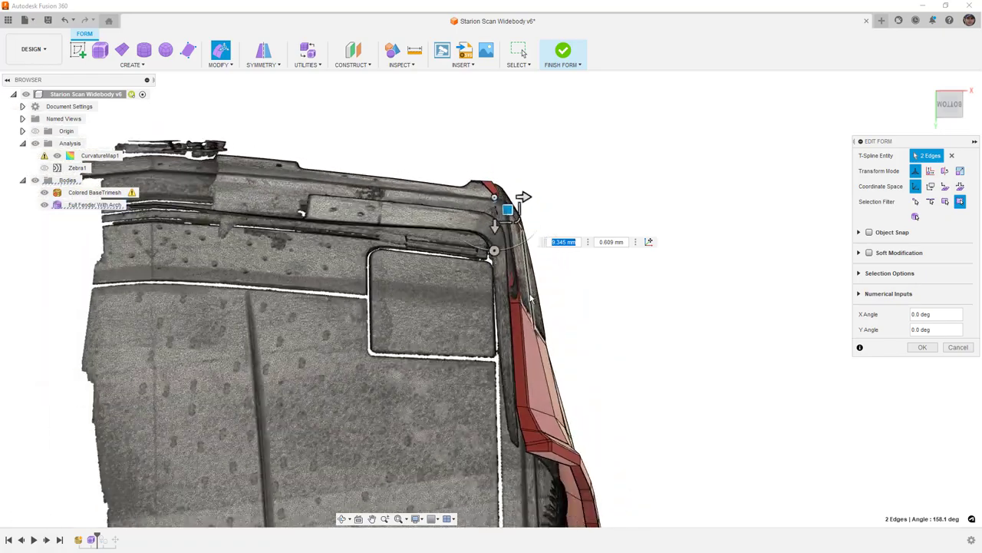
pyautogui.scroll(5, 530, 298)
pyautogui.keyDown('shift'); pyautogui.moveTo(527, 303); pyautogui.dragTo(683, 404, button='middle'); pyautogui.keyUp('shift')
pyautogui.scroll(4, 656, 409)
pyautogui.scroll(2, 657, 409)
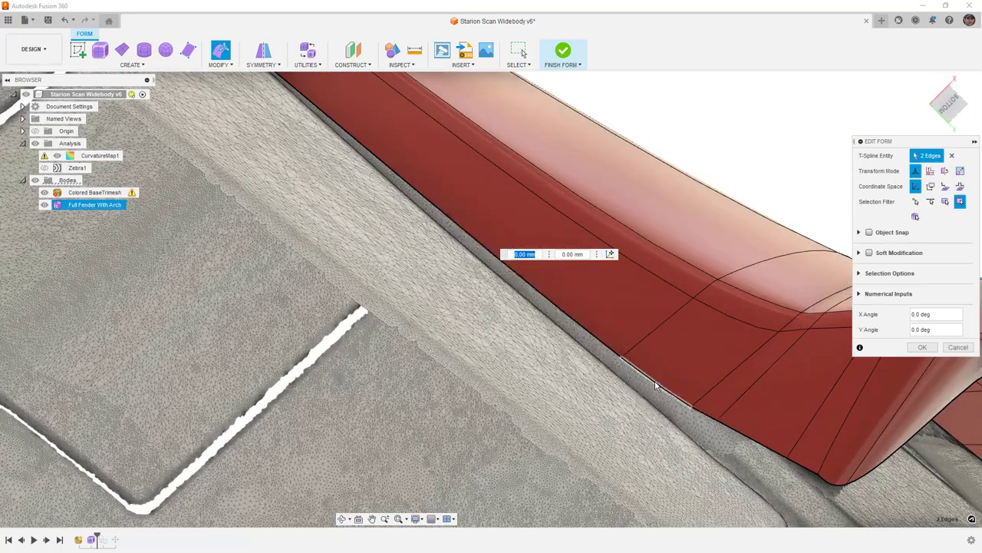
pyautogui.click(623, 358)
pyautogui.keyDown('ctrl'); pyautogui.click(694, 408); pyautogui.keyUp('ctrl')
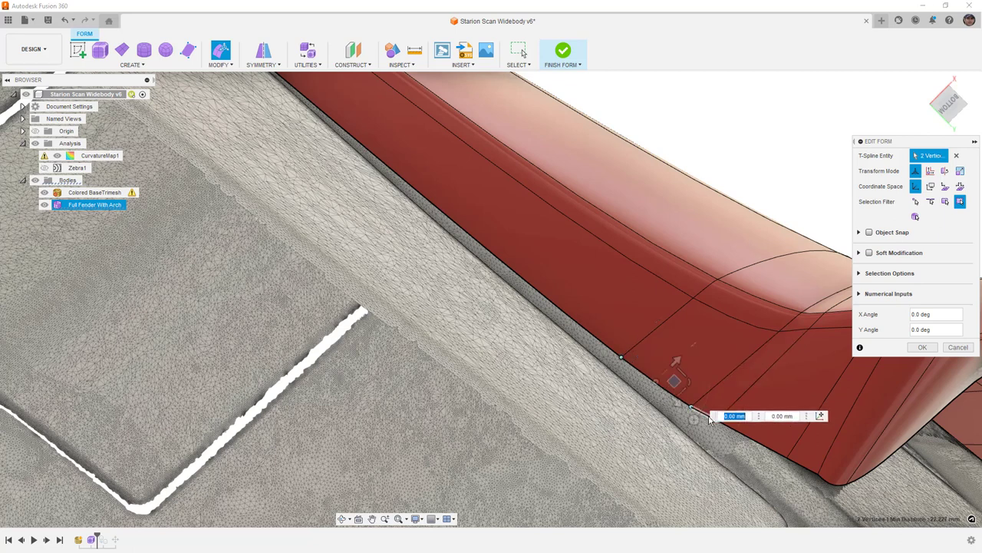
pyautogui.keyDown('shift'); pyautogui.click(716, 420); pyautogui.keyUp('shift')
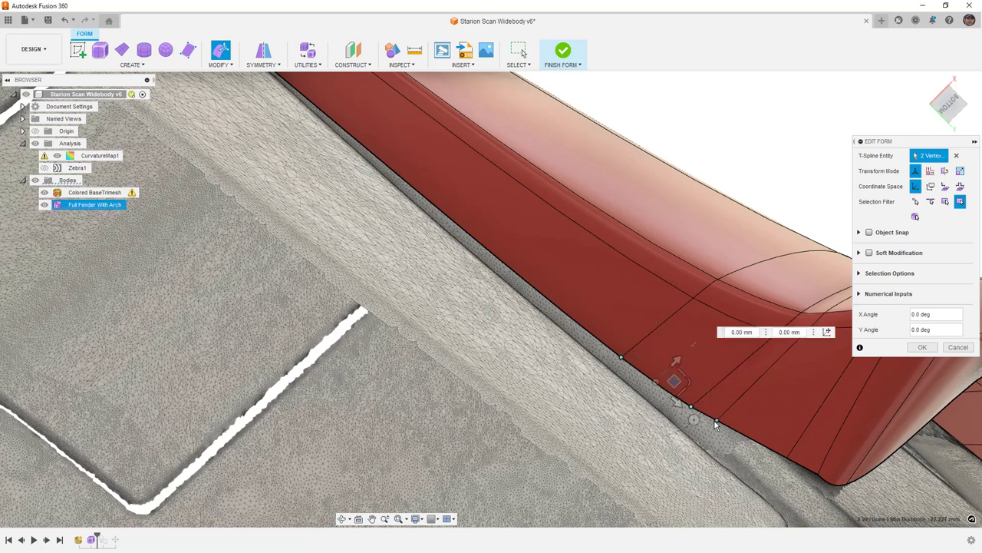
pyautogui.keyDown('shift'); pyautogui.click(795, 468); pyautogui.keyUp('shift')
pyautogui.keyDown('shift'); pyautogui.click(818, 476); pyautogui.keyUp('shift')
pyautogui.keyDown('shift'); pyautogui.click(846, 485); pyautogui.keyUp('shift')
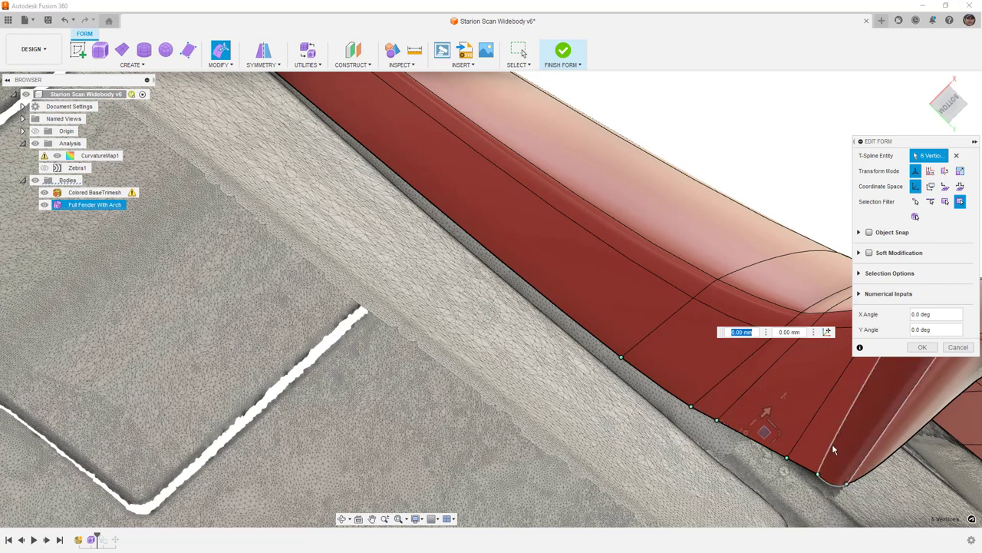
pyautogui.scroll(-4, 835, 449)
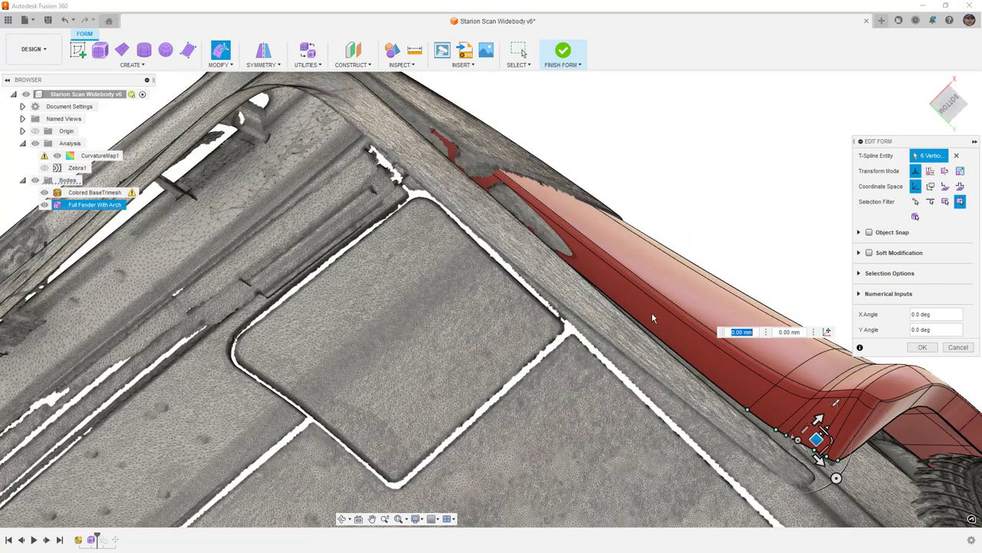
pyautogui.keyDown('shift'); pyautogui.click(480, 200); pyautogui.keyUp('shift')
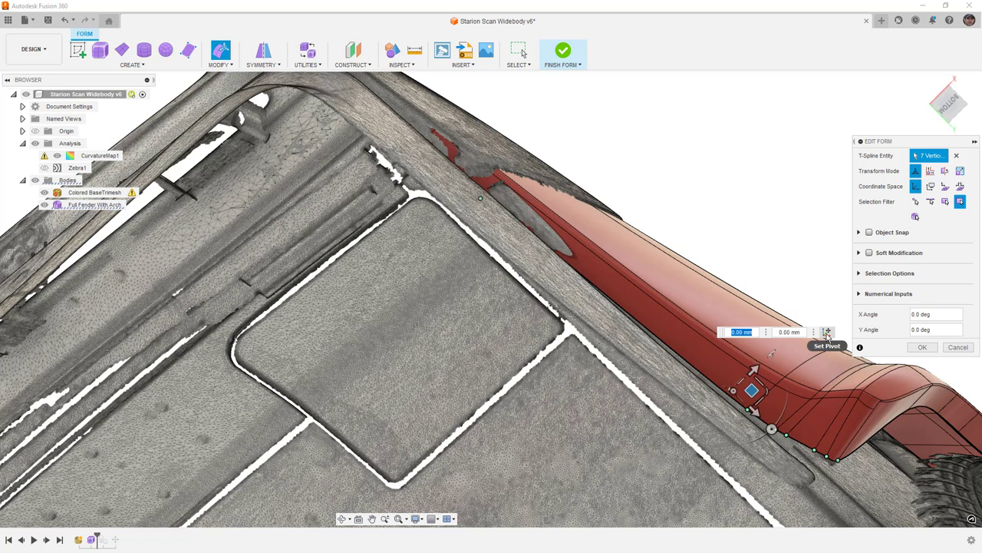
# - Set the pivot on the forward vertex and scale the seven vertices inward along X by about 0.75
pyautogui.click(827, 334)
pyautogui.click(481, 199)
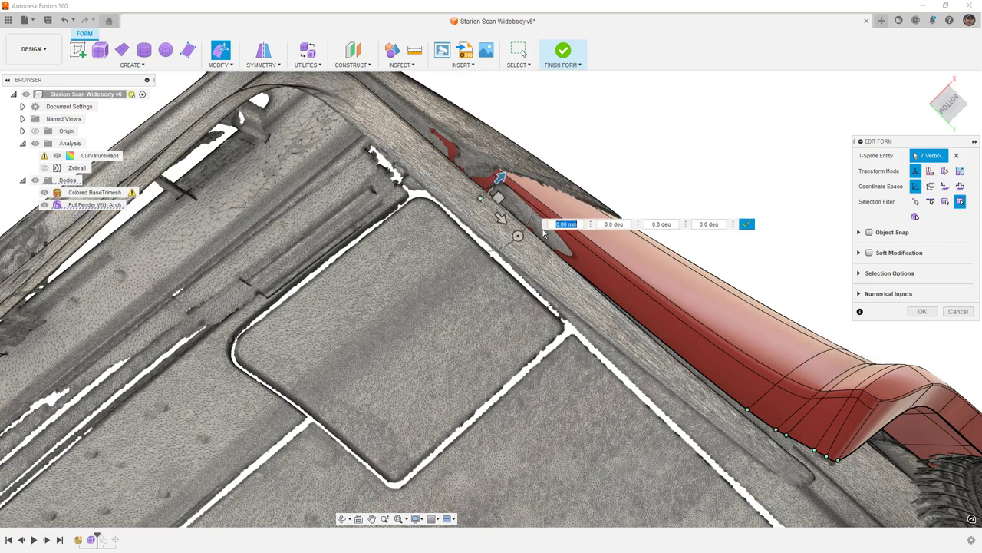
pyautogui.click(746, 224)
pyautogui.moveTo(507, 189); pyautogui.dragTo(502, 193)
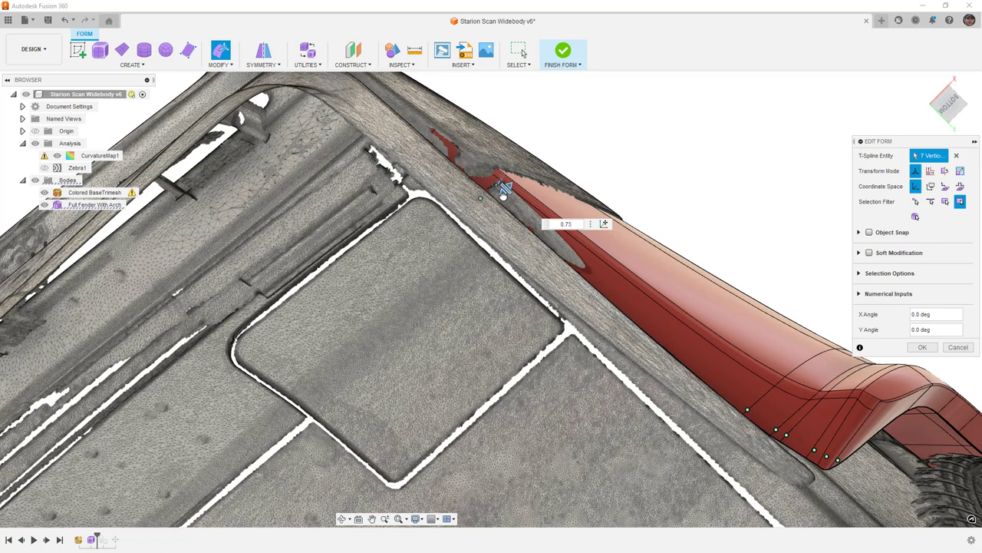
pyautogui.moveTo(503, 195); pyautogui.dragTo(503, 193)
pyautogui.click(841, 271)
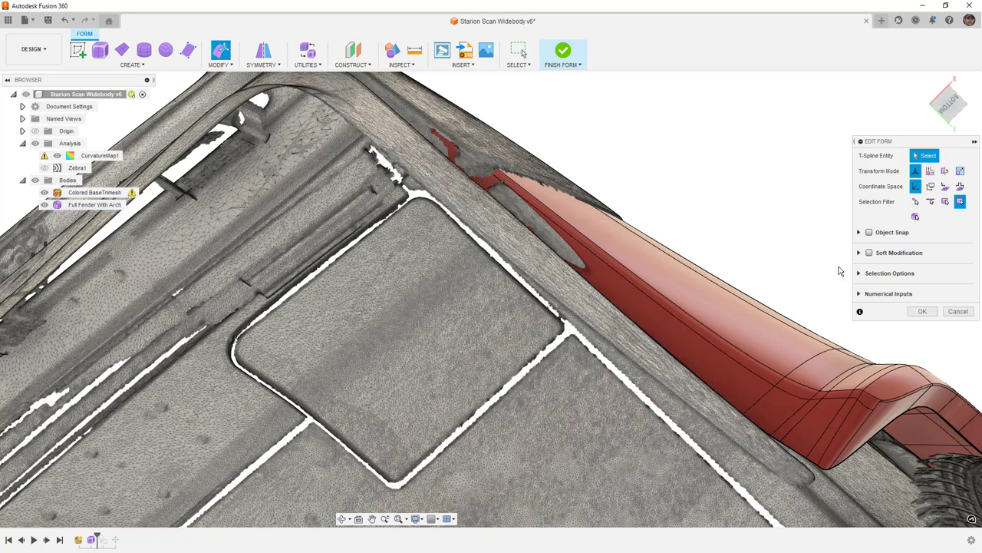
# - Move the long inner edge along the fender's bottom ahead of the wheel arch about 4 mm and -4.8 mm
pyautogui.keyDown('shift'); pyautogui.moveTo(571, 216); pyautogui.dragTo(530, 232, button='middle'); pyautogui.keyUp('shift')
pyautogui.scroll(3, 499, 201)
pyautogui.click(445, 144)
pyautogui.moveTo(535, 305); pyautogui.dragTo(527, 300)
pyautogui.scroll(-4, 563, 305)
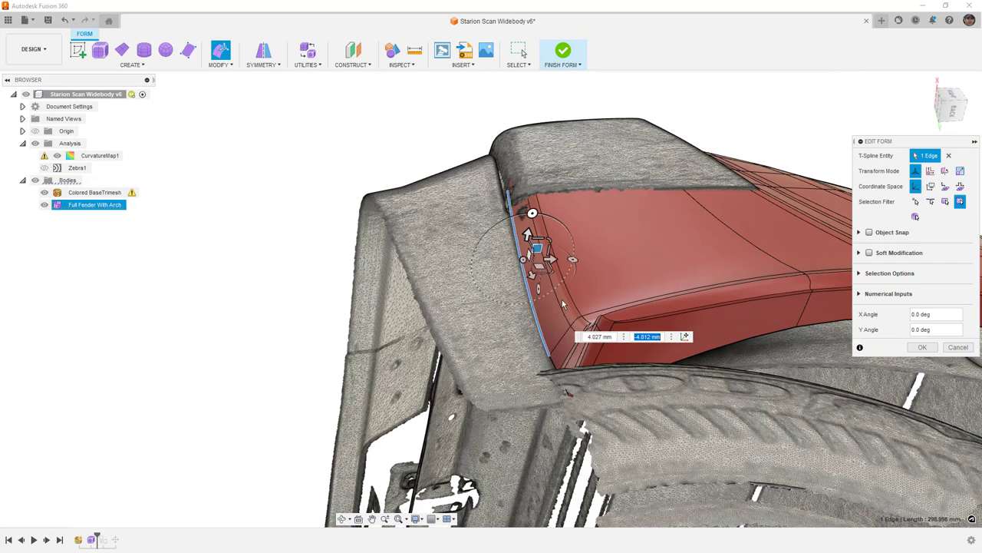
# - Shift the two short edges by the wheel arch's lower corner, and move their upper vertex about -1.4 mm and 5.9 mm
pyautogui.scroll(5, 561, 361)
pyautogui.click(536, 376)
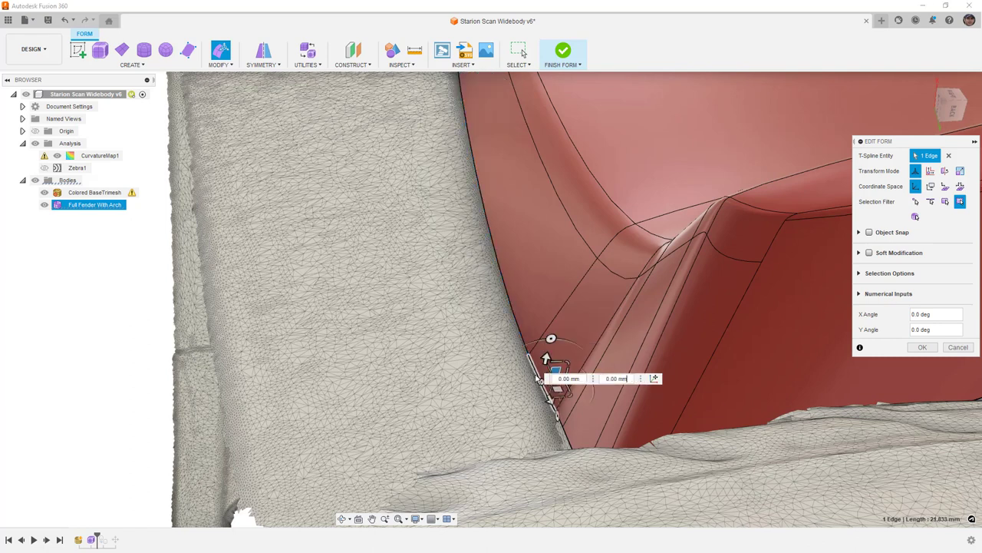
pyautogui.keyDown('shift'); pyautogui.click(560, 425); pyautogui.keyUp('shift')
pyautogui.moveTo(563, 386); pyautogui.dragTo(575, 387)
pyautogui.click(537, 357)
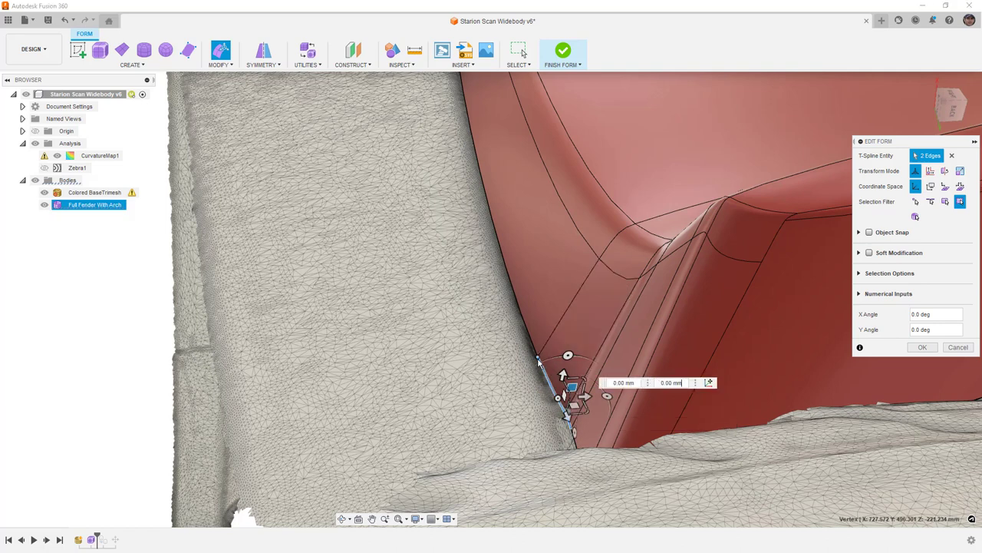
pyautogui.moveTo(551, 347); pyautogui.dragTo(575, 350)
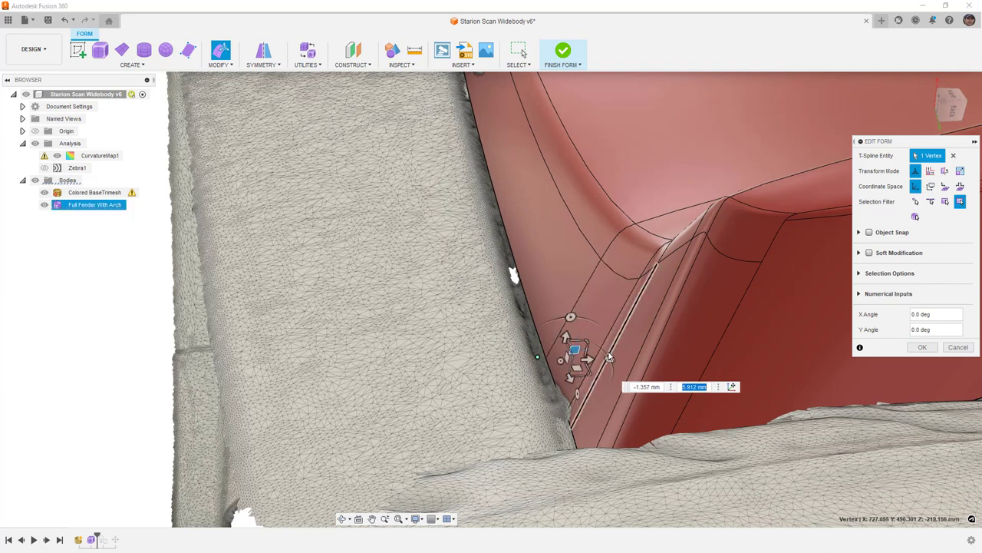
# - Switch the fender to box display and hide the Colored BaseTrimesh scan to inspect the lower edge ahead of the arch
pyautogui.hotkey('alt', '1')
pyautogui.scroll(-8, 585, 332)
pyautogui.keyDown('shift'); pyautogui.moveTo(585, 332); pyautogui.dragTo(626, 331, button='middle'); pyautogui.keyUp('shift')
pyautogui.click(44, 193)
pyautogui.keyDown('shift'); pyautogui.moveTo(483, 305); pyautogui.dragTo(548, 341, button='middle'); pyautogui.keyUp('shift')
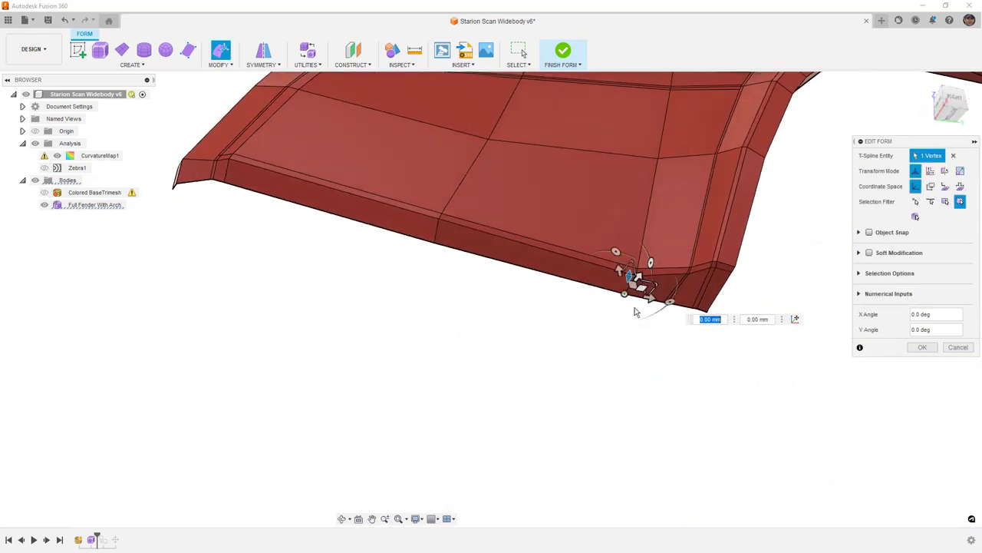
pyautogui.scroll(6, 693, 275)
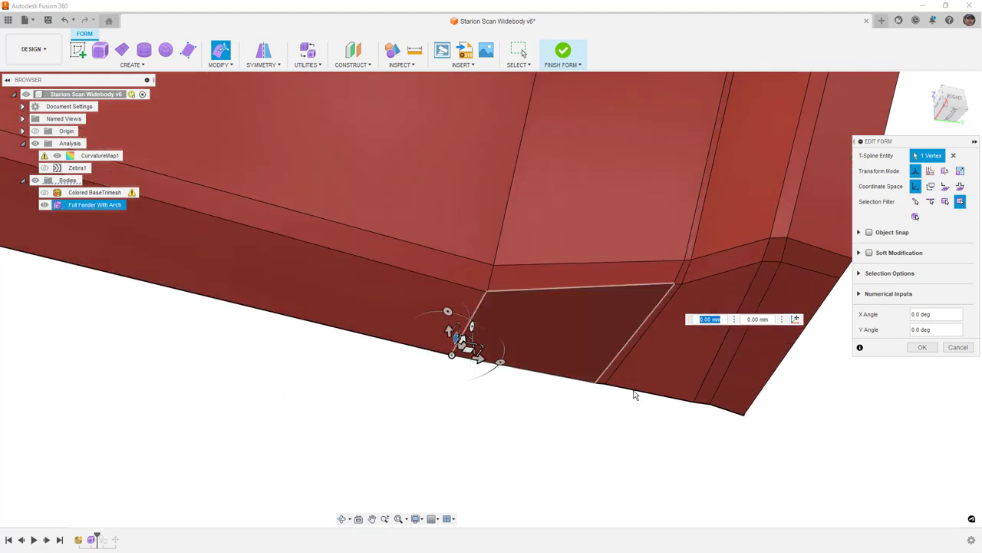
# - Review the fender's lower edges from several angles in smooth display and accept the form edits
pyautogui.scroll(-7, 576, 386)
pyautogui.keyDown('shift'); pyautogui.moveTo(571, 424); pyautogui.dragTo(761, 377, button='middle'); pyautogui.keyUp('shift')
pyautogui.scroll(3, 818, 361)
pyautogui.click(769, 361)
pyautogui.scroll(-4, 758, 382)
pyautogui.keyDown('shift'); pyautogui.moveTo(698, 387); pyautogui.dragTo(865, 358, button='middle'); pyautogui.keyUp('shift')
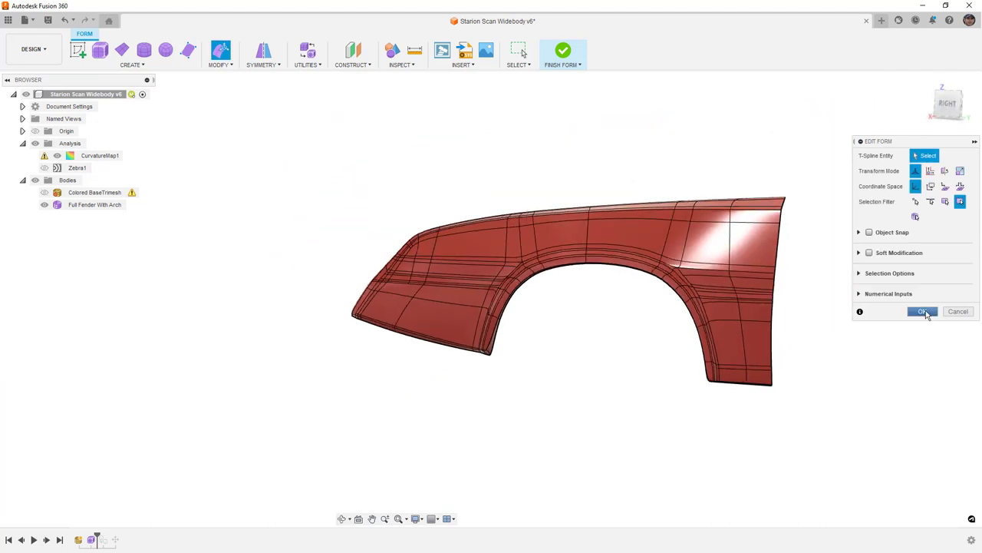
pyautogui.click(925, 312)
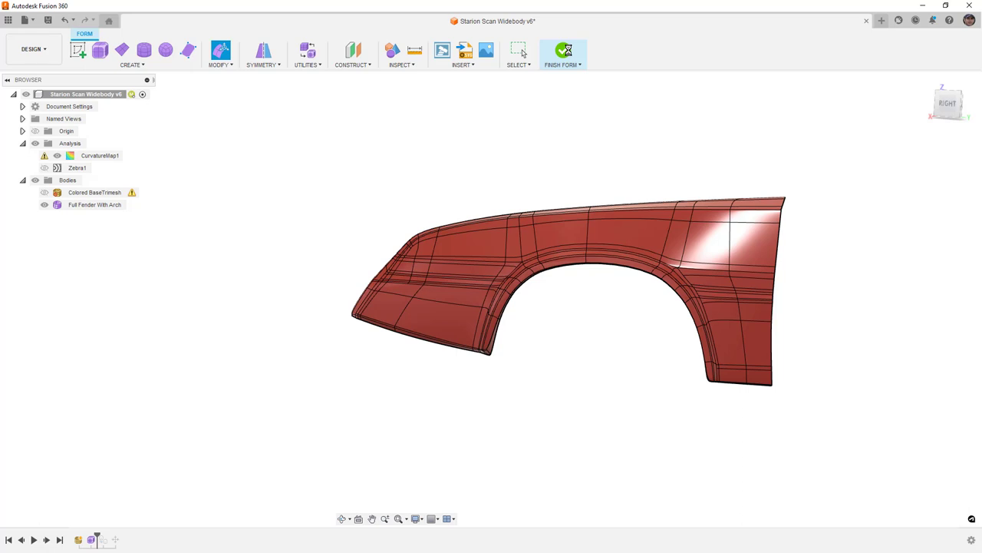
# - Run Repair Body on the fender in the right view and inspect its labelled star points and T points
pyautogui.click(946, 108)
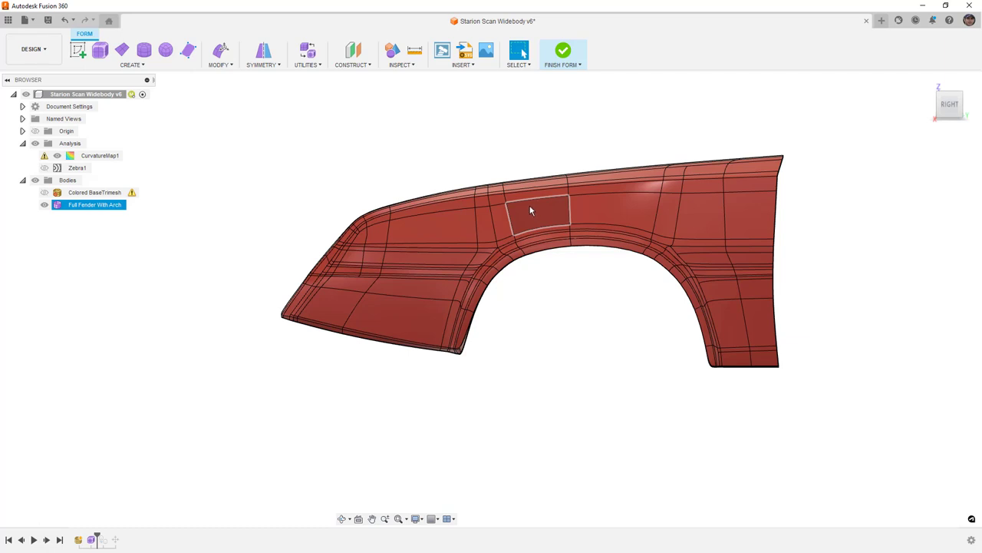
pyautogui.click(307, 55)
pyautogui.click(323, 87)
pyautogui.click(472, 202)
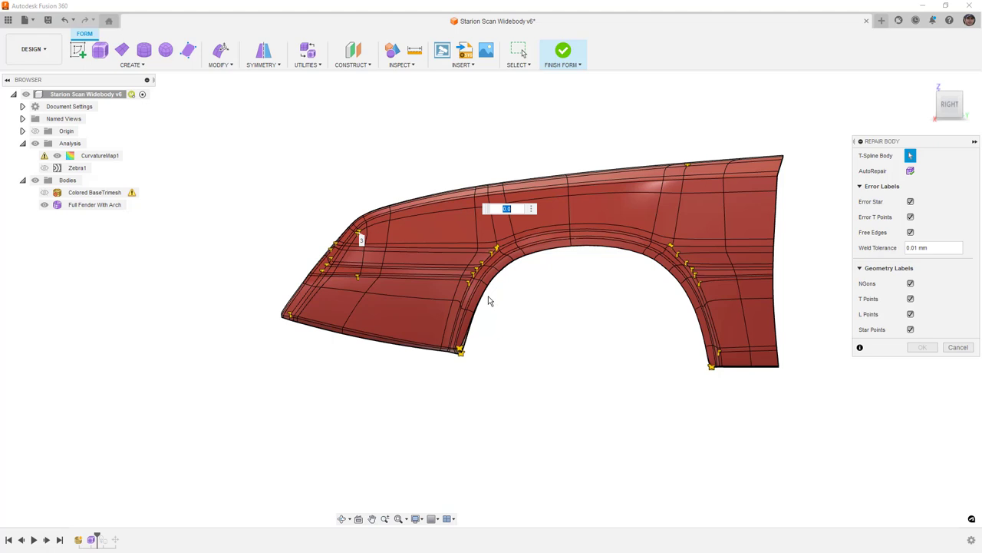
pyautogui.click(358, 277)
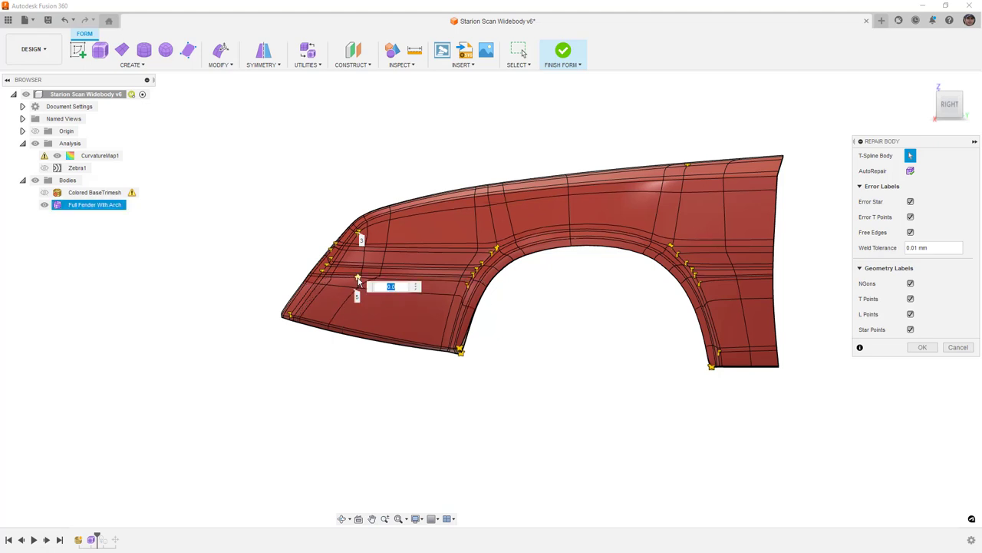
pyautogui.click(357, 278)
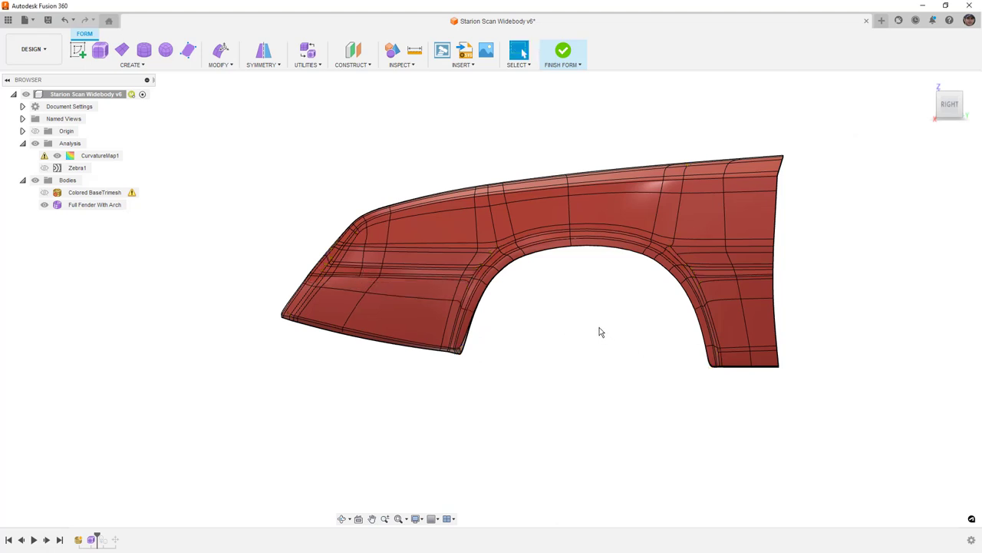
# - Finish the form, switch to shaded display without edges, and examine the converted fender's surface around the wheel arch
pyautogui.click(563, 54)
pyautogui.click(44, 204)
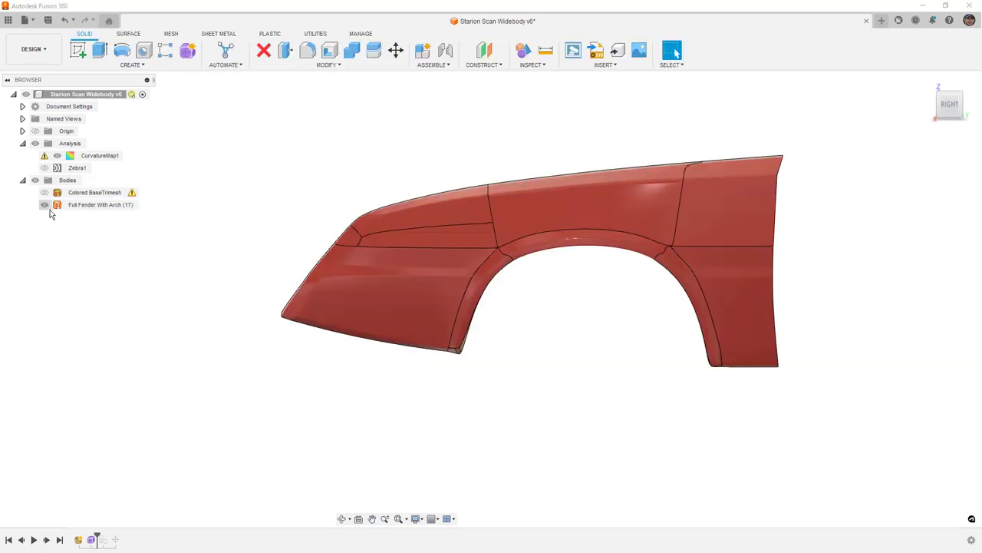
pyautogui.hotkey('ctrl', '4')
pyautogui.keyDown('shift'); pyautogui.moveTo(501, 451); pyautogui.dragTo(428, 458, button='middle'); pyautogui.keyUp('shift')
pyautogui.scroll(3, 529, 239)
pyautogui.keyDown('shift'); pyautogui.moveTo(340, 307); pyautogui.dragTo(356, 317, button='middle'); pyautogui.keyUp('shift')
pyautogui.scroll(5, 590, 209)
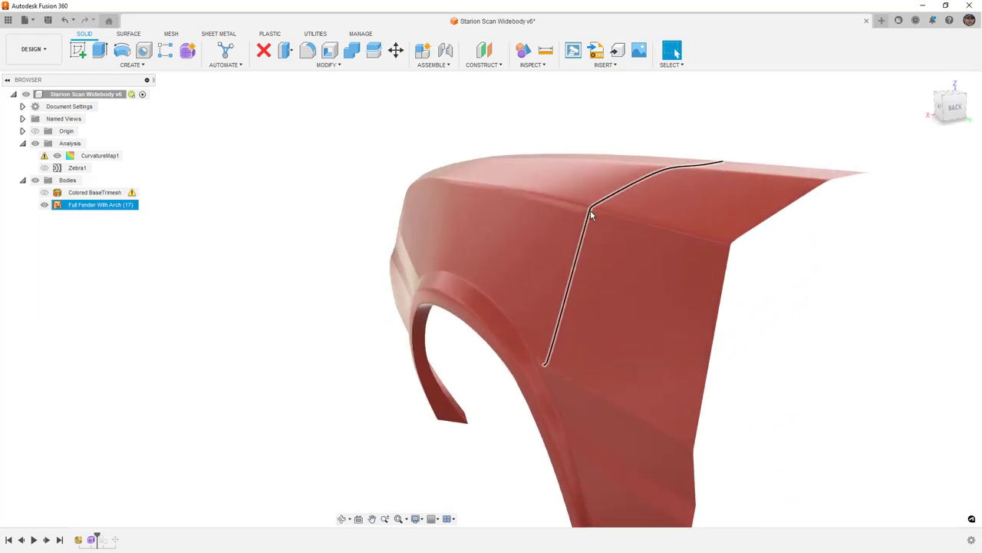
# - Hide the converted fender and reopen its form for editing in shaded display with visible edges
pyautogui.keyDown('shift'); pyautogui.moveTo(577, 251); pyautogui.dragTo(636, 254, button='middle'); pyautogui.keyUp('shift')
pyautogui.keyDown('shift'); pyautogui.moveTo(513, 204); pyautogui.dragTo(611, 240, button='middle'); pyautogui.keyUp('shift')
pyautogui.scroll(-3, 558, 199)
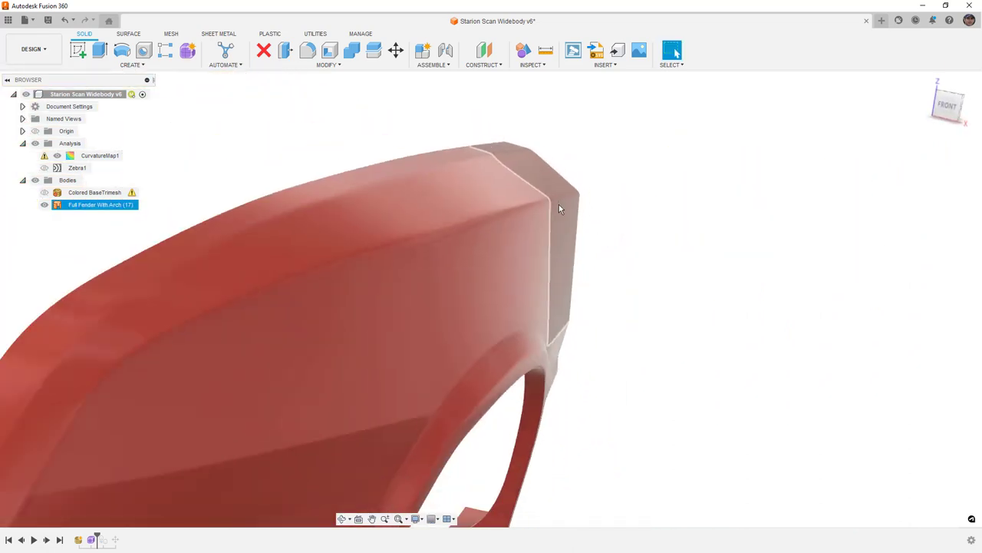
pyautogui.click(45, 205)
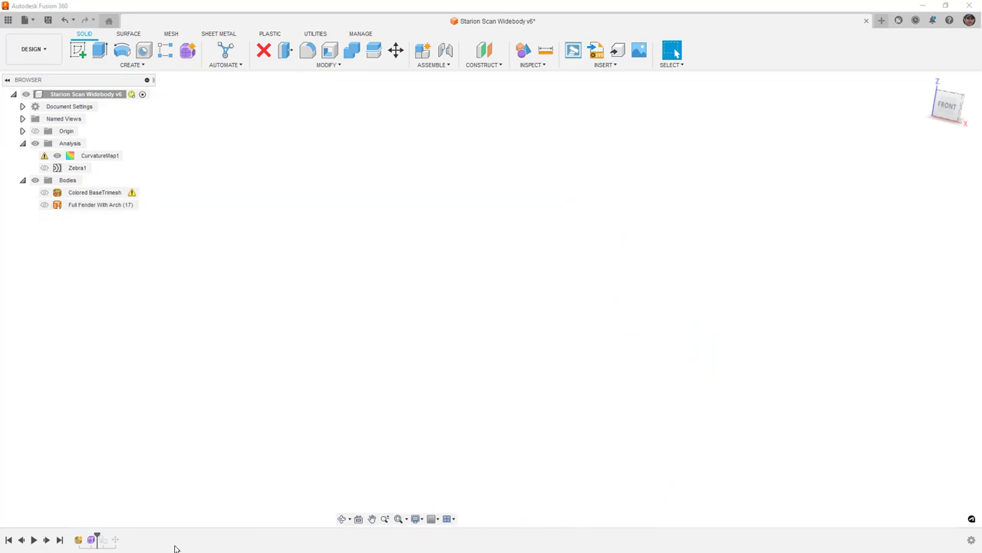
pyautogui.doubleClick(91, 540)
pyautogui.click(511, 232)
pyautogui.hotkey('ctrl', '6')
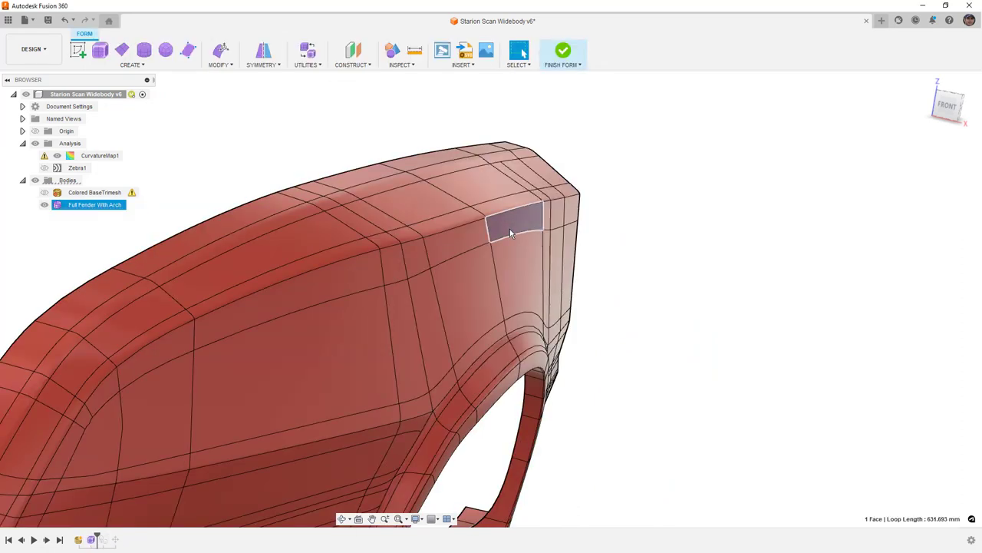
# - Examine the edge spacing along the upper crease at the fender's rear end in box and smooth display
pyautogui.hotkey('alt', '1')
pyautogui.click(620, 195)
pyautogui.scroll(6, 546, 212)
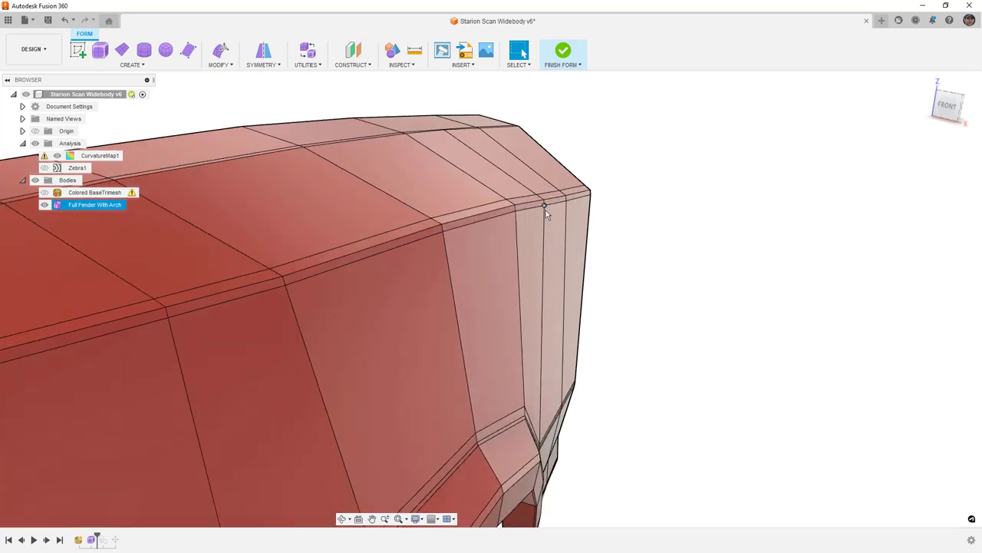
pyautogui.keyDown('shift'); pyautogui.moveTo(487, 215); pyautogui.dragTo(604, 204, button='middle'); pyautogui.keyUp('shift')
pyautogui.scroll(5, 487, 215)
pyautogui.click(495, 223)
pyautogui.hotkey('alt', '3')
pyautogui.scroll(5, 564, 204)
pyautogui.click(597, 198)
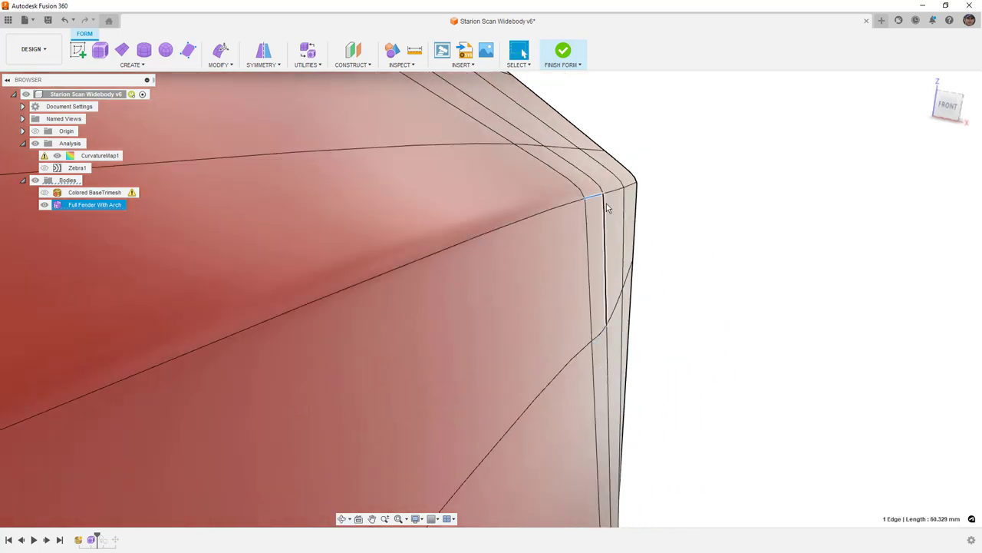
# - In box display, use Edit Form to shift the three rear edges just below the upper crease by 0.334 mm and -0.102 mm, then restore smooth display
pyautogui.hotkey('alt', '1')
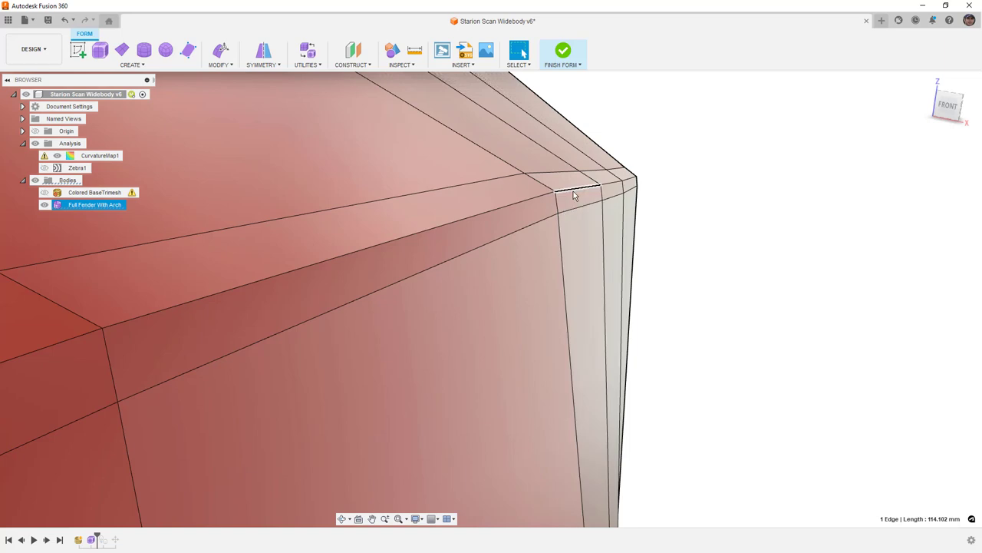
pyautogui.keyDown('shift'); pyautogui.moveTo(586, 226); pyautogui.dragTo(589, 226, button='middle'); pyautogui.keyUp('shift')
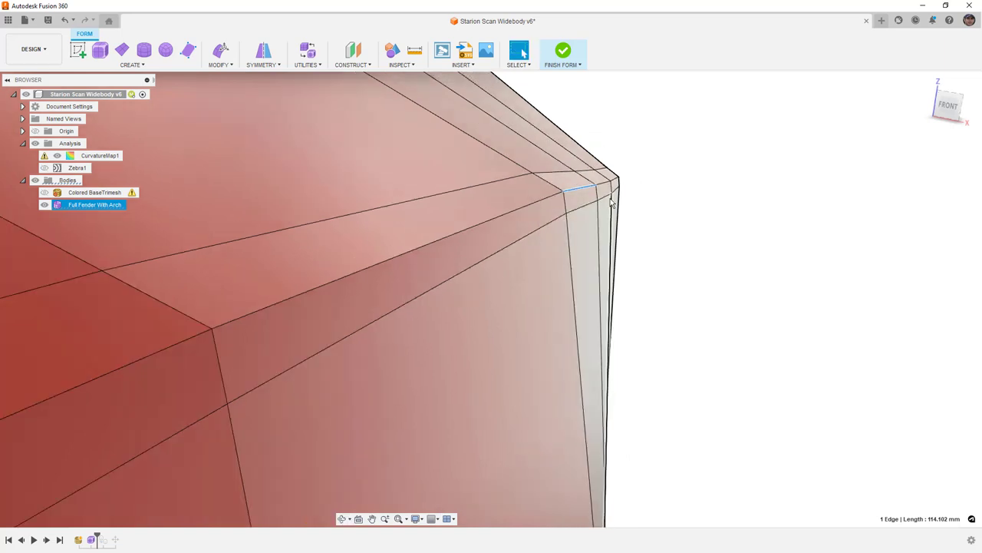
pyautogui.scroll(2, 617, 190)
pyautogui.keyDown('shift'); pyautogui.click(604, 199); pyautogui.keyUp('shift')
pyautogui.keyDown('shift'); pyautogui.click(573, 214); pyautogui.keyUp('shift')
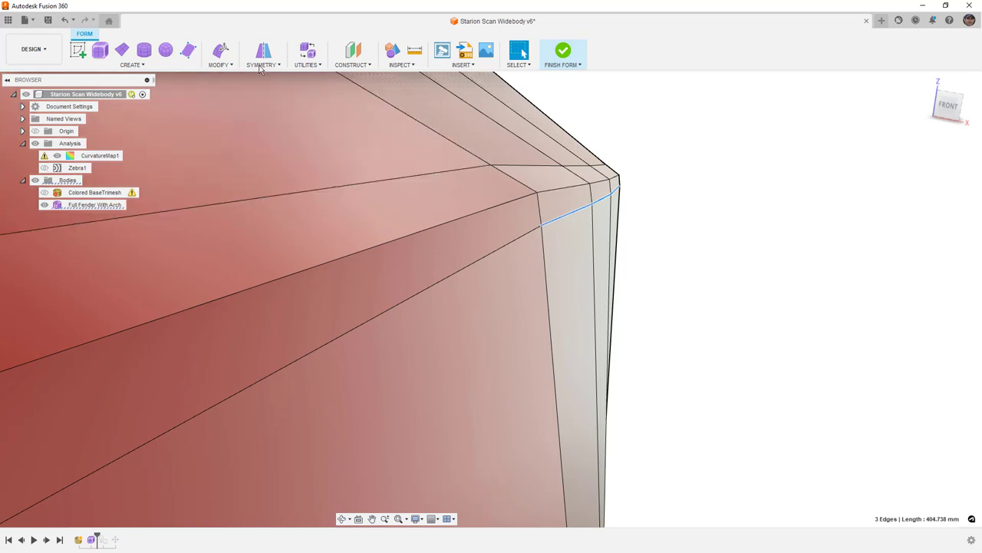
pyautogui.click(221, 53)
pyautogui.moveTo(617, 186); pyautogui.dragTo(620, 188)
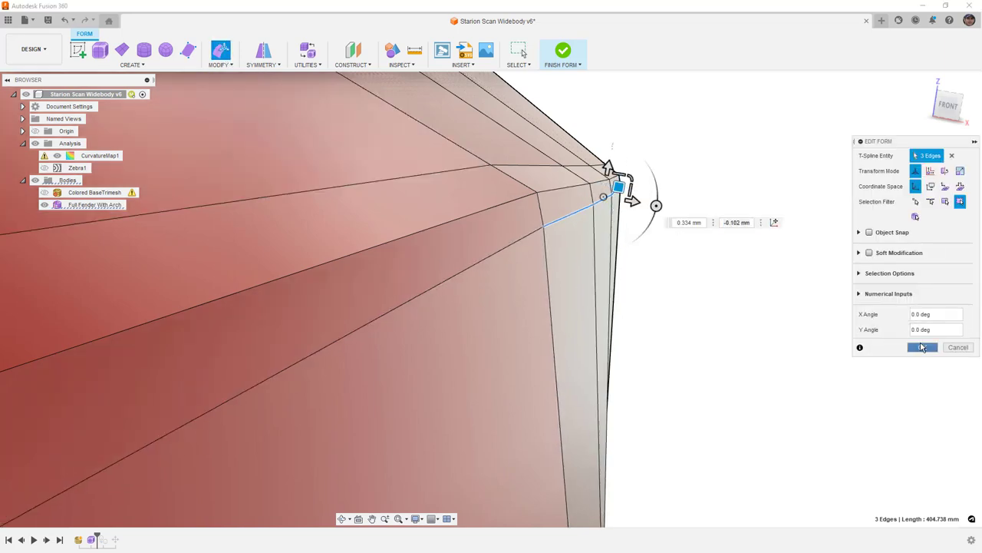
pyautogui.click(923, 348)
pyautogui.hotkey('alt', '3')
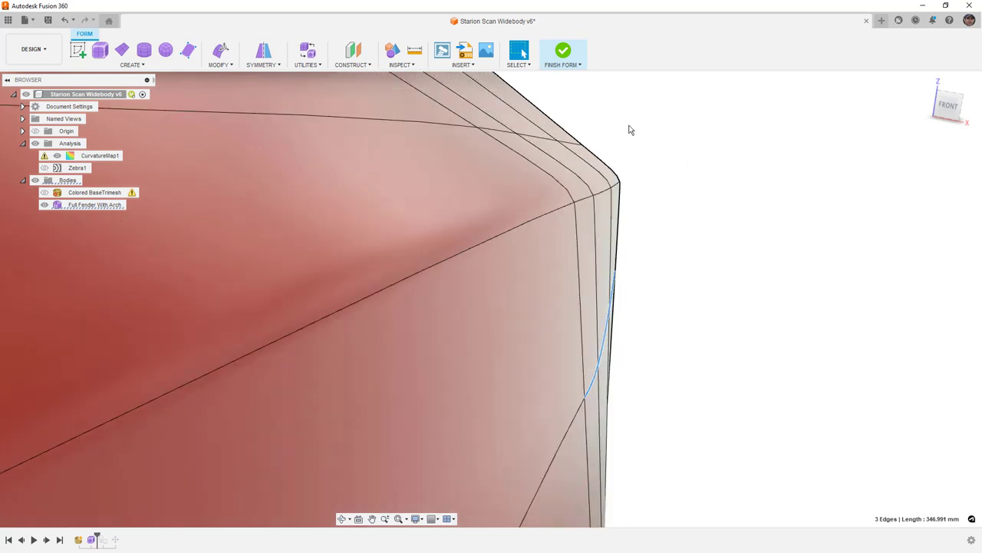
# - Finish the form, show the converted fender, and inspect its upper crease and face boundaries above the wheel arch
pyautogui.click(570, 61)
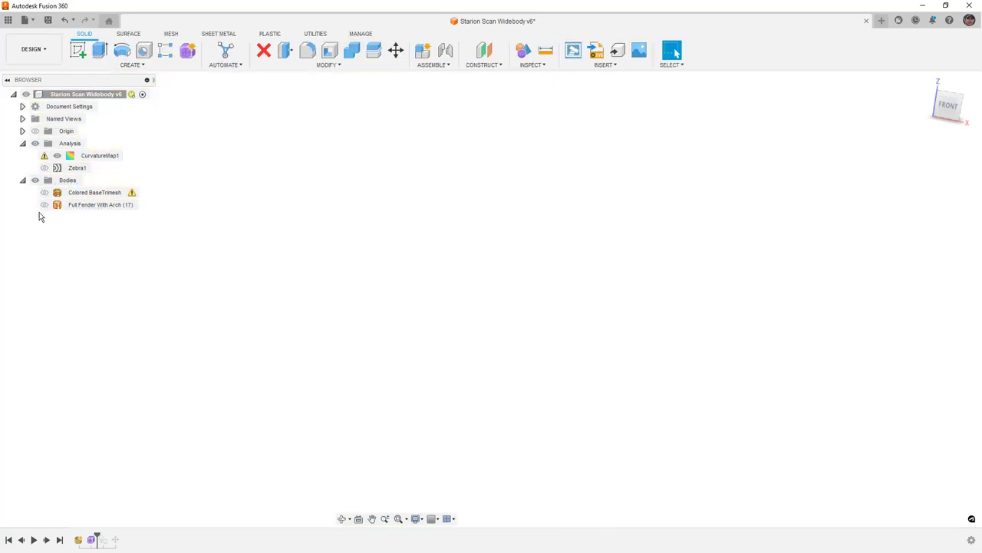
pyautogui.click(44, 205)
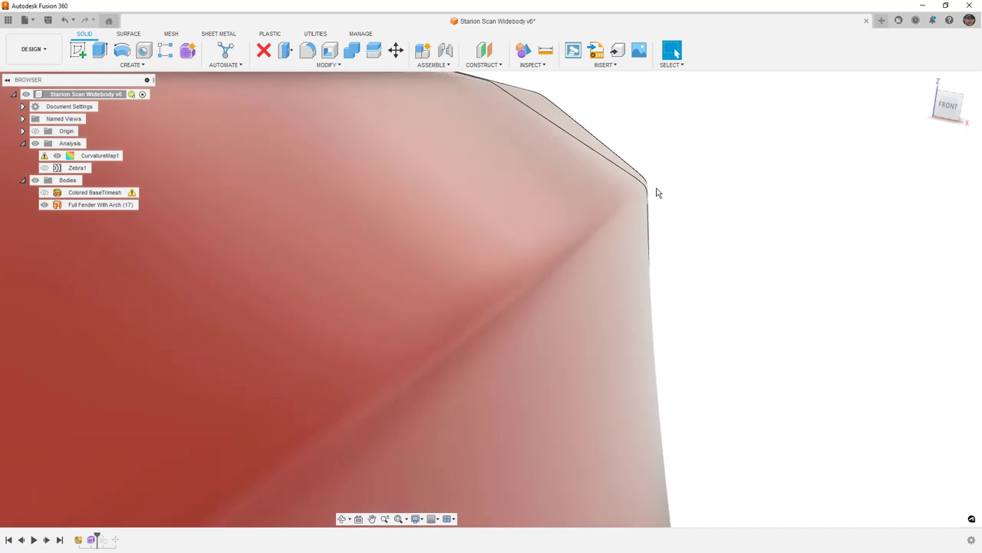
pyautogui.scroll(-5, 654, 196)
pyautogui.keyDown('shift'); pyautogui.moveTo(707, 221); pyautogui.dragTo(620, 220, button='middle'); pyautogui.keyUp('shift')
pyautogui.moveTo(735, 202); pyautogui.dragTo(617, 207, button='middle')
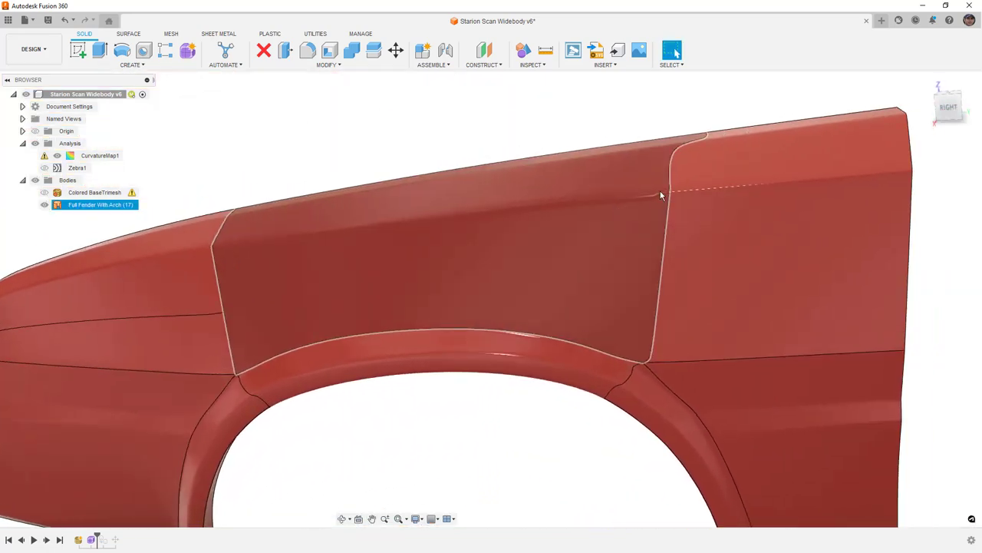
pyautogui.keyDown('shift'); pyautogui.moveTo(718, 202); pyautogui.dragTo(786, 198, button='middle'); pyautogui.keyUp('shift')
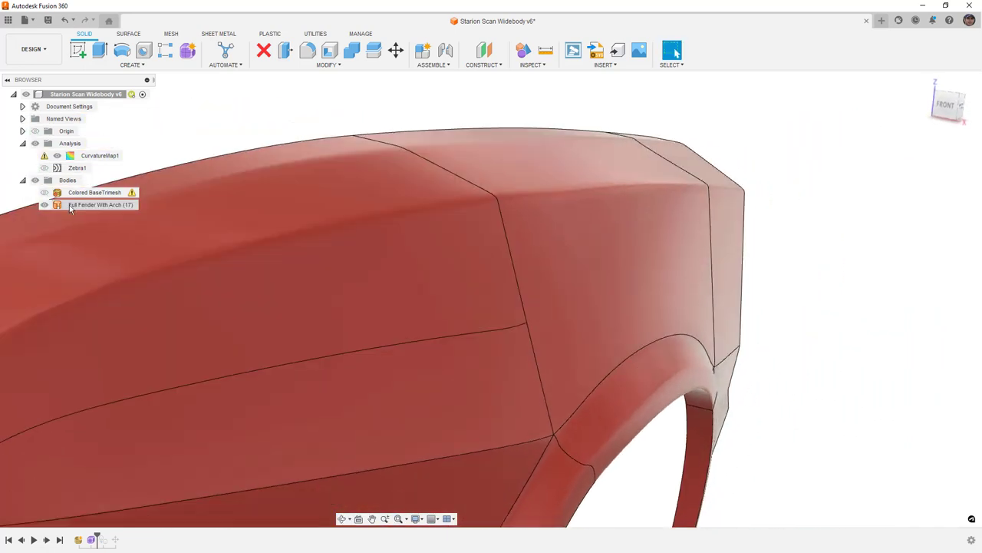
# - Hide the converted fender and reopen the form for editing
pyautogui.click(44, 204)
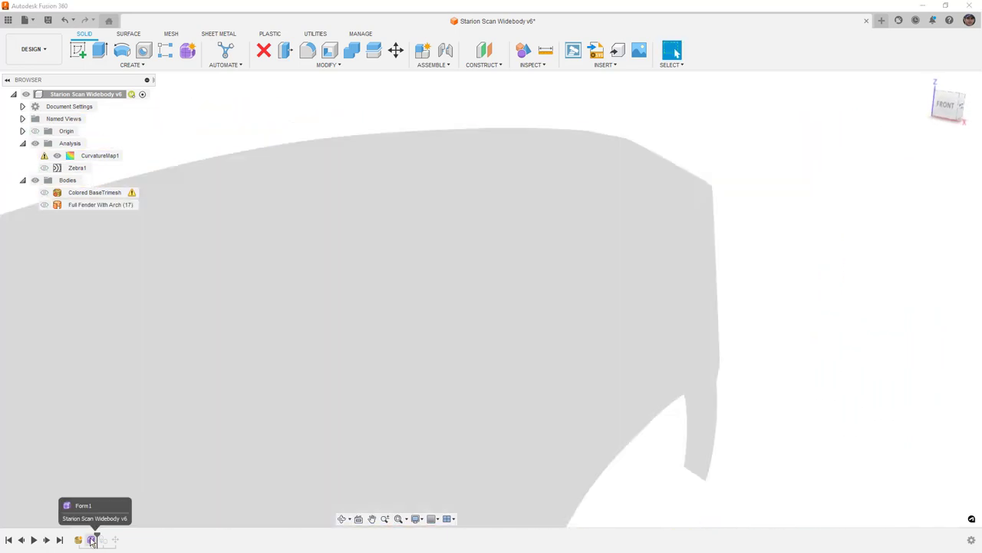
pyautogui.doubleClick(90, 539)
pyautogui.keyDown('shift'); pyautogui.moveTo(680, 244); pyautogui.dragTo(636, 239, button='middle'); pyautogui.keyUp('shift')
pyautogui.scroll(-2, 378, 256)
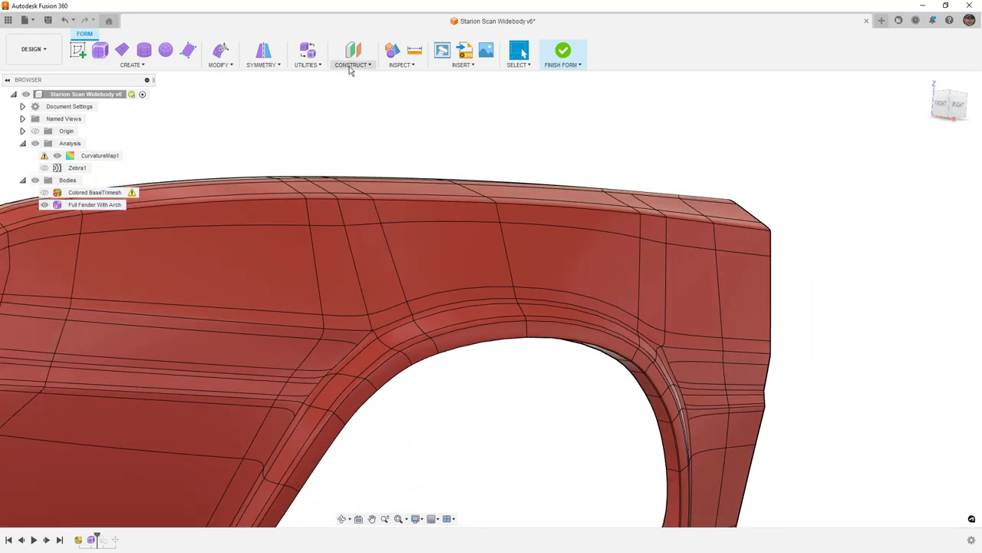
# - Try to convert the fender from T-Splines to BRep as a new body, keeping three lengthwise edge loops along and below the upper crease
pyautogui.click(320, 65)
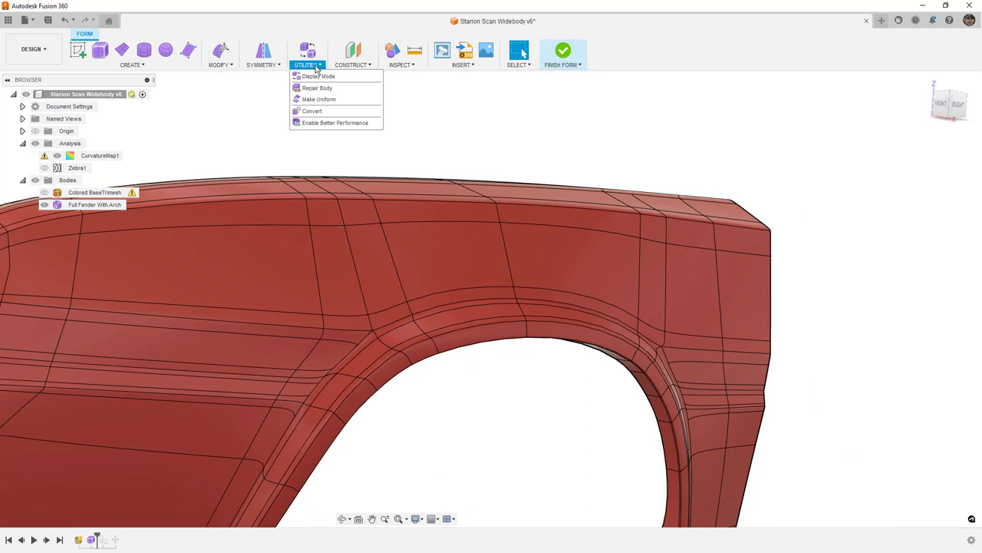
pyautogui.click(312, 111)
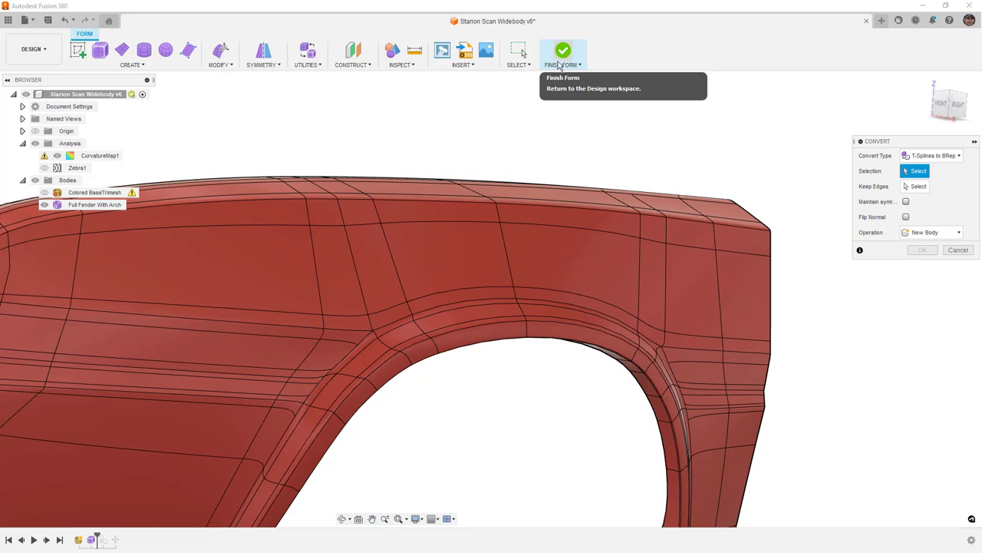
pyautogui.click(694, 255)
pyautogui.click(662, 251)
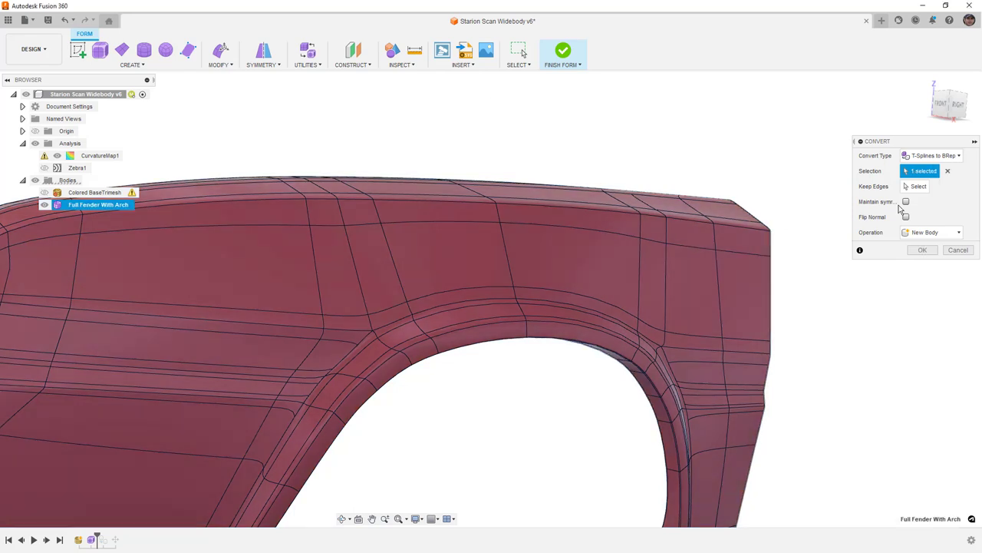
pyautogui.click(920, 188)
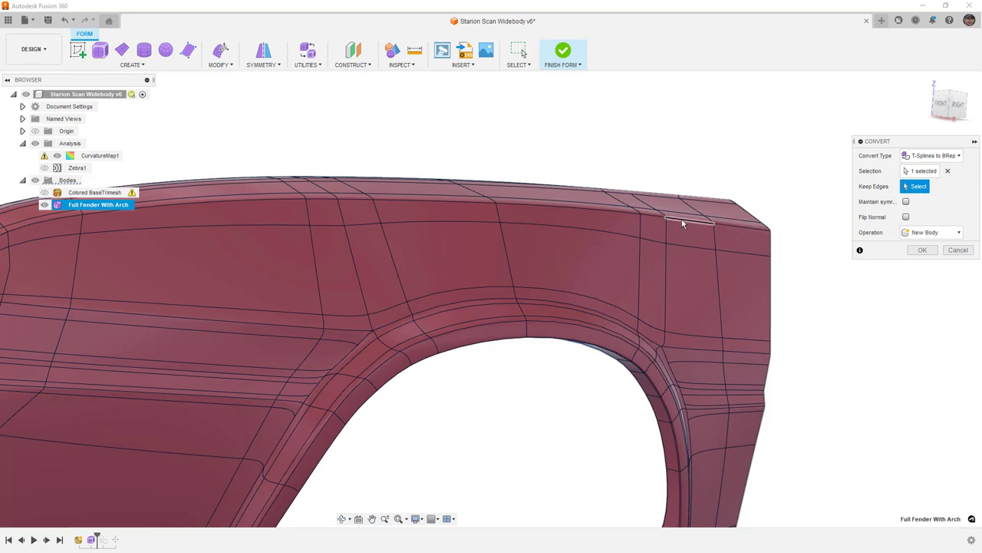
pyautogui.doubleClick(739, 224)
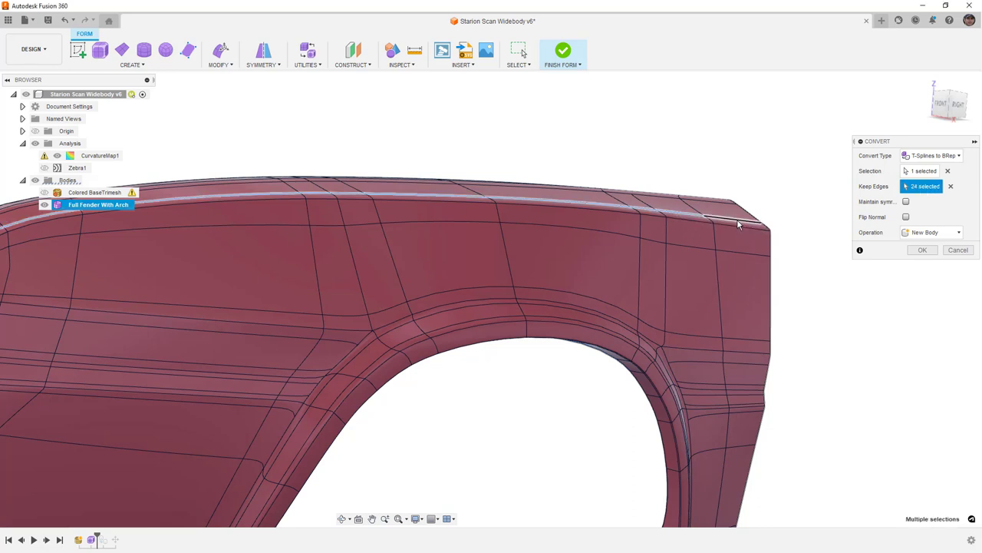
pyautogui.doubleClick(737, 227)
pyautogui.scroll(-3, 737, 228)
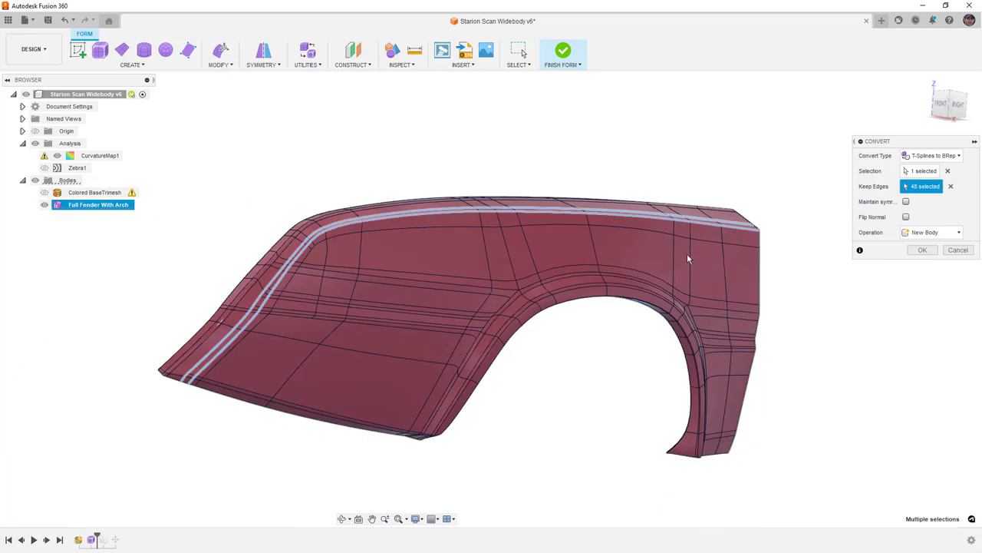
pyautogui.scroll(2, 685, 250)
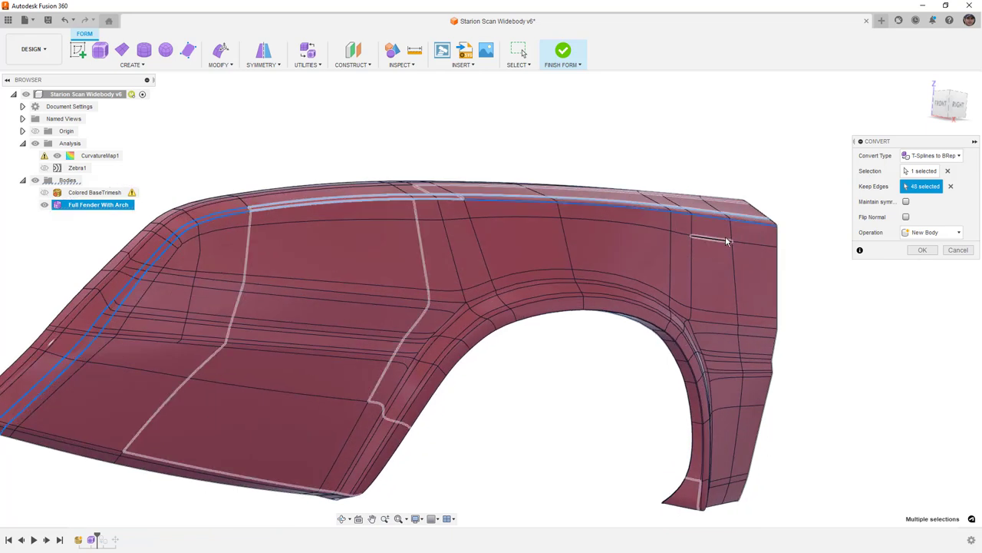
pyautogui.doubleClick(752, 247)
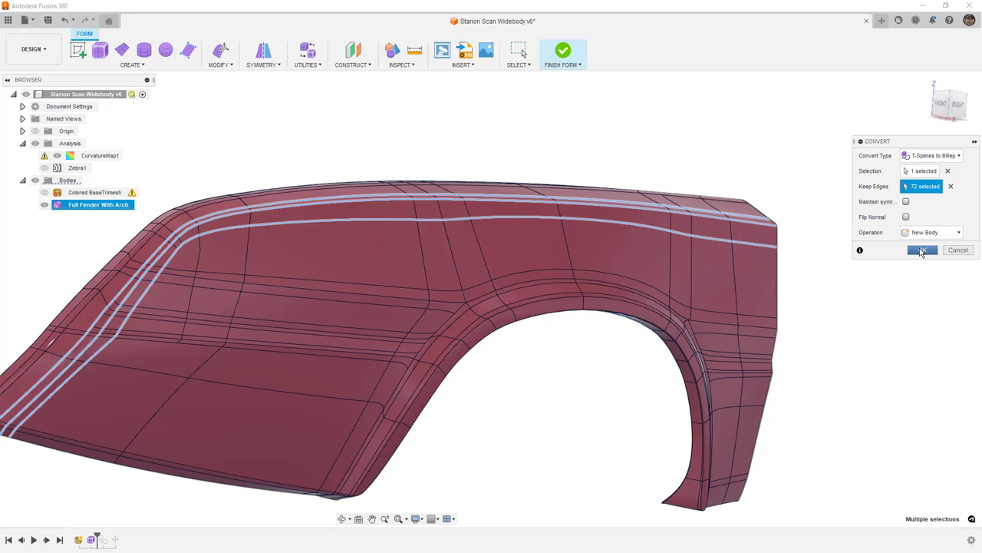
pyautogui.click(921, 252)
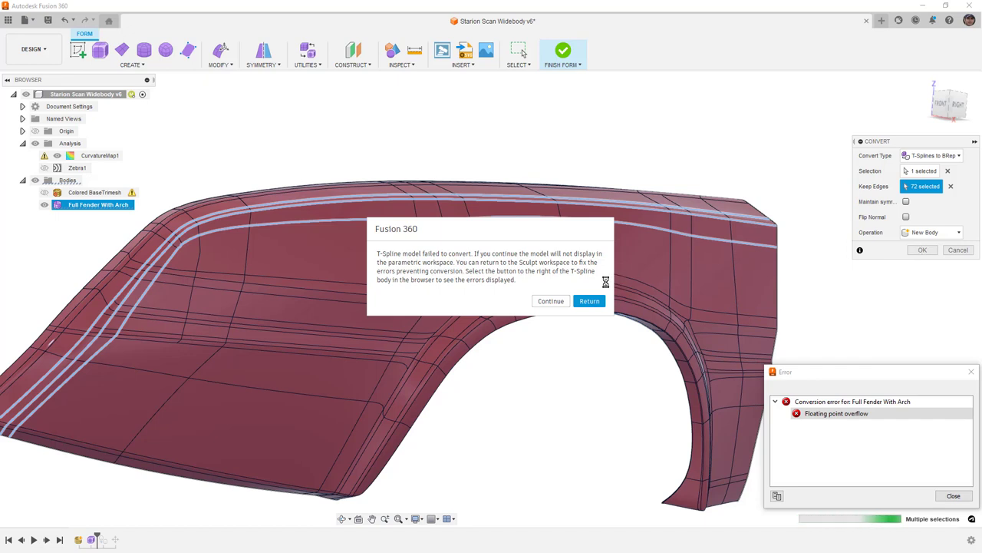
pyautogui.click(591, 300)
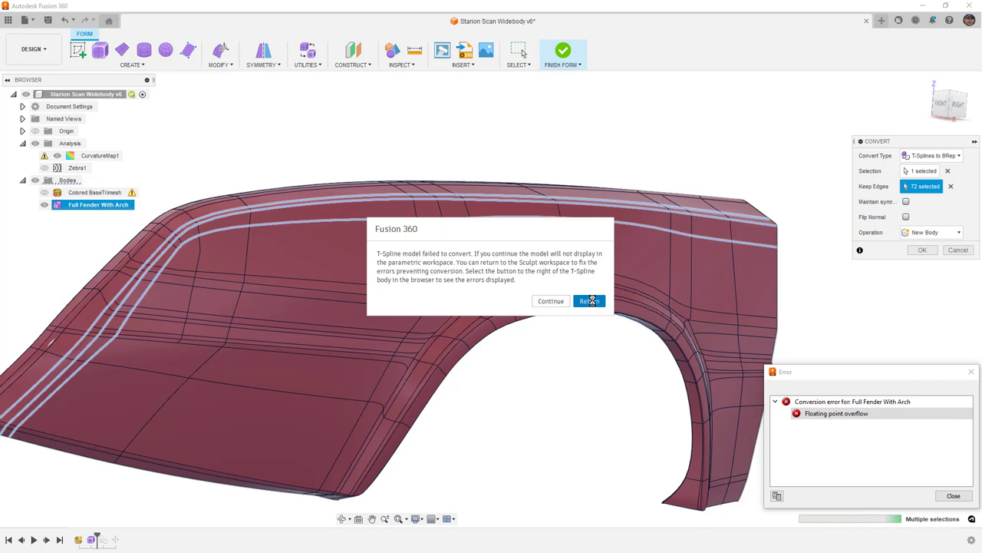
pyautogui.click(954, 497)
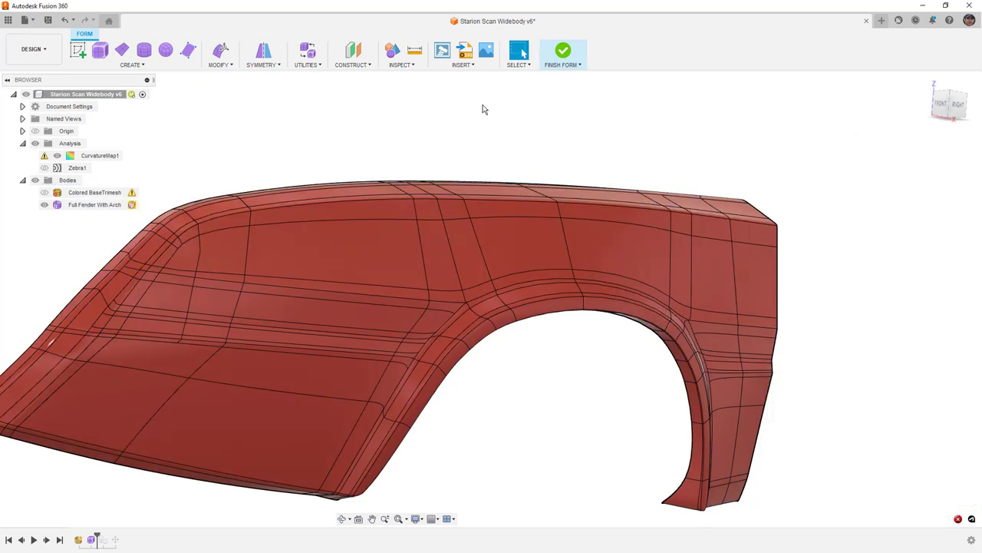
# - Convert the fender from T-Splines to BRep as a new body, keeping only the upper crease's edge loop, and show the result
pyautogui.click(306, 65)
pyautogui.click(311, 115)
pyautogui.click(688, 270)
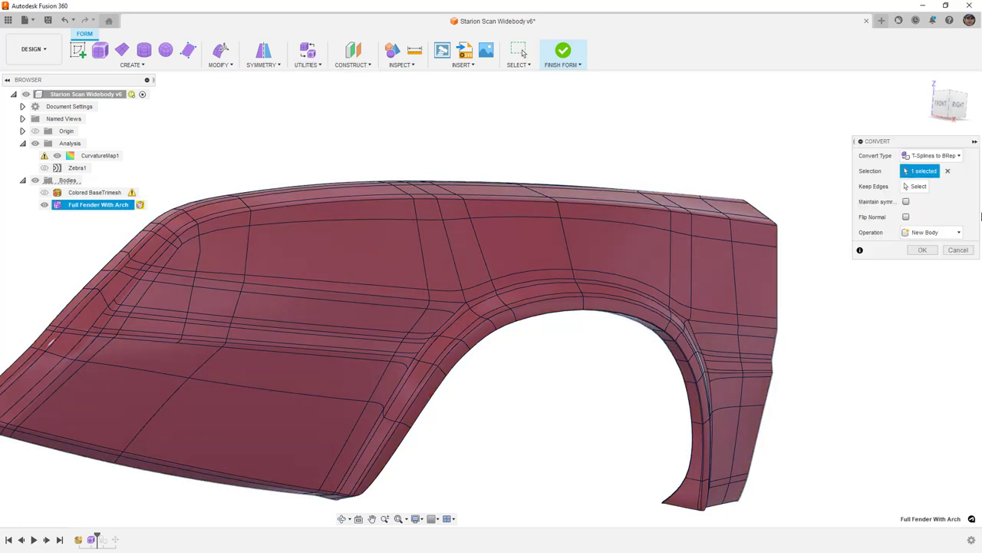
pyautogui.click(918, 189)
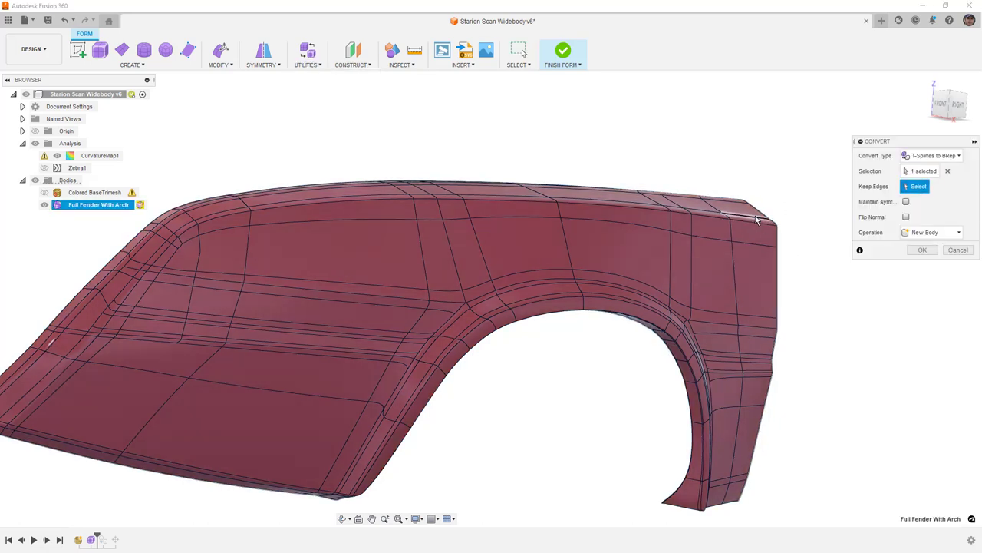
pyautogui.click(756, 221)
pyautogui.click(924, 251)
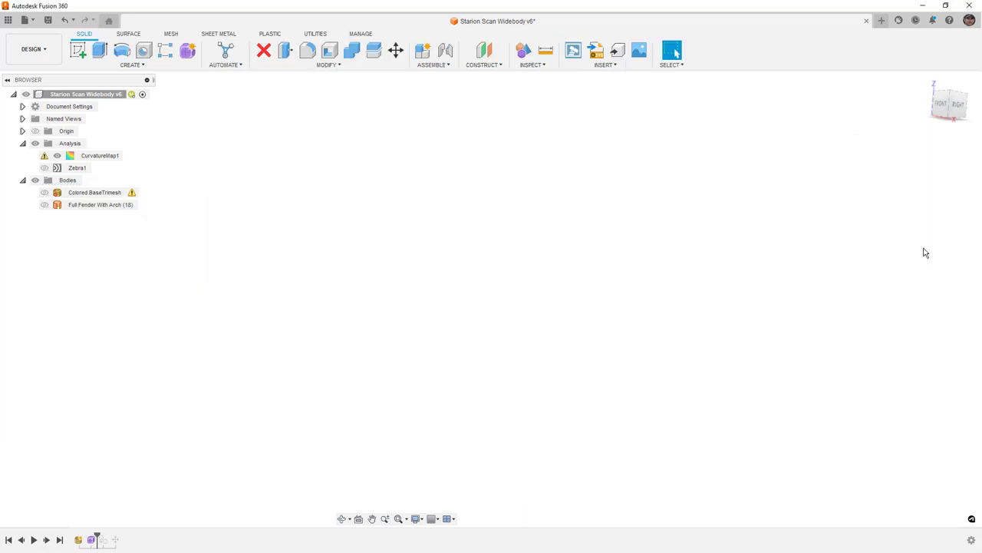
pyautogui.click(45, 205)
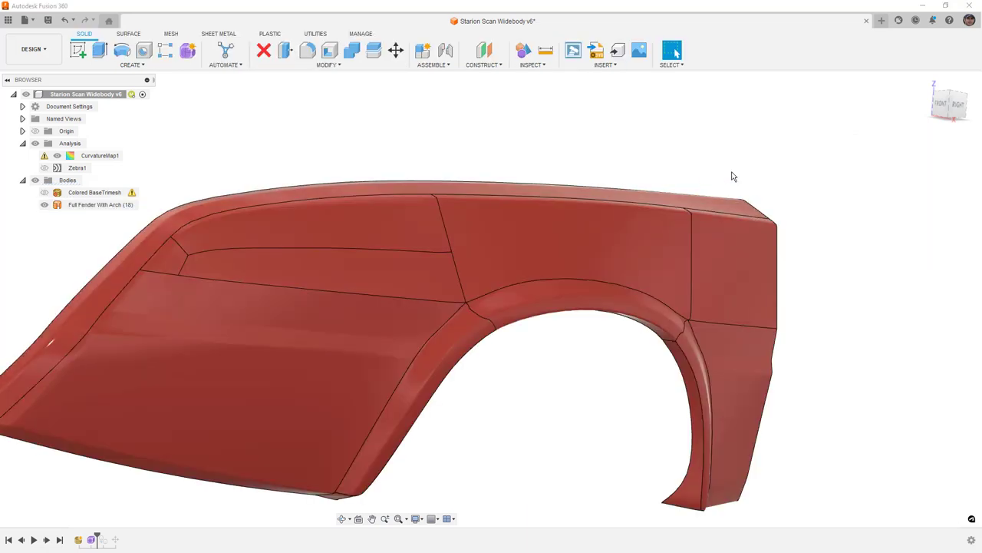
# - Inspect the converted fender's kept crease edge and face boundaries from the side, close up, and from the front
pyautogui.keyDown('shift'); pyautogui.moveTo(793, 254); pyautogui.dragTo(712, 253, button='middle'); pyautogui.keyUp('shift')
pyautogui.scroll(-3, 502, 237)
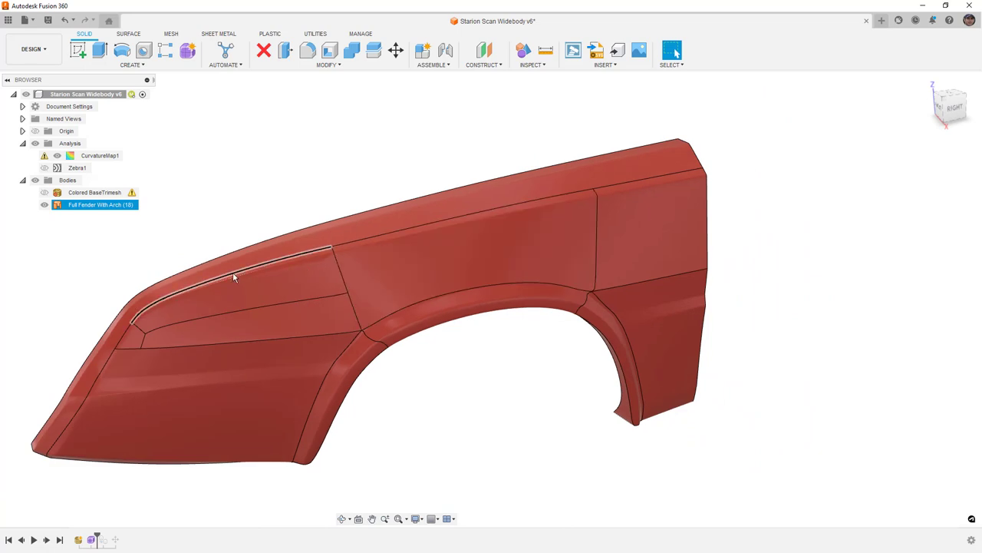
pyautogui.moveTo(236, 277); pyautogui.dragTo(370, 246, button='middle')
pyautogui.scroll(4, 468, 238)
pyautogui.keyDown('shift'); pyautogui.moveTo(501, 249); pyautogui.dragTo(479, 243, button='middle'); pyautogui.keyUp('shift')
pyautogui.scroll(5, 488, 161)
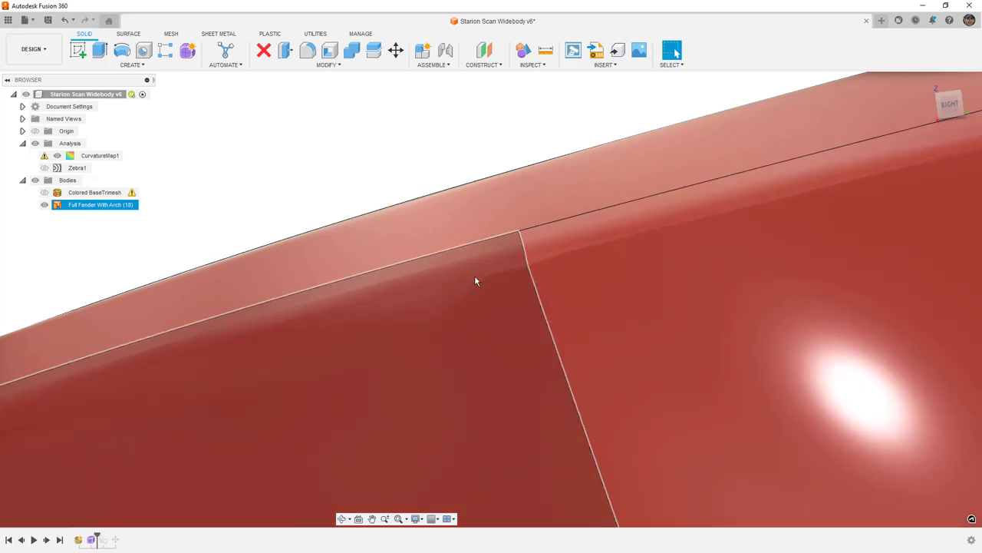
pyautogui.scroll(-7, 476, 266)
pyautogui.keyDown('shift'); pyautogui.moveTo(453, 331); pyautogui.dragTo(420, 338, button='middle'); pyautogui.keyUp('shift')
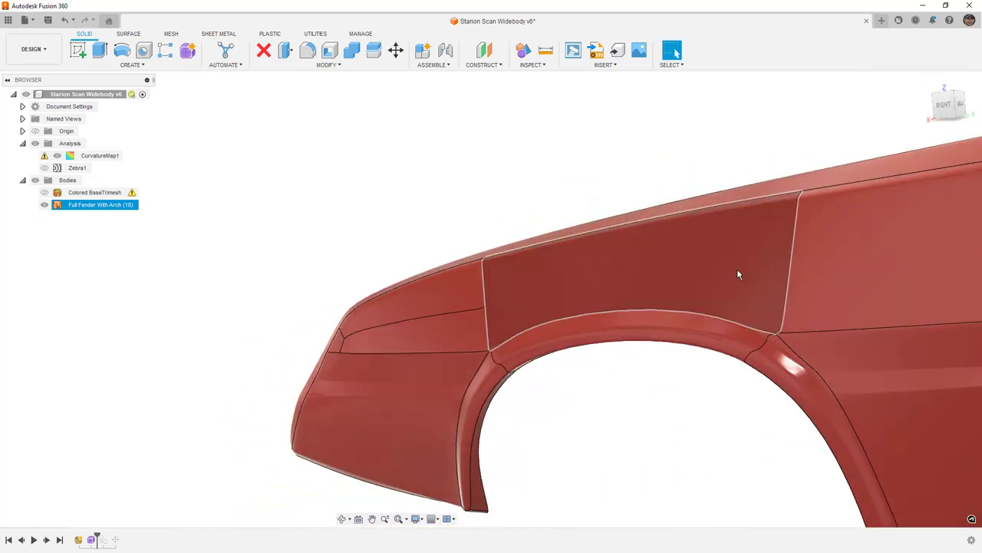
pyautogui.moveTo(857, 212); pyautogui.dragTo(736, 236, button='middle')
pyautogui.scroll(-4, 725, 236)
pyautogui.scroll(4, 443, 288)
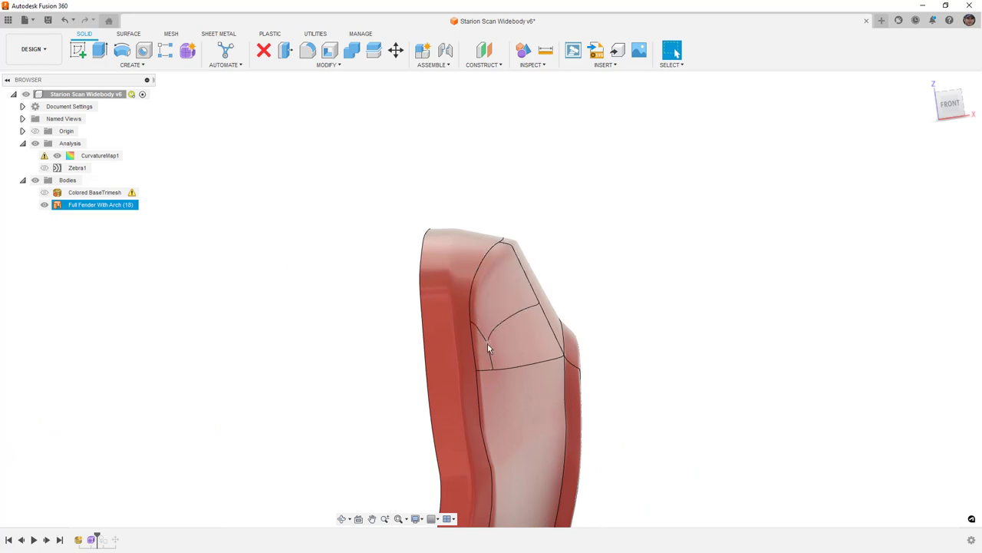
# - Show the Colored BaseTrimesh scan in a straight side view and hide the converted fender body
pyautogui.keyDown('shift'); pyautogui.moveTo(603, 263); pyautogui.dragTo(579, 265, button='middle'); pyautogui.keyUp('shift')
pyautogui.scroll(-5, 510, 240)
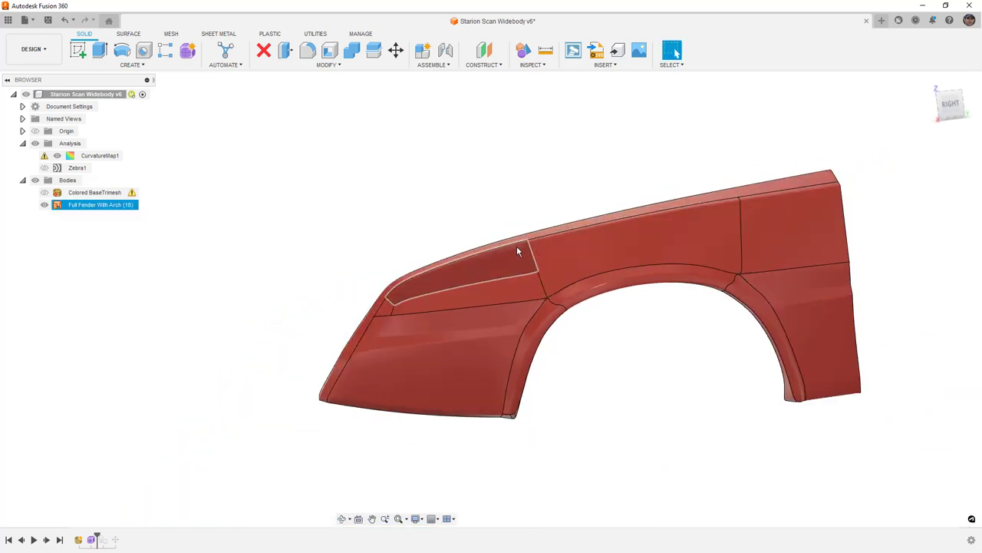
pyautogui.click(949, 105)
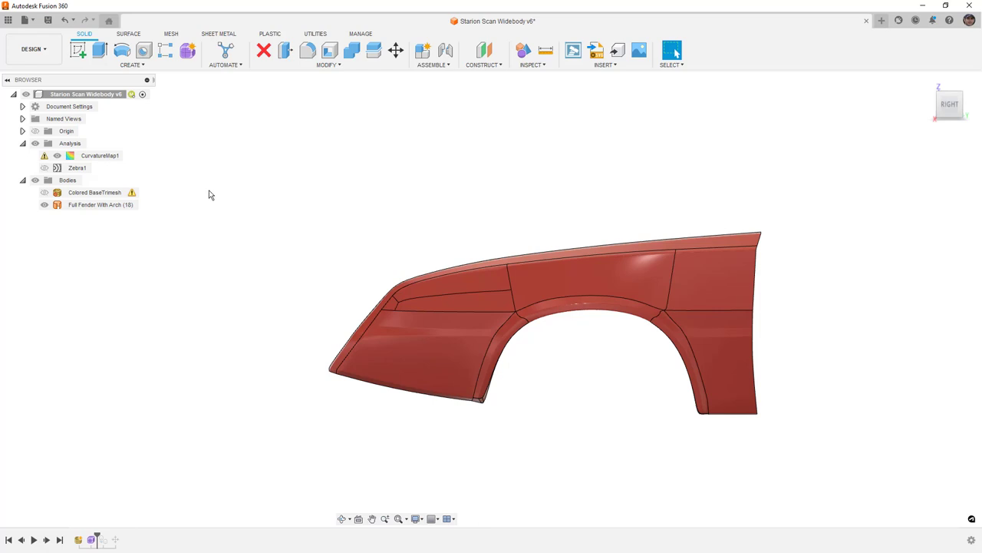
pyautogui.click(45, 193)
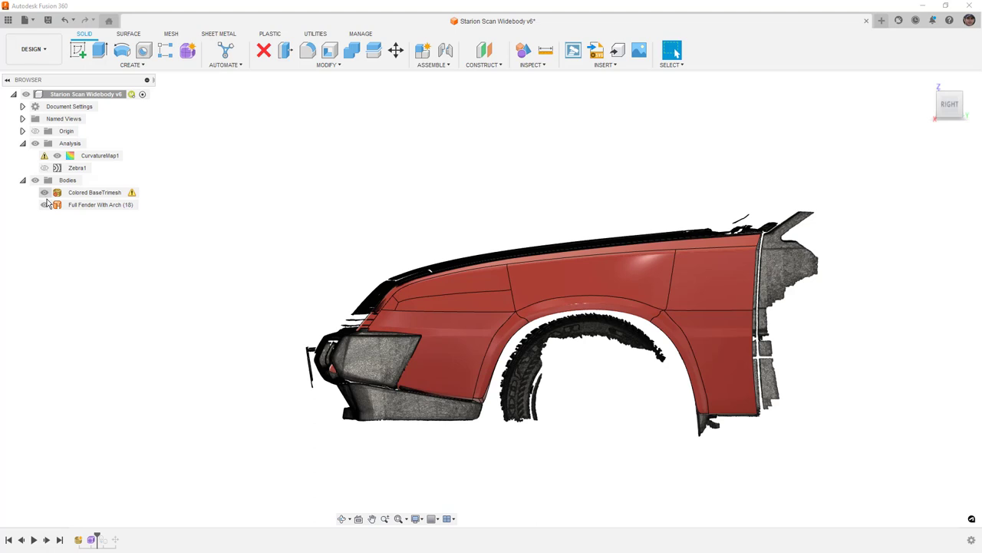
pyautogui.click(46, 205)
pyautogui.click(22, 144)
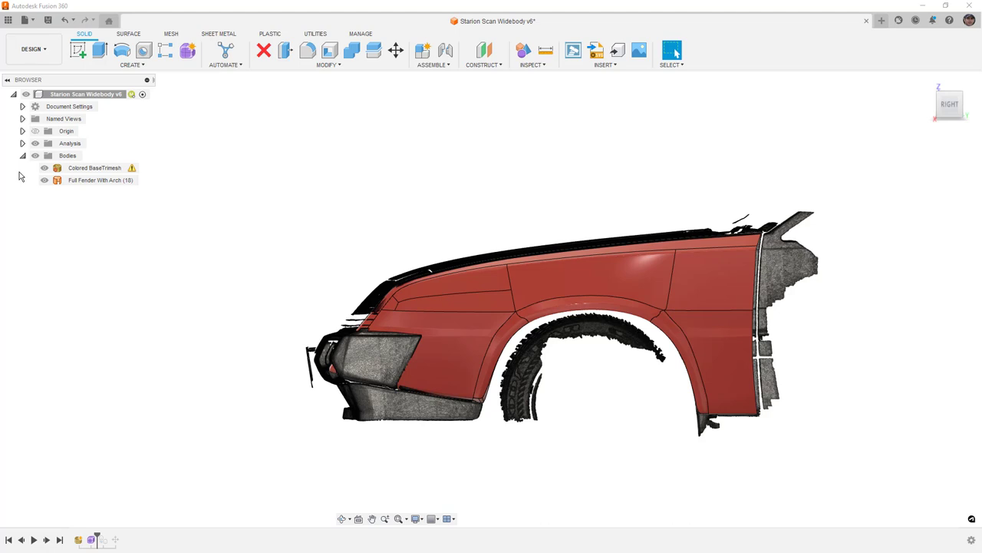
pyautogui.click(44, 182)
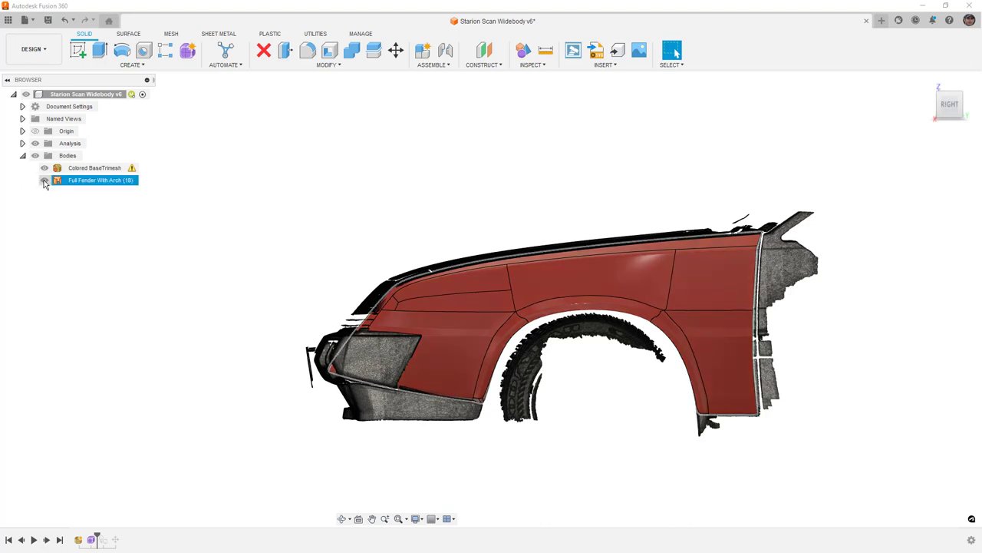
pyautogui.click(44, 181)
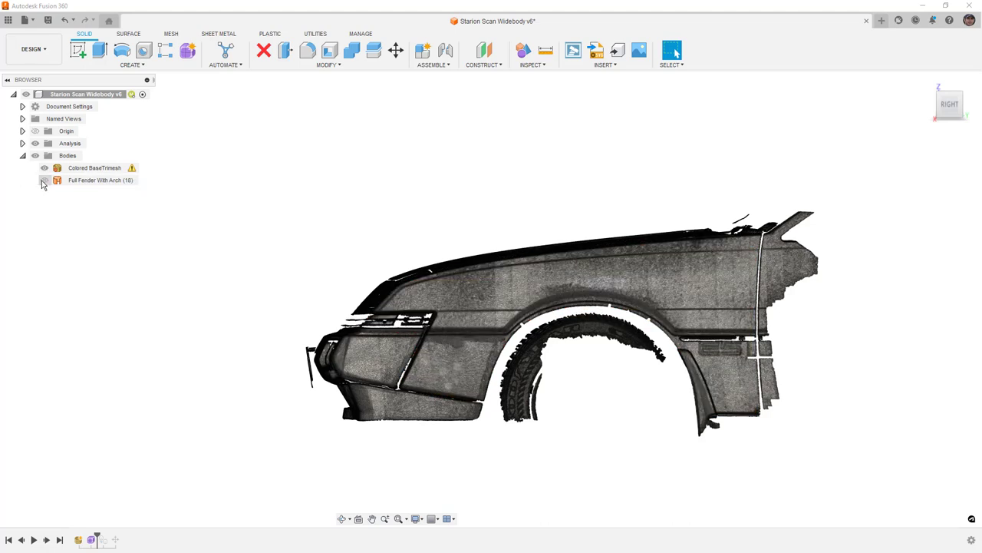
# - Sketch on the side plane a near-horizontal line about 328 mm long above the headlight and a connected slanted line behind the bumper to below the scan
pyautogui.click(77, 50)
pyautogui.click(362, 288)
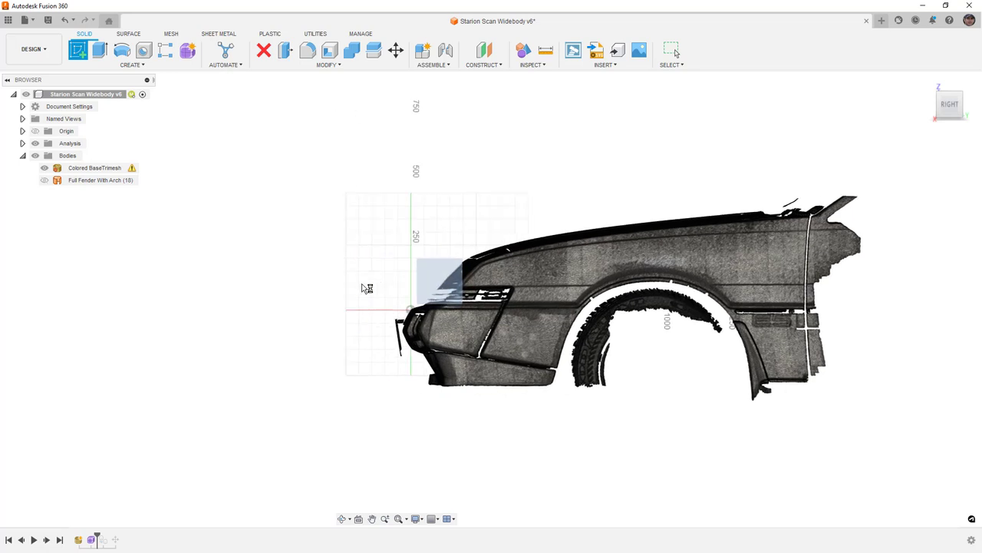
pyautogui.scroll(4, 612, 271)
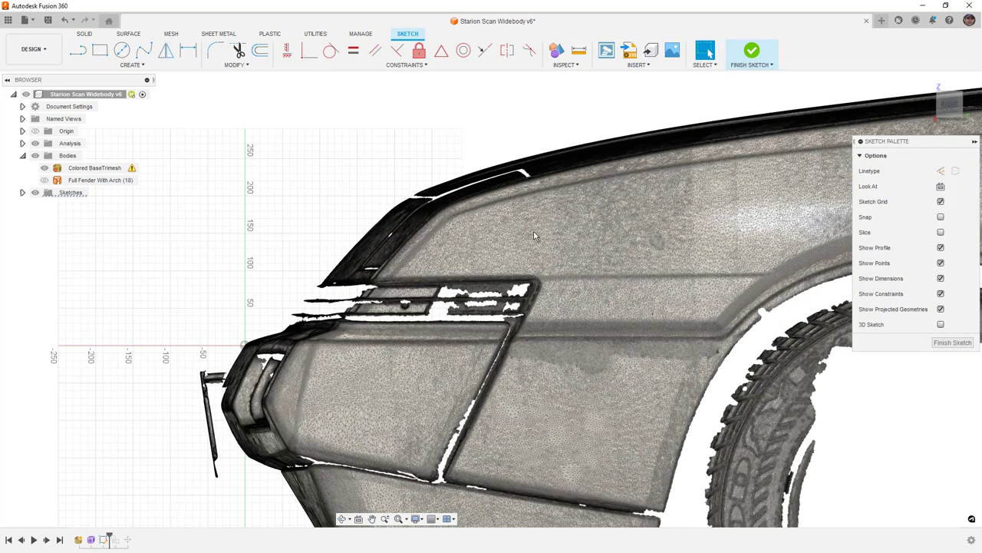
pyautogui.click(79, 50)
pyautogui.scroll(2, 430, 264)
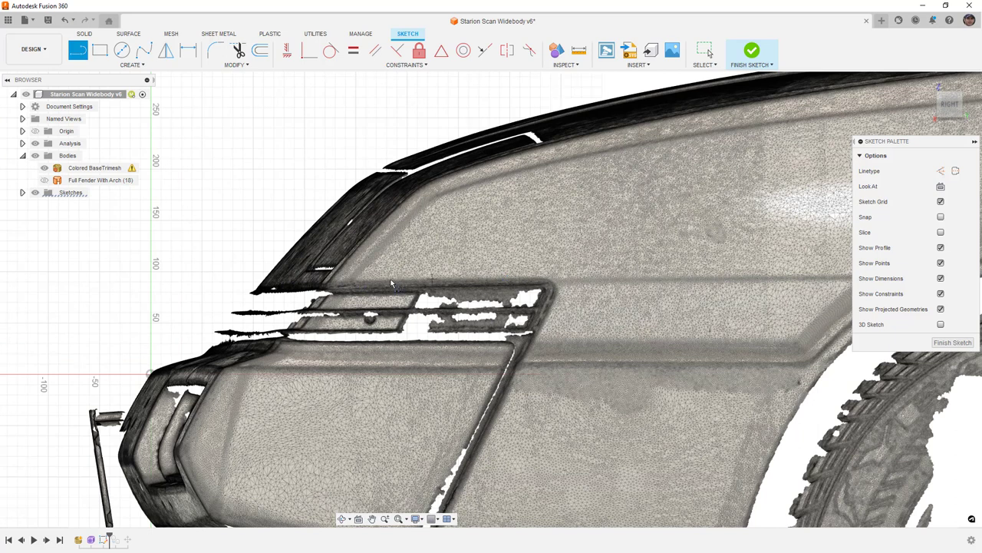
pyautogui.click(242, 278)
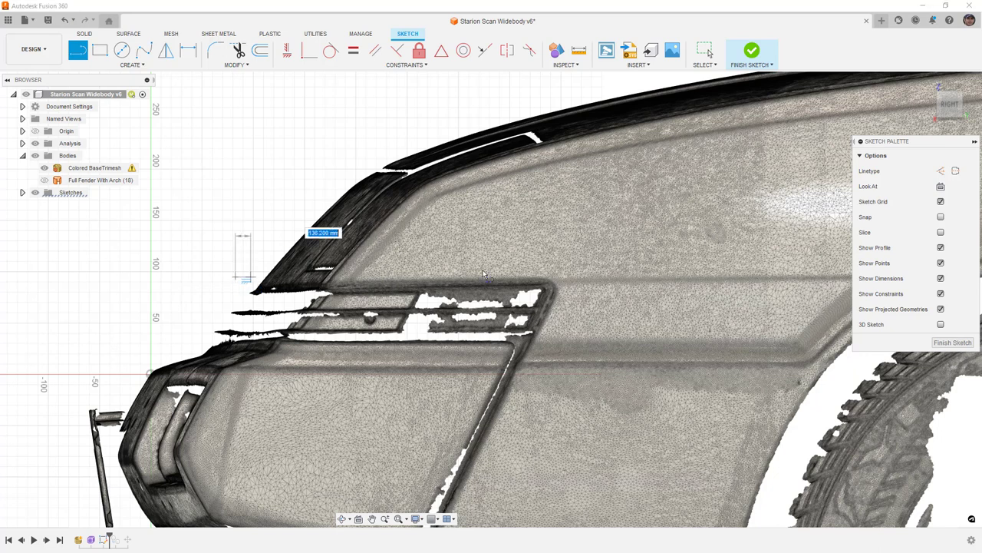
pyautogui.click(571, 271)
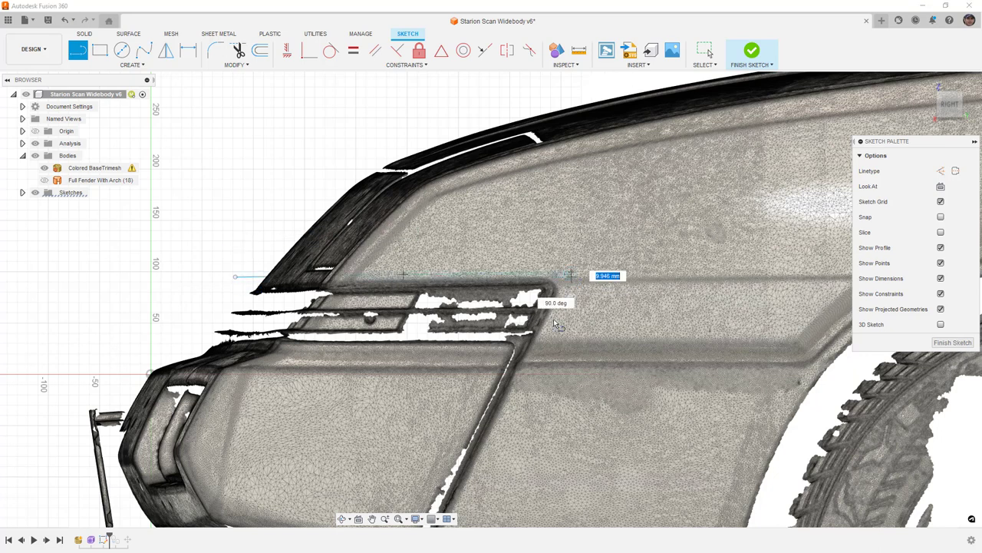
pyautogui.moveTo(525, 421); pyautogui.dragTo(649, 86, button='middle')
pyautogui.moveTo(591, 225); pyautogui.dragTo(652, 75, button='middle')
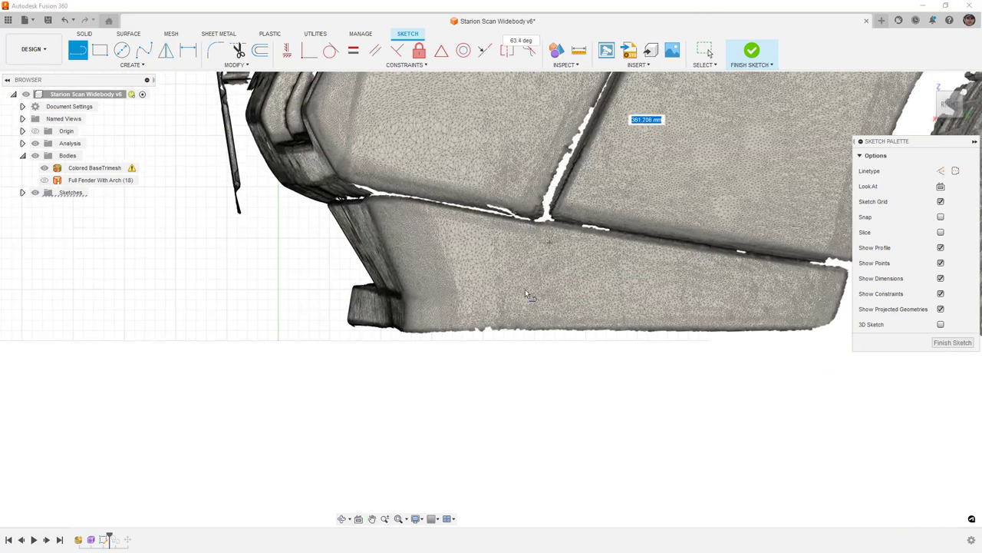
pyautogui.click(496, 360)
pyautogui.click(471, 350)
# - Round the corner between the two lines with a 12.5 mm fillet, using a display without mesh edges, and finish the sketch
pyautogui.scroll(-5, 456, 388)
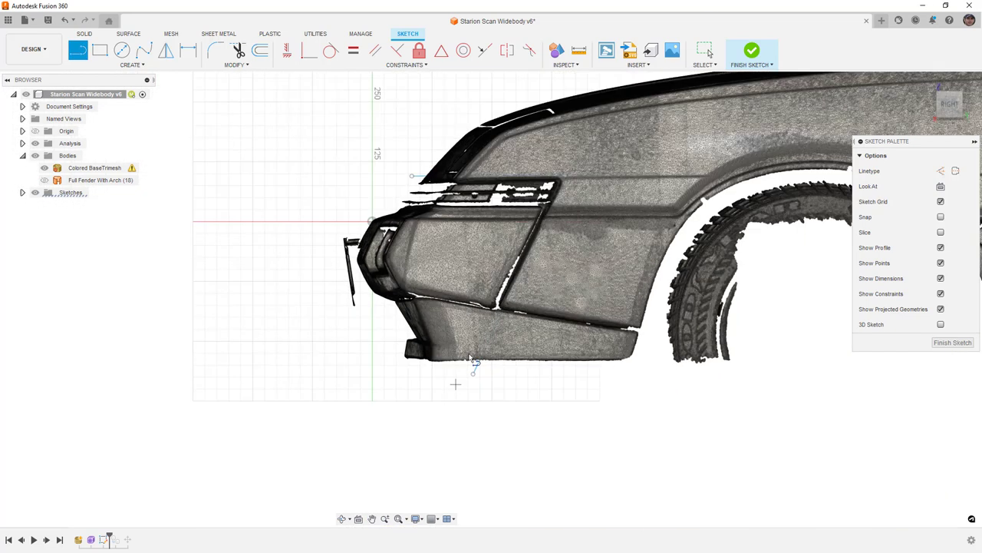
pyautogui.scroll(8, 562, 203)
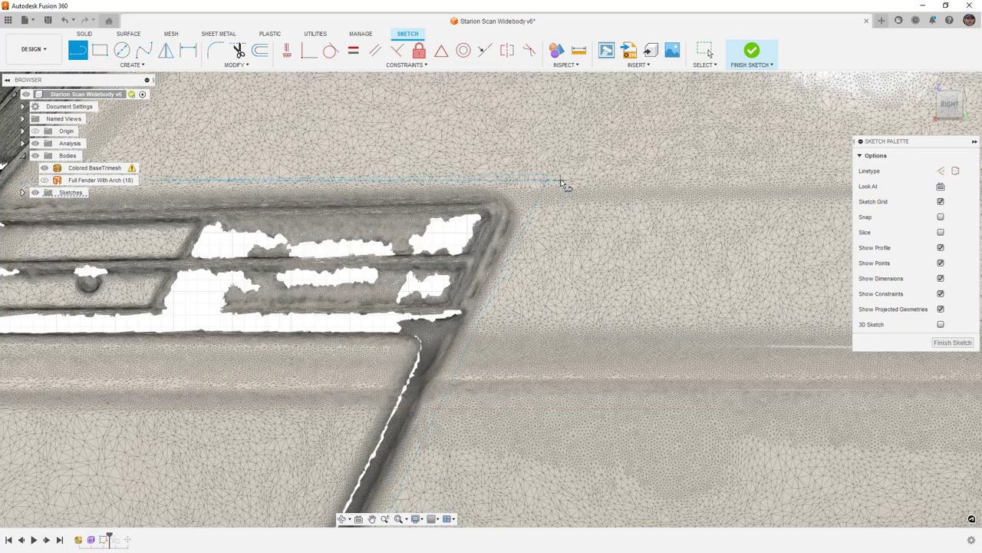
pyautogui.hotkey('ctrl', '4')
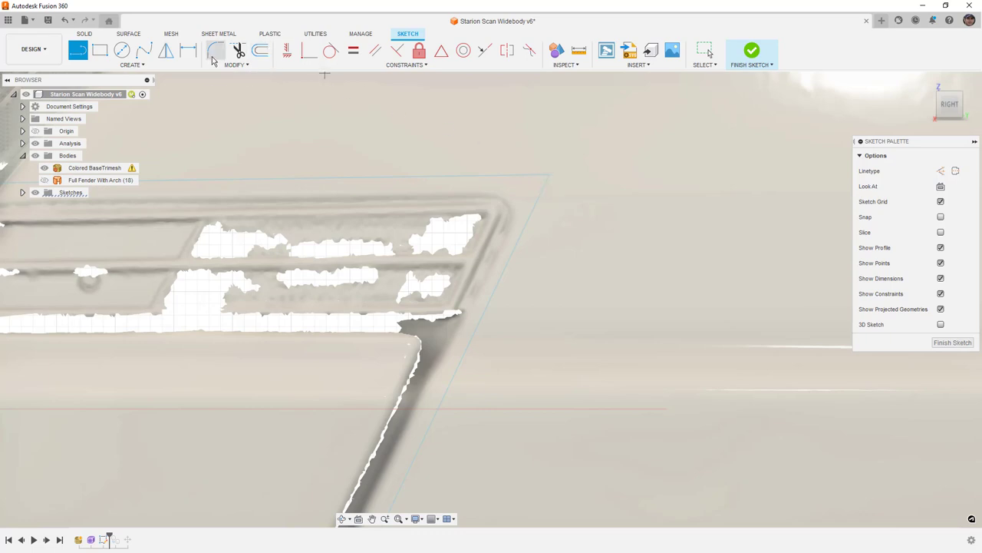
pyautogui.click(213, 59)
pyautogui.click(540, 175)
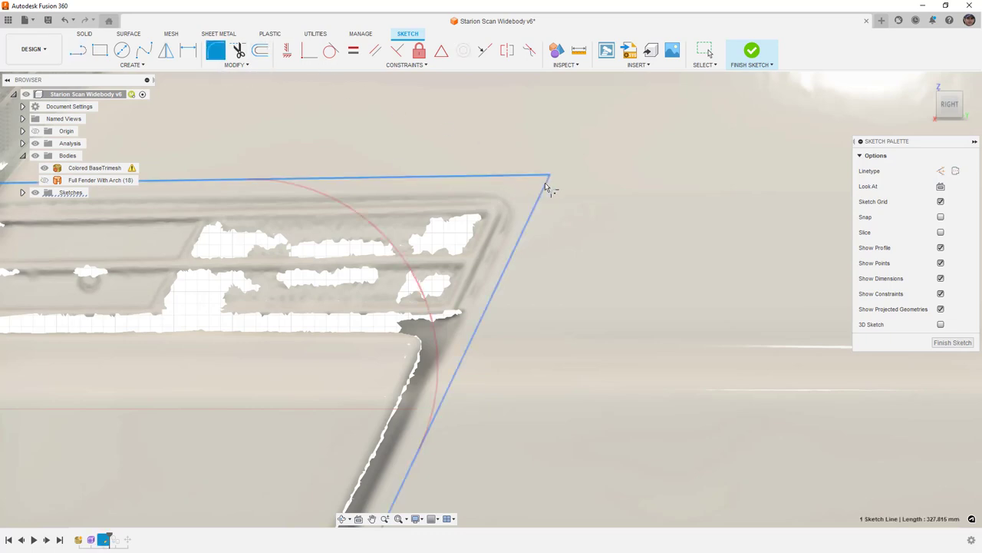
pyautogui.click(546, 184)
pyautogui.moveTo(420, 265); pyautogui.dragTo(545, 207)
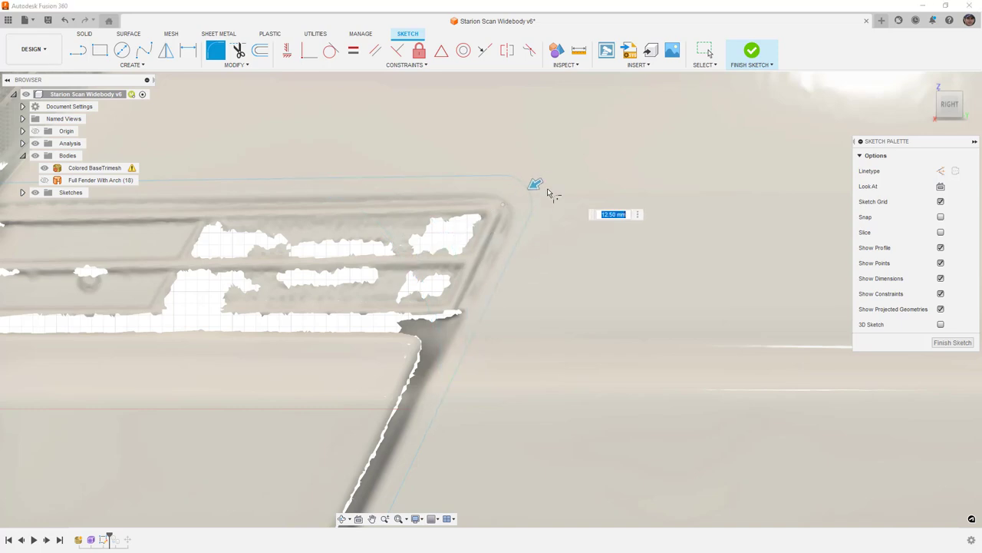
pyautogui.scroll(-4, 550, 214)
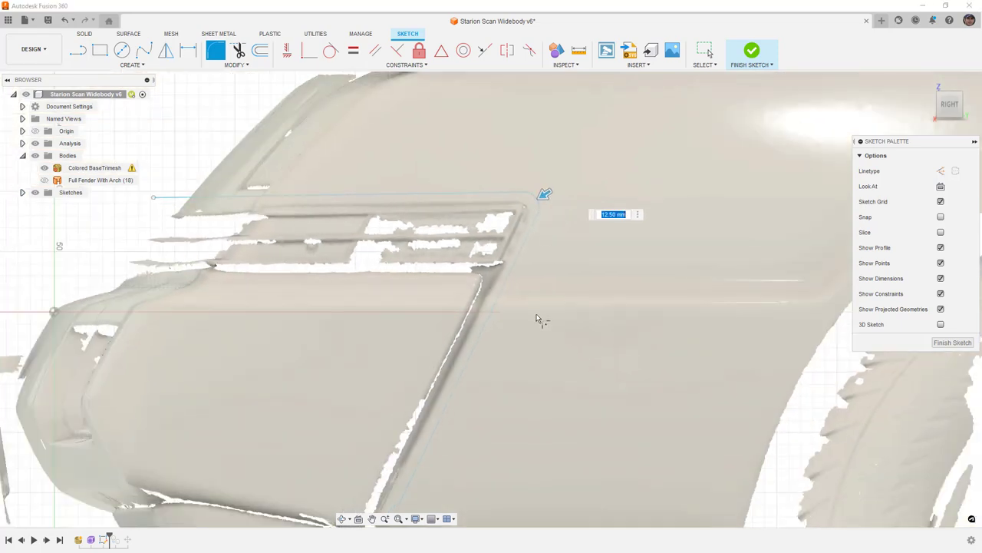
pyautogui.scroll(-2, 547, 273)
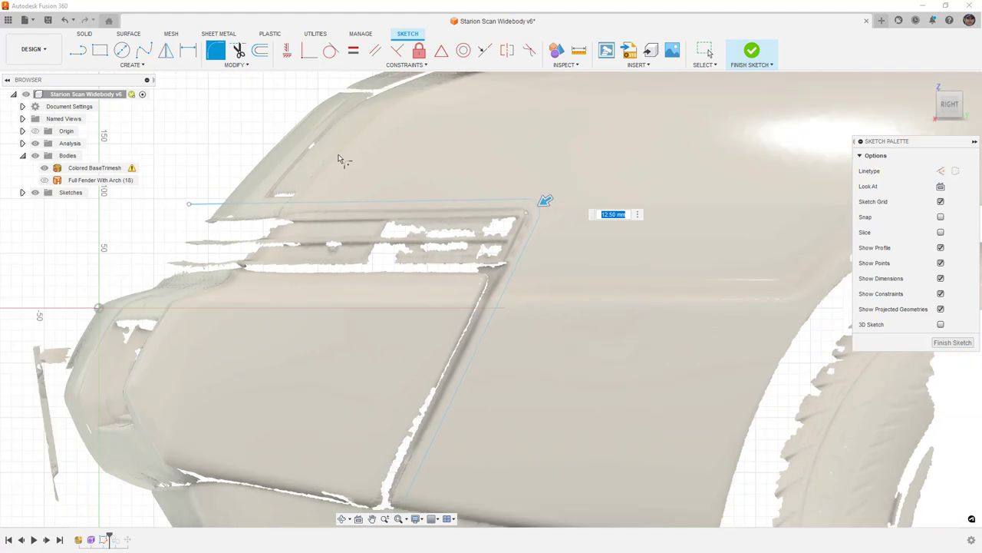
pyautogui.rightClick(265, 119)
pyautogui.rightClick(278, 127)
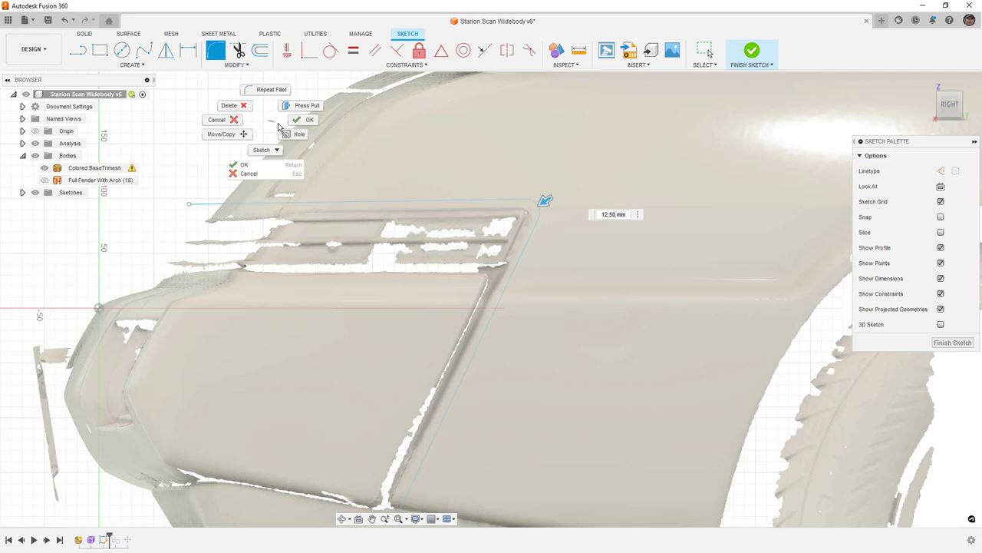
pyautogui.click(296, 124)
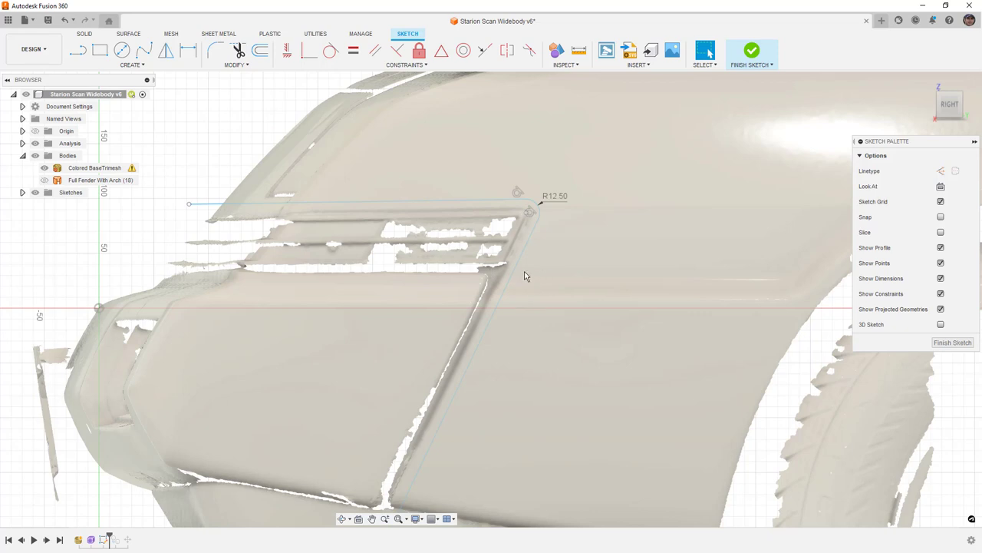
pyautogui.click(754, 50)
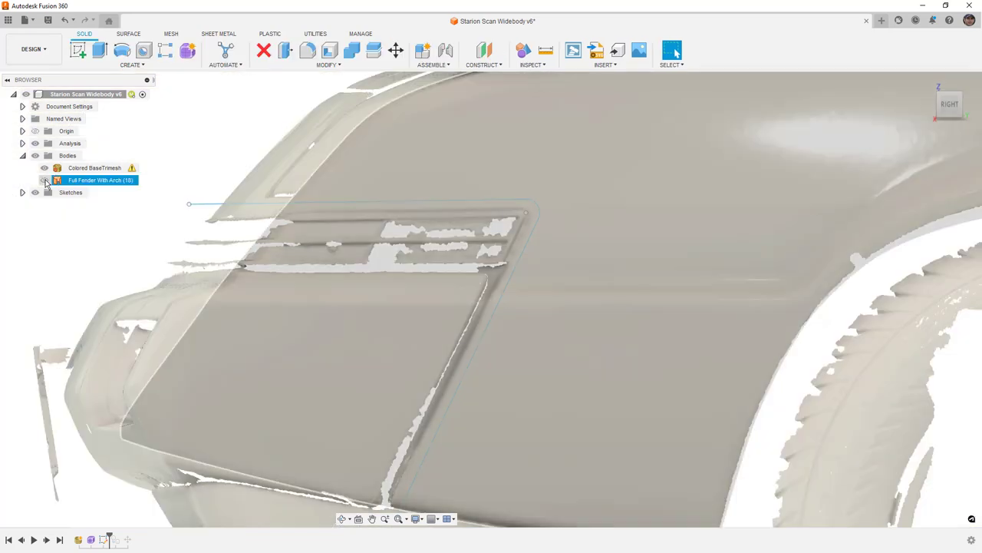
# - Redisplay the fender, trim away its front portion over the headlight and bumper along the filleted sketch chain, and hide the sketch
pyautogui.click(45, 180)
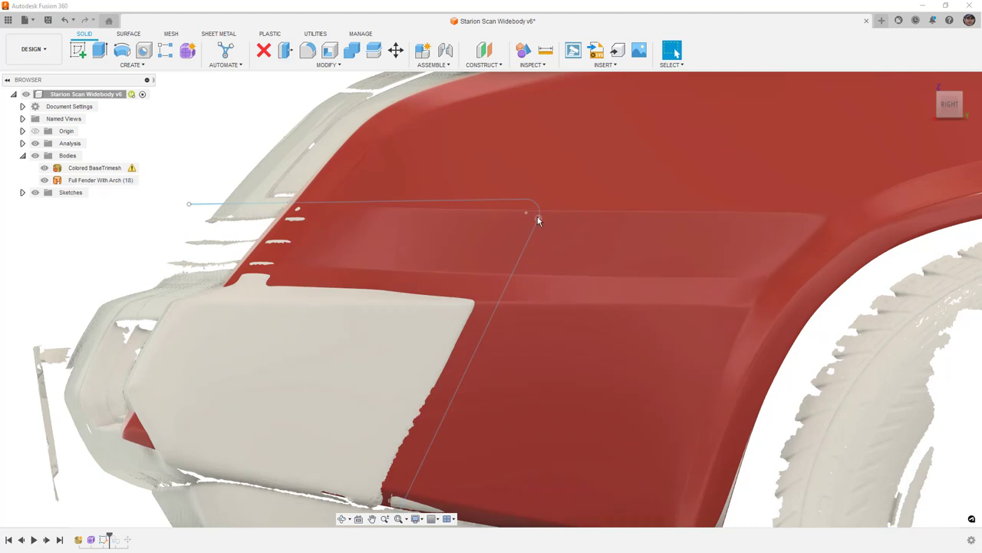
pyautogui.scroll(-3, 542, 223)
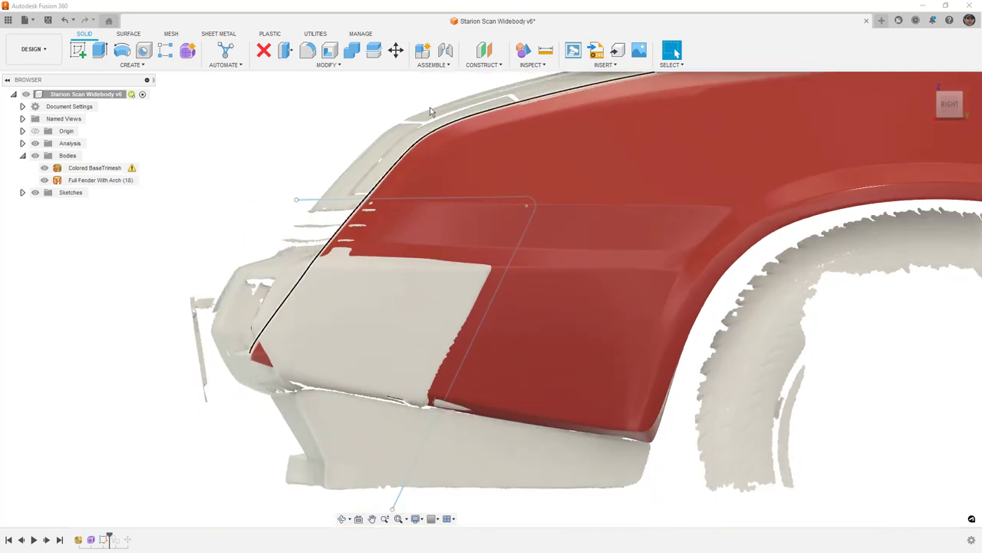
pyautogui.click(129, 35)
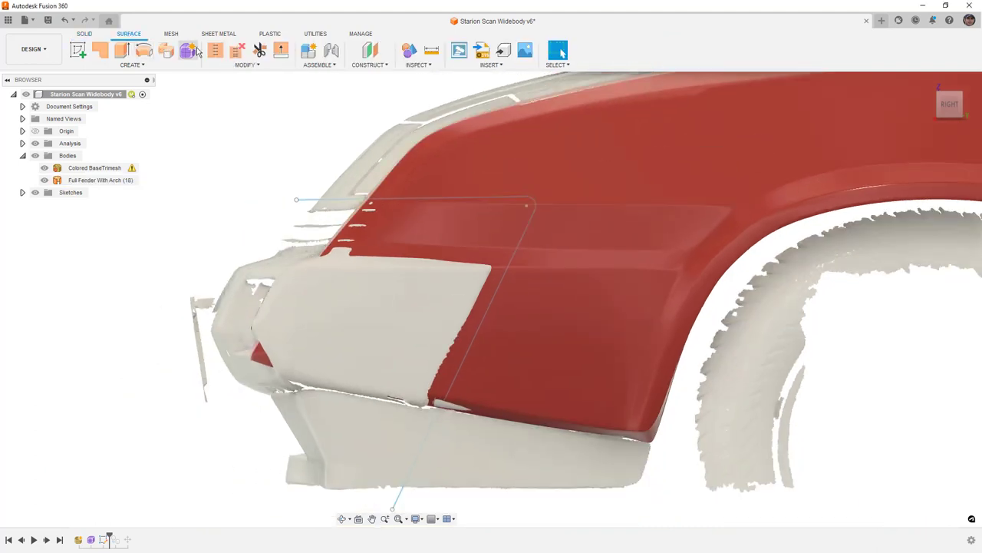
pyautogui.click(260, 50)
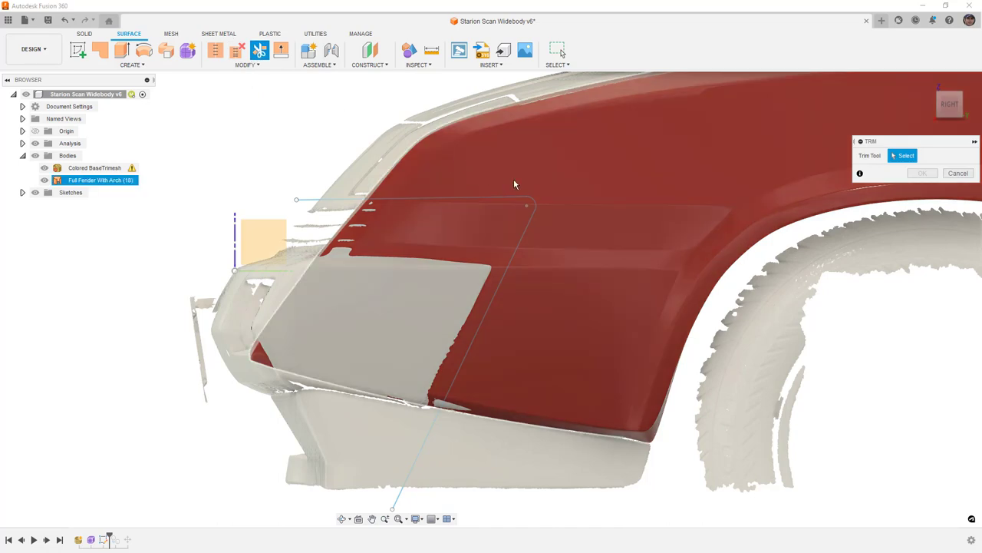
pyautogui.click(507, 200)
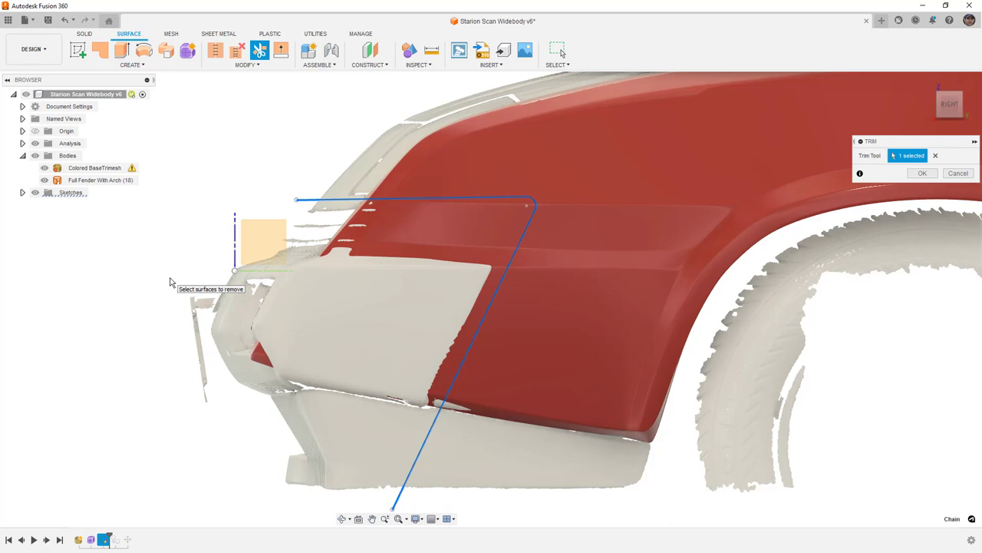
pyautogui.click(923, 173)
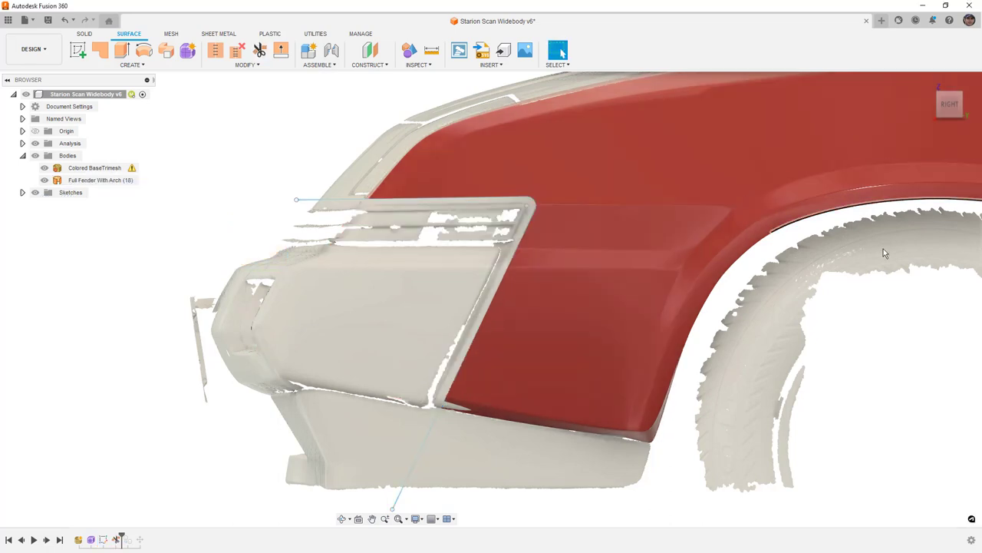
pyautogui.click(23, 194)
pyautogui.click(45, 205)
# - Select the fender's slanted trimmed edge and compare it with the scanned bumper edge from the front
pyautogui.moveTo(179, 235)
pyautogui.keyDown('shift'); pyautogui.mouseDown(button='middle')
pyautogui.moveTo(237, 228)
pyautogui.moveTo(251, 241)
pyautogui.mouseUp(button='middle'); pyautogui.keyUp('shift')
pyautogui.scroll(3, 621, 262)
pyautogui.scroll(3, 620, 260)
pyautogui.scroll(1, 597, 252)
pyautogui.moveTo(597, 253); pyautogui.dragTo(606, 177, button='middle')
pyautogui.click(596, 152)
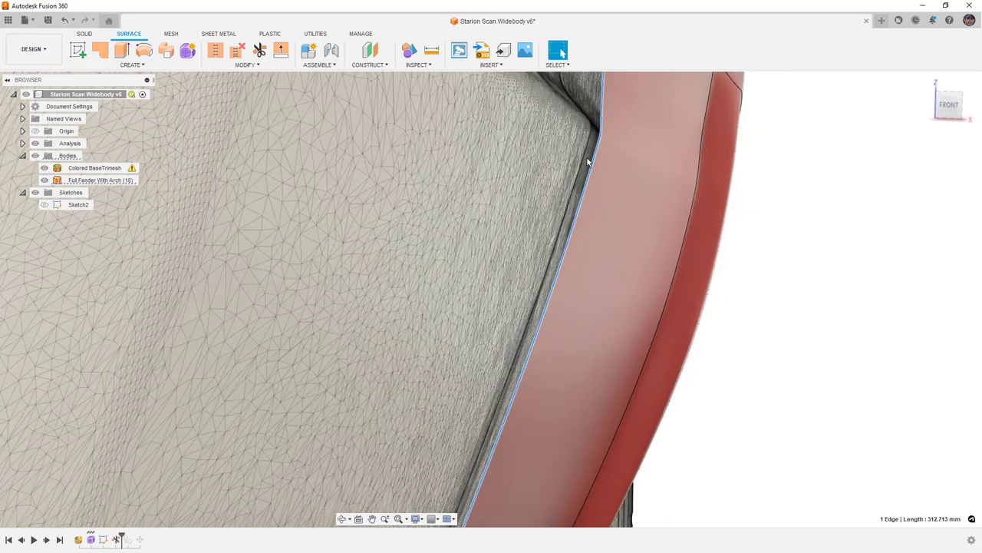
pyautogui.scroll(-6, 586, 219)
pyautogui.keyDown('shift'); pyautogui.moveTo(596, 292); pyautogui.dragTo(564, 259, button='middle'); pyautogui.keyUp('shift')
pyautogui.scroll(4, 556, 236)
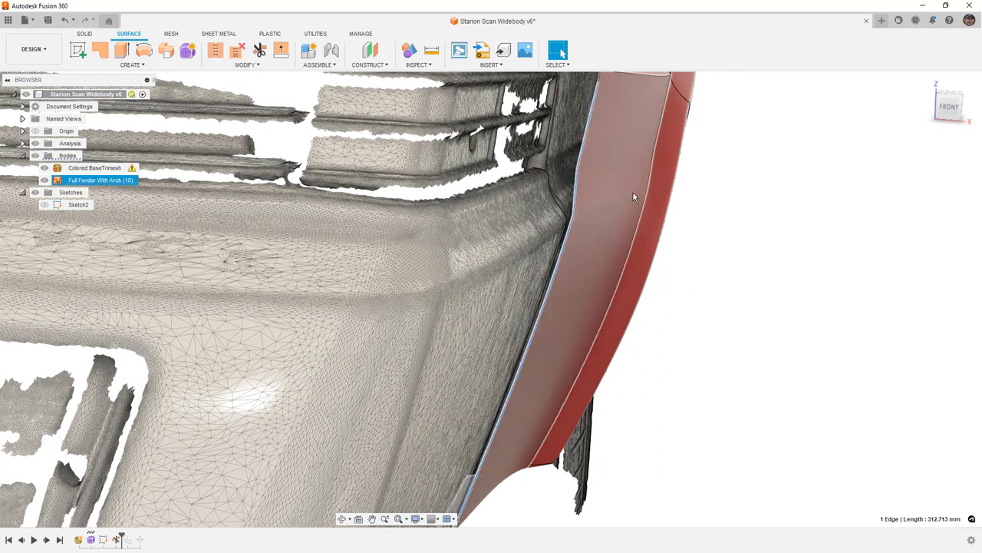
# - Examine how the slanted trimmed edge follows the headlight and bumper recess from an angled front view and straight from the side
pyautogui.keyDown('shift'); pyautogui.moveTo(542, 224); pyautogui.dragTo(494, 221, button='middle'); pyautogui.keyUp('shift')
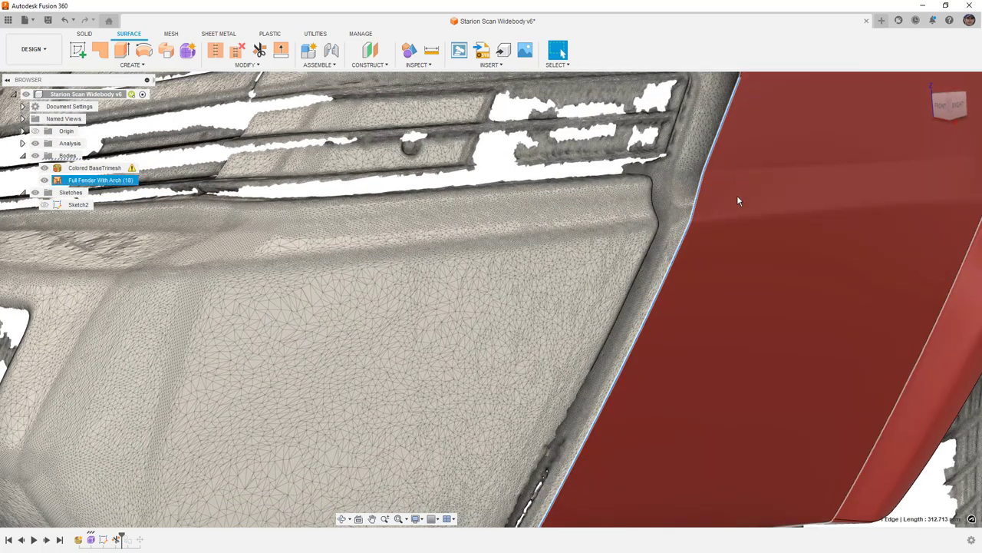
pyautogui.scroll(-8, 735, 192)
pyautogui.keyDown('shift'); pyautogui.moveTo(734, 181); pyautogui.dragTo(691, 181, button='middle'); pyautogui.keyUp('shift')
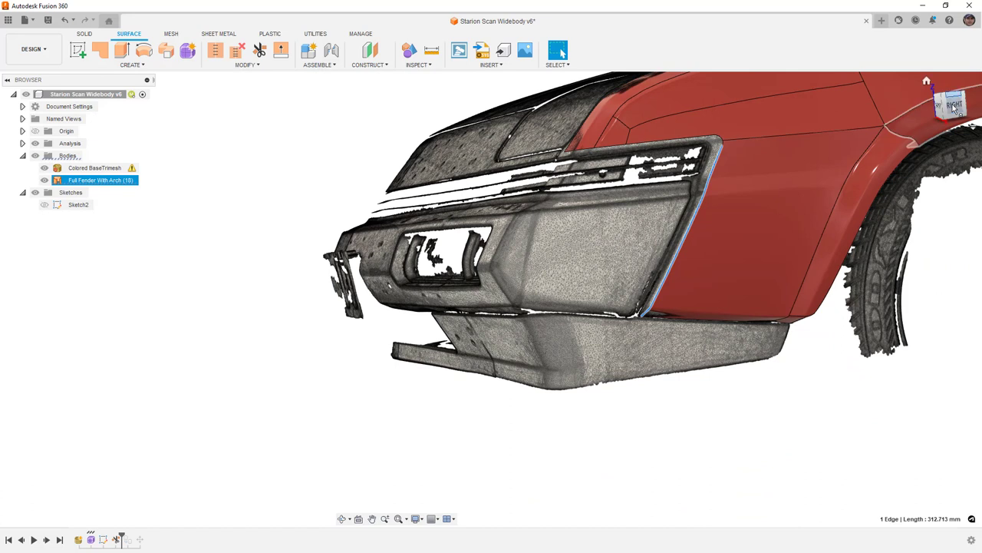
pyautogui.click(955, 108)
pyautogui.scroll(3, 686, 269)
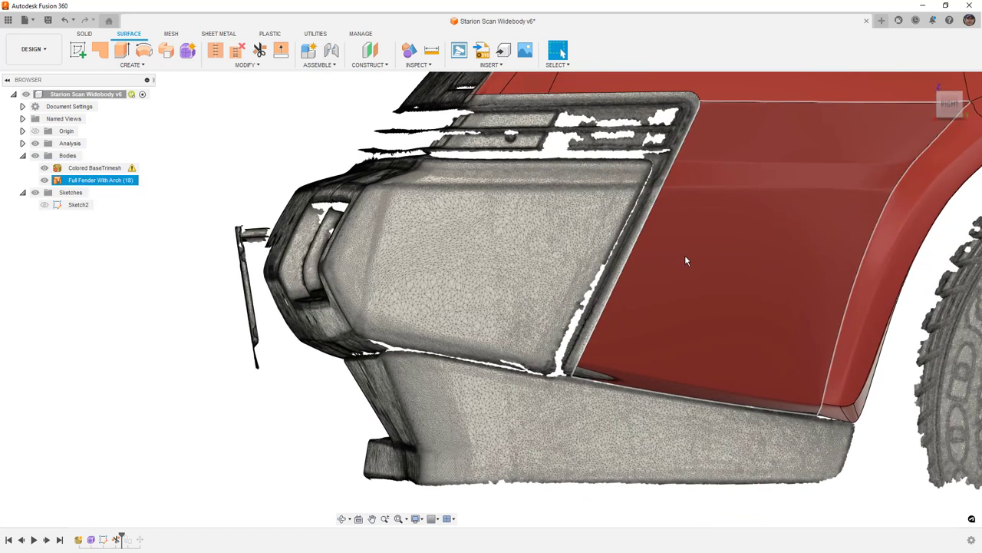
pyautogui.moveTo(709, 223); pyautogui.dragTo(674, 235, button='middle')
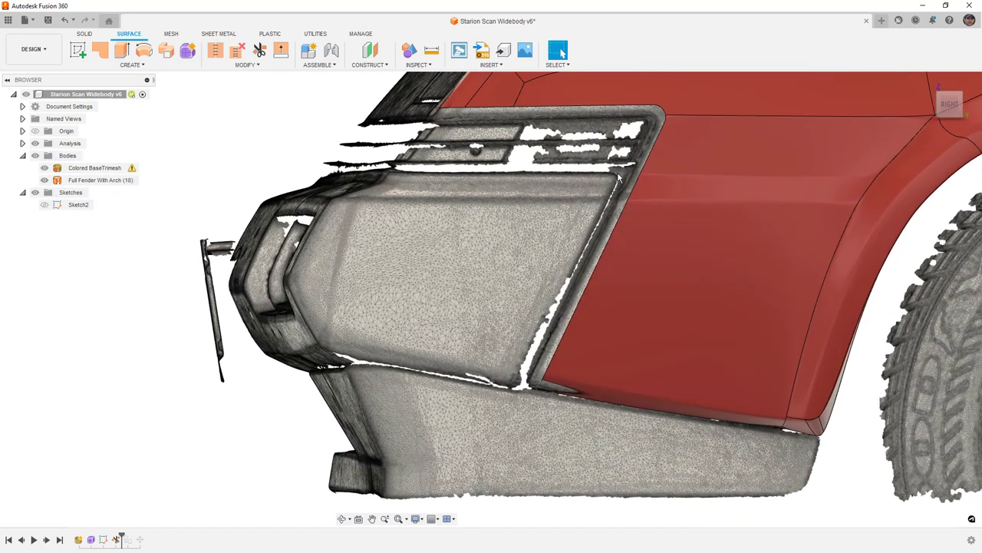
pyautogui.click(679, 192)
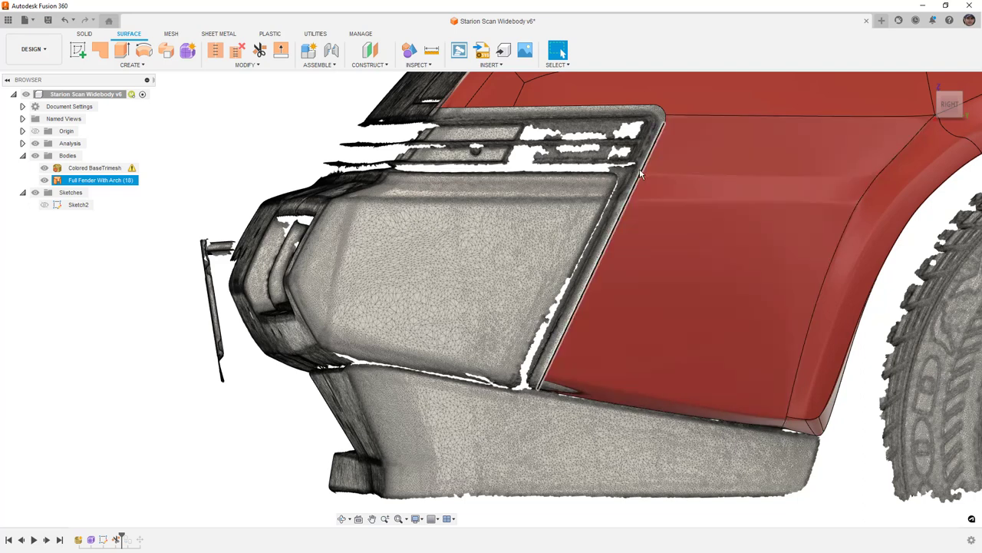
# - Examine the fender's trimmed edge around the headlight corner from the front and angled views, and check the outline straight from the side
pyautogui.keyDown('shift'); pyautogui.moveTo(652, 179); pyautogui.dragTo(671, 204, button='middle'); pyautogui.keyUp('shift')
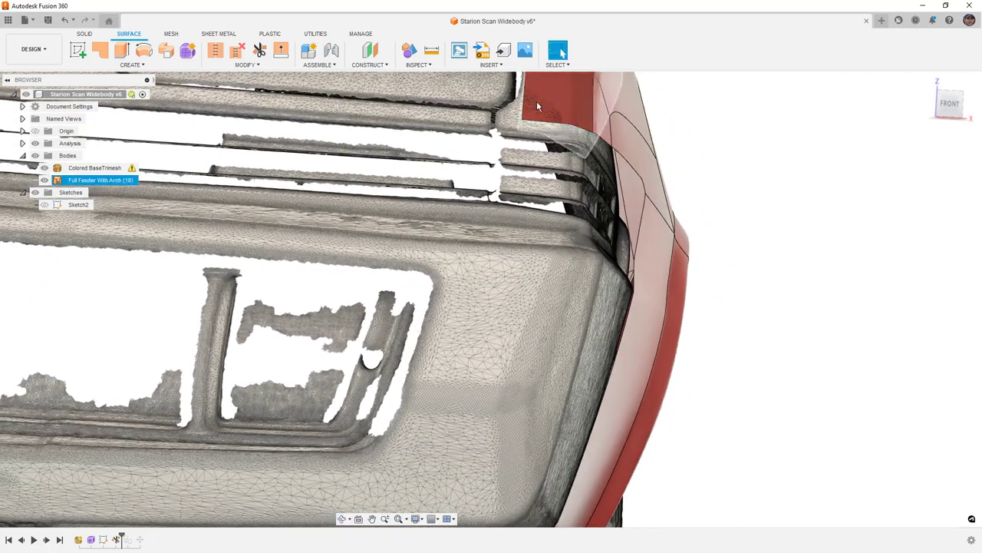
pyautogui.scroll(3, 532, 120)
pyautogui.scroll(-5, 528, 122)
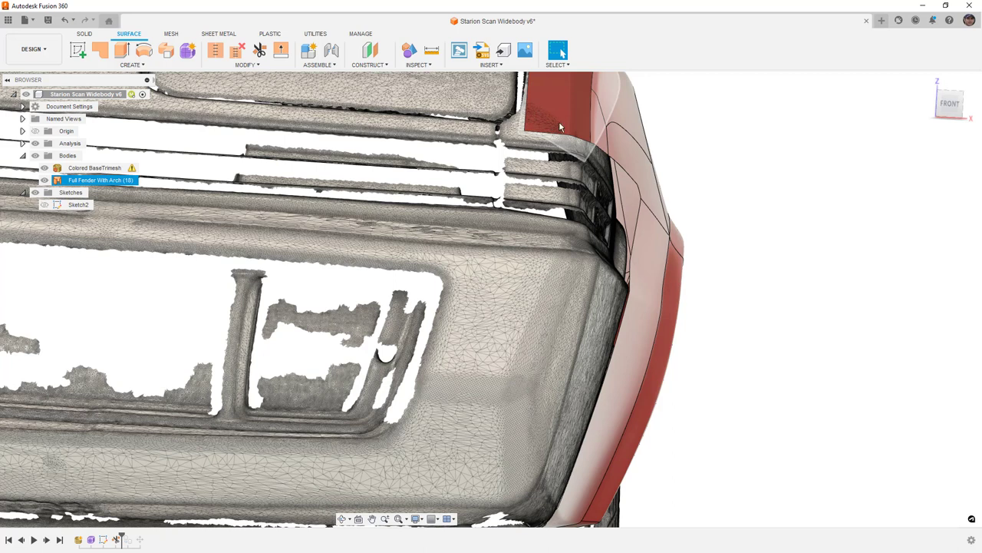
pyautogui.moveTo(547, 123); pyautogui.dragTo(575, 182, button='middle')
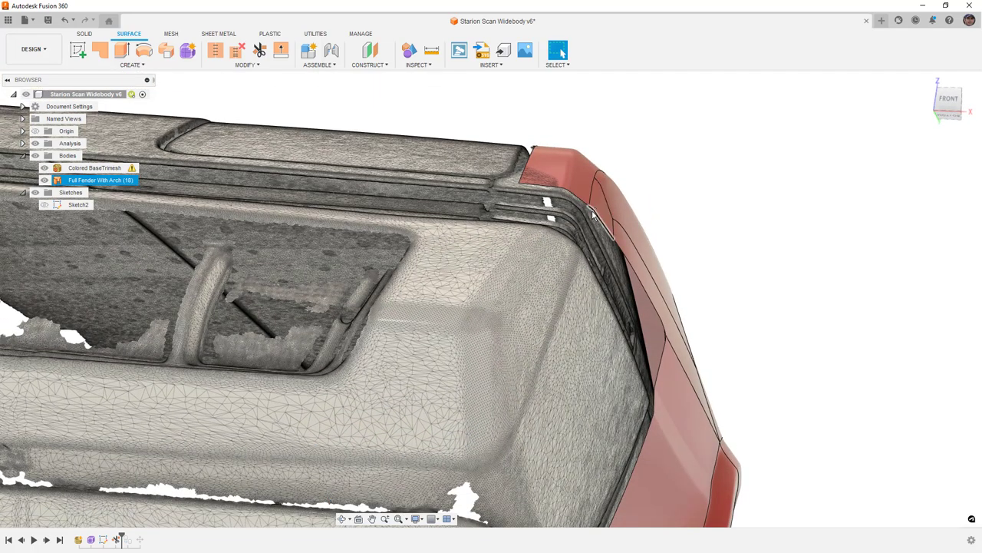
pyautogui.scroll(-3, 593, 216)
pyautogui.scroll(5, 599, 222)
pyautogui.moveTo(604, 313)
pyautogui.keyDown('shift'); pyautogui.mouseDown(button='middle')
pyautogui.moveTo(605, 342)
pyautogui.moveTo(609, 327)
pyautogui.mouseUp(button='middle'); pyautogui.keyUp('shift')
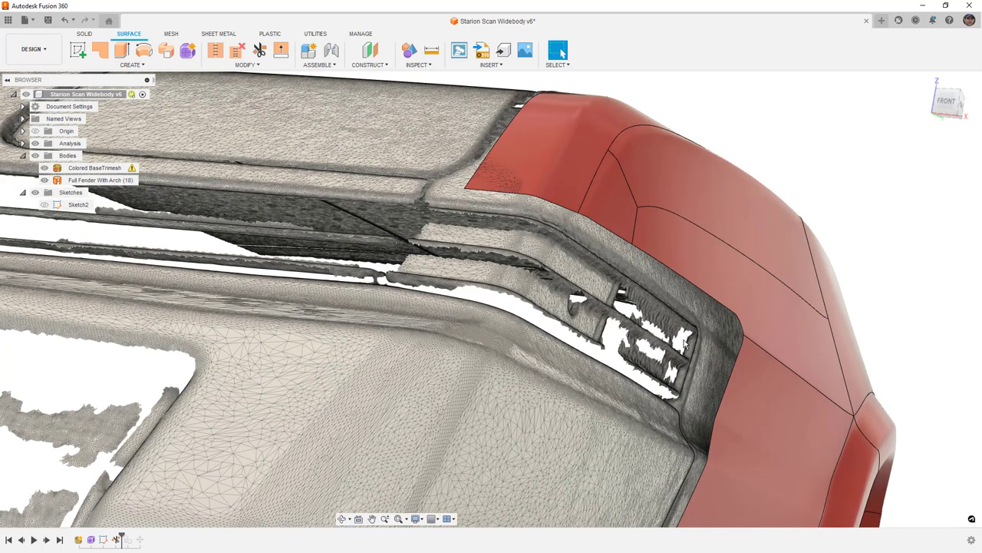
pyautogui.keyDown('shift'); pyautogui.moveTo(685, 343); pyautogui.dragTo(623, 360, button='middle'); pyautogui.keyUp('shift')
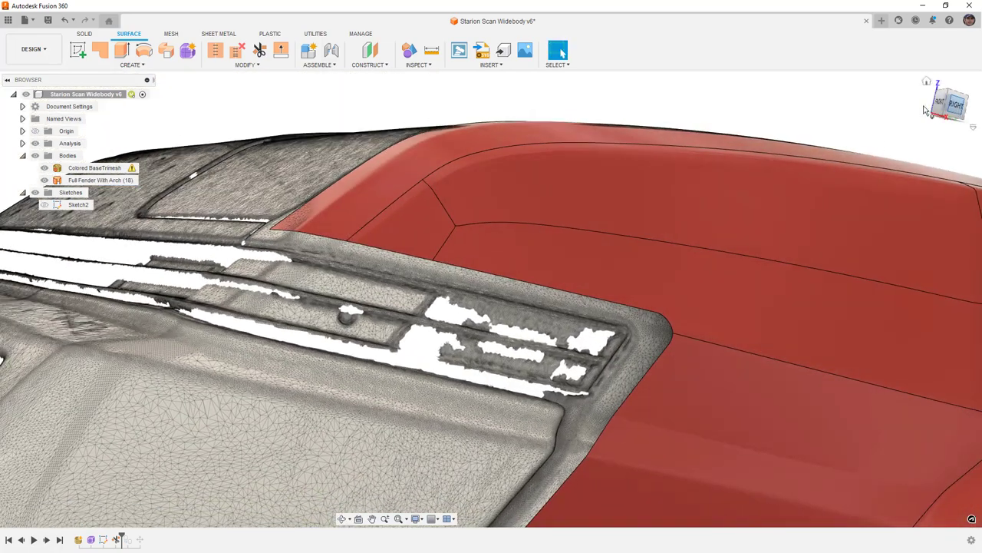
pyautogui.click(961, 106)
pyautogui.scroll(-4, 665, 174)
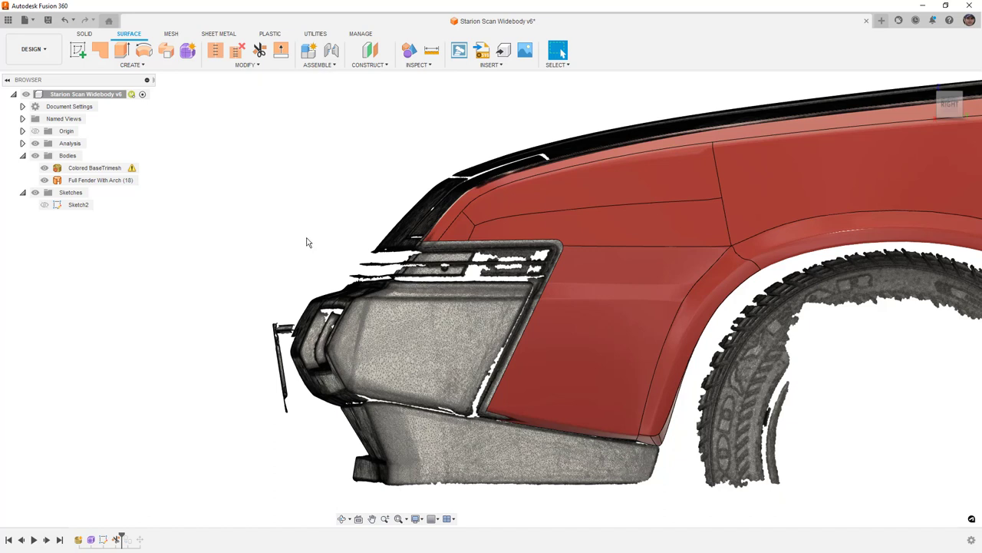
pyautogui.scroll(-2, 306, 243)
pyautogui.scroll(-1, 306, 242)
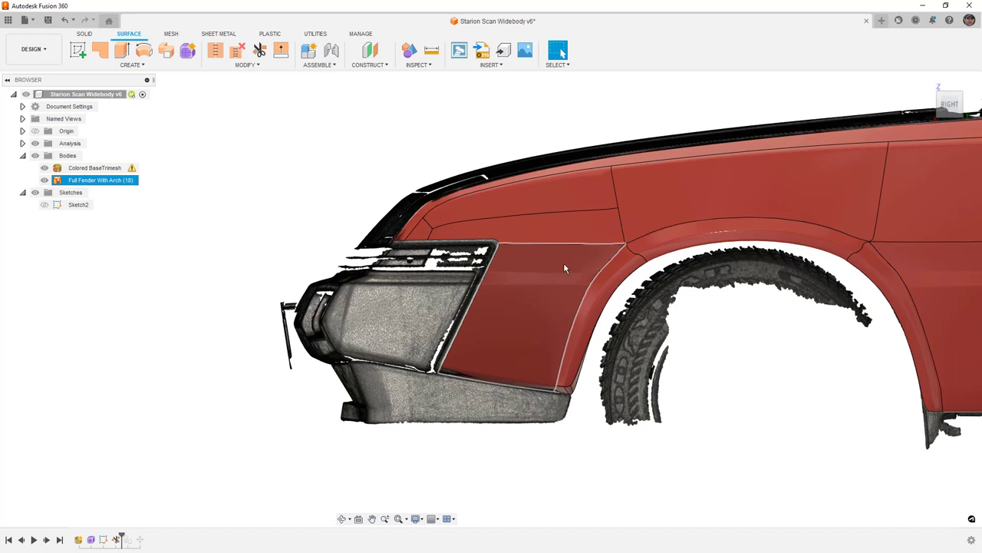
pyautogui.click(393, 245)
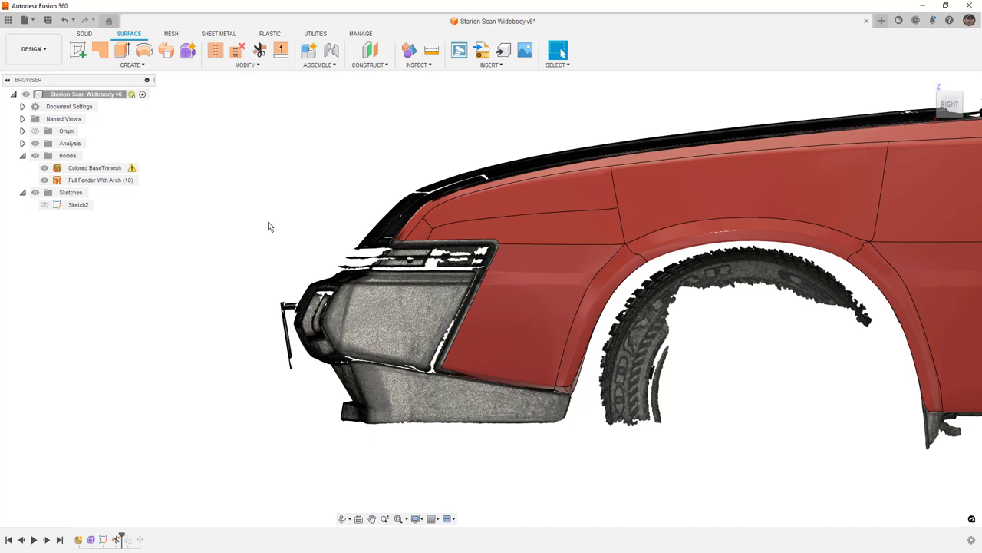
# - Compare the fender's trimmed corner with the recessed headlight area of the scan, up close and straight from the front
pyautogui.scroll(4, 514, 264)
pyautogui.keyDown('shift'); pyautogui.moveTo(517, 265); pyautogui.dragTo(583, 264, button='middle'); pyautogui.keyUp('shift')
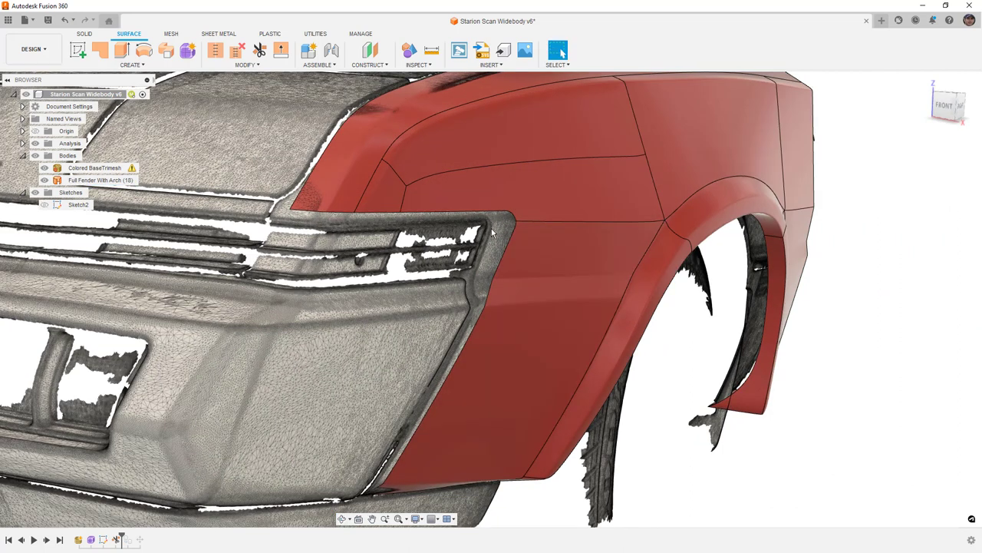
pyautogui.keyDown('shift'); pyautogui.moveTo(519, 238); pyautogui.dragTo(550, 231, button='middle'); pyautogui.keyUp('shift')
pyautogui.scroll(5, 531, 205)
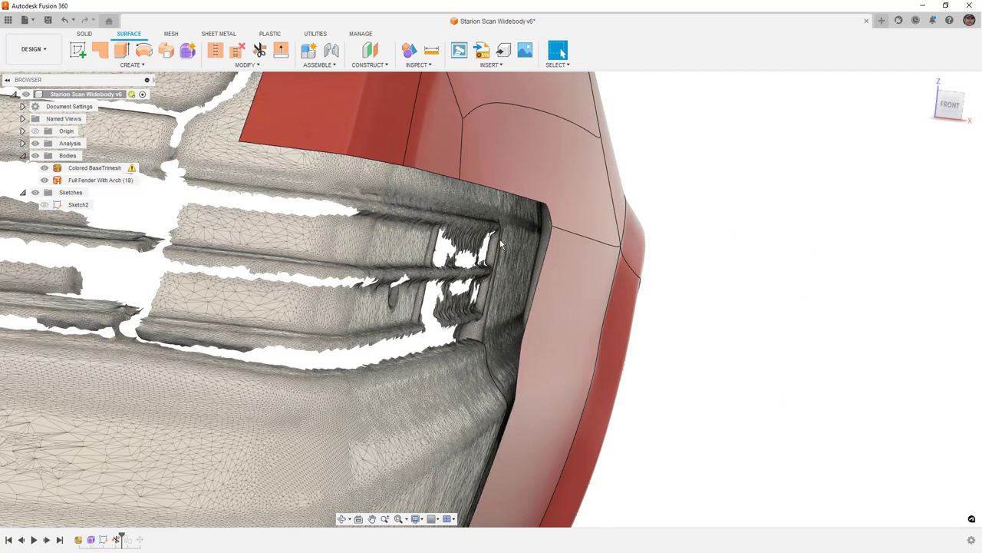
pyautogui.scroll(-5, 503, 247)
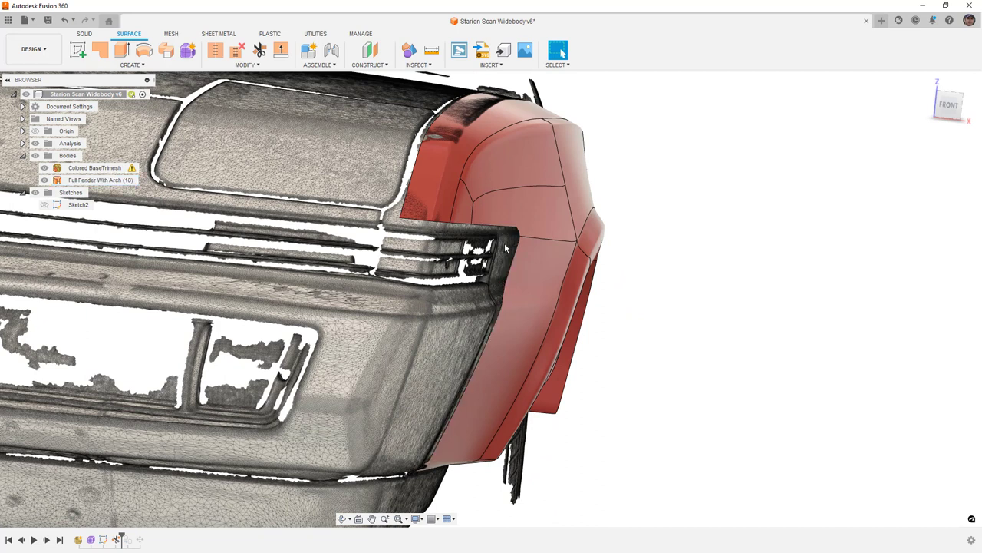
pyautogui.moveTo(533, 275)
pyautogui.keyDown('shift'); pyautogui.mouseDown(button='middle')
pyautogui.moveTo(452, 259)
pyautogui.moveTo(543, 269)
pyautogui.moveTo(533, 267)
pyautogui.mouseUp(button='middle'); pyautogui.keyUp('shift')
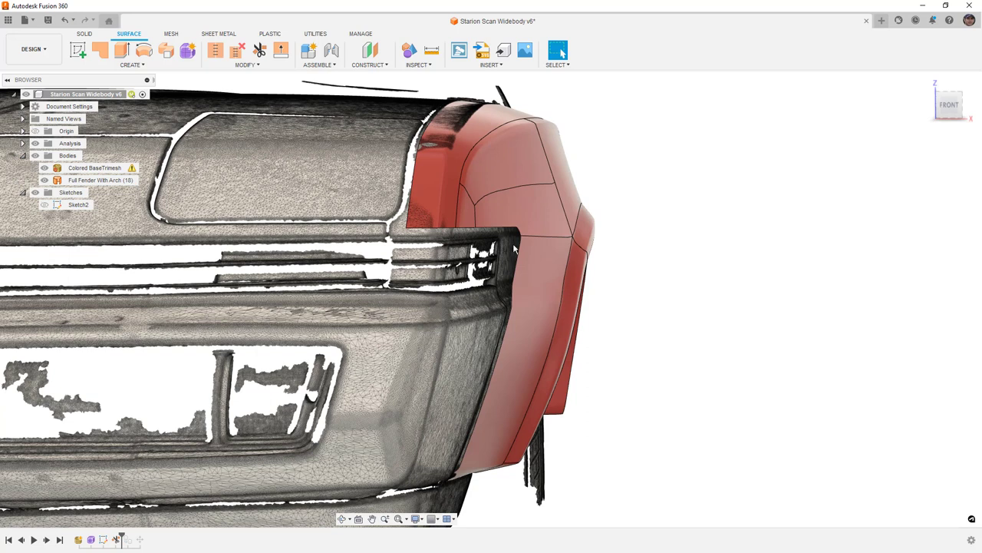
pyautogui.scroll(-3, 507, 250)
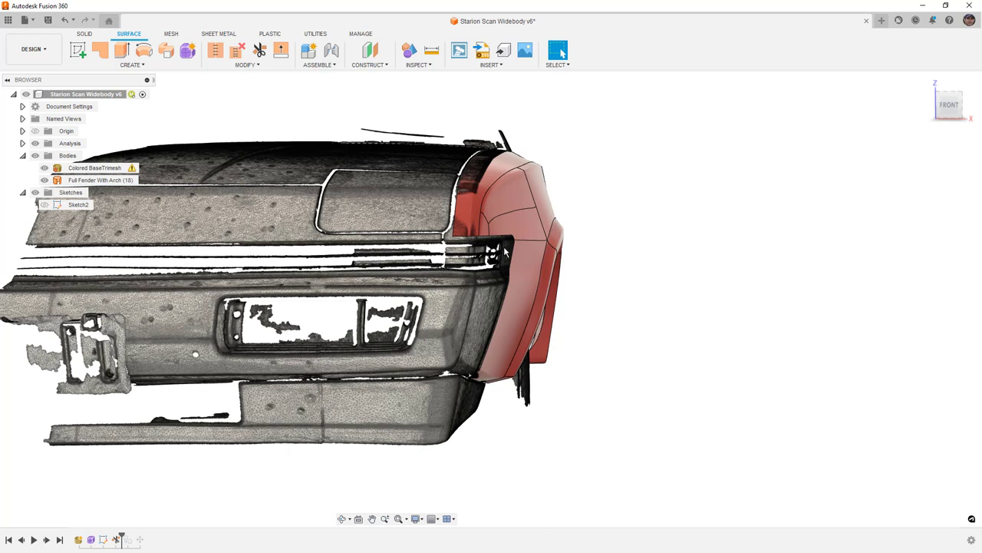
pyautogui.click(505, 251)
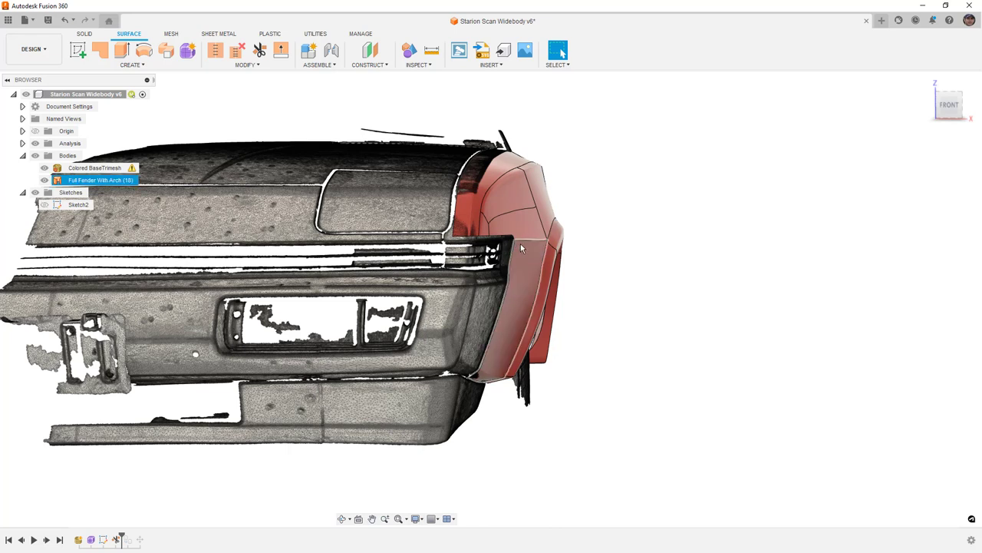
# - Inspect the gap between the fender and the scanned front end through the wheel arch from behind, and recheck it from the front
pyautogui.keyDown('shift'); pyautogui.moveTo(525, 257); pyautogui.dragTo(415, 258, button='middle'); pyautogui.keyUp('shift')
pyautogui.moveTo(347, 262); pyautogui.dragTo(411, 255, button='middle')
pyautogui.keyDown('shift'); pyautogui.moveTo(257, 256); pyautogui.dragTo(294, 251, button='middle'); pyautogui.keyUp('shift')
pyautogui.scroll(6, 287, 238)
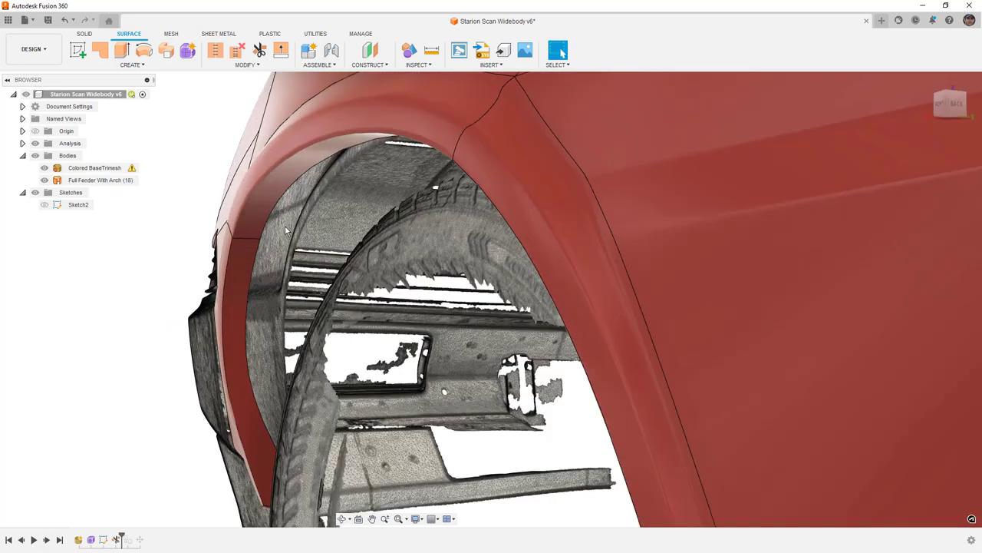
pyautogui.scroll(3, 285, 230)
pyautogui.keyDown('shift'); pyautogui.moveTo(340, 192); pyautogui.dragTo(316, 191, button='middle'); pyautogui.keyUp('shift')
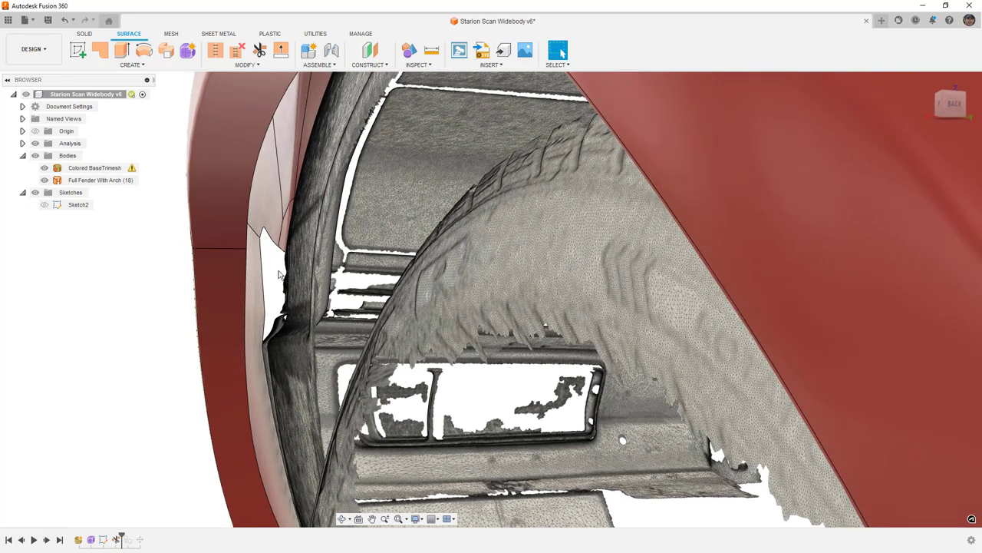
pyautogui.click(329, 207)
pyautogui.scroll(-2, 372, 252)
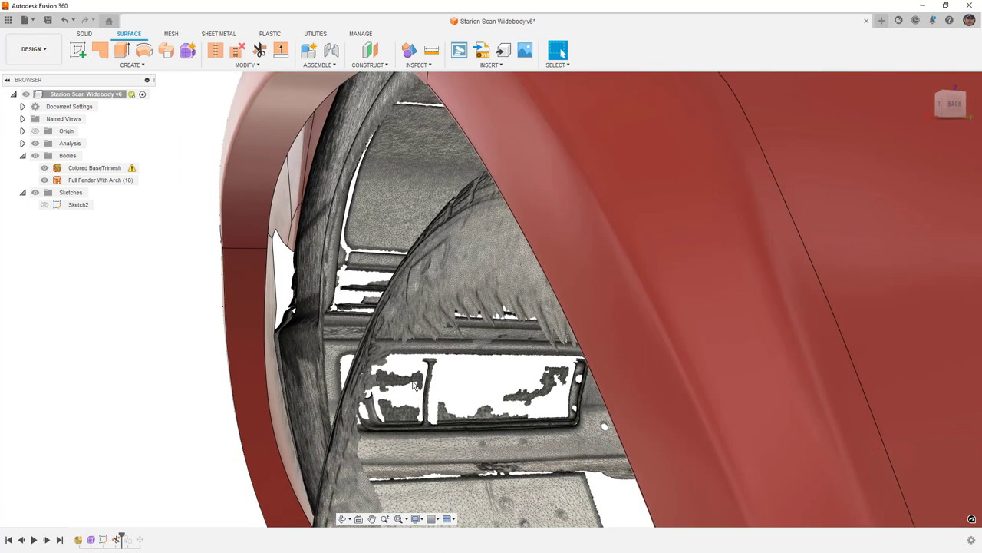
pyautogui.scroll(-2, 435, 387)
pyautogui.moveTo(492, 455); pyautogui.dragTo(550, 437, button='middle')
pyautogui.scroll(1, 551, 438)
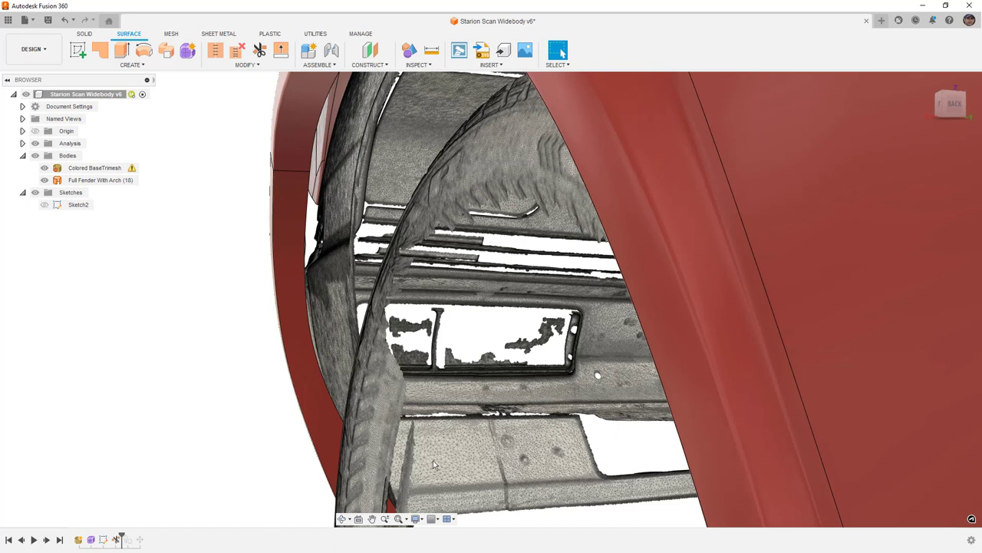
pyautogui.keyDown('shift'); pyautogui.moveTo(616, 448); pyautogui.dragTo(727, 413, button='middle'); pyautogui.keyUp('shift')
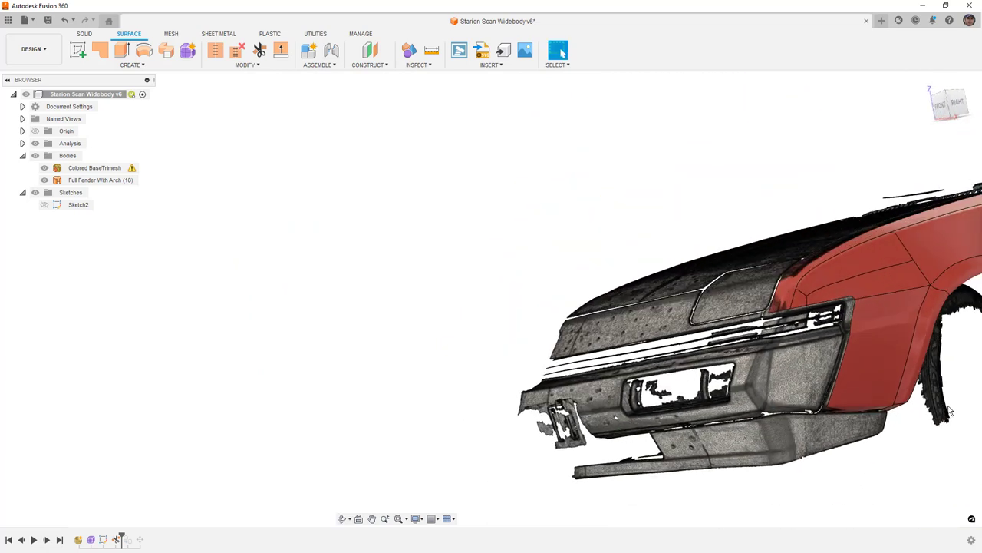
pyautogui.moveTo(849, 376); pyautogui.dragTo(783, 373, button='middle')
pyautogui.scroll(3, 768, 343)
pyautogui.scroll(1, 769, 342)
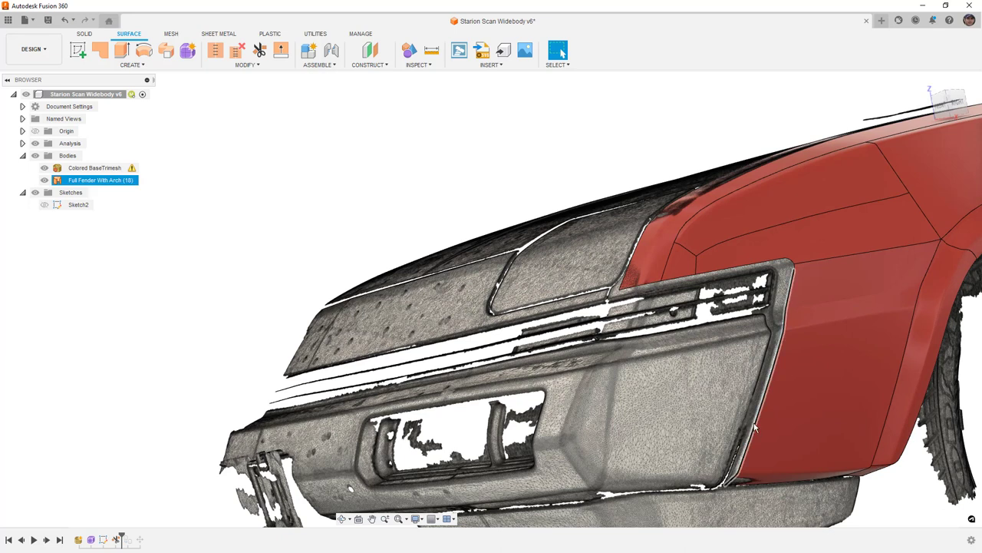
# - Start a sketch on the horizontal origin plane, hide the fender, and frame the scan's rear fender corner at the cowl from above
pyautogui.scroll(-5, 754, 427)
pyautogui.keyDown('shift'); pyautogui.moveTo(556, 325); pyautogui.dragTo(645, 373, button='middle'); pyautogui.keyUp('shift')
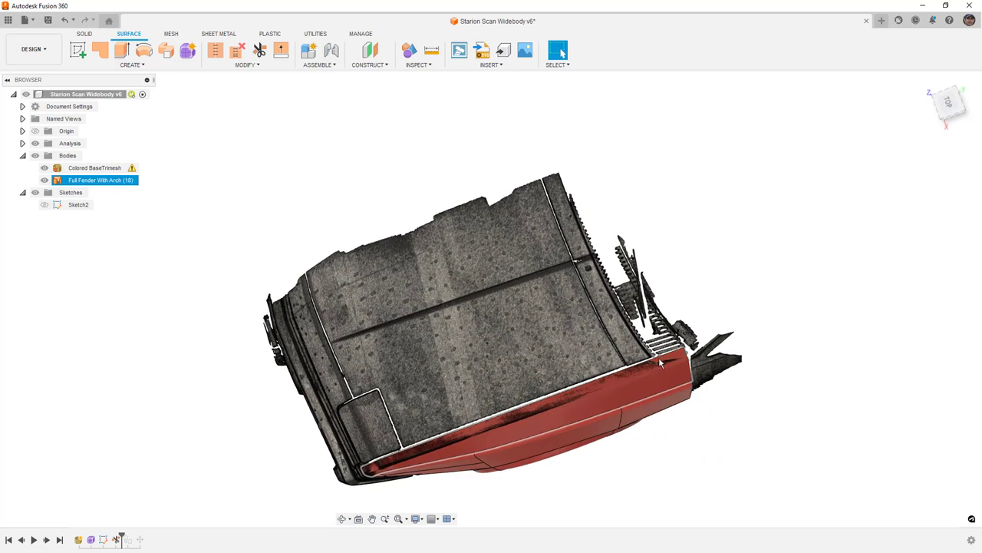
pyautogui.click(758, 309)
pyautogui.click(952, 103)
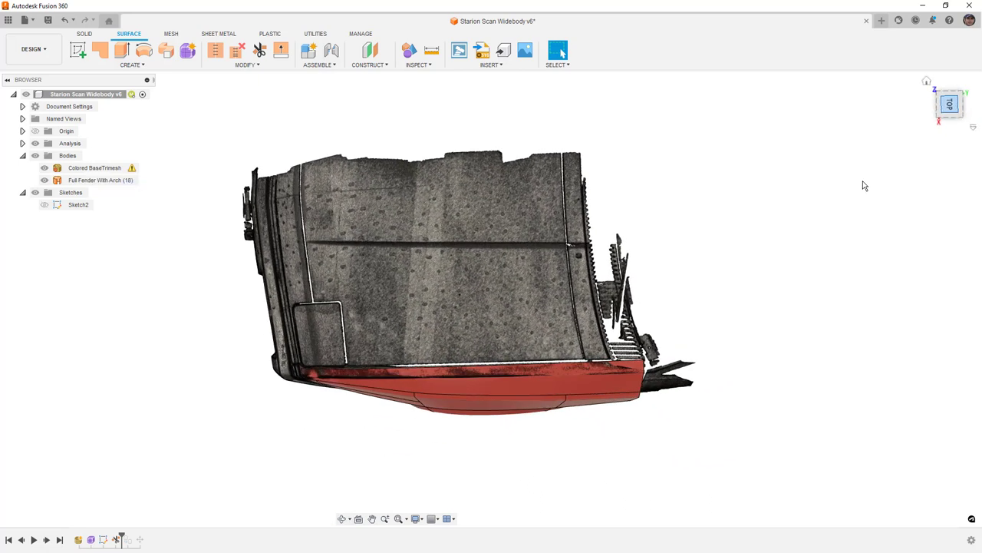
pyautogui.scroll(-5, 265, 293)
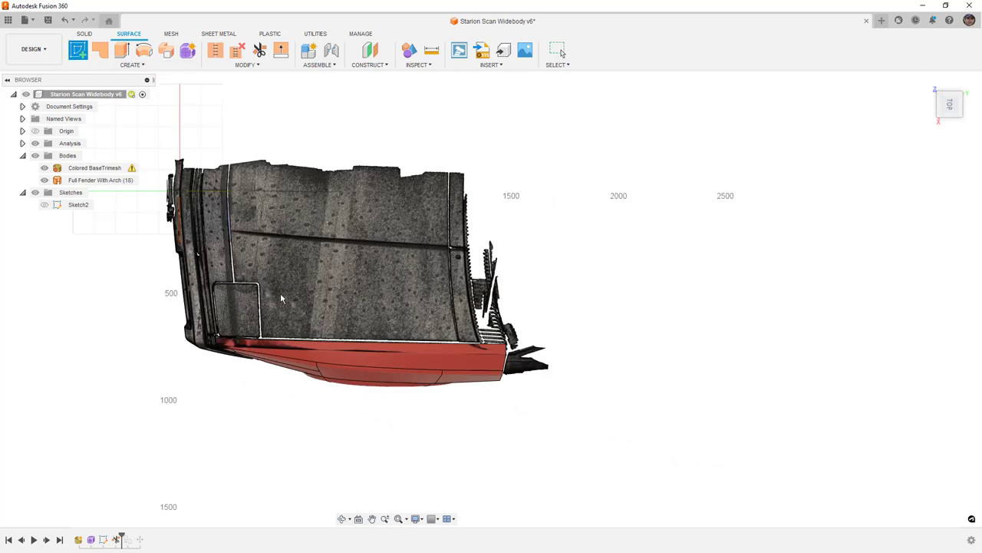
pyautogui.click(209, 220)
pyautogui.click(44, 181)
pyautogui.moveTo(579, 317); pyautogui.dragTo(556, 541, button='middle')
pyautogui.scroll(5, 612, 324)
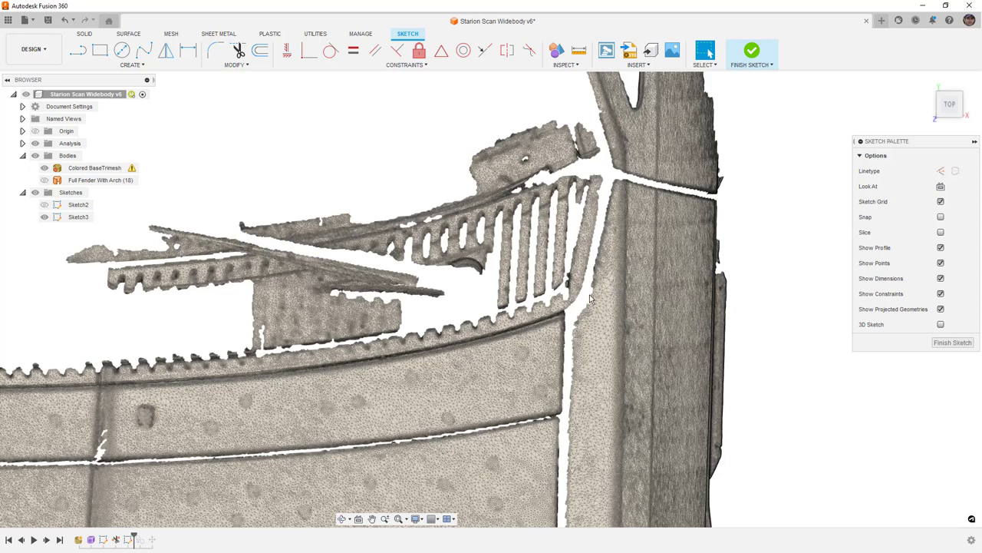
# - Sketch two connected lines along the scanned cowl gap, the first about 154 mm long and the second angled inward past the hood edge
pyautogui.click(80, 51)
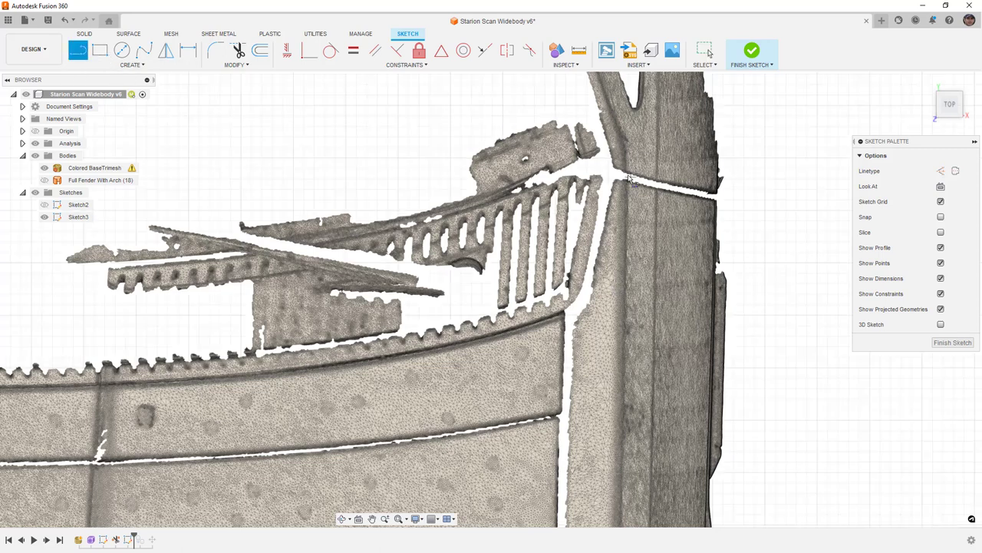
pyautogui.click(625, 170)
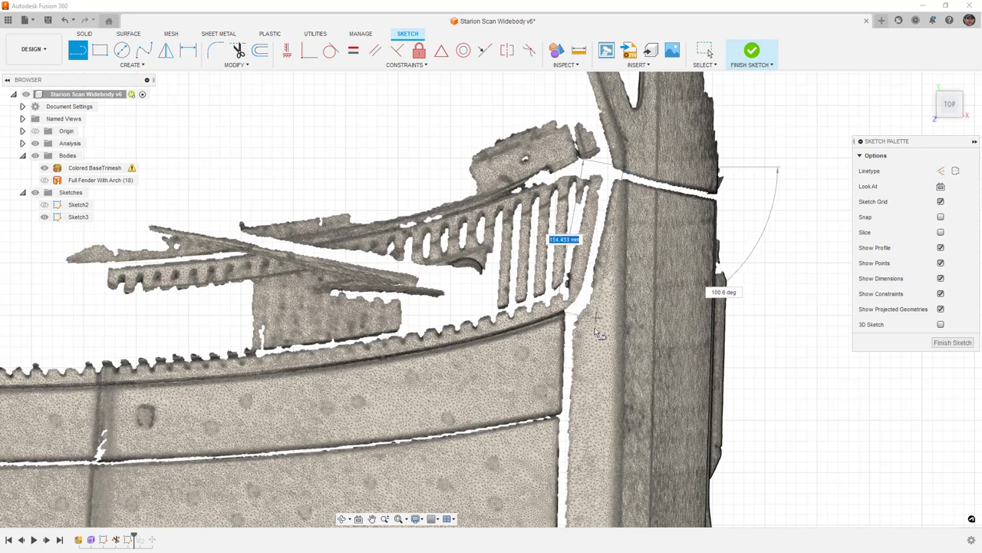
pyautogui.click(569, 310)
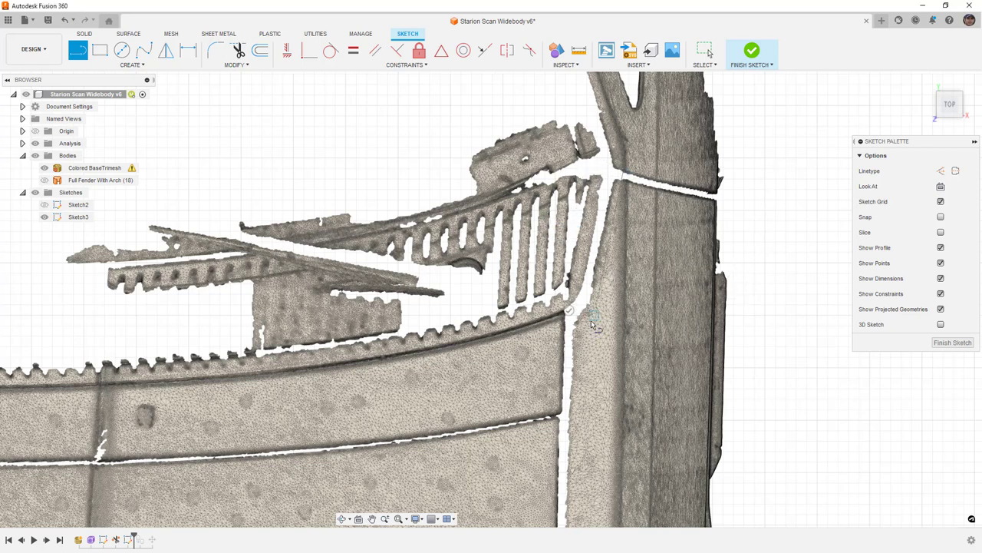
pyautogui.click(534, 383)
pyautogui.click(514, 368)
pyautogui.scroll(2, 600, 312)
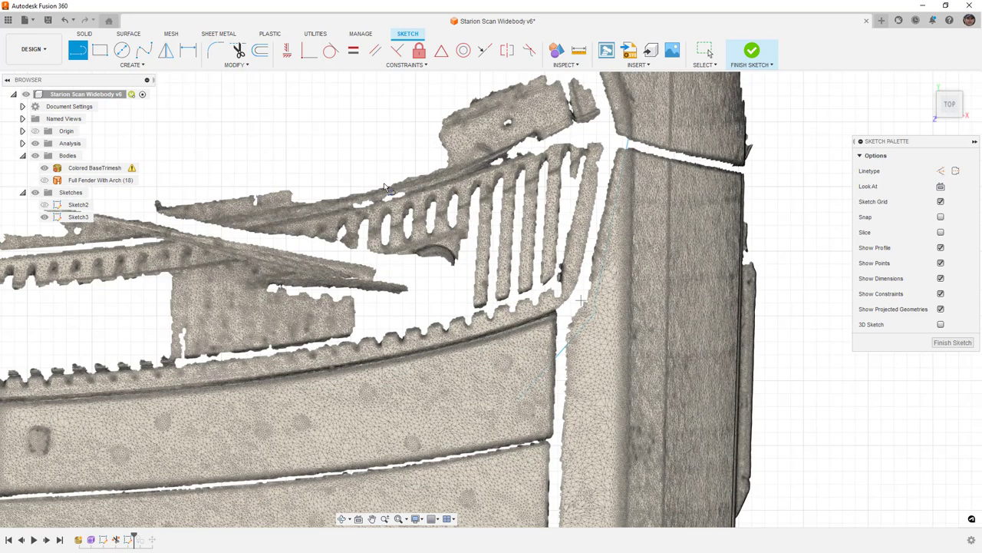
# - Round the corner between the two cowl lines with a 52.5 mm sketch fillet and finish the sketch
pyautogui.click(218, 50)
pyautogui.scroll(2, 595, 319)
pyautogui.click(596, 320)
pyautogui.scroll(2, 596, 320)
pyautogui.moveTo(597, 320); pyautogui.dragTo(593, 314)
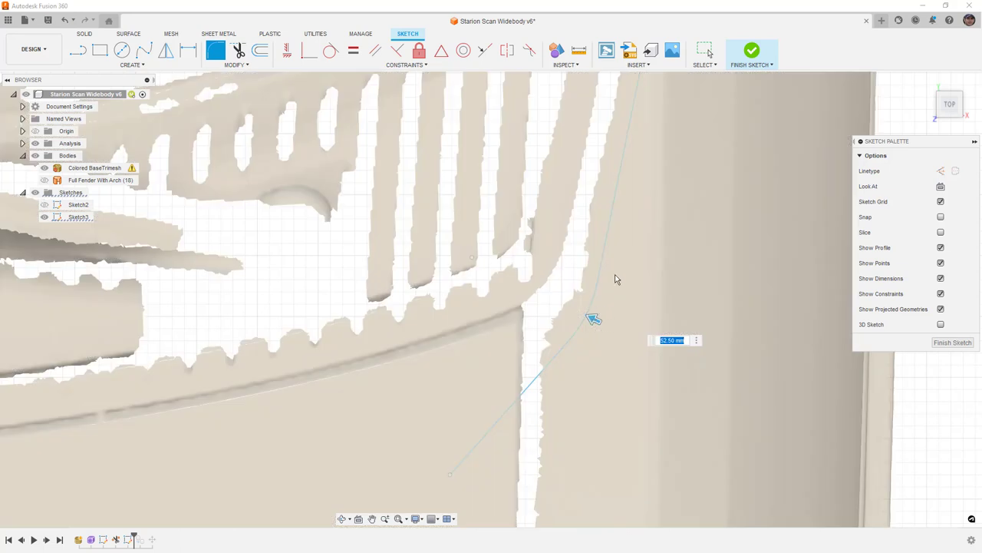
pyautogui.scroll(-5, 617, 273)
pyautogui.click(752, 51)
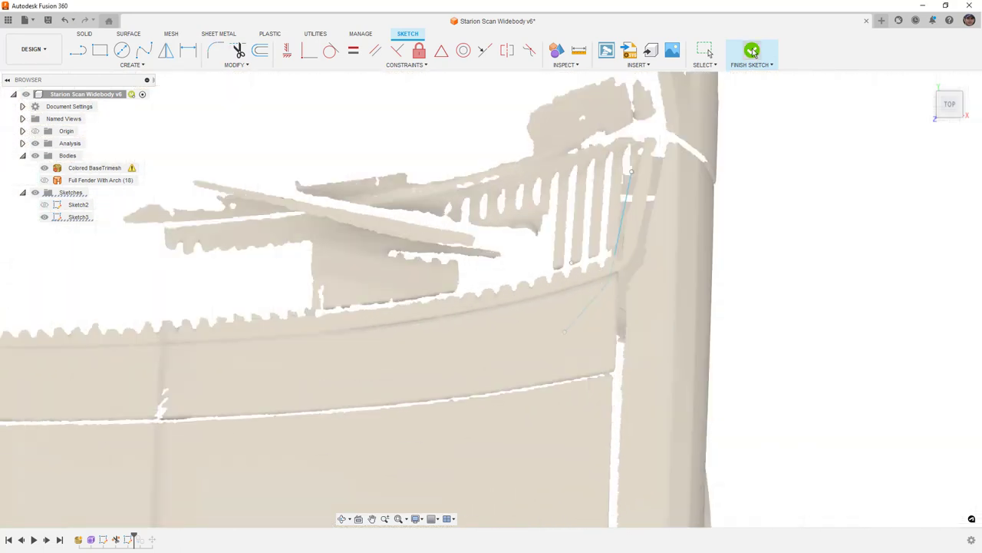
# - Redisplay the fender, trim away its inner rear corner at the cowl along the filleted sketch chain, and hide the sketch
pyautogui.click(44, 179)
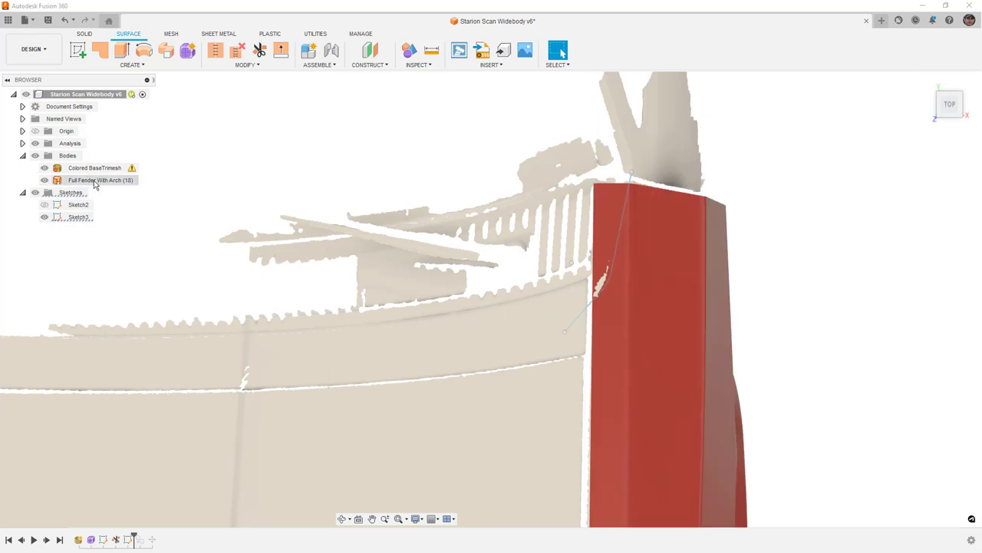
pyautogui.click(260, 51)
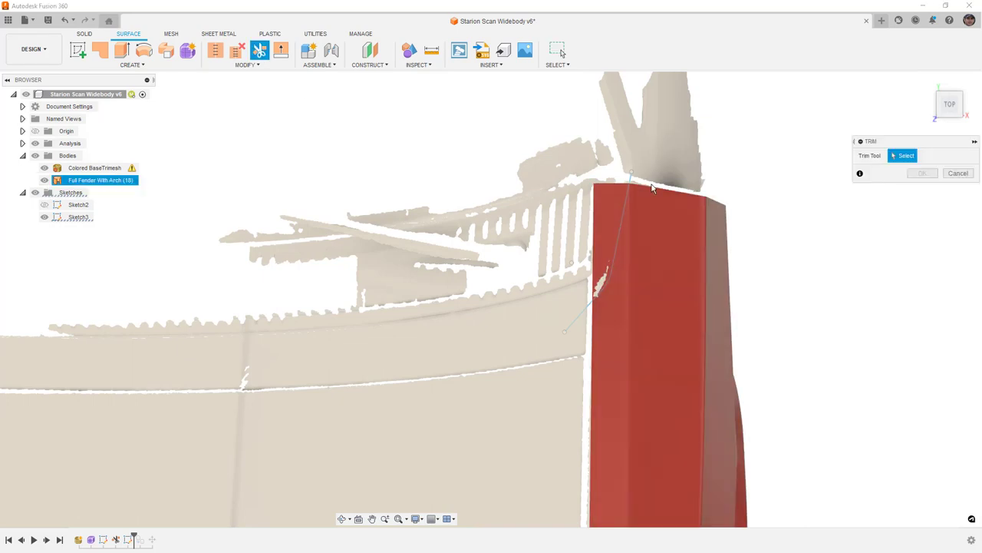
pyautogui.click(629, 190)
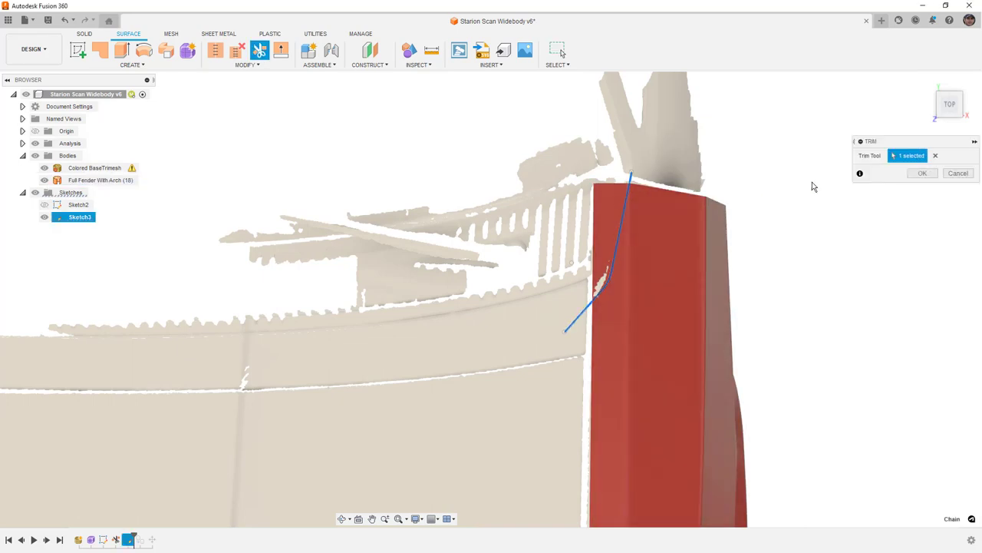
pyautogui.click(921, 174)
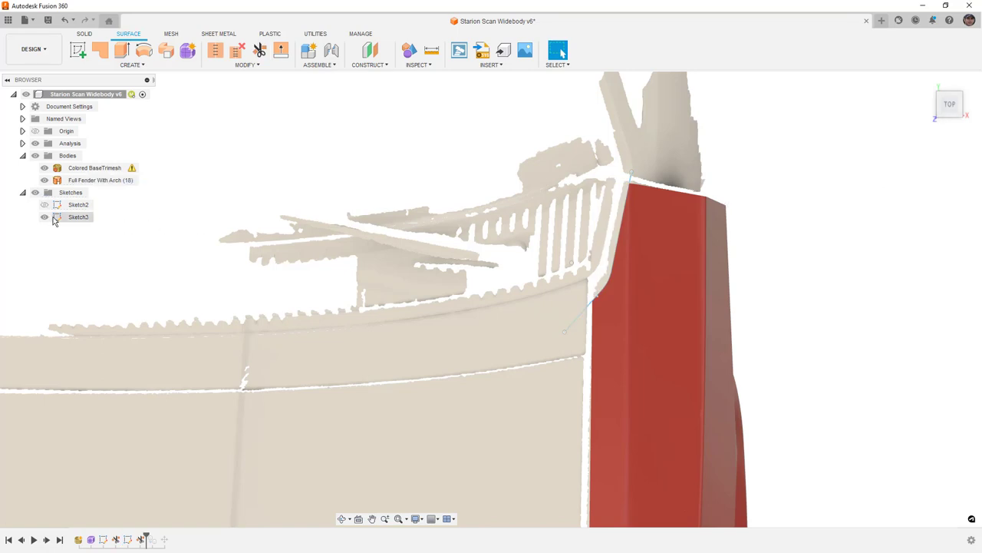
pyautogui.scroll(-5, 654, 191)
pyautogui.keyDown('shift'); pyautogui.moveTo(684, 266); pyautogui.dragTo(662, 222, button='middle'); pyautogui.keyUp('shift')
pyautogui.scroll(5, 499, 278)
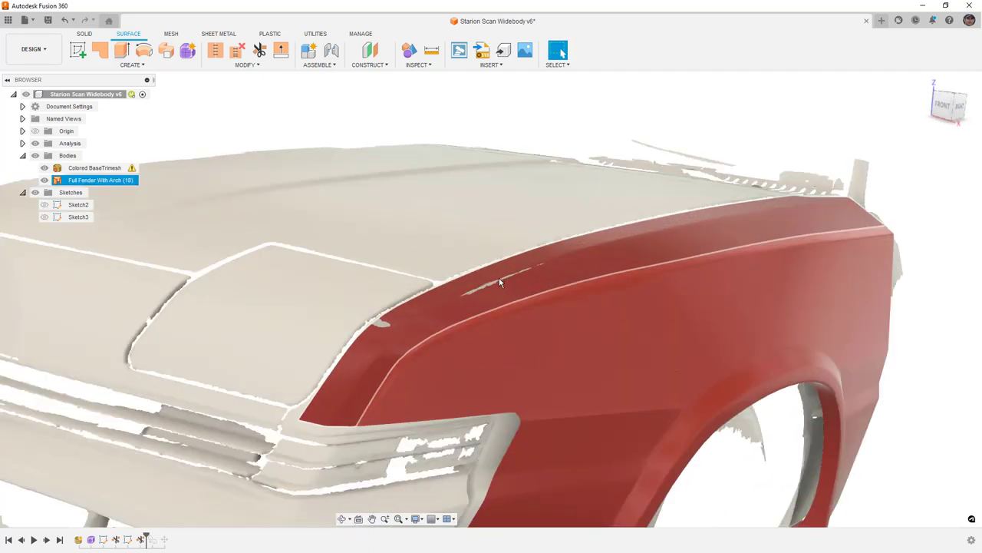
# - Inspect the trimmed fender against the scan from the front, side and below, including its lower front corner at the bumper
pyautogui.scroll(-4, 483, 281)
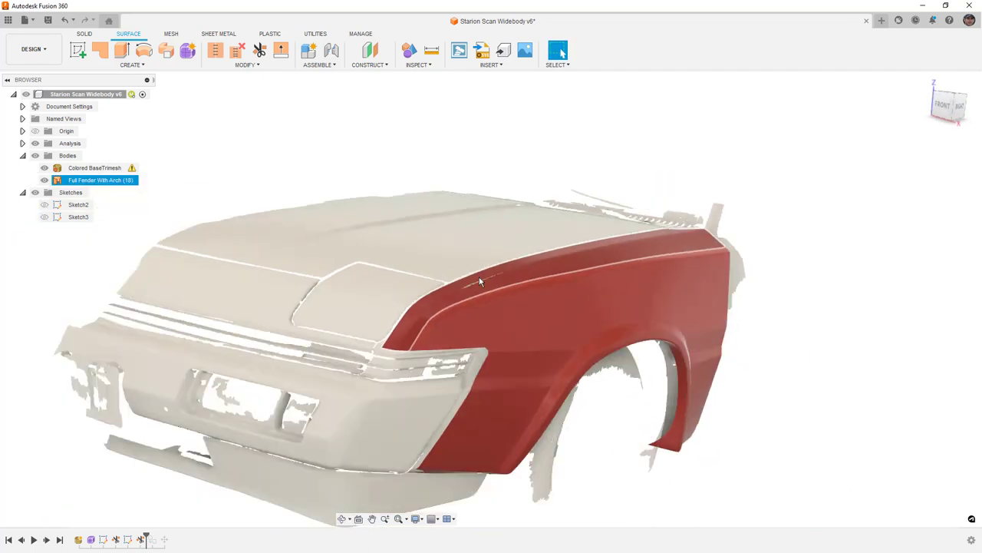
pyautogui.keyDown('shift'); pyautogui.moveTo(514, 284); pyautogui.dragTo(538, 286, button='middle'); pyautogui.keyUp('shift')
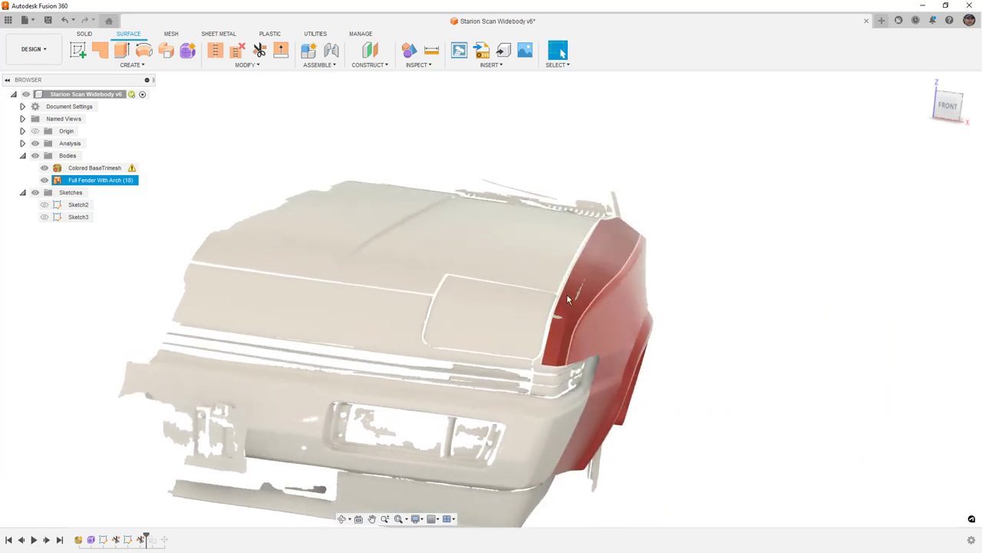
pyautogui.keyDown('shift'); pyautogui.moveTo(623, 327); pyautogui.dragTo(539, 323, button='middle'); pyautogui.keyUp('shift')
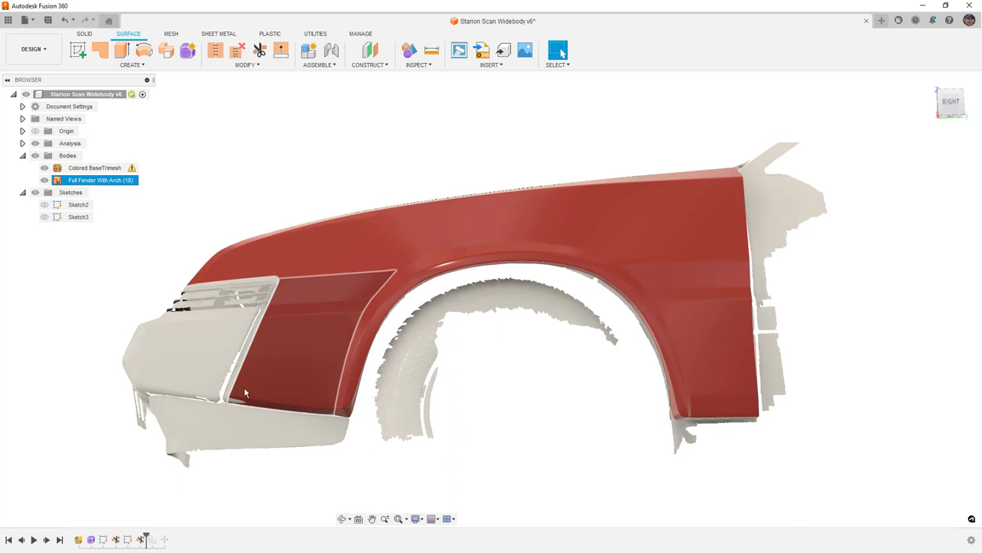
pyautogui.moveTo(441, 391)
pyautogui.keyDown('shift'); pyautogui.mouseDown(button='middle')
pyautogui.moveTo(535, 368)
pyautogui.moveTo(439, 375)
pyautogui.mouseUp(button='middle'); pyautogui.keyUp('shift')
pyautogui.scroll(5, 204, 345)
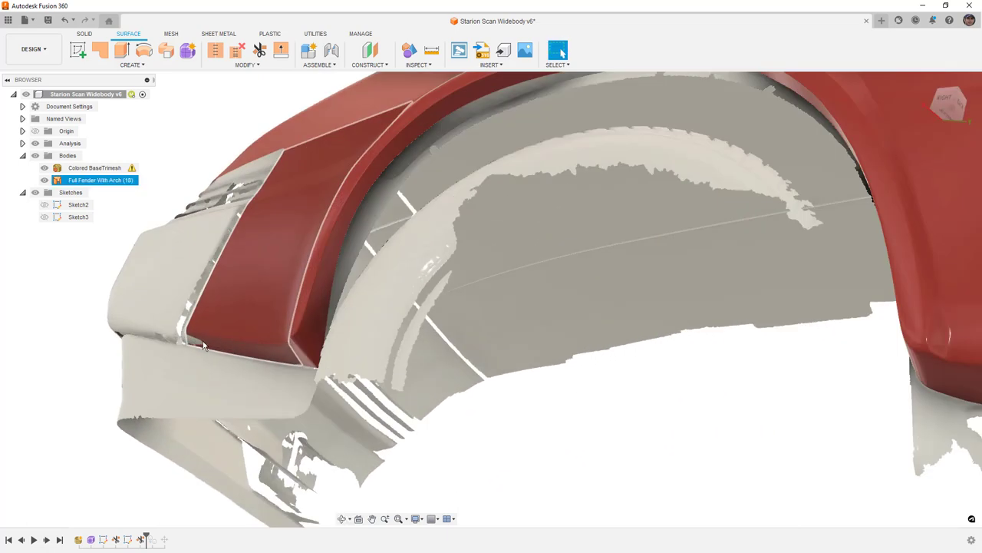
pyautogui.scroll(3, 204, 347)
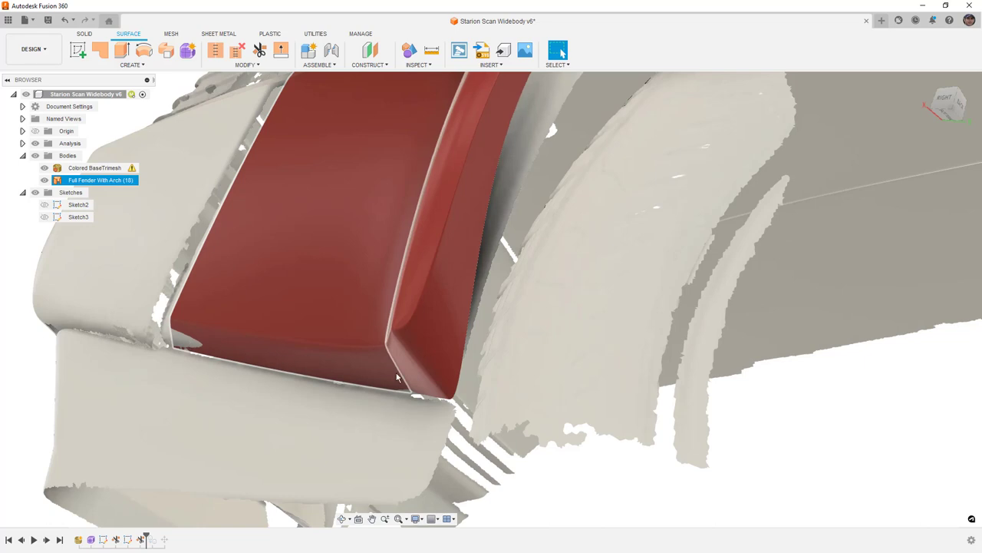
pyautogui.scroll(-8, 397, 376)
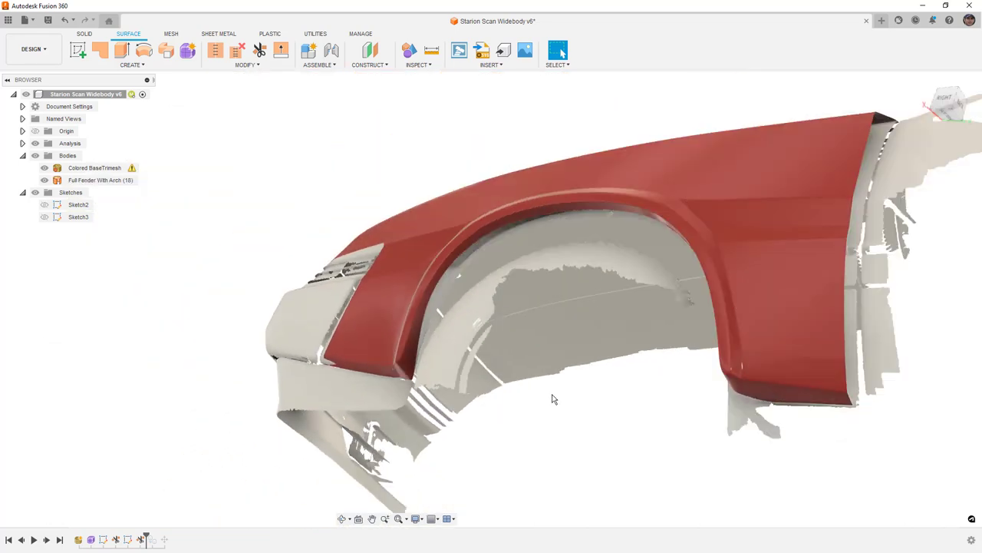
pyautogui.keyDown('shift'); pyautogui.moveTo(455, 388); pyautogui.dragTo(520, 424, button='middle'); pyautogui.keyUp('shift')
pyautogui.moveTo(649, 393); pyautogui.dragTo(488, 287, button='middle')
pyautogui.scroll(-3, 488, 287)
pyautogui.moveTo(516, 332); pyautogui.dragTo(516, 331, button='middle')
# - Switch to the Render workspace and examine how the fender meets the scan along the hood edge and at the lower front corner
pyautogui.click(33, 49)
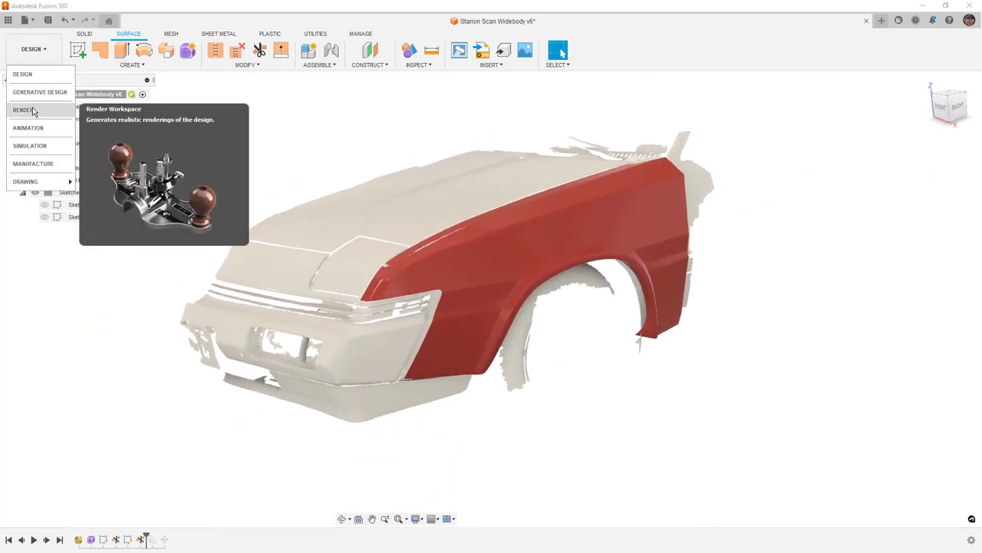
pyautogui.click(34, 111)
pyautogui.moveTo(324, 221)
pyautogui.keyDown('shift'); pyautogui.mouseDown(button='middle')
pyautogui.moveTo(325, 204)
pyautogui.moveTo(314, 204)
pyautogui.moveTo(322, 214)
pyautogui.mouseUp(button='middle'); pyautogui.keyUp('shift')
pyautogui.scroll(3, 452, 215)
pyautogui.scroll(4, 423, 209)
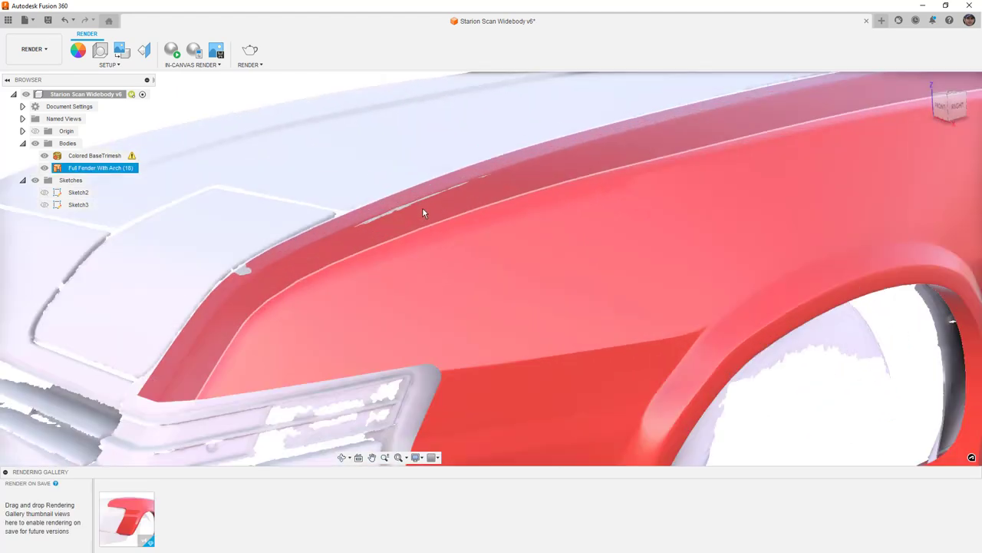
pyautogui.scroll(-4, 400, 216)
pyautogui.keyDown('shift'); pyautogui.moveTo(451, 247); pyautogui.dragTo(476, 261, button='middle'); pyautogui.keyUp('shift')
pyautogui.scroll(5, 417, 367)
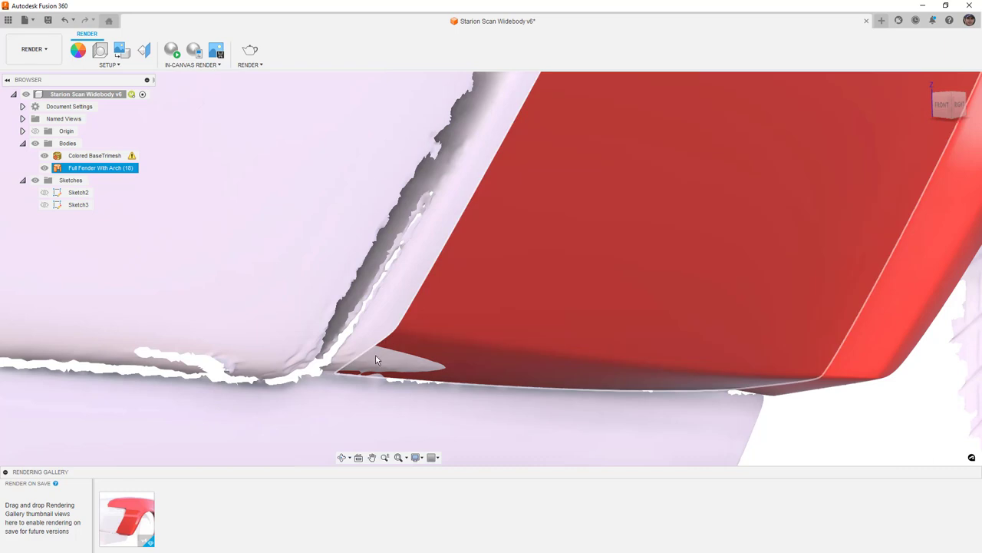
# - Examine the fender's lower front section and wheel arch lip in relation to the scanned bumper and front lip
pyautogui.scroll(-2, 409, 340)
pyautogui.scroll(-5, 409, 340)
pyautogui.keyDown('shift'); pyautogui.moveTo(409, 341); pyautogui.dragTo(389, 331, button='middle'); pyautogui.keyUp('shift')
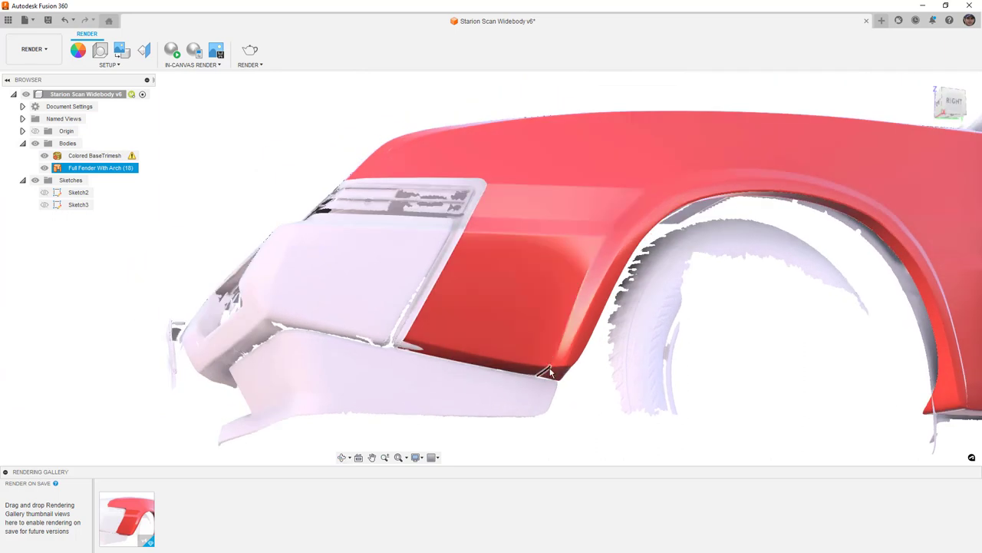
pyautogui.keyDown('shift'); pyautogui.moveTo(421, 350); pyautogui.dragTo(367, 364, button='middle'); pyautogui.keyUp('shift')
pyautogui.scroll(3, 338, 349)
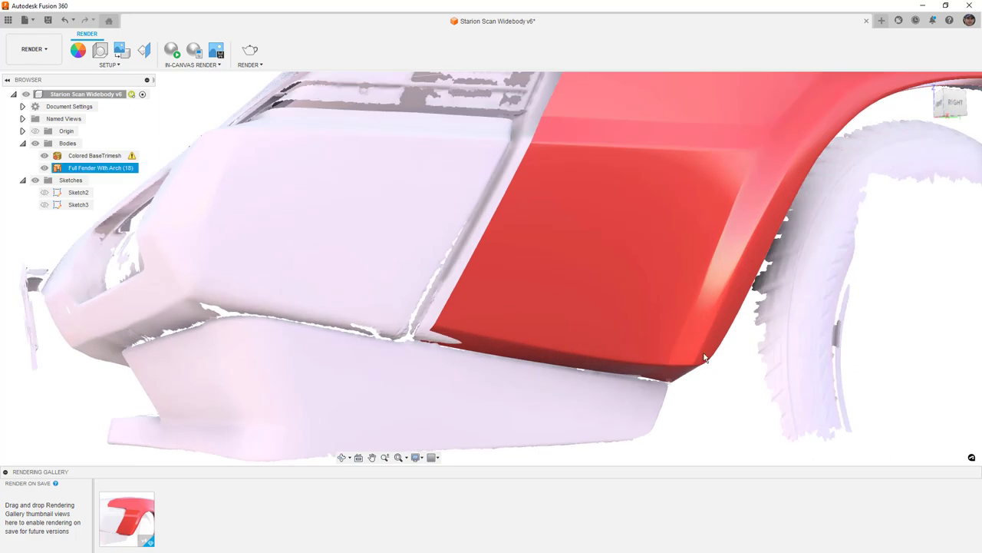
pyautogui.moveTo(554, 381)
pyautogui.keyDown('shift'); pyautogui.mouseDown(button='middle')
pyautogui.moveTo(620, 384)
pyautogui.moveTo(550, 377)
pyautogui.mouseUp(button='middle'); pyautogui.keyUp('shift')
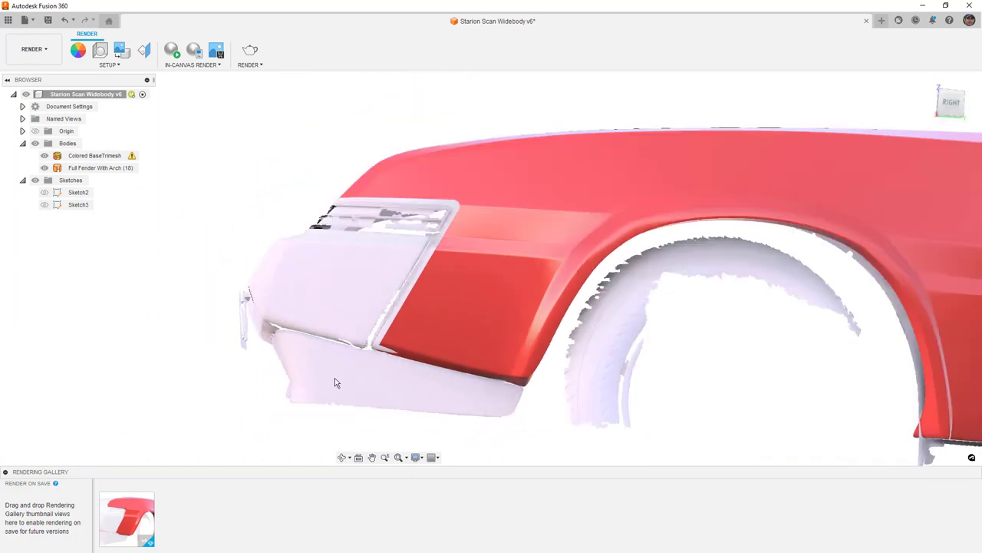
pyautogui.keyDown('shift'); pyautogui.moveTo(335, 378); pyautogui.dragTo(340, 377, button='middle'); pyautogui.keyUp('shift')
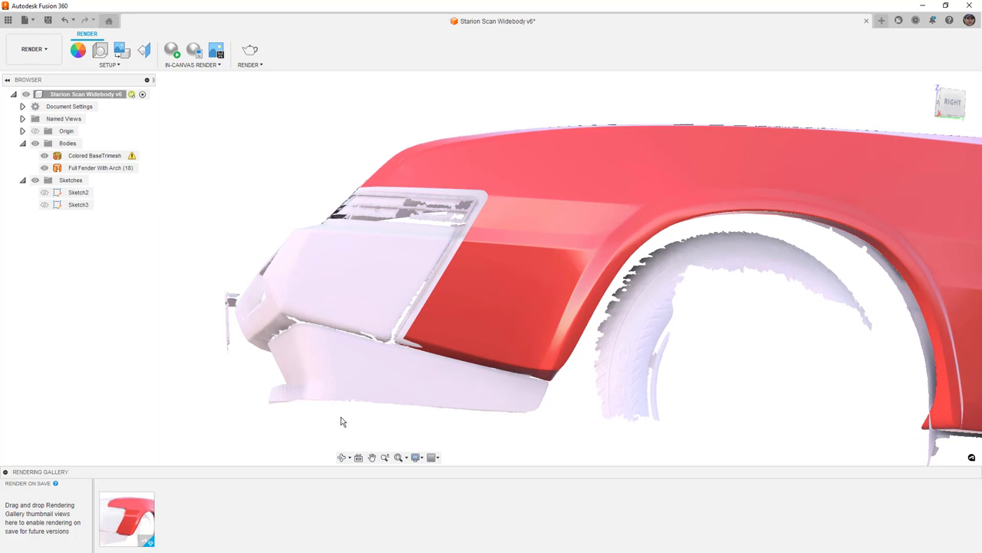
pyautogui.keyDown('shift'); pyautogui.moveTo(357, 376); pyautogui.dragTo(376, 381, button='middle'); pyautogui.keyUp('shift')
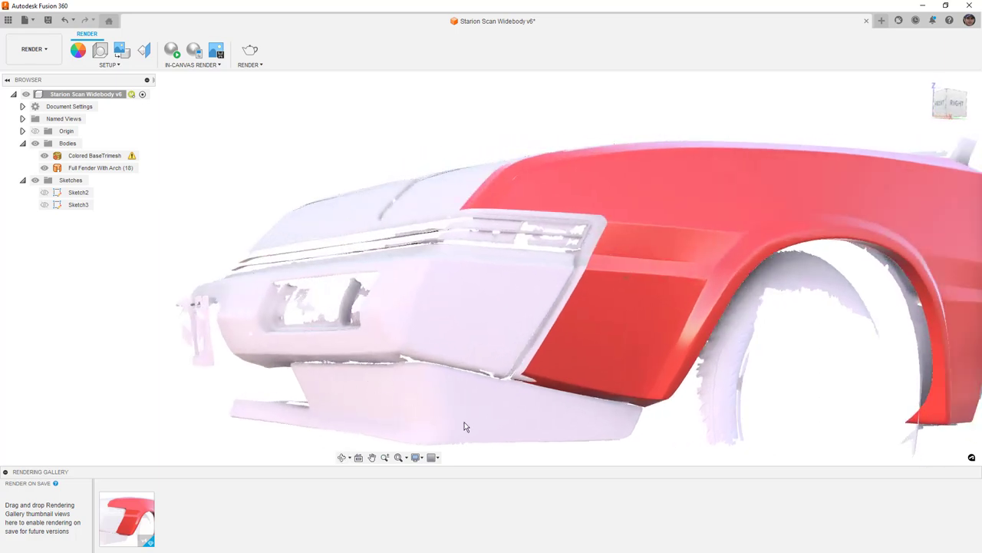
pyautogui.scroll(-2, 436, 388)
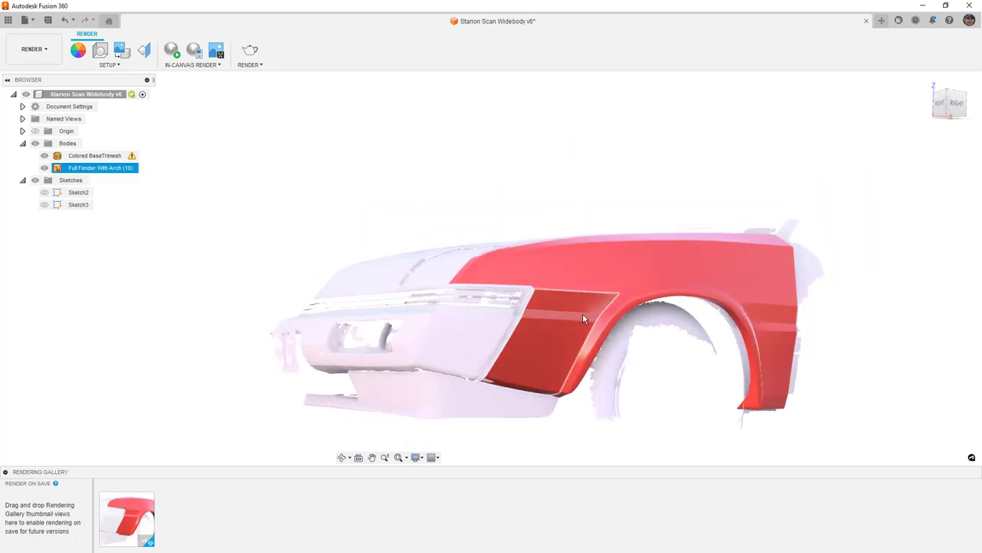
# - Start an in-canvas render of the fender viewed from its rear side, framing the upper body crease and the front end
pyautogui.keyDown('shift'); pyautogui.moveTo(653, 299); pyautogui.dragTo(596, 302, button='middle'); pyautogui.keyUp('shift')
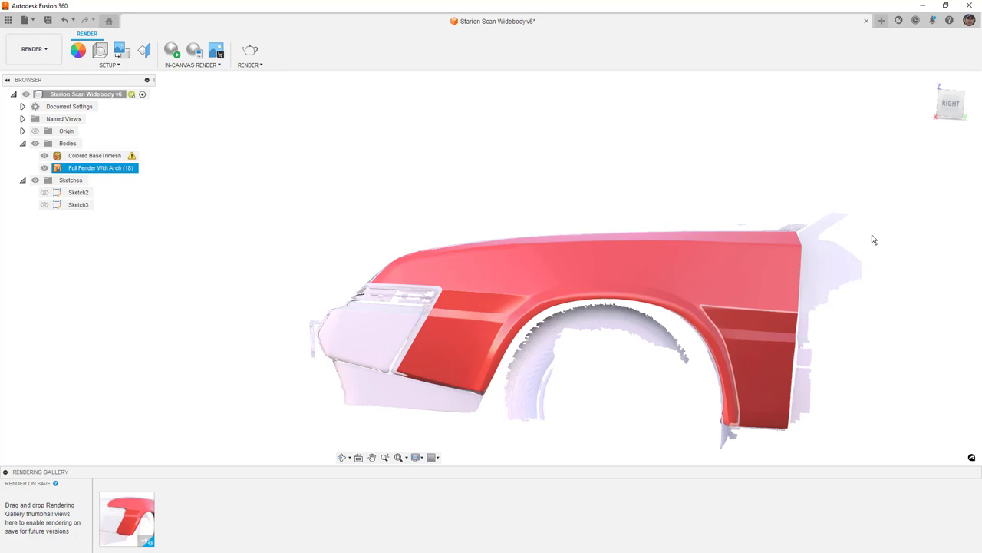
pyautogui.click(949, 104)
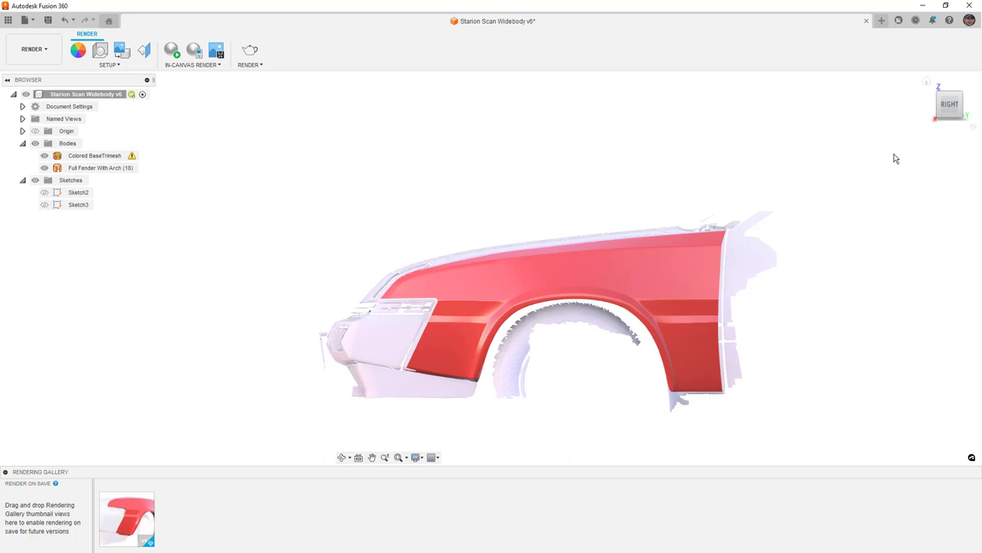
pyautogui.keyDown('shift'); pyautogui.moveTo(744, 294); pyautogui.dragTo(709, 298, button='middle'); pyautogui.keyUp('shift')
pyautogui.scroll(6, 425, 262)
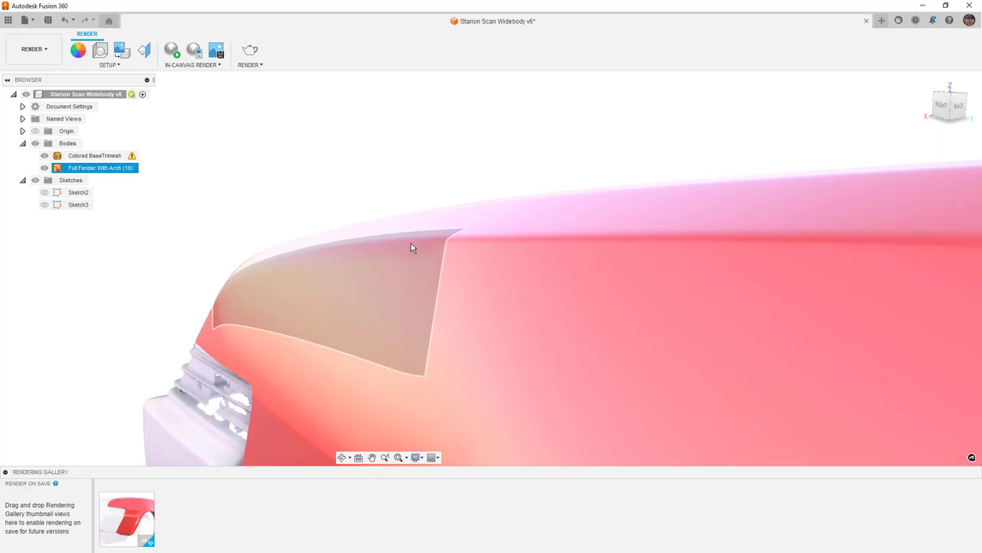
pyautogui.keyDown('shift'); pyautogui.moveTo(360, 141); pyautogui.dragTo(391, 204, button='middle'); pyautogui.keyUp('shift')
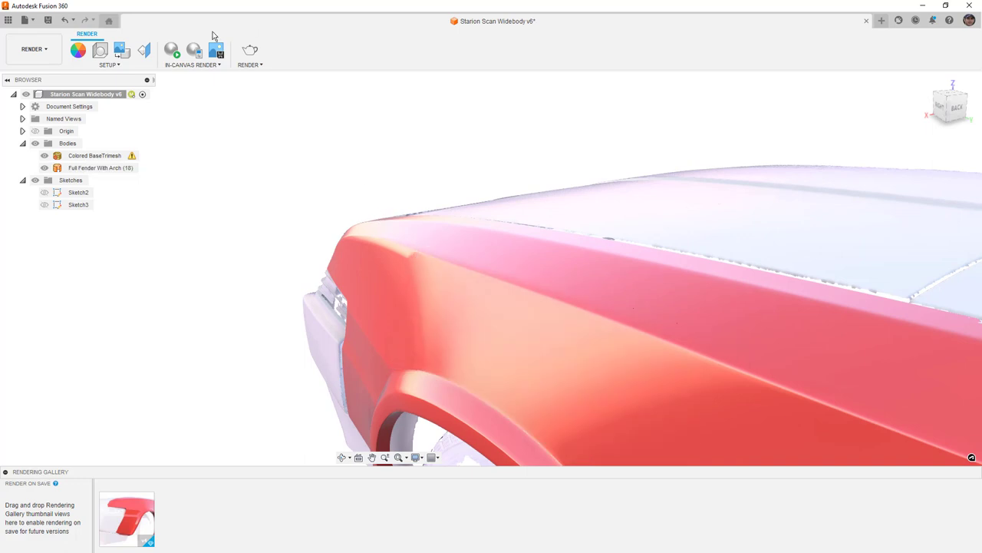
pyautogui.click(172, 52)
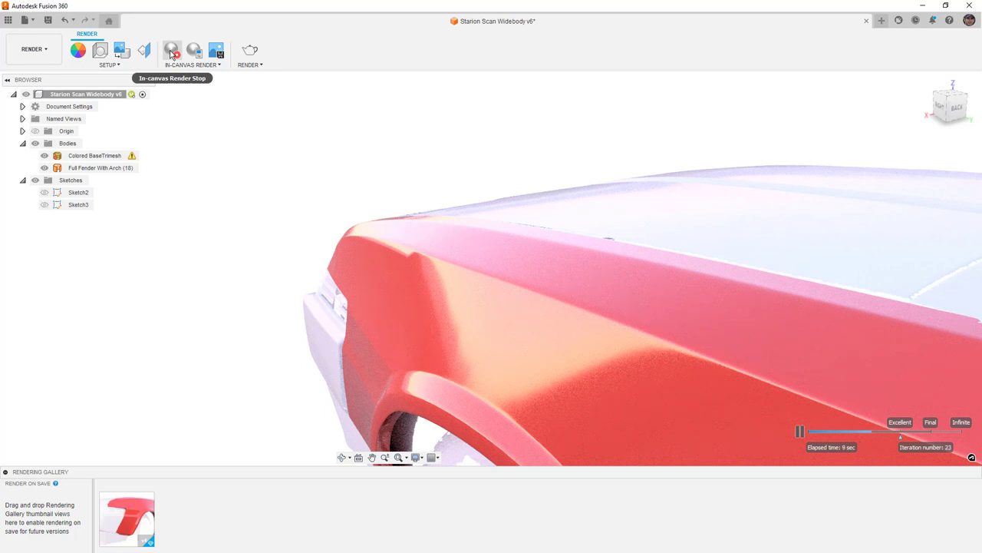
pyautogui.click(451, 284)
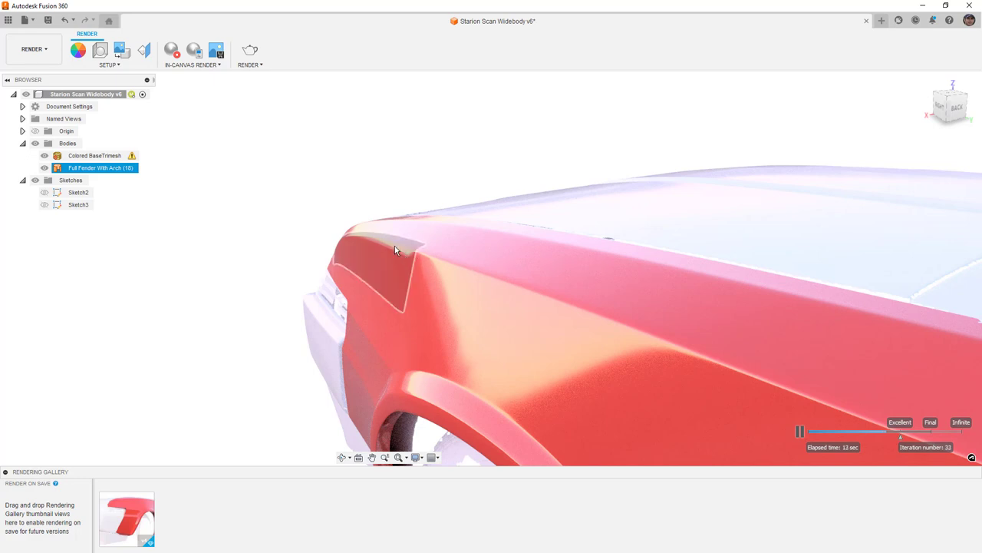
# - Check the rendered fender's highlights and surface flow from the side and front, focusing on the upper front surface above the headlight
pyautogui.keyDown('shift'); pyautogui.moveTo(404, 170); pyautogui.dragTo(445, 176, button='middle'); pyautogui.keyUp('shift')
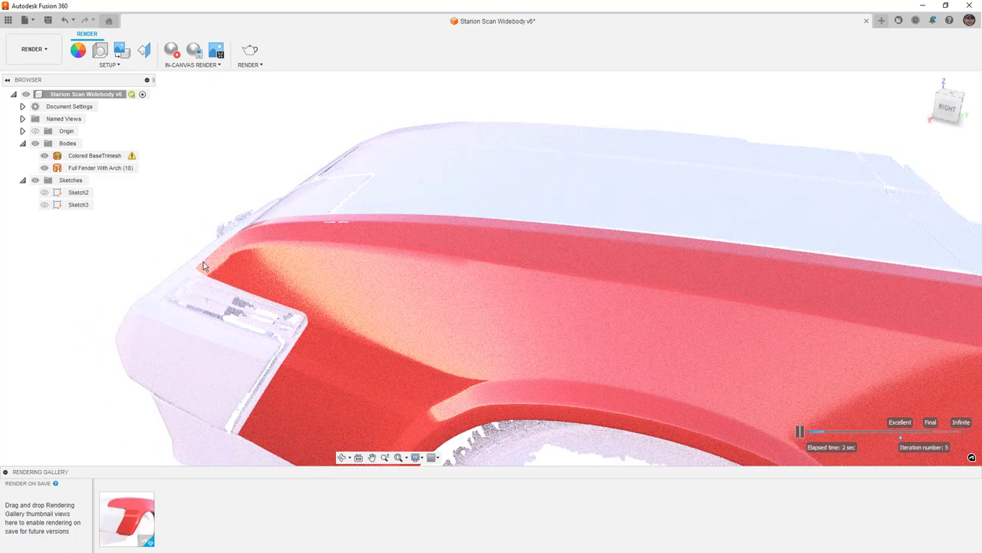
pyautogui.click(100, 167)
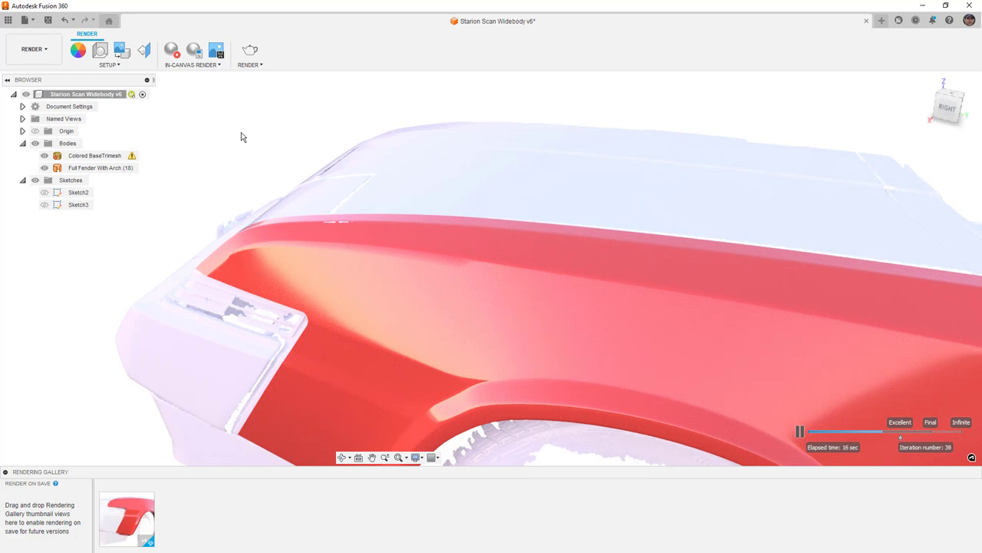
pyautogui.scroll(-5, 243, 138)
pyautogui.keyDown('shift'); pyautogui.moveTo(327, 217); pyautogui.dragTo(412, 208, button='middle'); pyautogui.keyUp('shift')
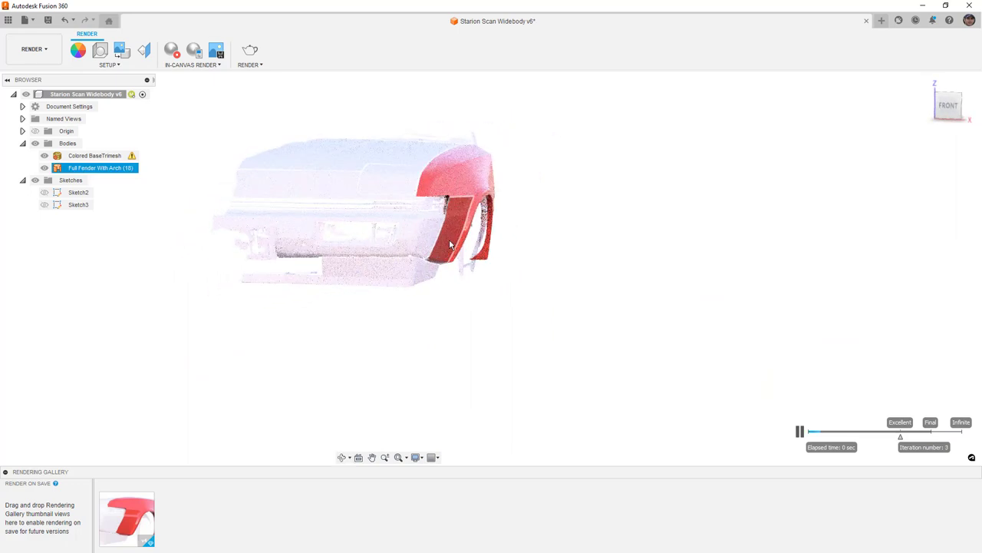
pyautogui.scroll(3, 435, 165)
pyautogui.scroll(2, 526, 171)
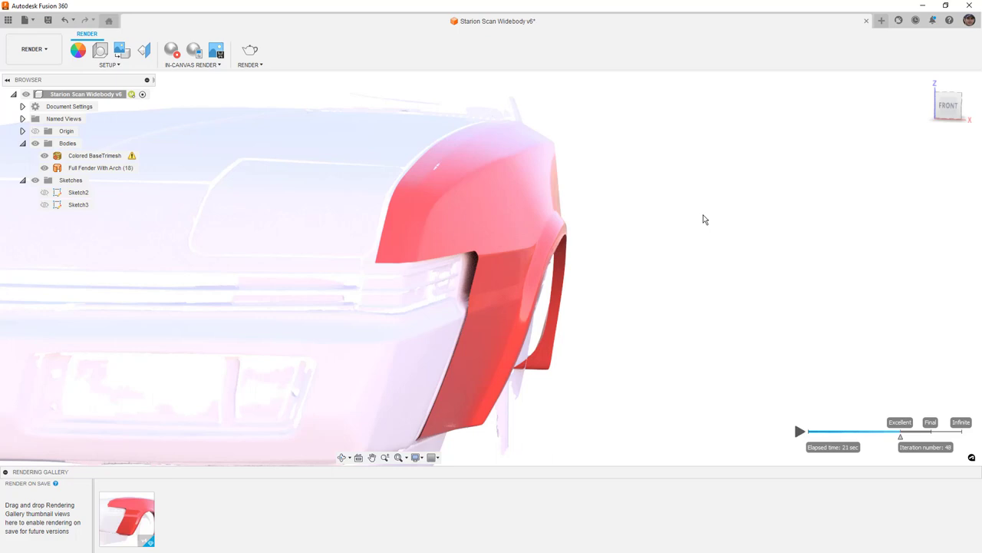
pyautogui.click(470, 184)
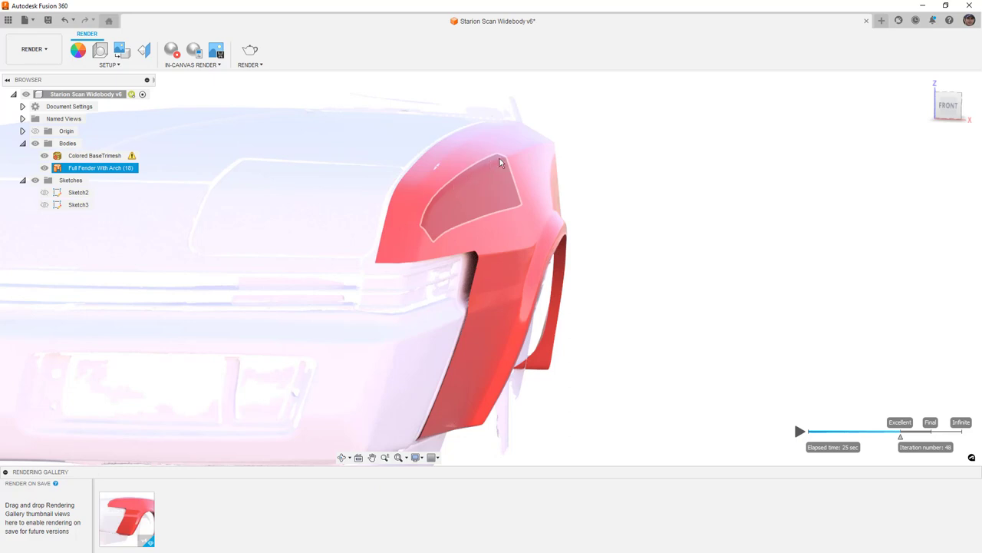